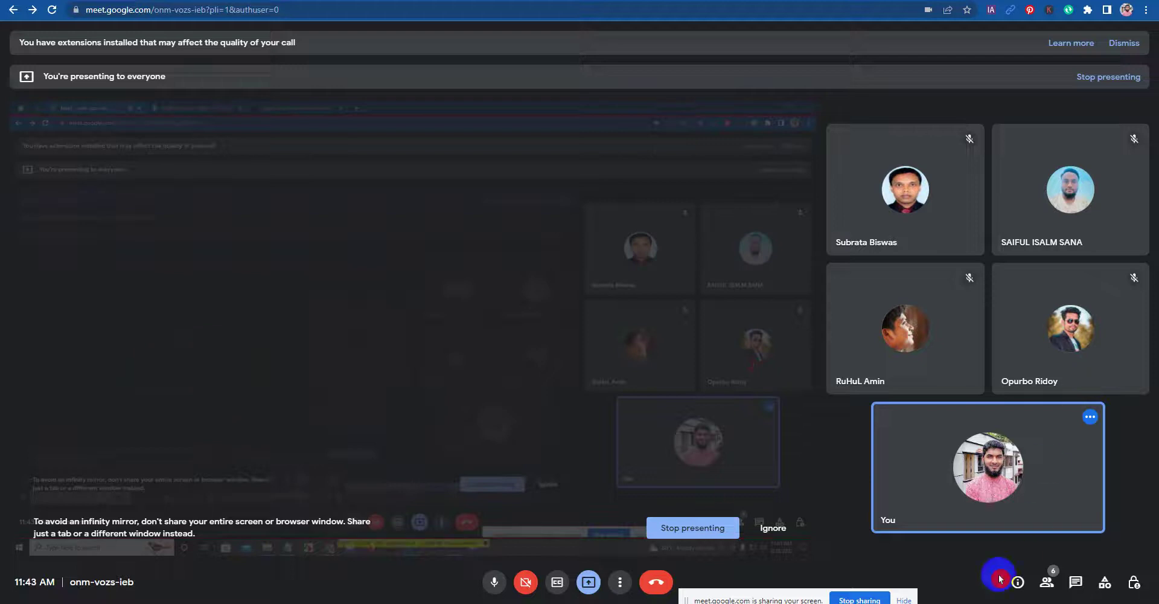
- Move the screen-sharing notice aside and switch to the course outline PDF in Edge
left_click_drag(805, 599, 933, 579)
left_click_drag(540, 594, 221, 596)
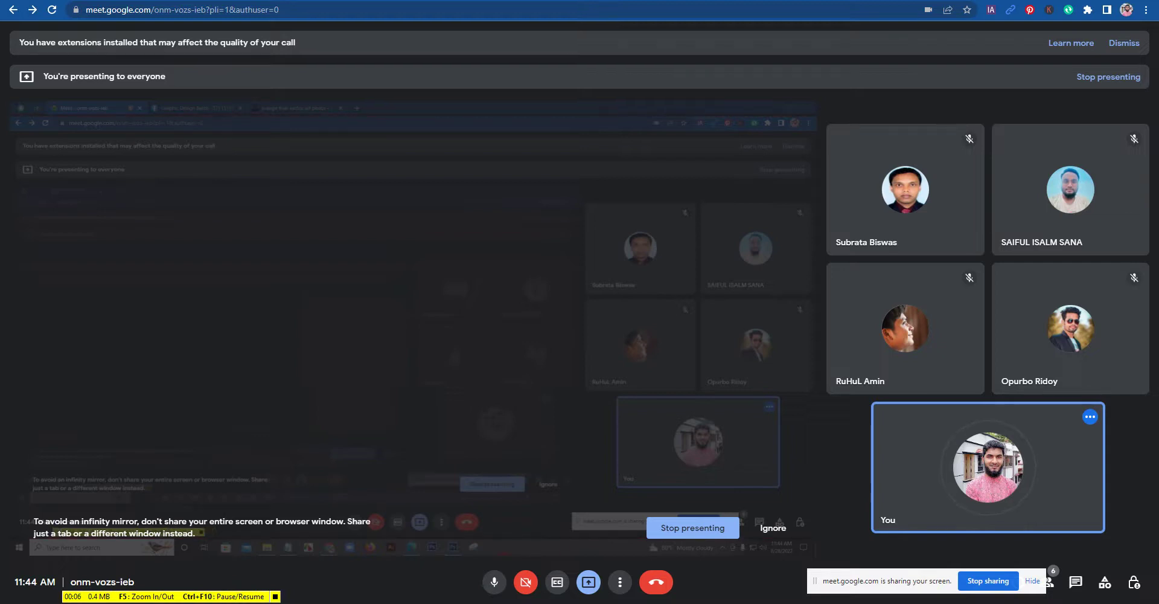
key("alt+Tab")
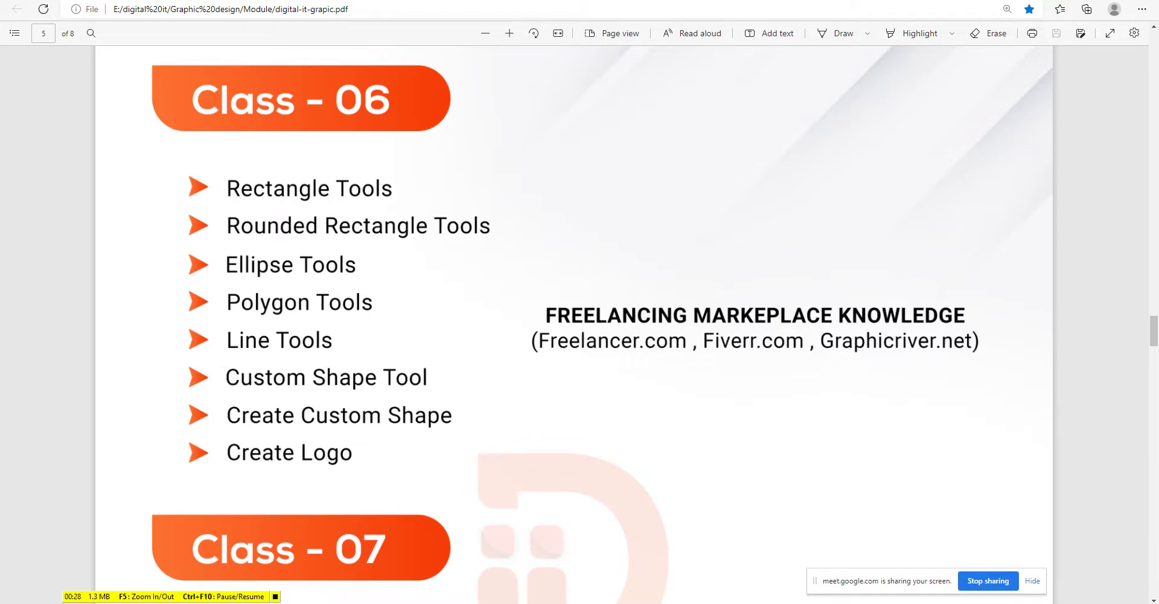
- Bring the digital apa.psd design in Photoshop to the front from the taskbar preview
mouse_move(459, 603)
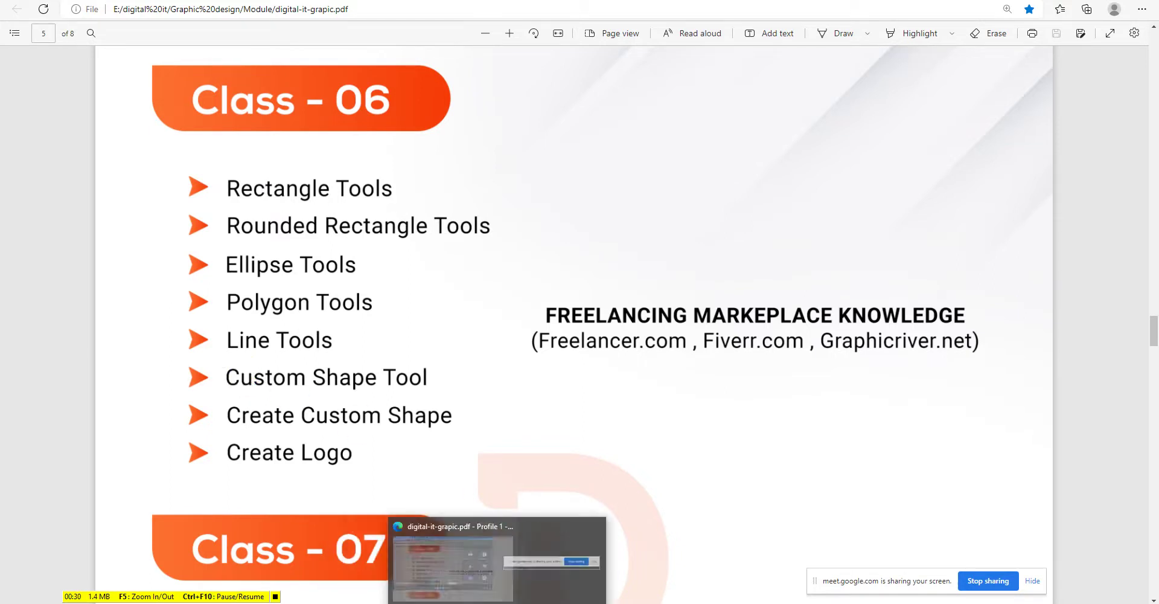
mouse_move(637, 603)
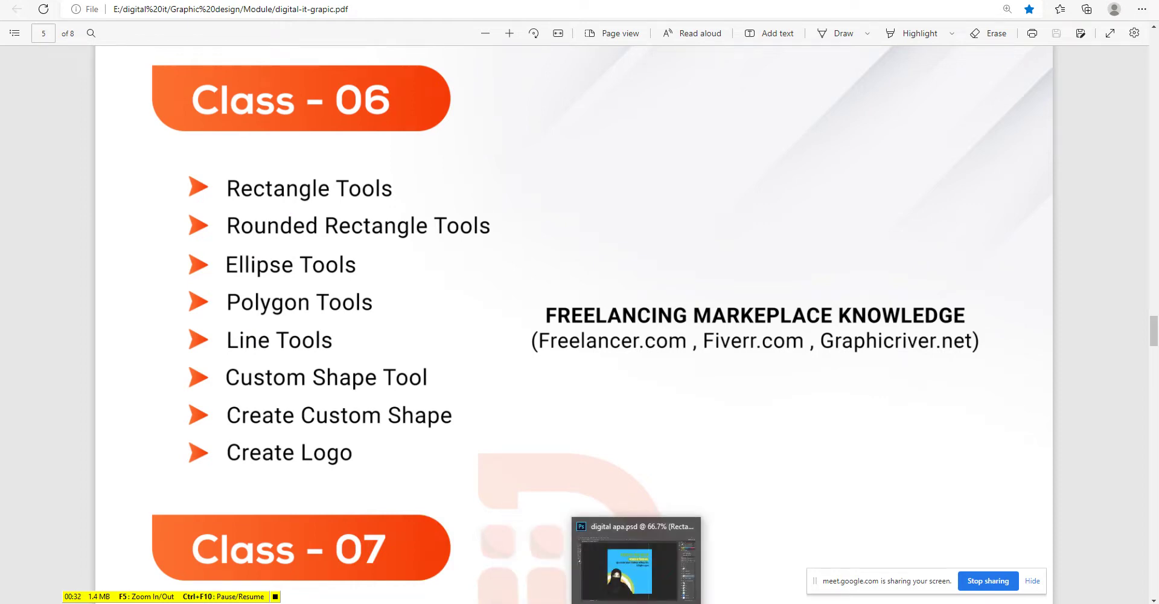
left_click(637, 567)
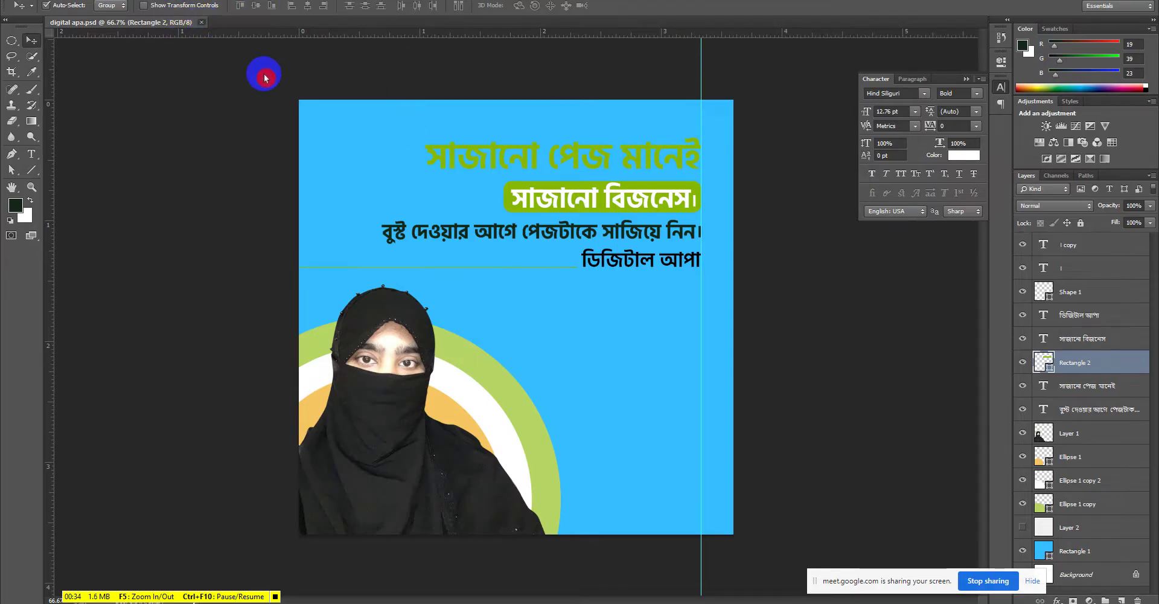
- Close digital apa.psd and create a new 1080 × 1080 px, 300 ppi document
key("ctrl+w")
left_click(40, 1)
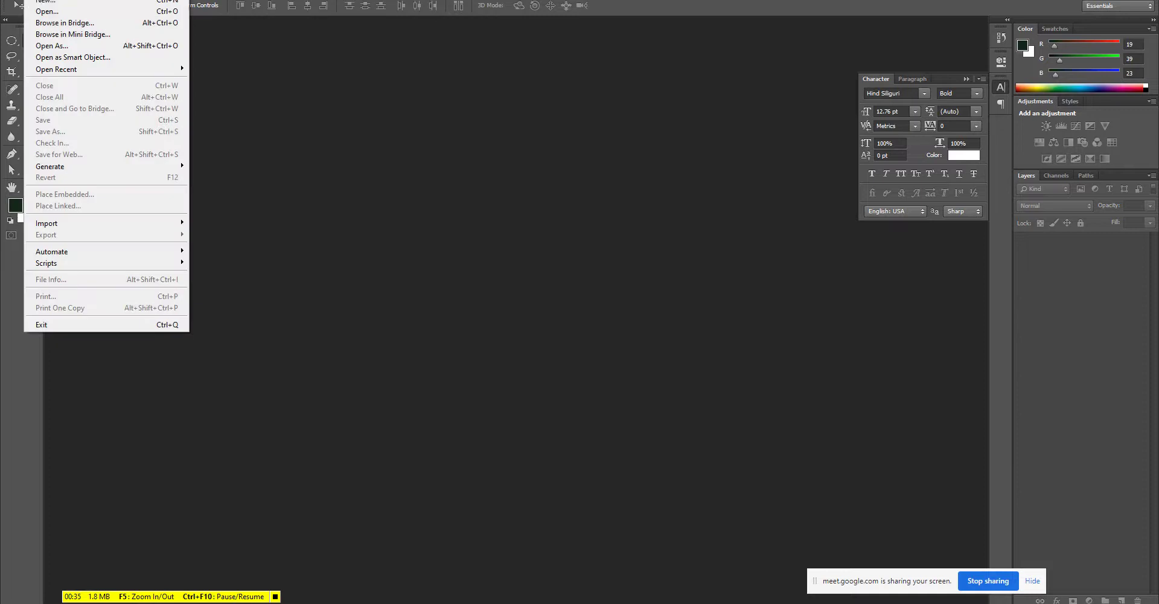
left_click(40, 2)
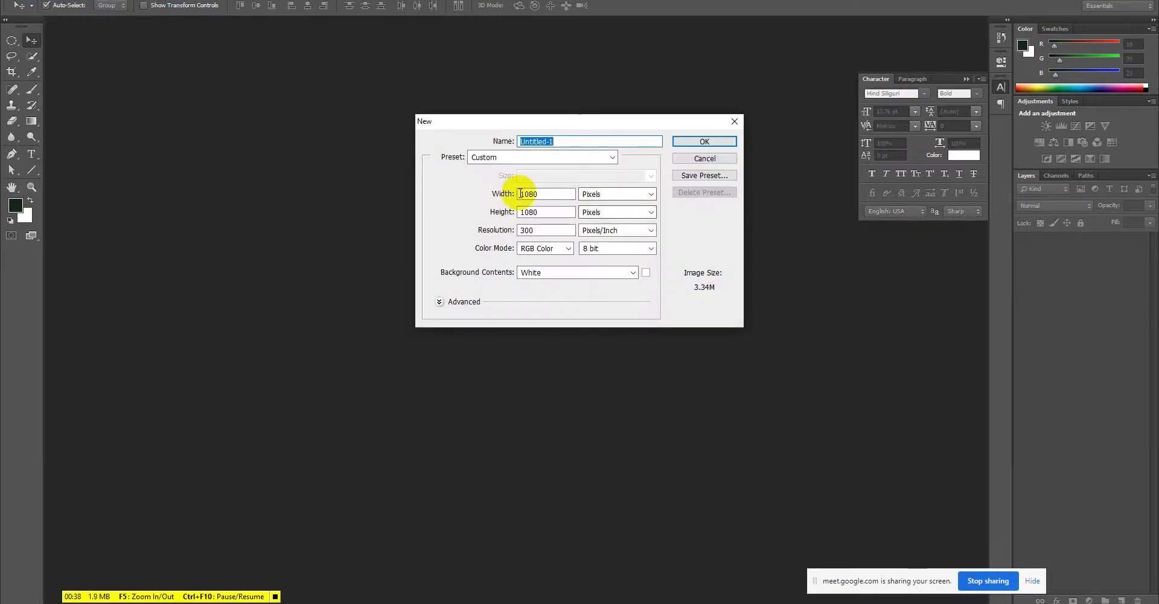
left_click(694, 143)
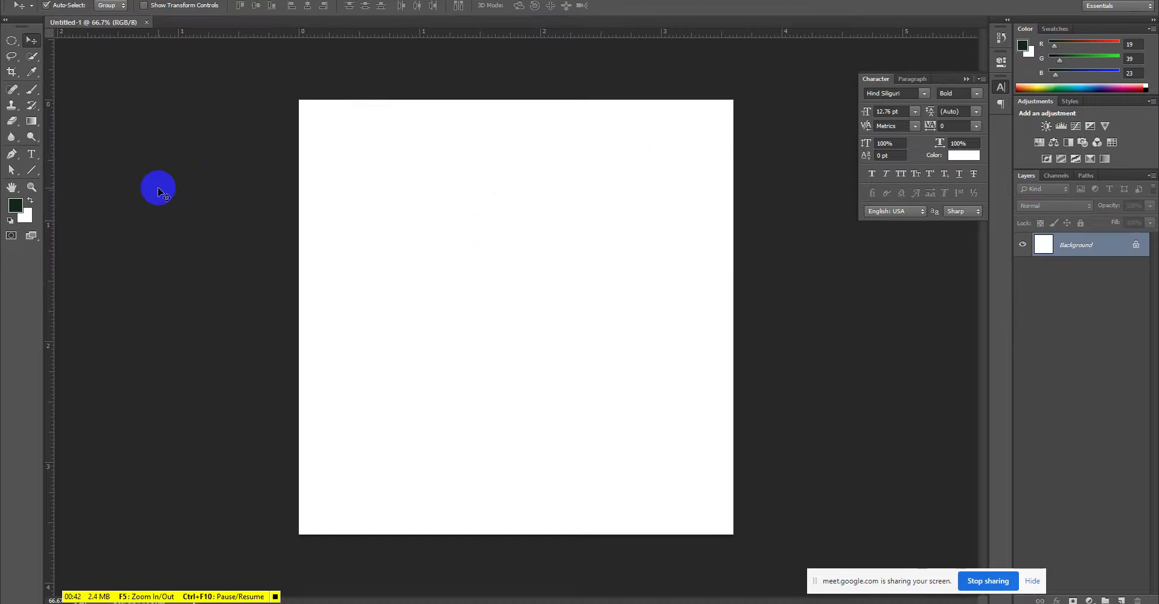
- Hide the rulers and select the Rectangle Tool from the shape tools
key("ctrl+r")
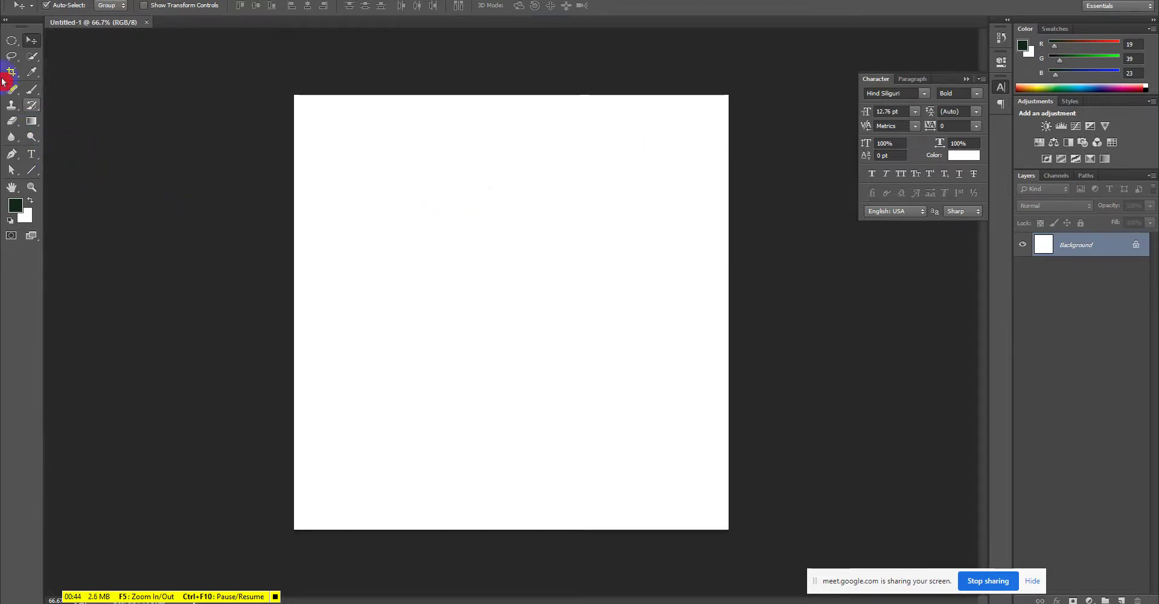
left_click(31, 169)
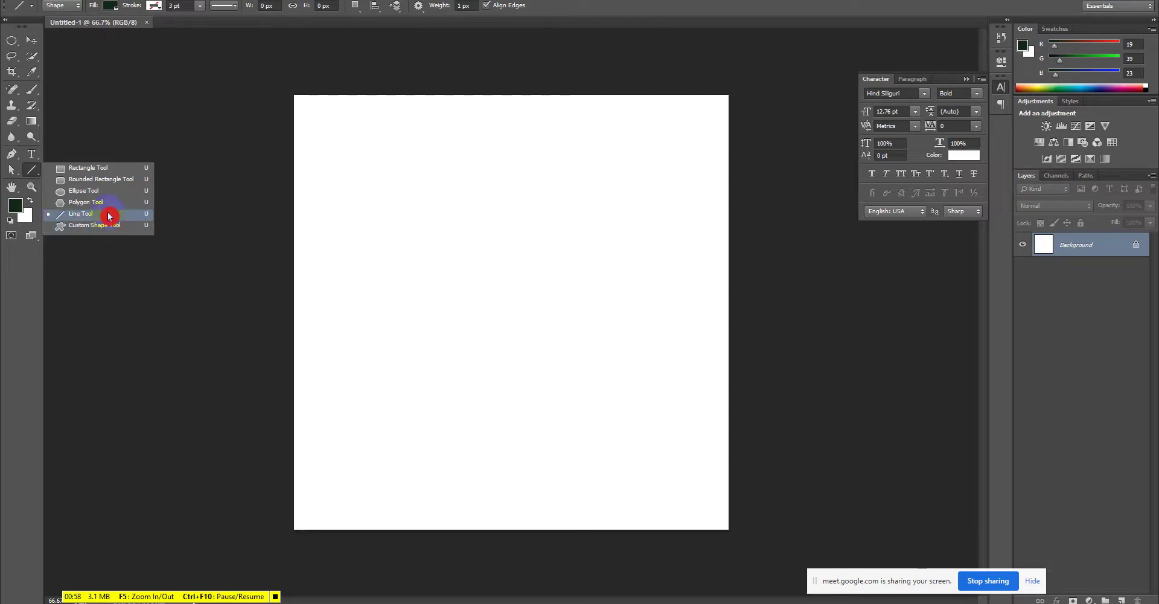
left_click(92, 168)
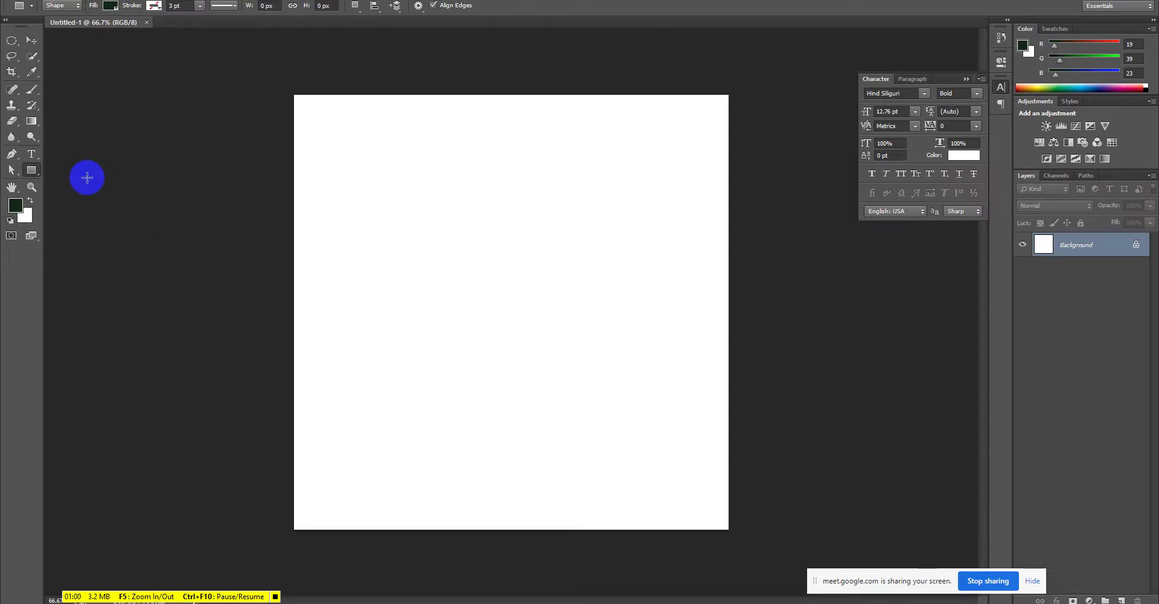
- Draw five practice rectangles across the canvas, then delete them
left_click_drag(320, 188, 506, 259)
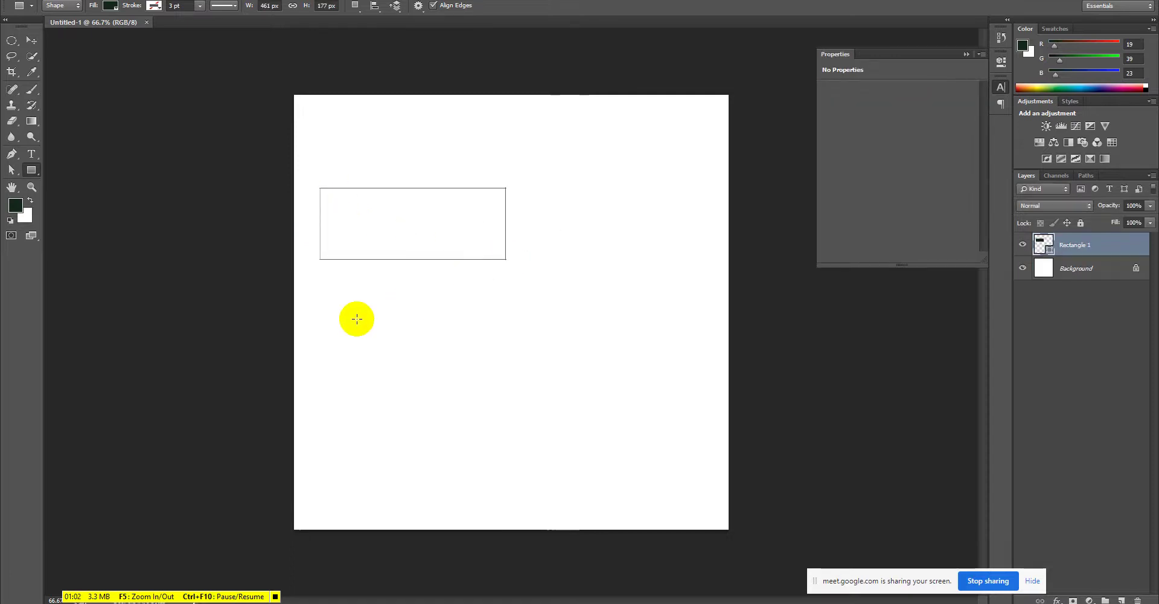
left_click_drag(392, 287, 502, 414)
left_click_drag(546, 185, 674, 315)
left_click_drag(565, 352, 683, 422)
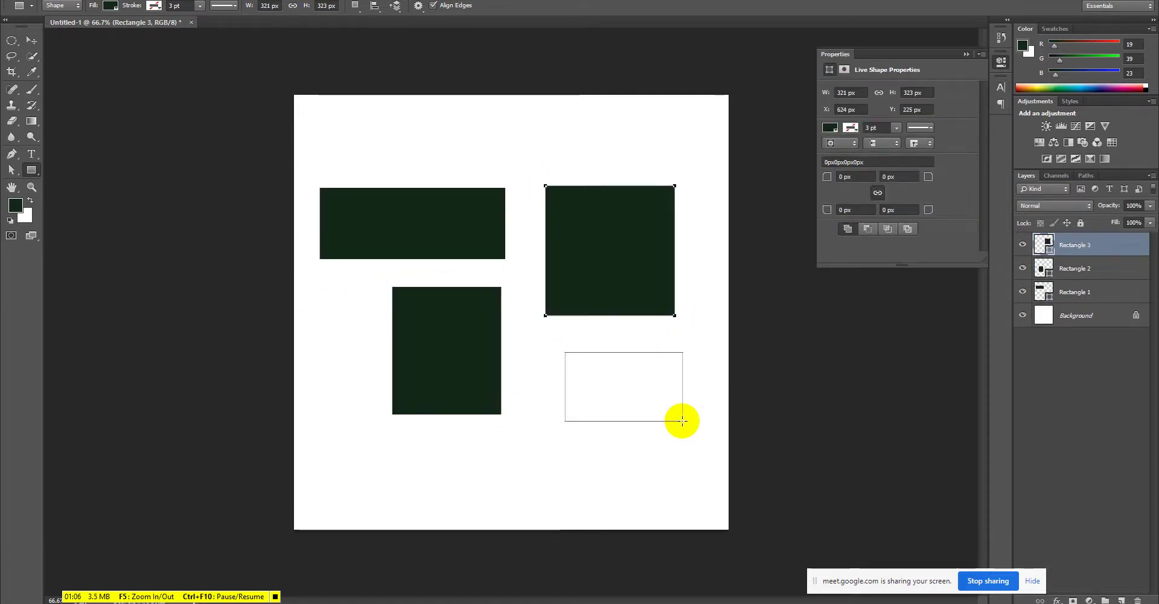
left_click(965, 53)
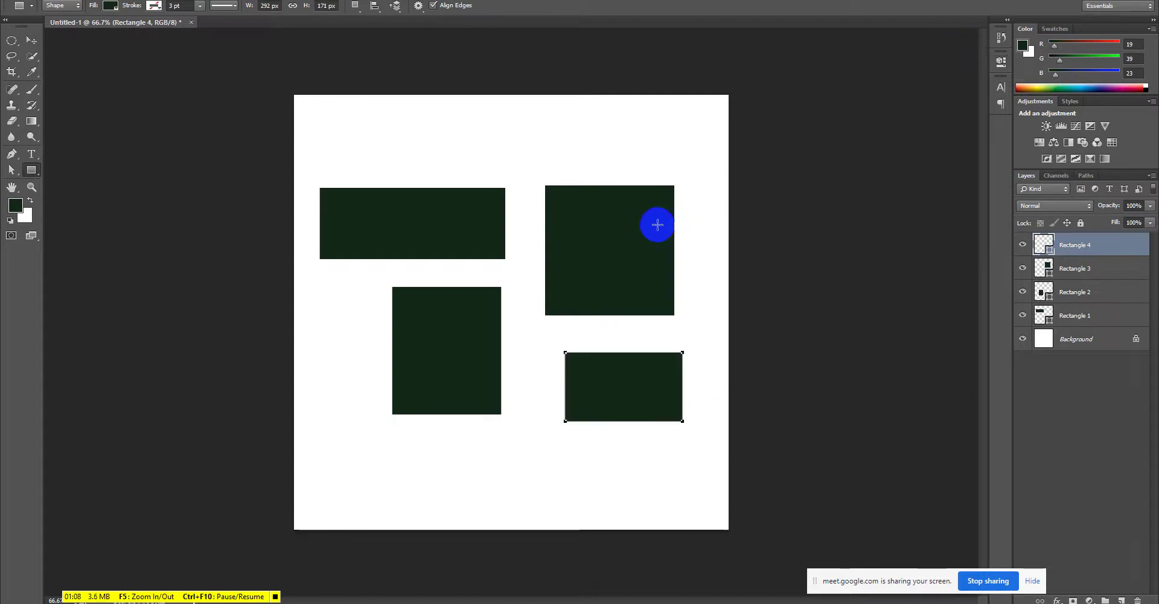
left_click_drag(476, 124, 589, 165)
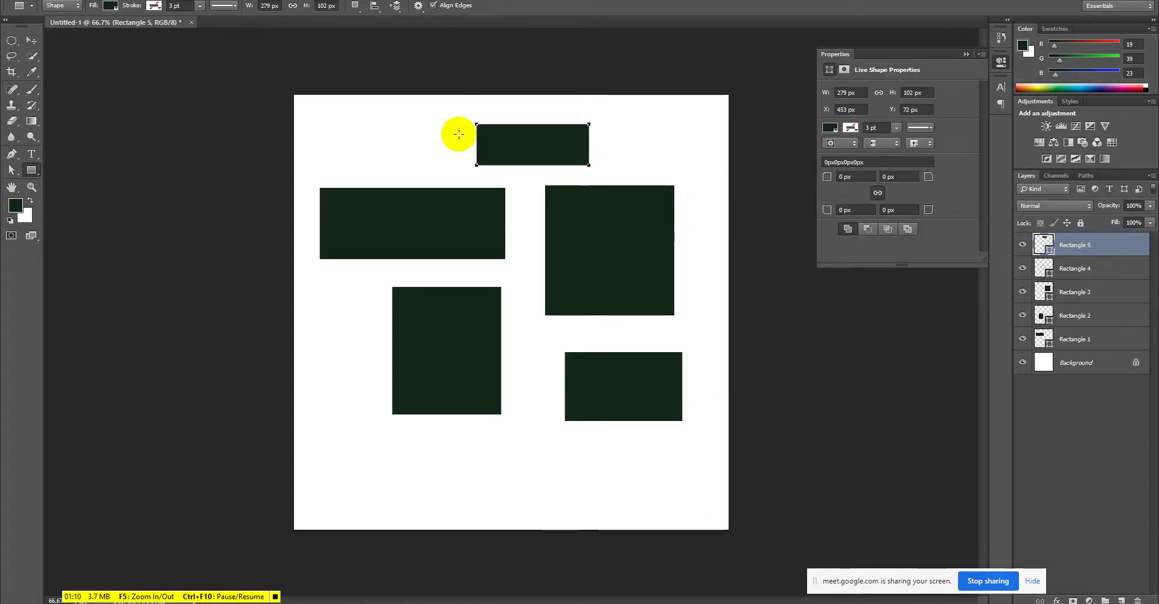
key("Delete")
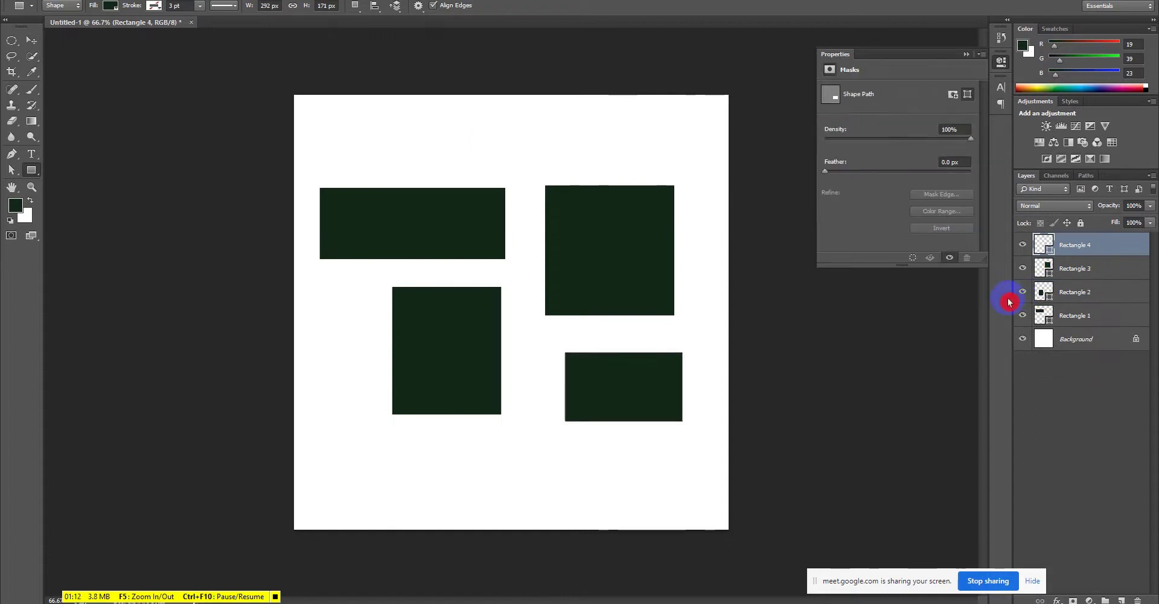
key("Delete")
key("Delete")
key("Delete")
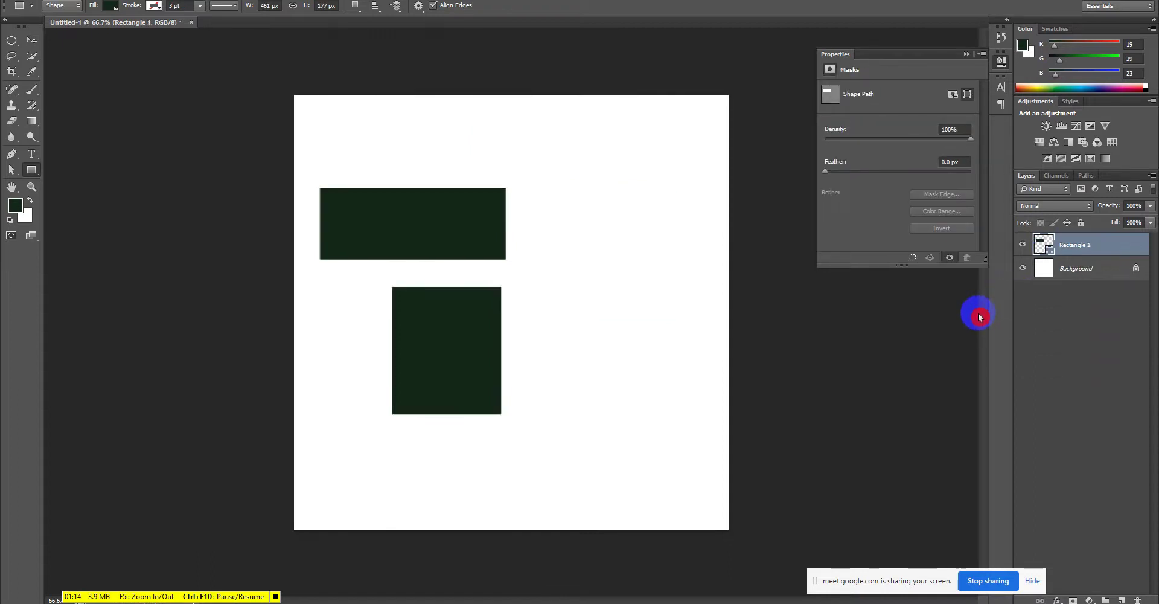
key("Delete")
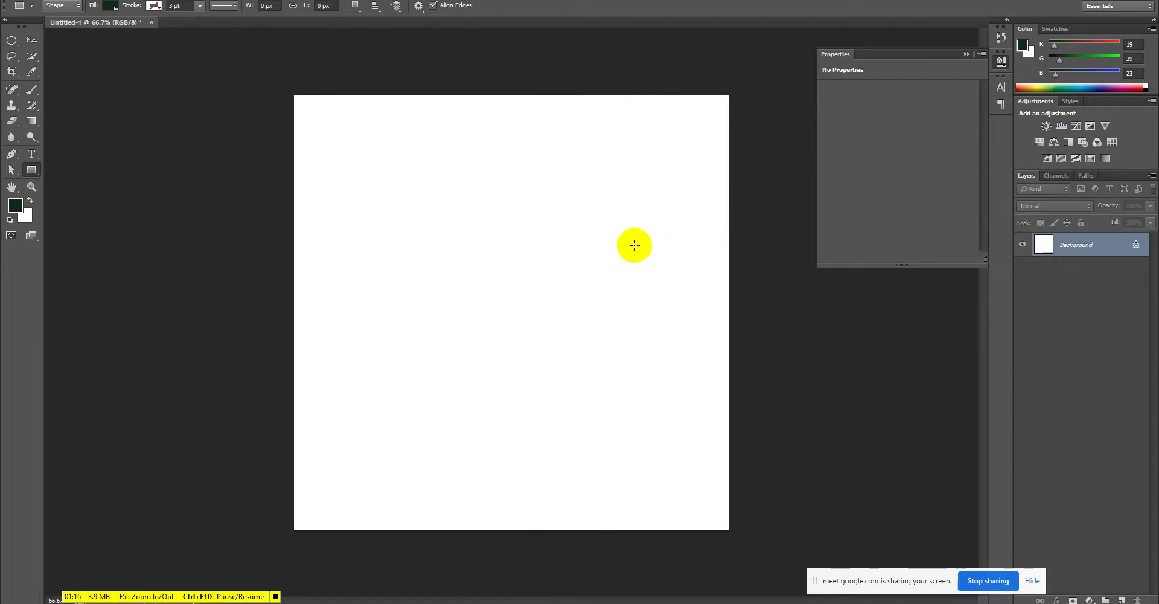
left_click_drag(303, 144, 578, 227)
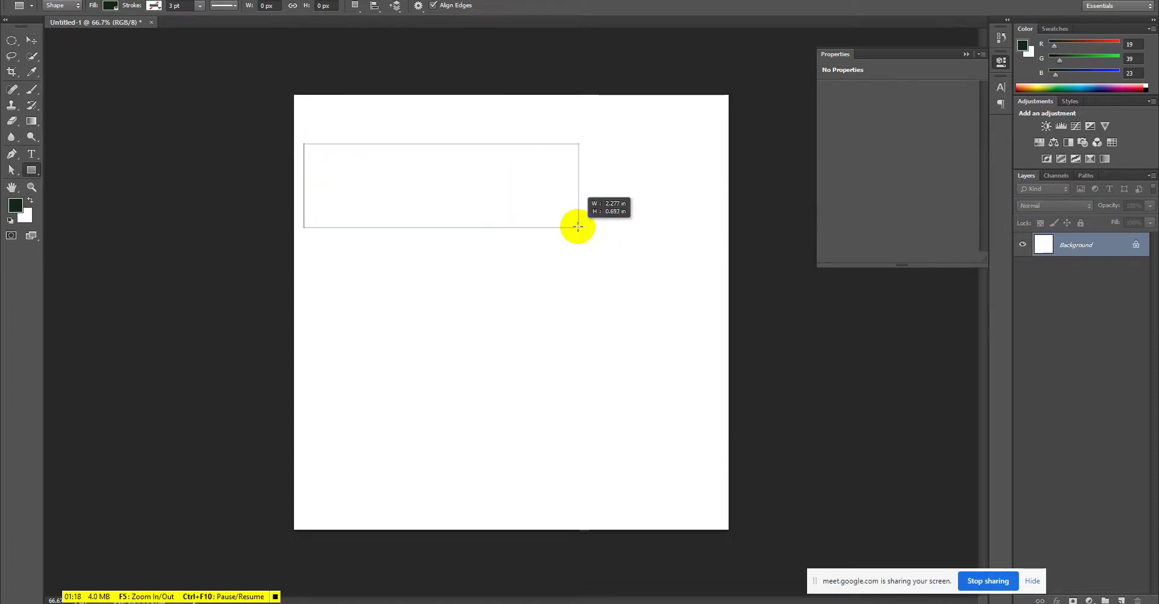
left_click(1046, 254)
double_click(1047, 252)
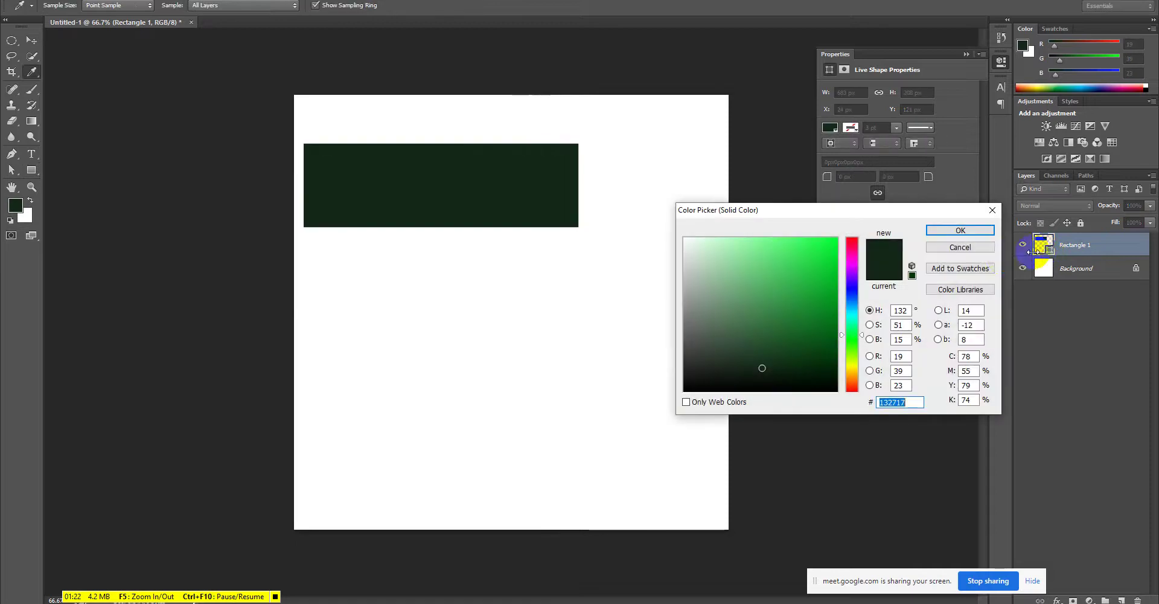
left_click(809, 332)
left_click_drag(851, 334, 852, 268)
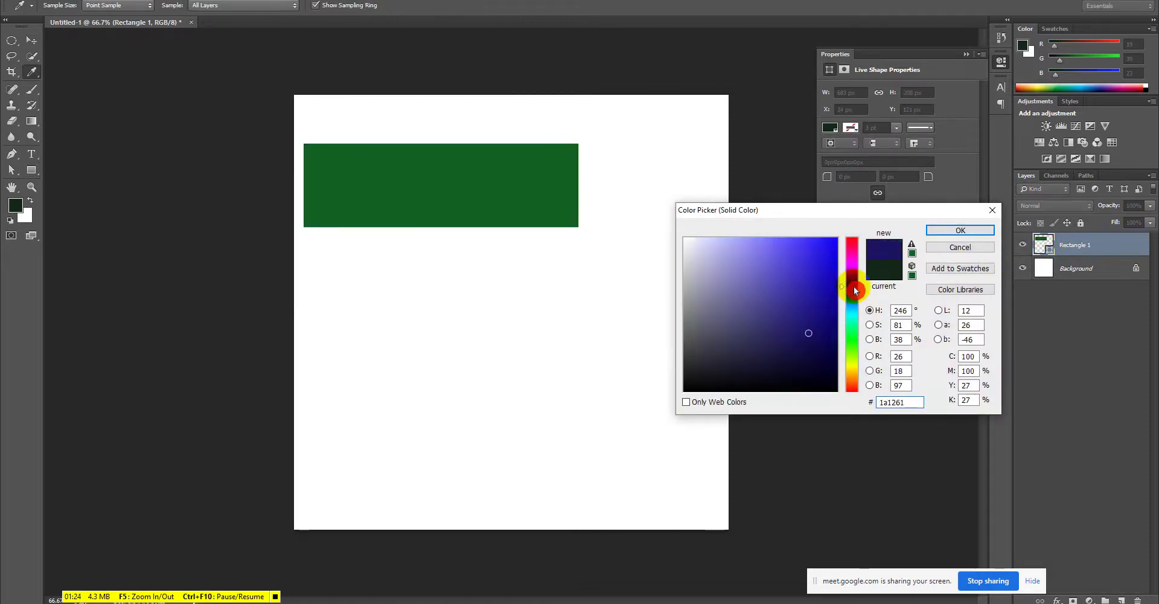
left_click(828, 264)
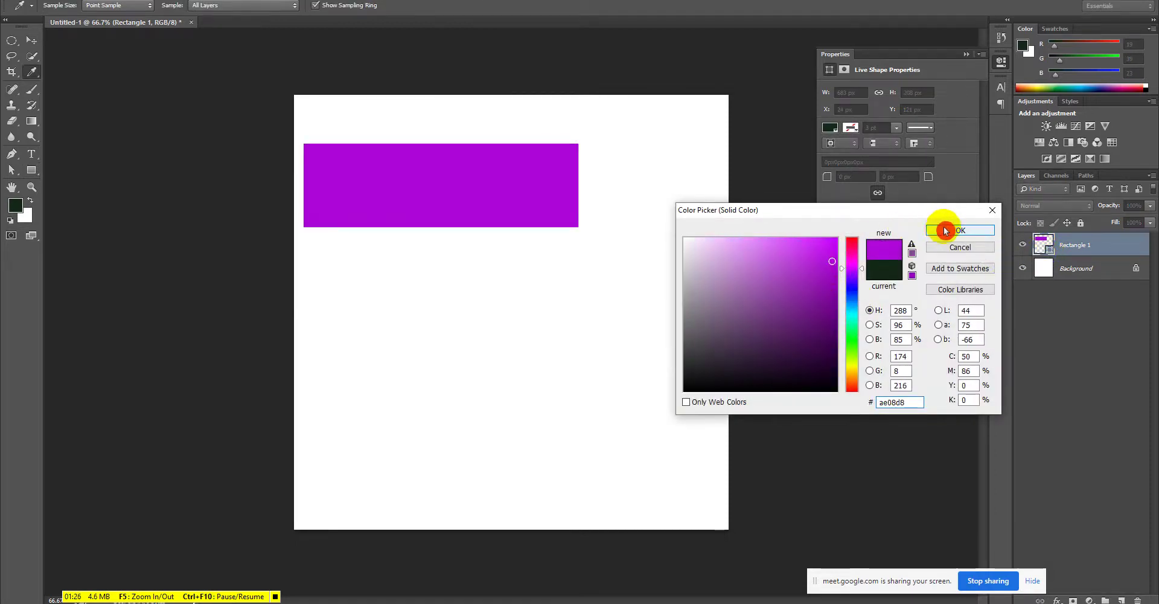
left_click(954, 230)
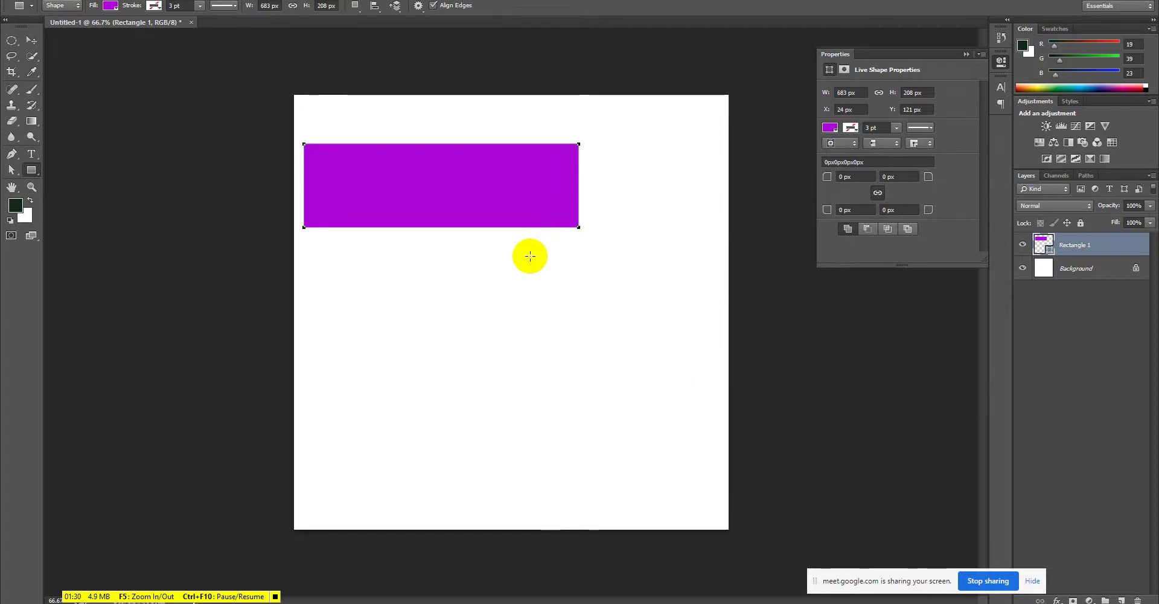
key("Delete")
left_click(56, 6)
left_click(111, 11)
left_click(112, 8)
left_click(152, 7)
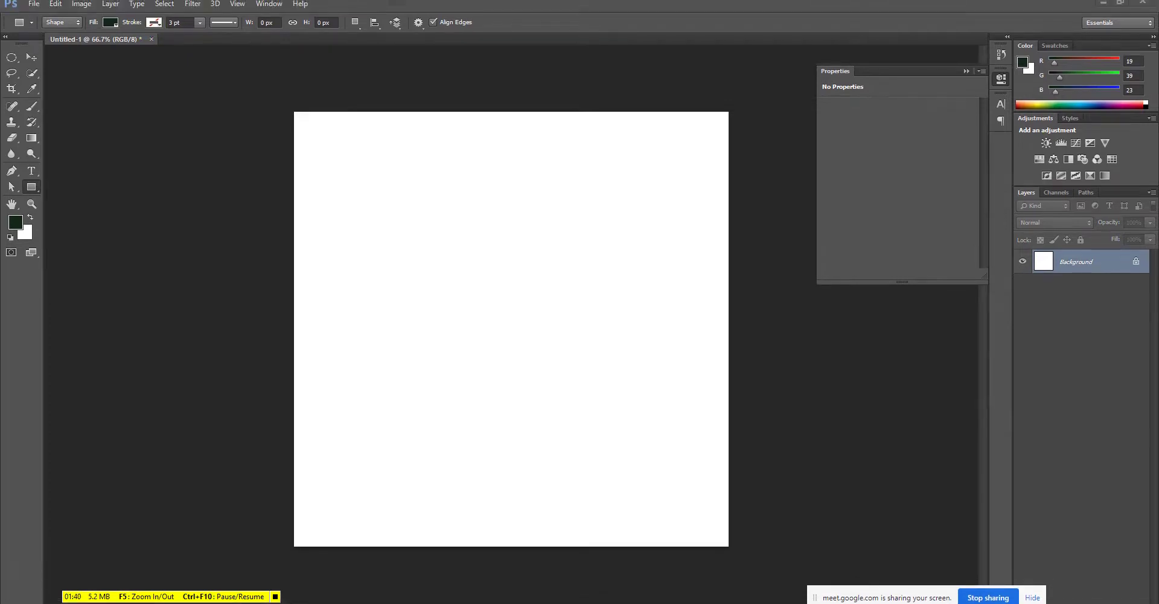
- Draw an 803 × 613 px dark green rectangle with a 3 pt stroke, path operation New Layer
left_click(169, 24)
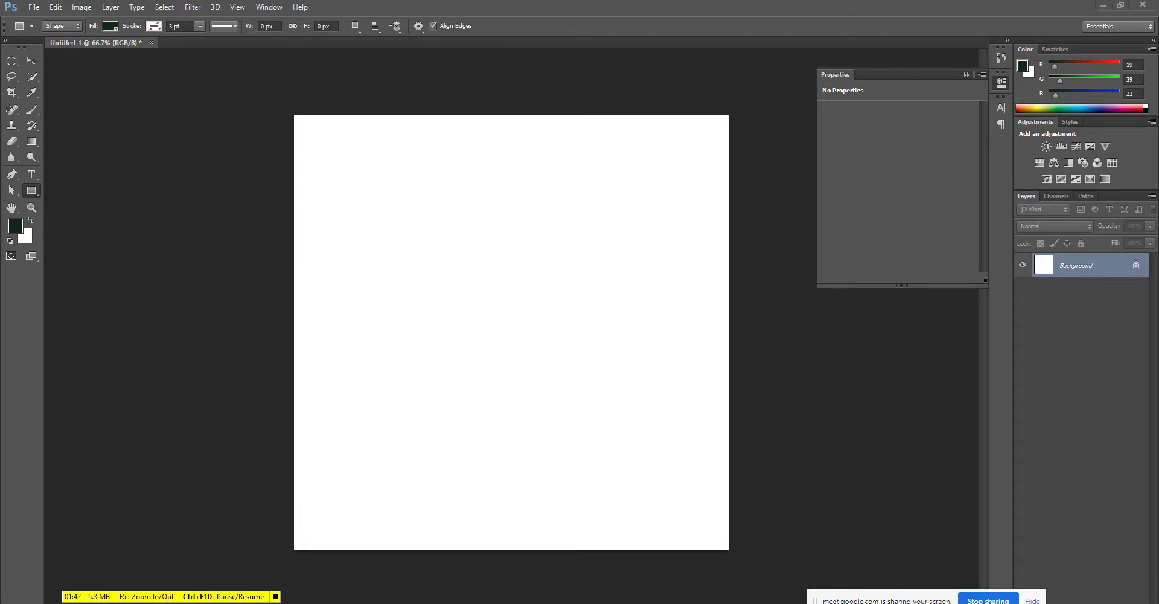
left_click(146, 30)
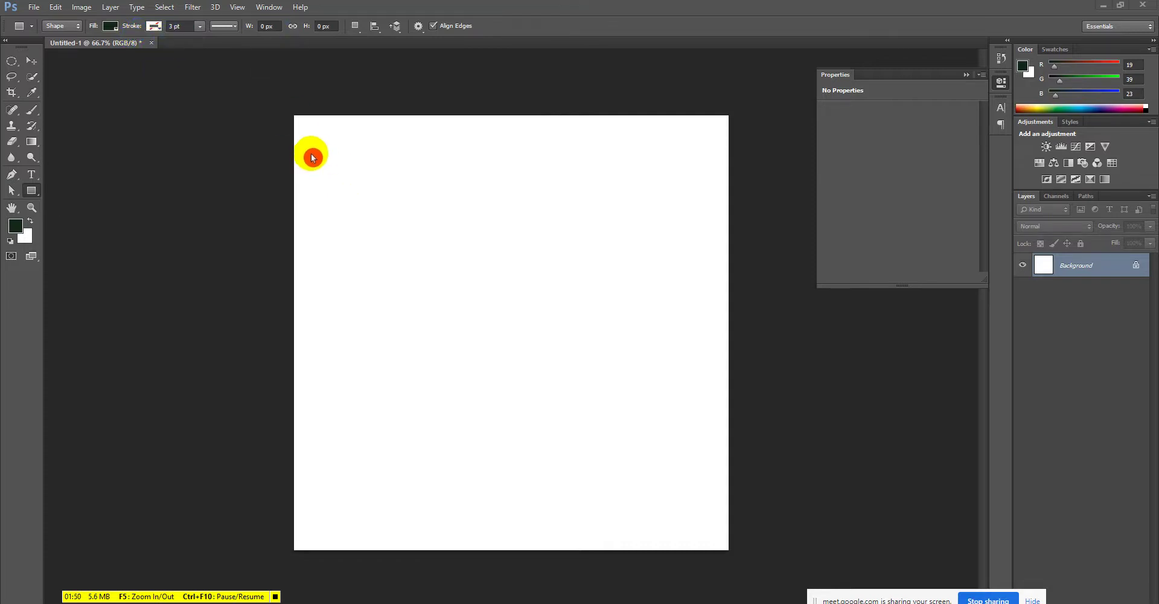
left_click_drag(326, 161, 649, 407)
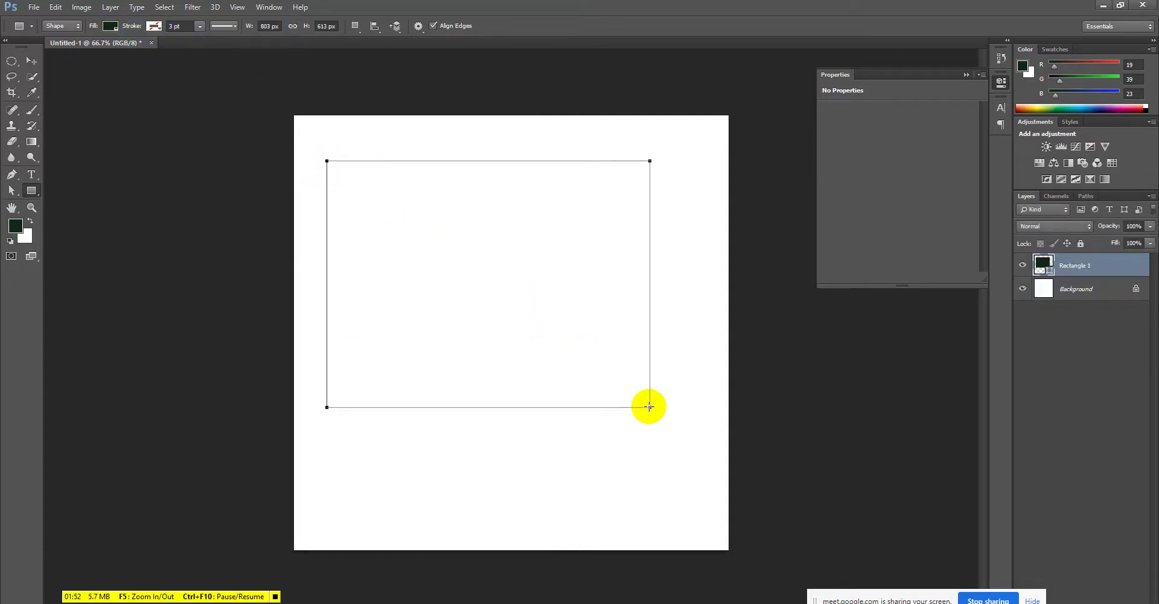
left_click(272, 27)
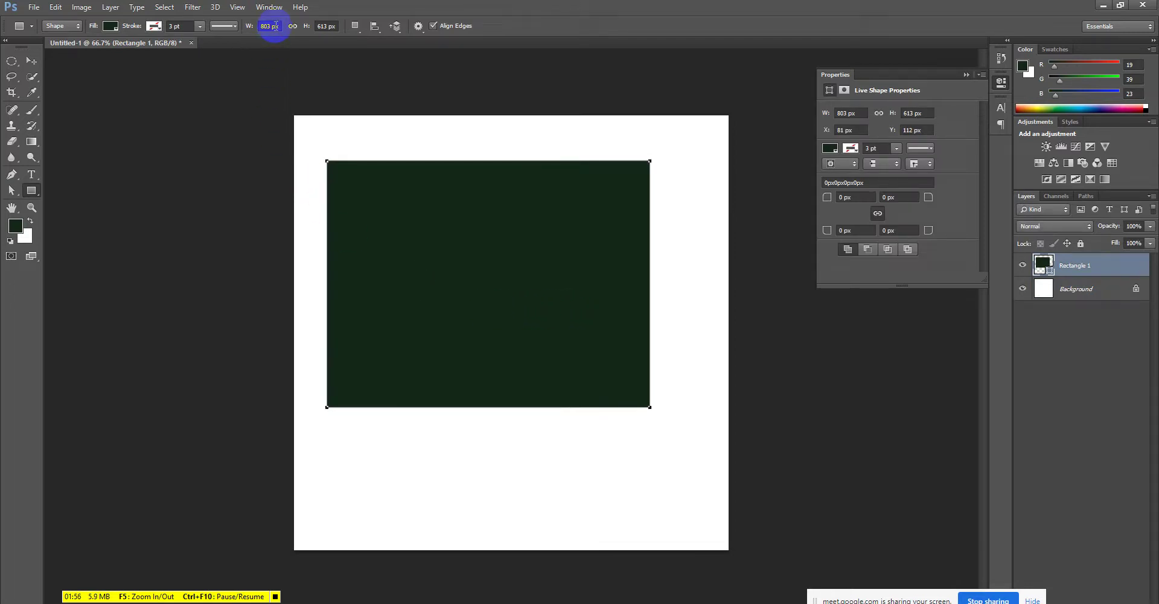
left_click(357, 28)
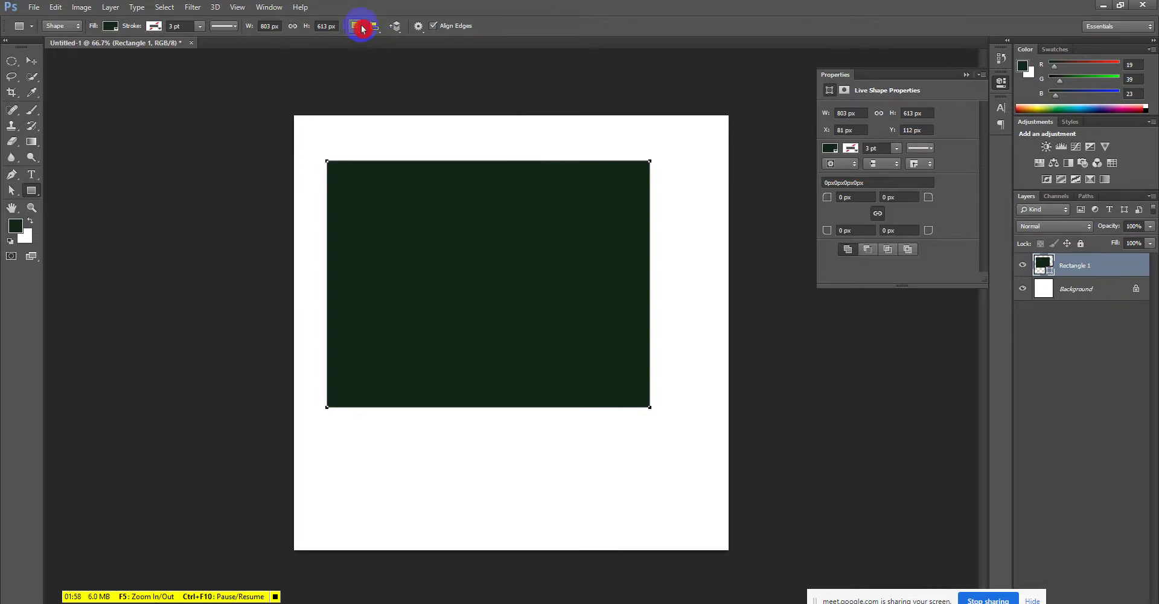
left_click(376, 46)
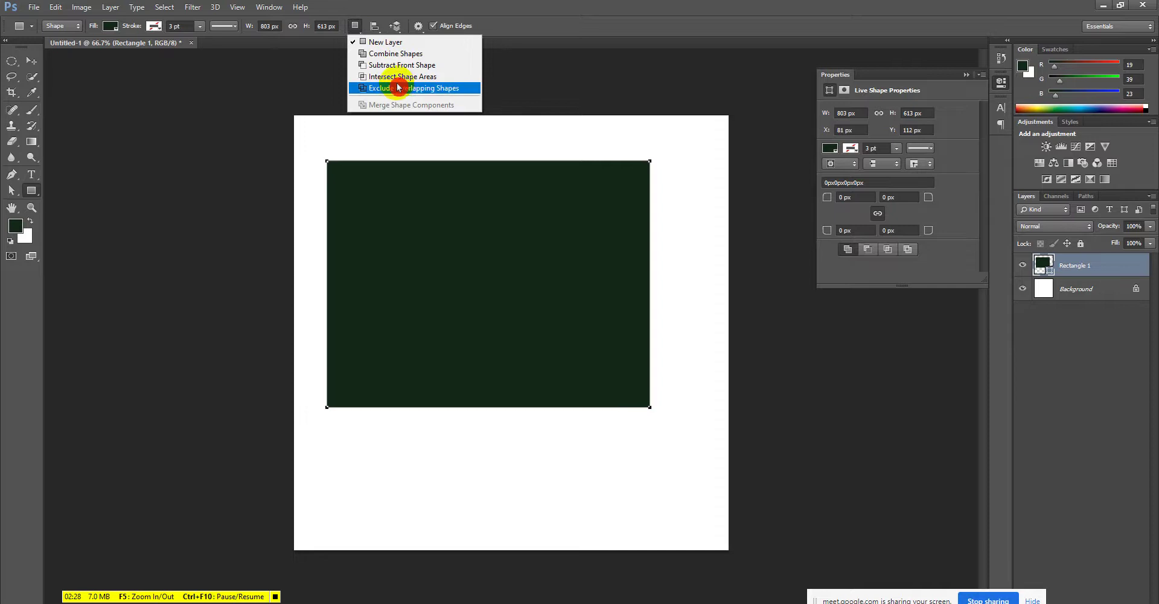
- Use Subtract Front Shape to cut a rectangle from the green shape's top-right
left_click(395, 64)
mouse_move(430, 129)
left_mouse_down()
mouse_move(640, 236)
mouse_move(661, 260)
left_mouse_up()
key("ctrl+alt+z")
key("ctrl+alt+z")
left_click_drag(532, 141, 704, 309)
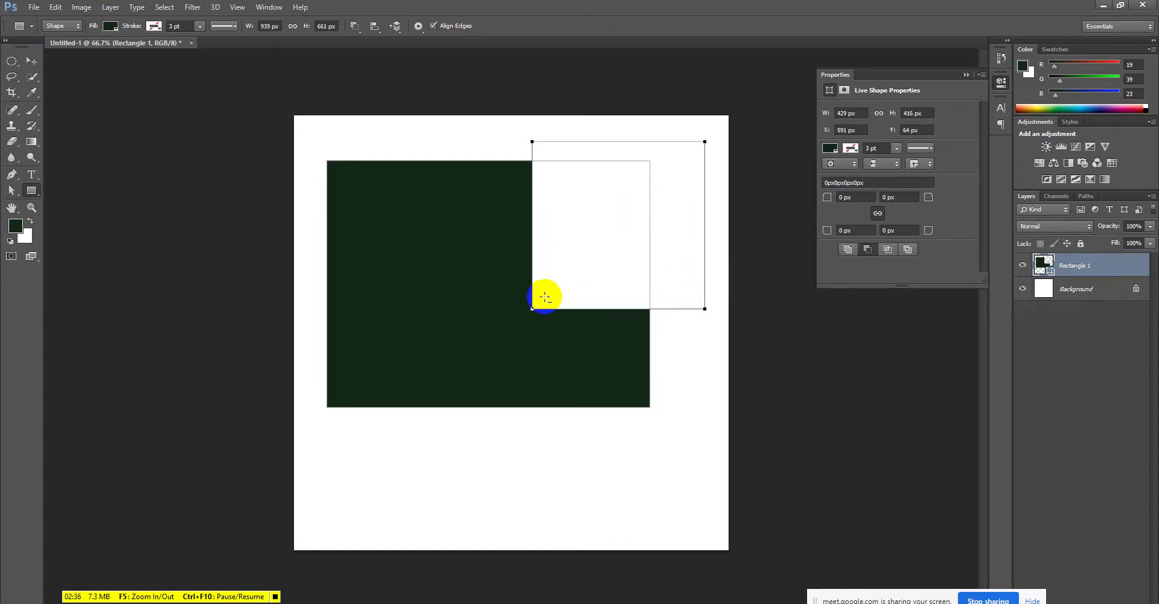
- Switch to Exclude Overlapping Shapes and exclude a narrow vertical band through the shape
left_click(354, 25)
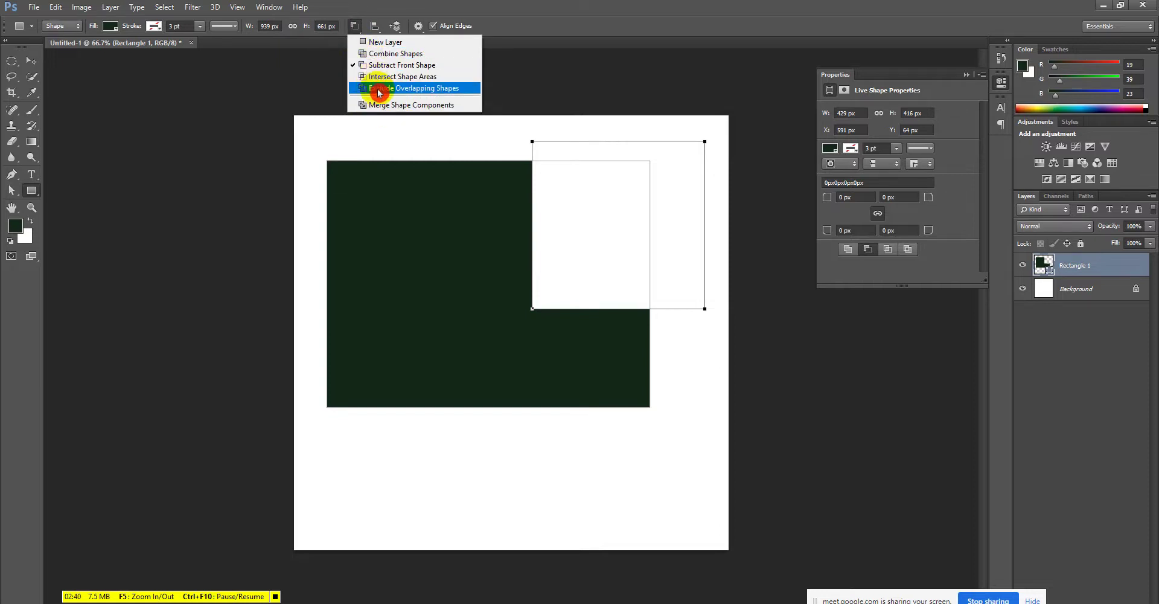
left_click(393, 93)
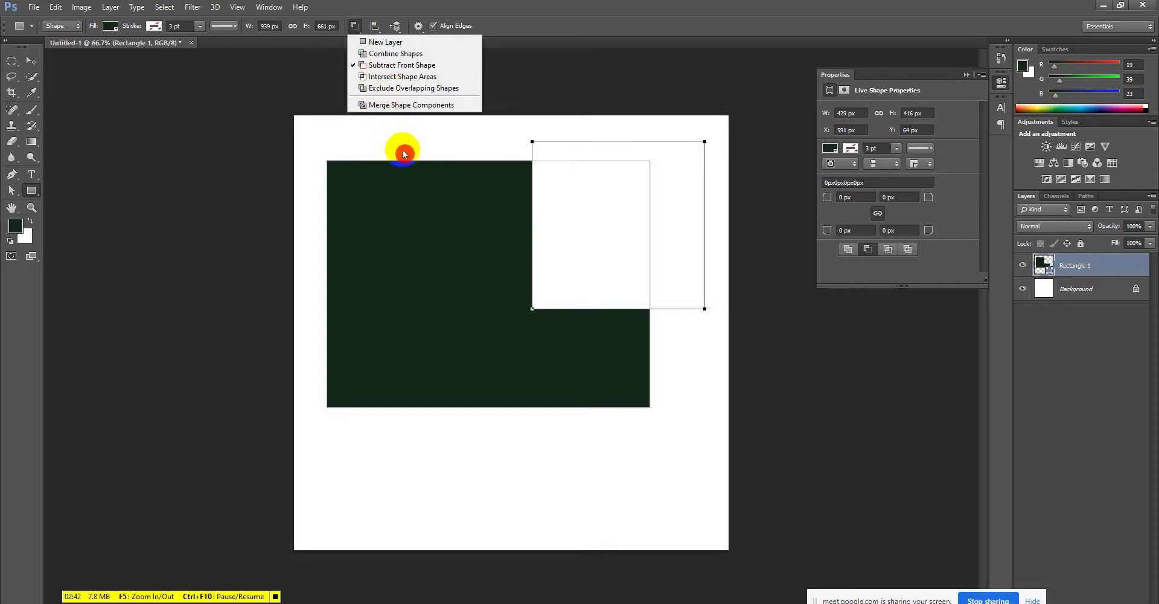
mouse_move(395, 144)
left_mouse_down()
mouse_move(510, 339)
mouse_move(545, 495)
left_mouse_up()
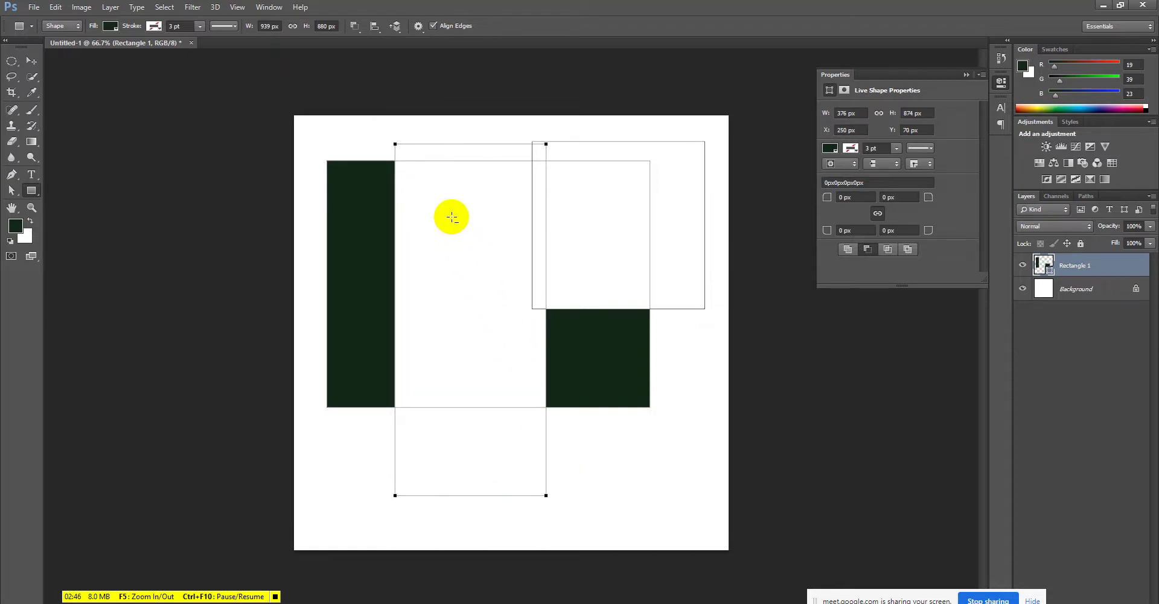
left_click(442, 178, "ctrl")
key("ctrl+z")
left_click_drag(435, 138, 492, 442)
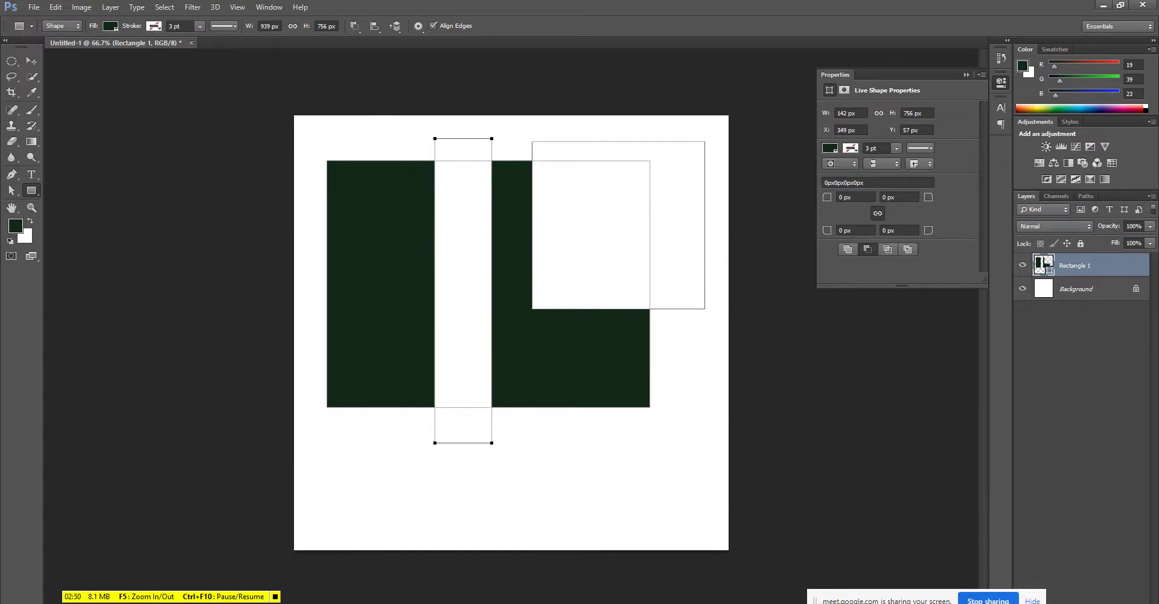
- Try an excluded horizontal band, undo it, and delete the rectangle shape layer
left_click(354, 25)
left_click(378, 88)
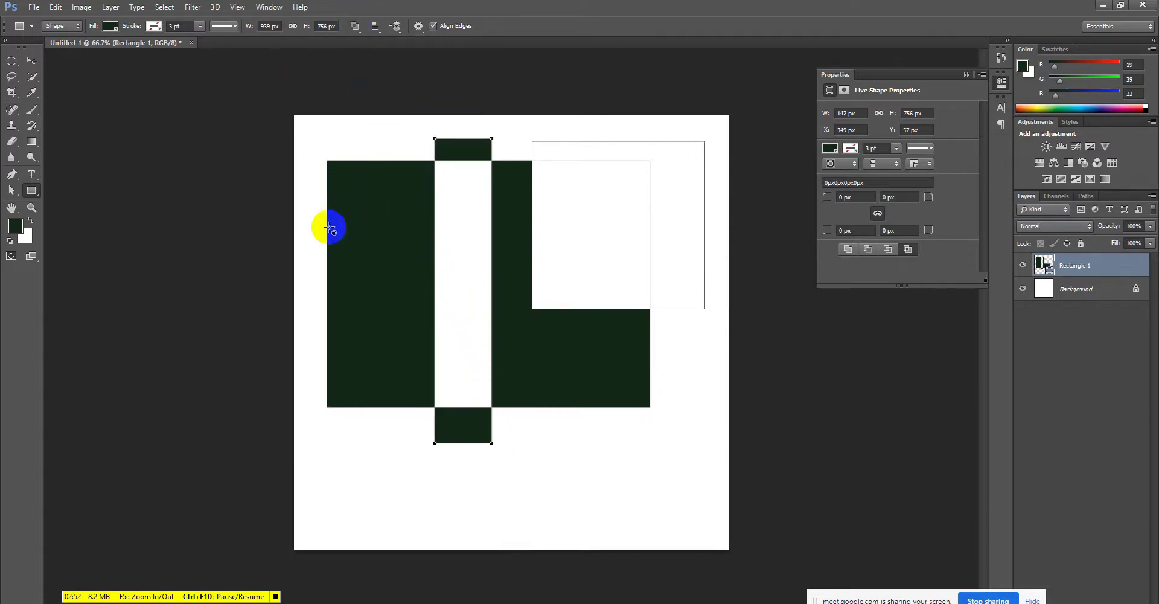
left_click_drag(309, 235, 692, 330)
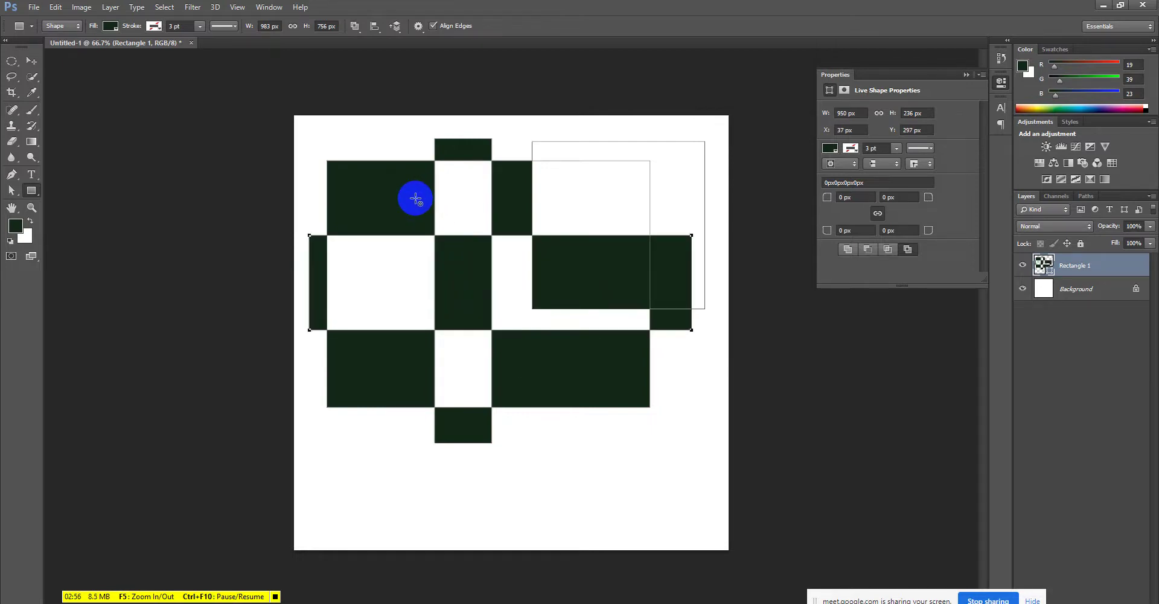
key("ctrl+z")
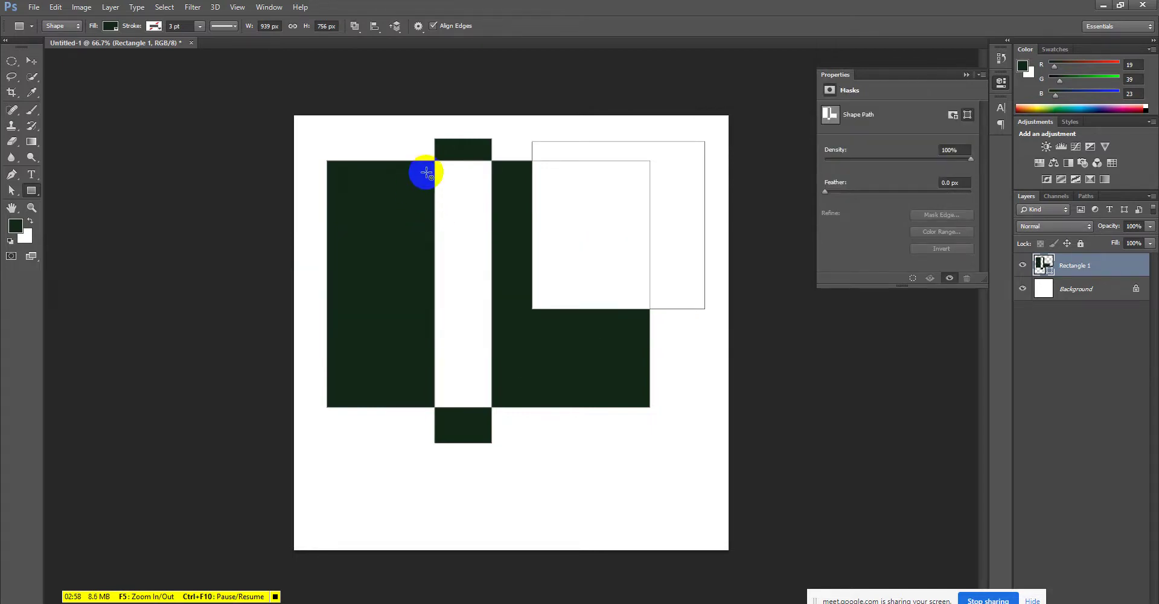
key("Delete")
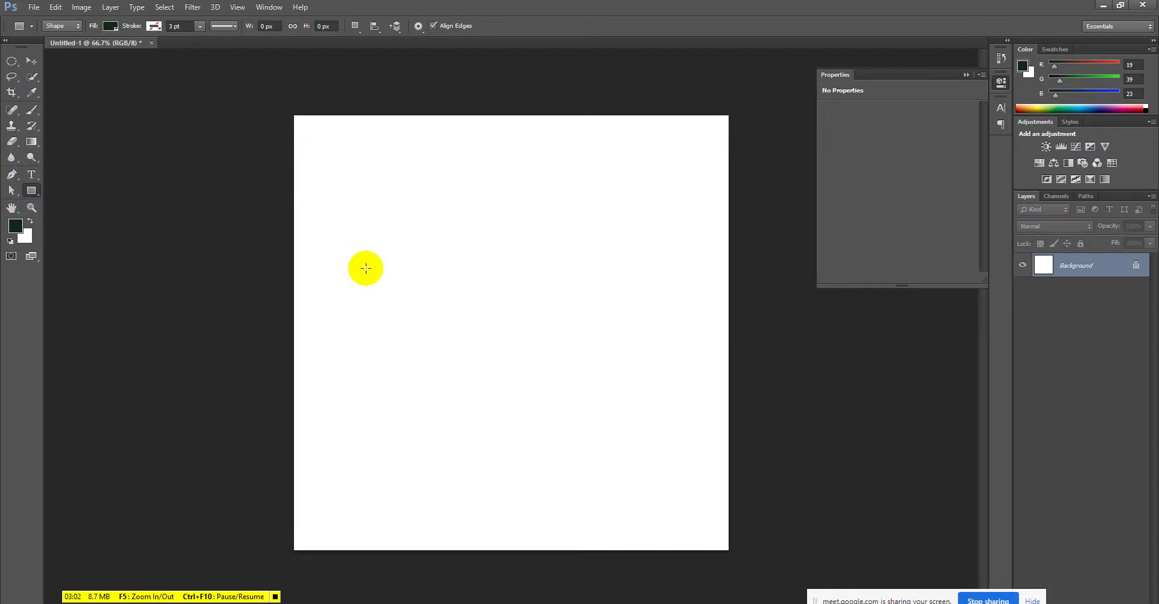
- Create a 100 × 100 px rectangle and a large 981 px square, undoing both
left_click(427, 241)
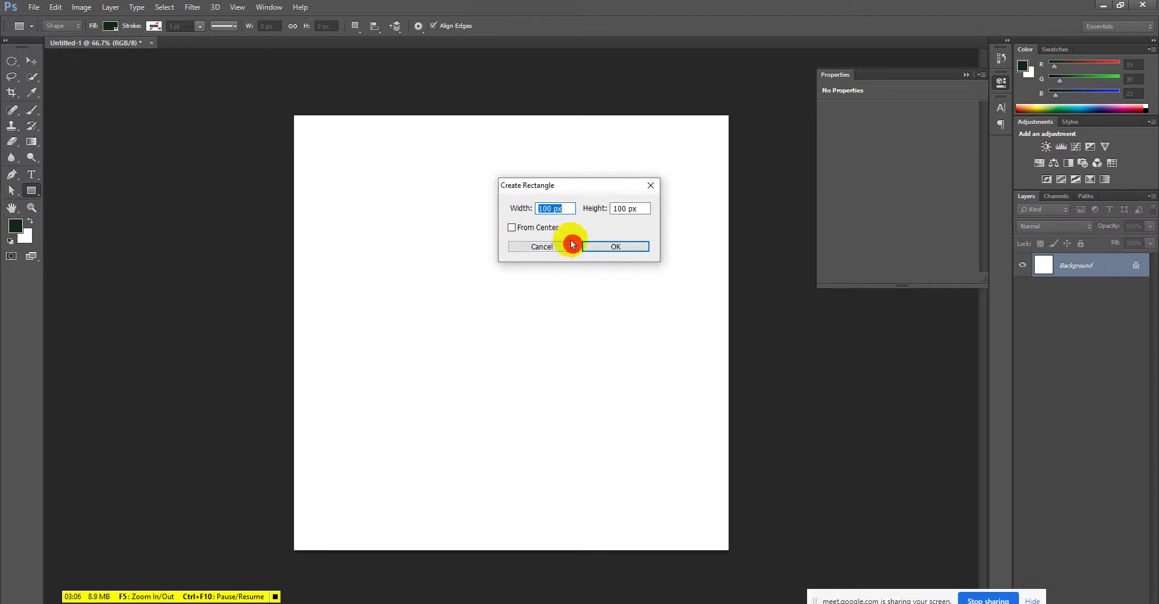
left_click(608, 249)
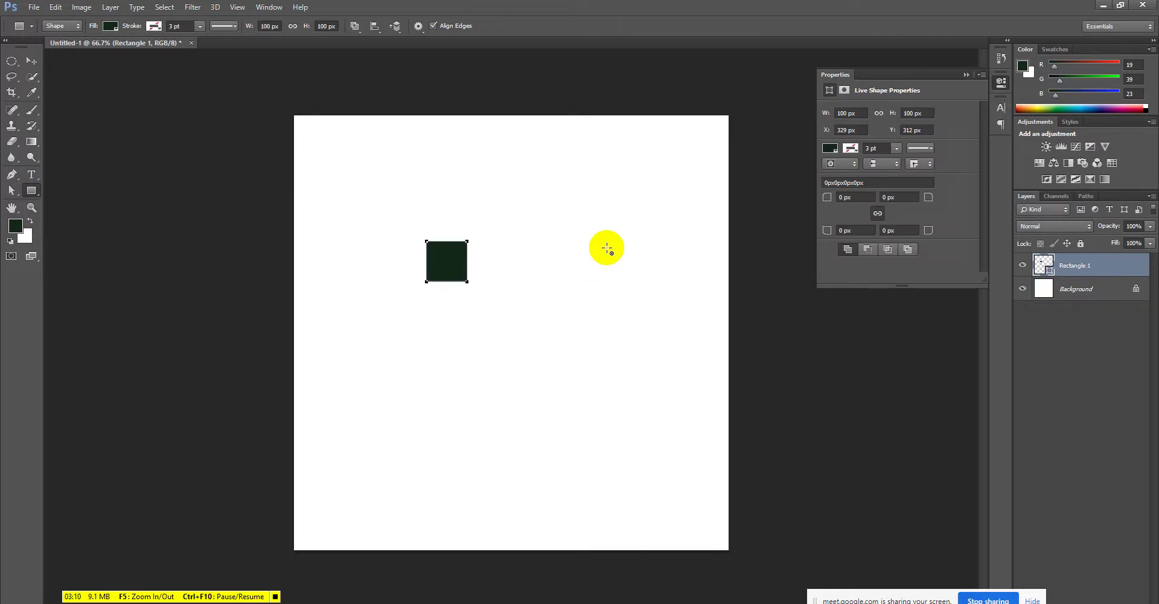
key("ctrl+z")
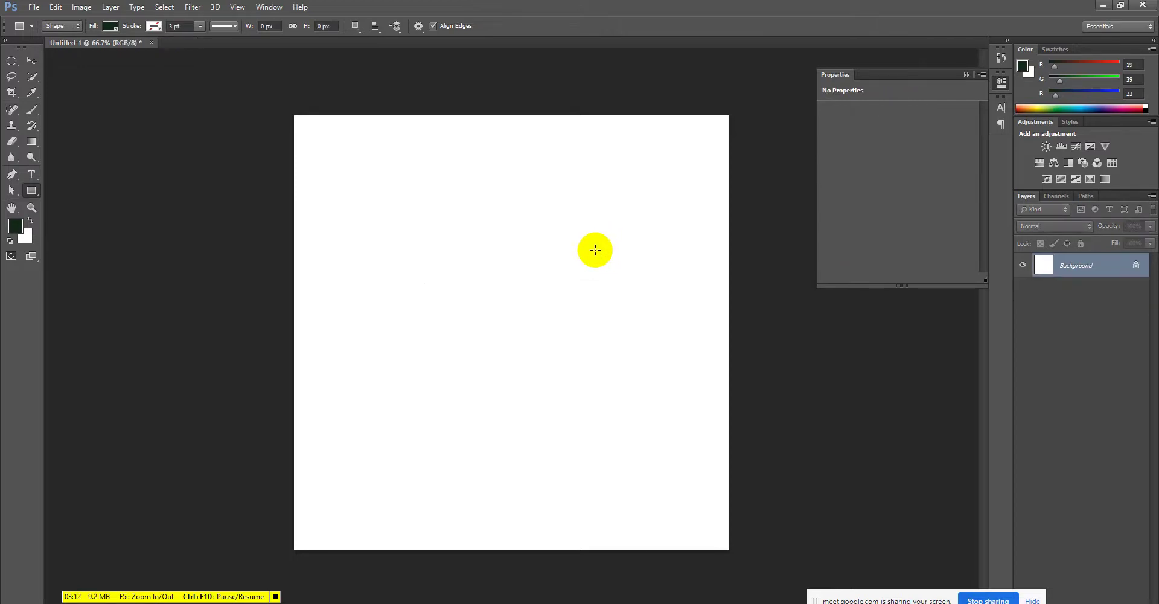
left_click_drag(314, 136, 742, 519)
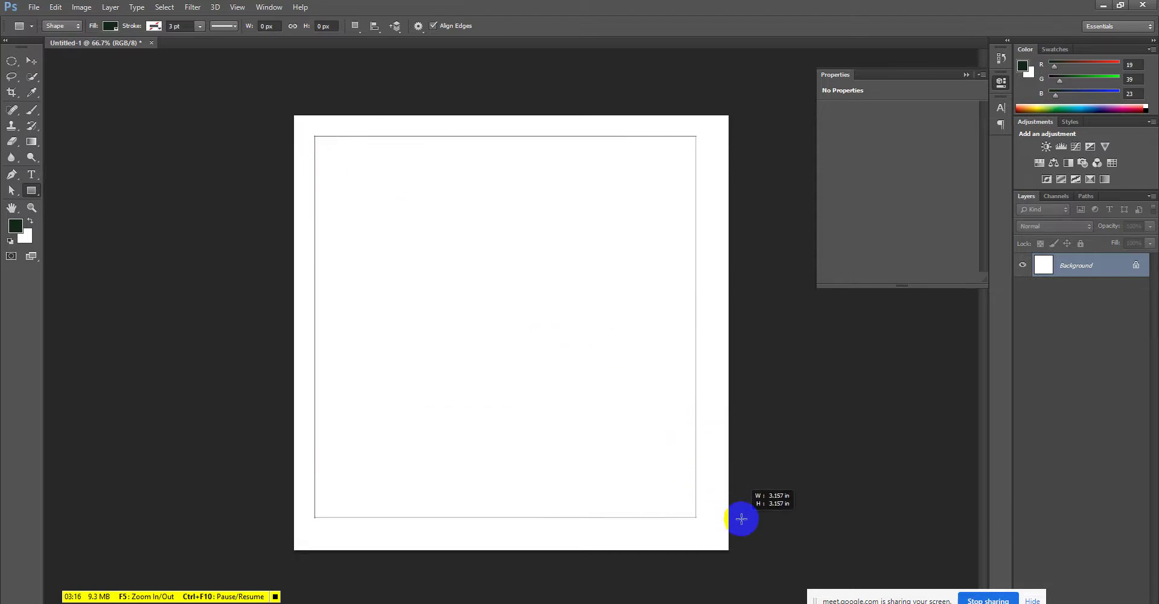
left_click_drag(742, 518, 744, 531)
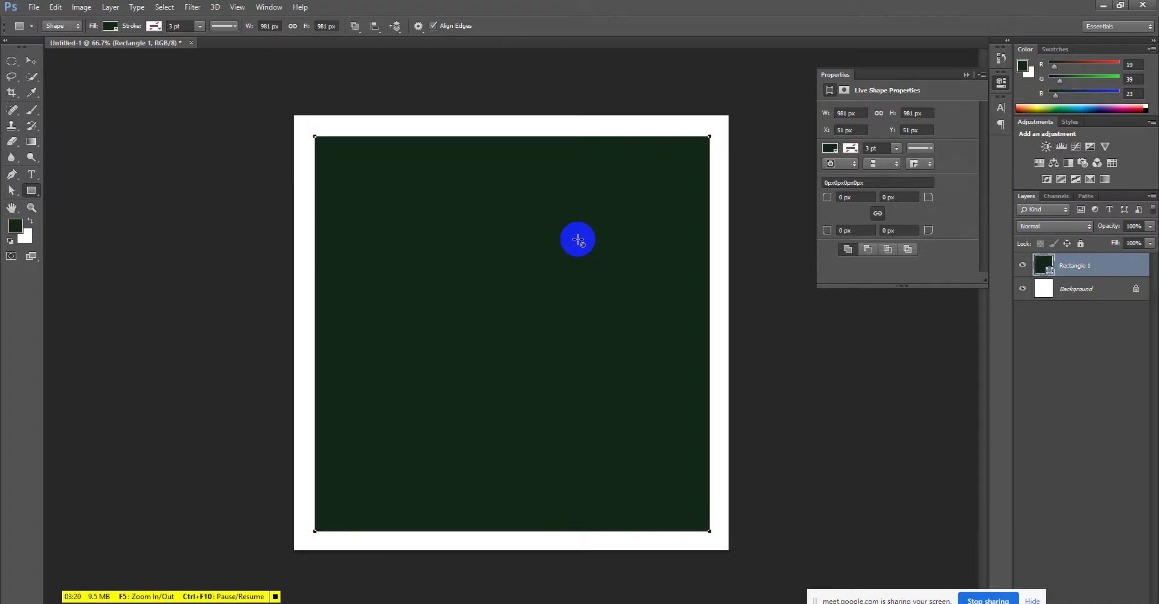
key("ctrl+z")
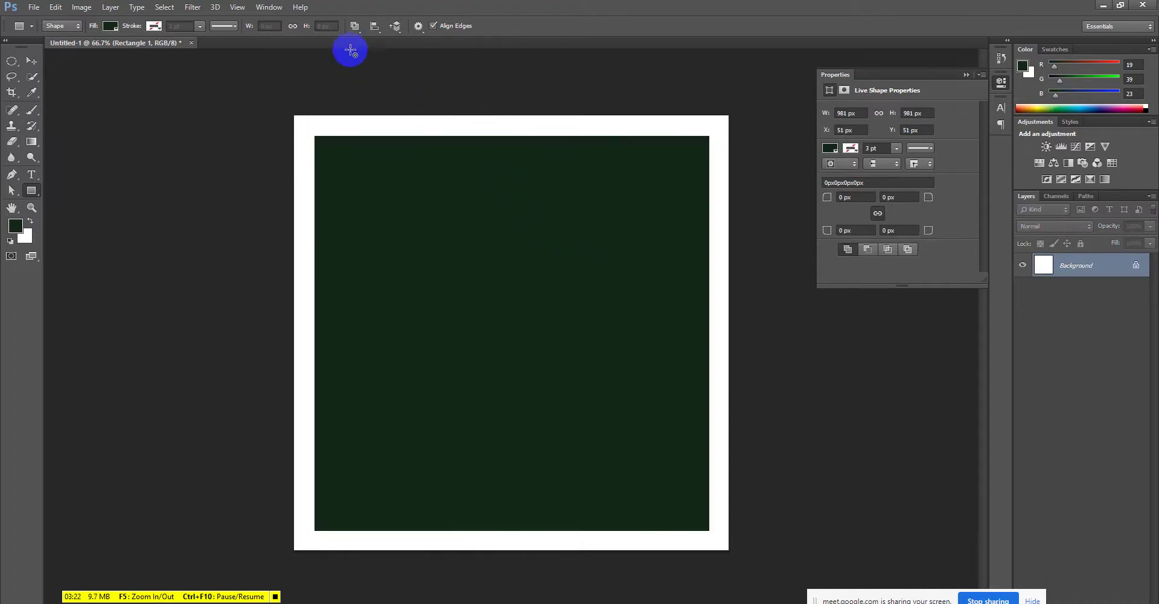
- Set the path operation to New Layer, then draw and undo a small top-left rectangle
left_click(356, 25)
left_click(354, 42)
left_click_drag(330, 161, 411, 220)
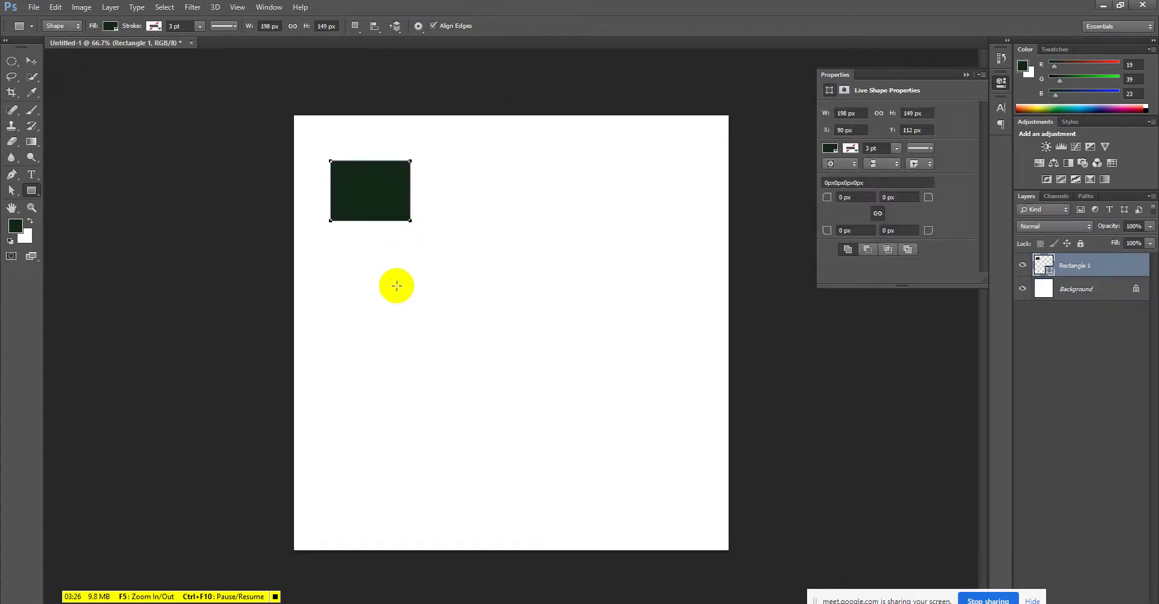
key("ctrl+z")
- Draw a 588 × 588 px square from its centre, close the Properties panel, then remove it
left_click_drag(417, 269, 481, 309)
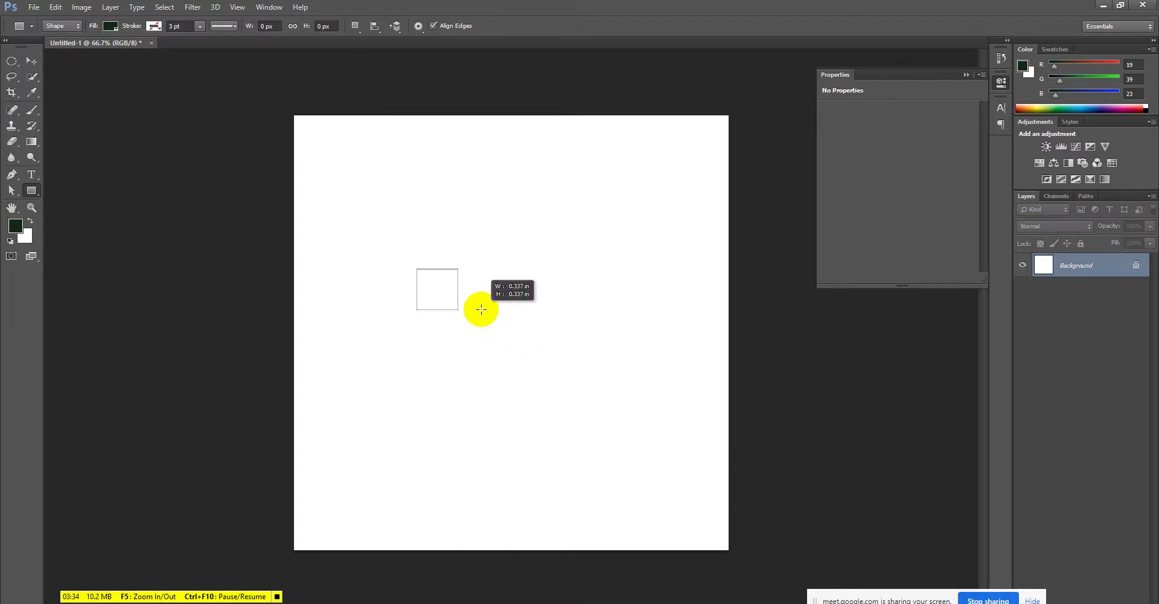
left_click_drag(482, 310, 535, 396)
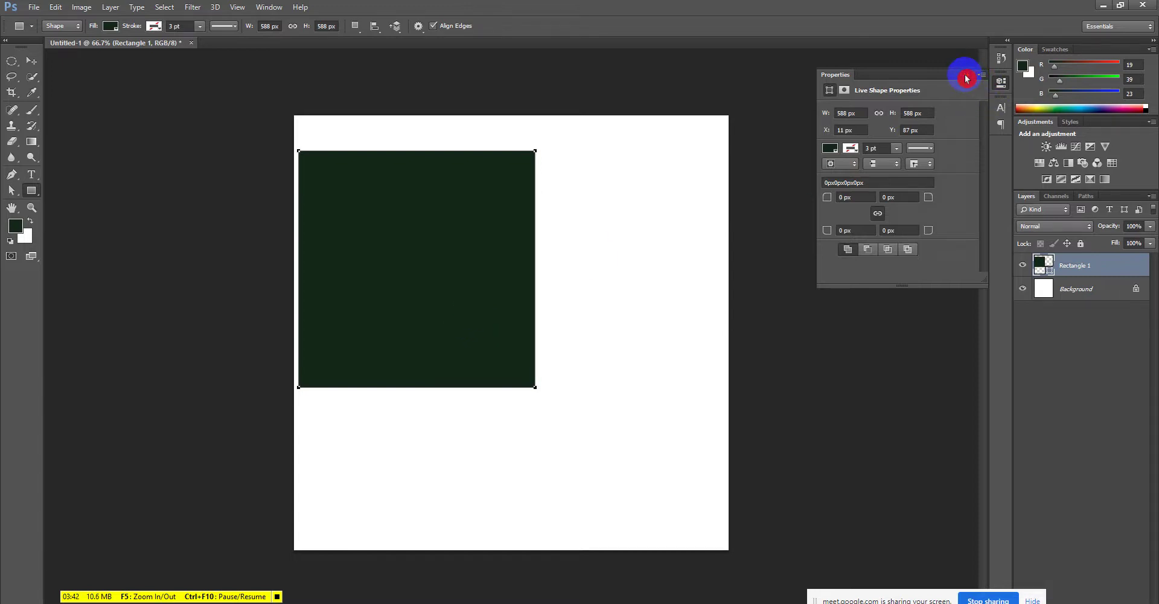
left_click(966, 74)
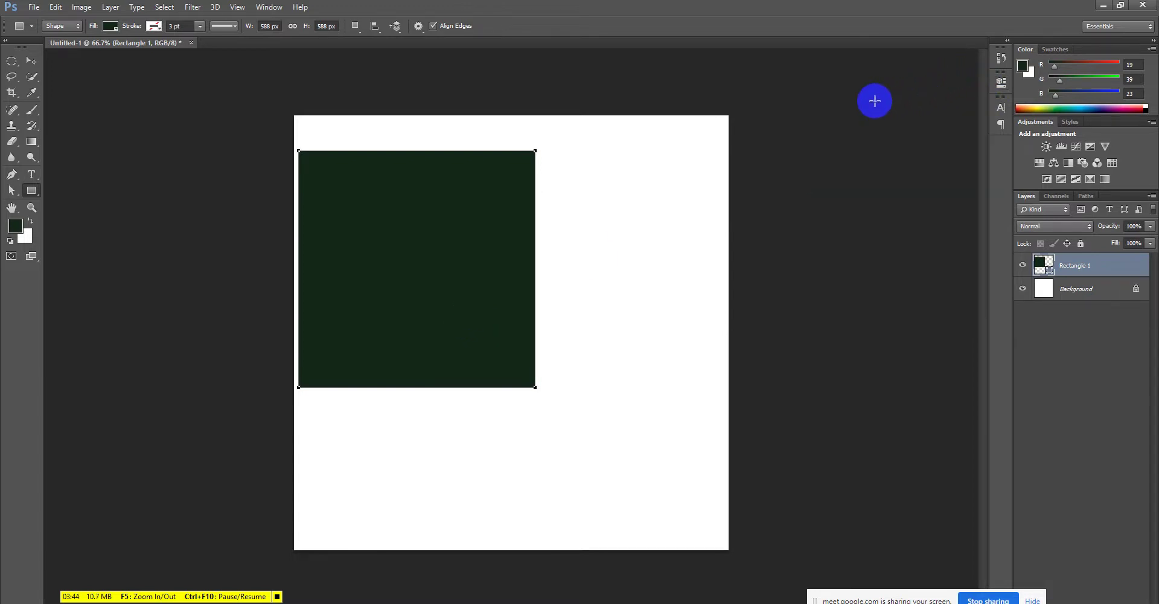
key("ctrl+e")
key("ctrl+z")
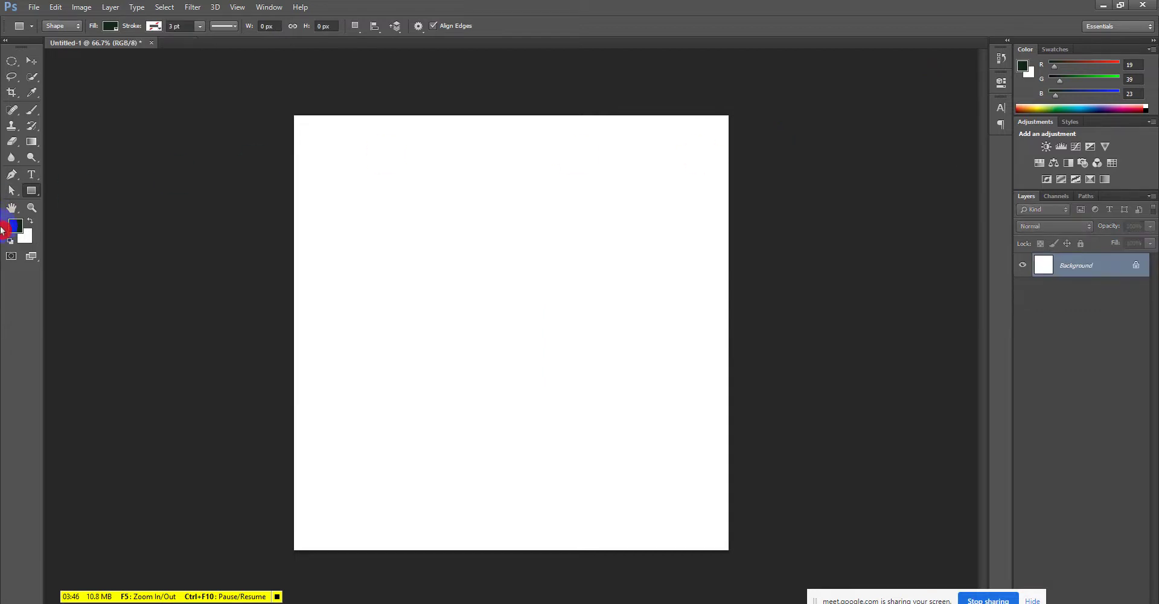
- Switch to the Rounded Rectangle Tool, try a pill shape, and close the floating Properties panel
right_click(31, 190)
left_click(73, 202)
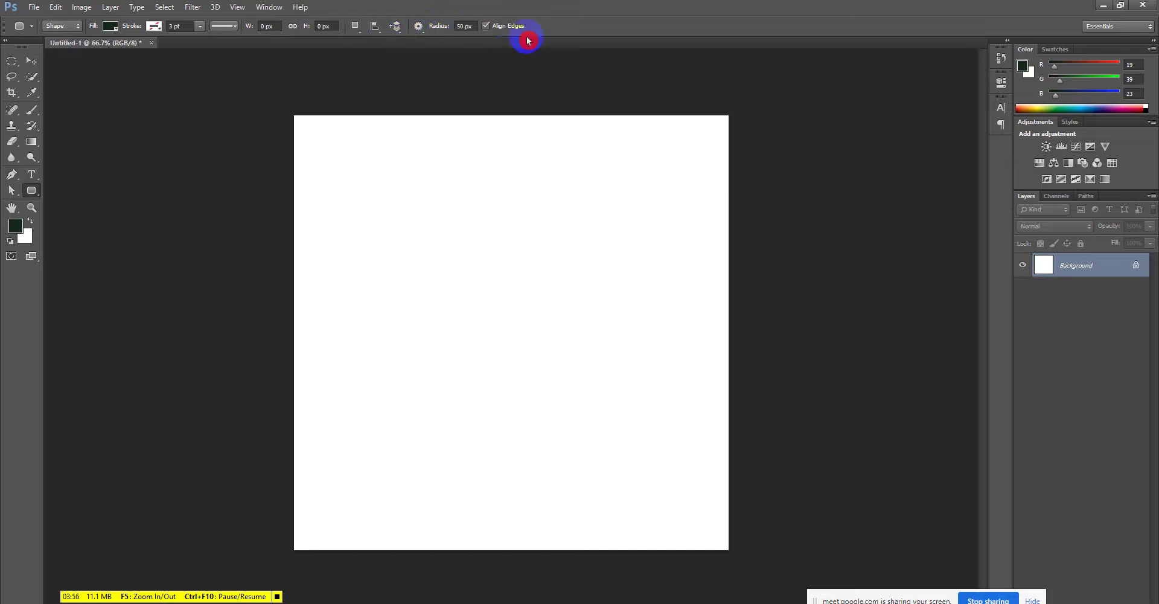
left_click_drag(352, 187, 430, 229)
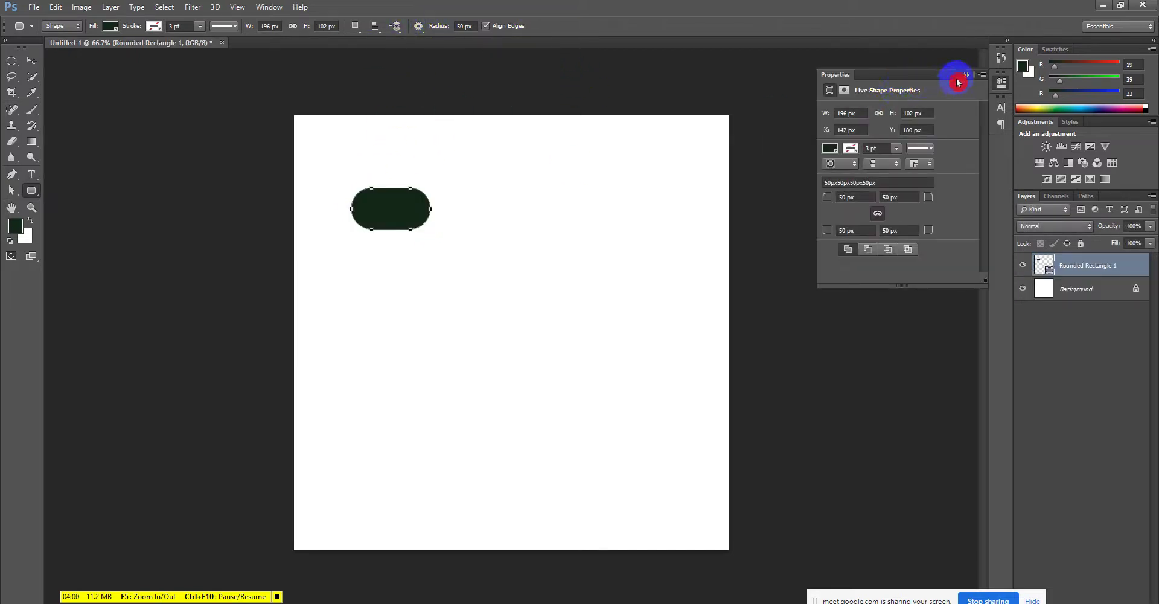
left_click_drag(1001, 81, 952, 101)
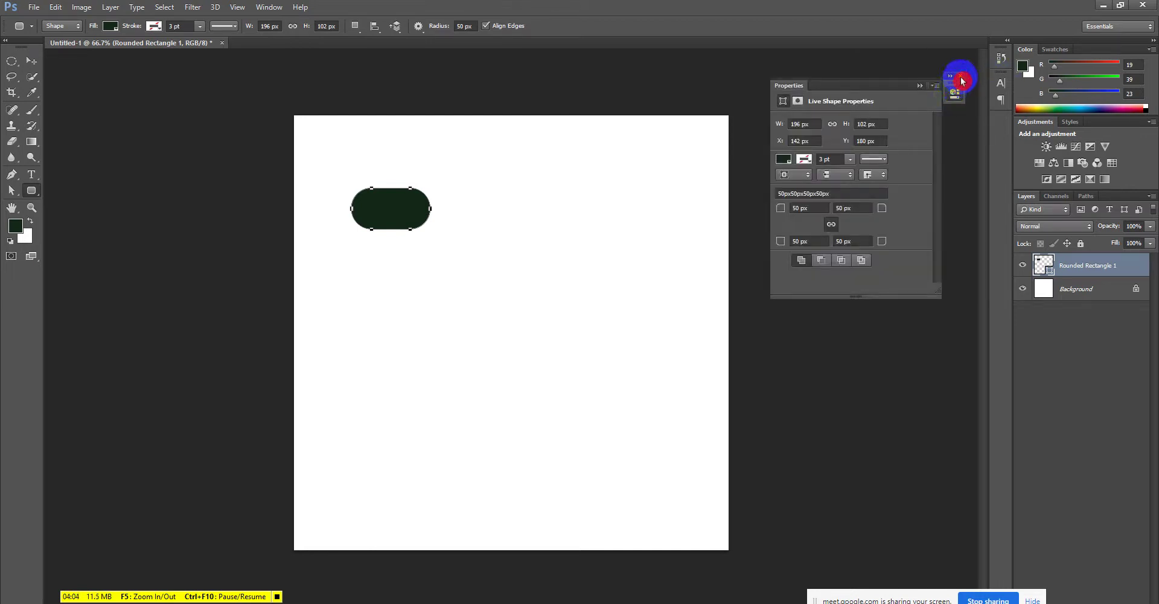
left_click(962, 81)
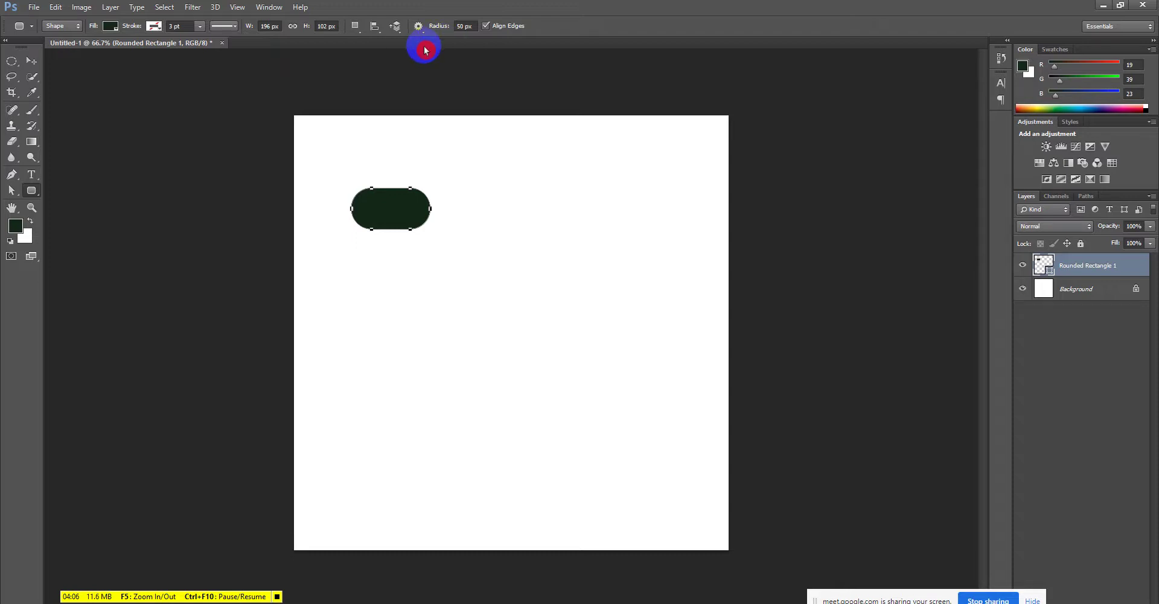
key("ctrl+z")
- Adjust the corner radius and draw an 822 × 657 px dark green rounded rectangle
key("Return")
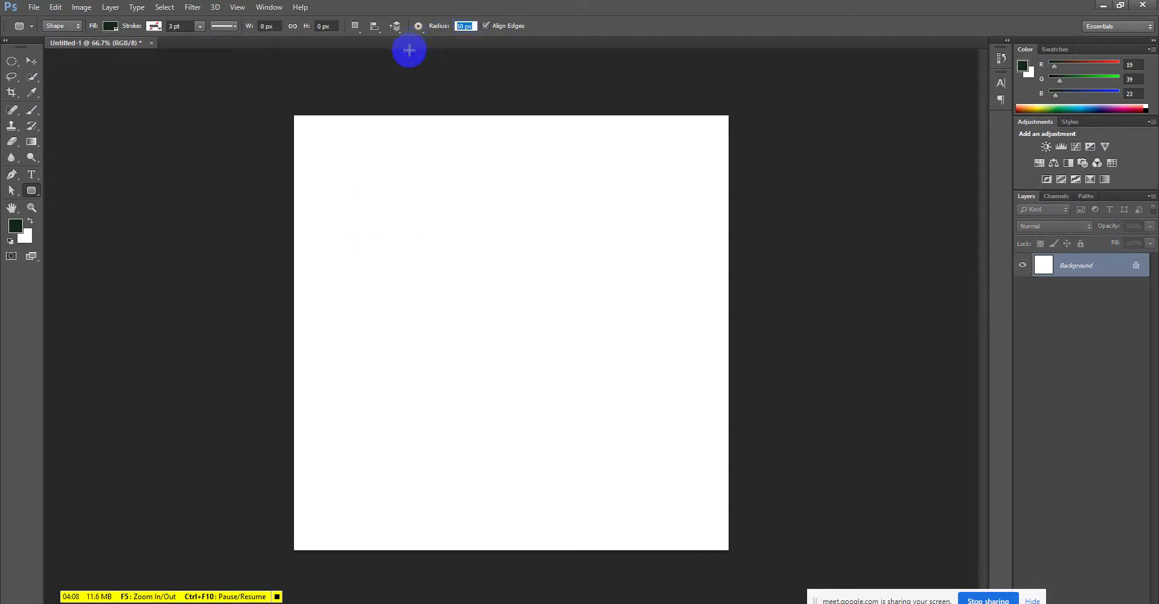
type("25")
left_click_drag(376, 153, 499, 221)
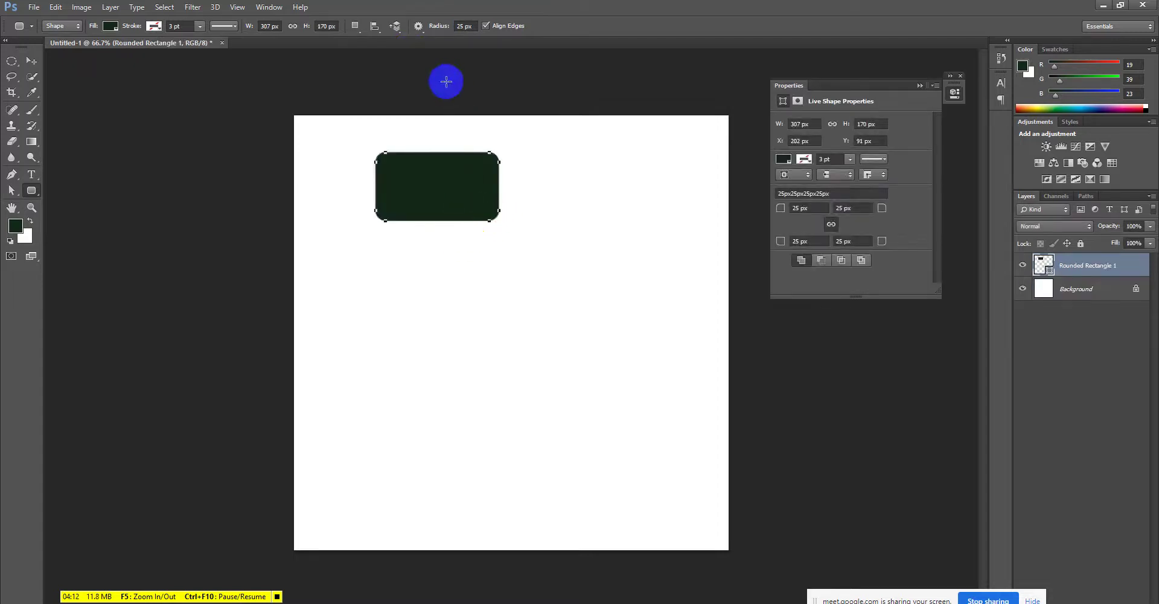
key("ctrl+z")
key("Return")
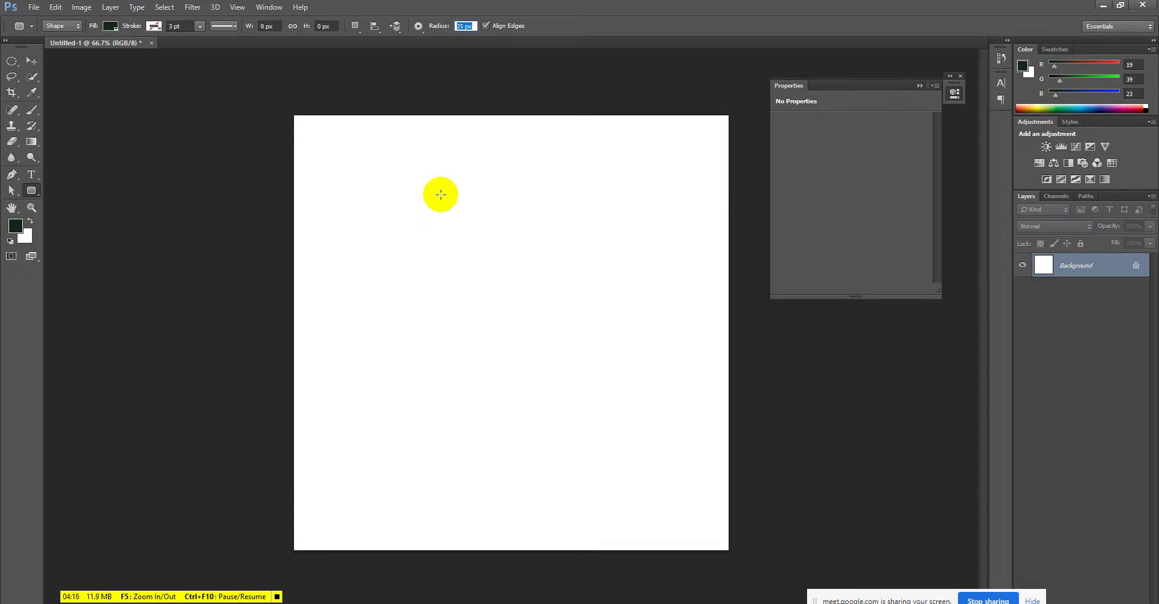
type("100")
left_click_drag(350, 189, 681, 454)
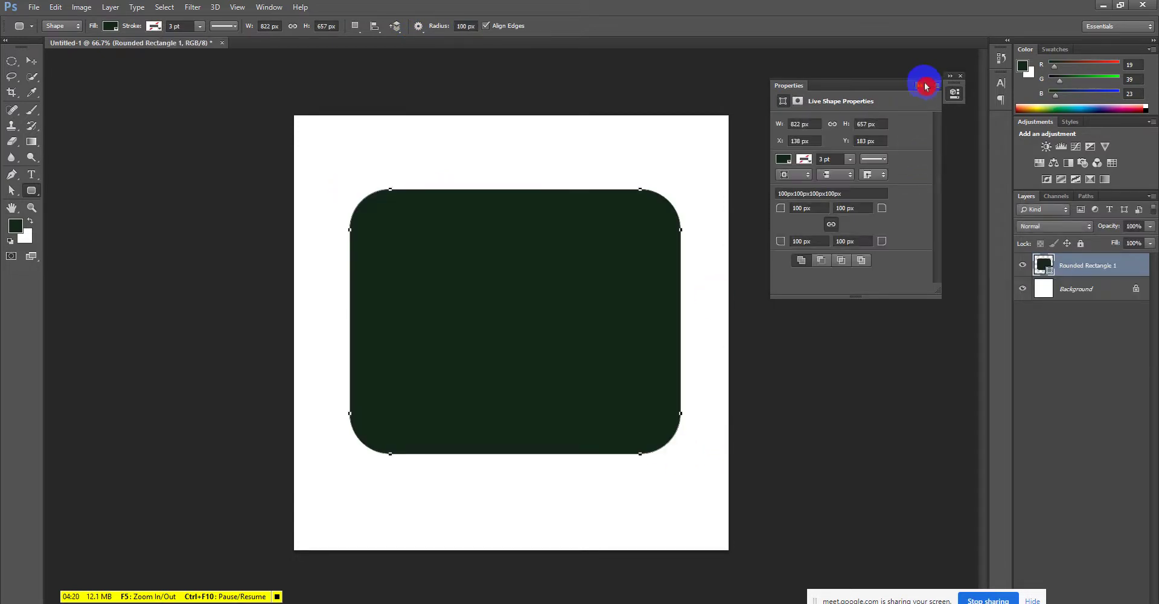
left_click(926, 88)
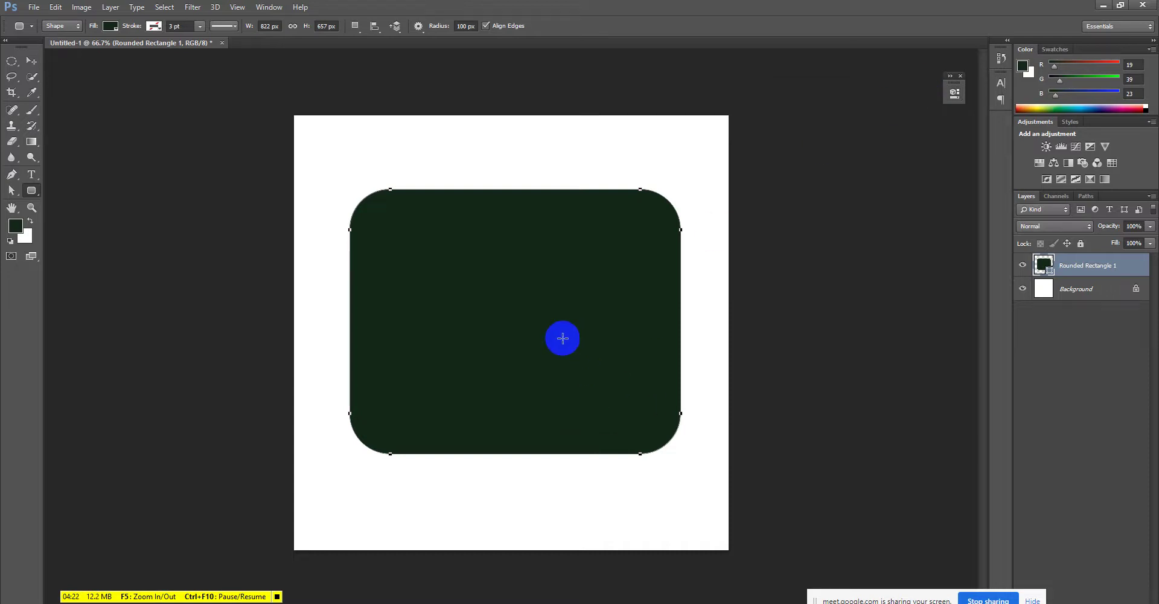
- Switch to the Meet call and admit the waiting participant
mouse_move(392, 598)
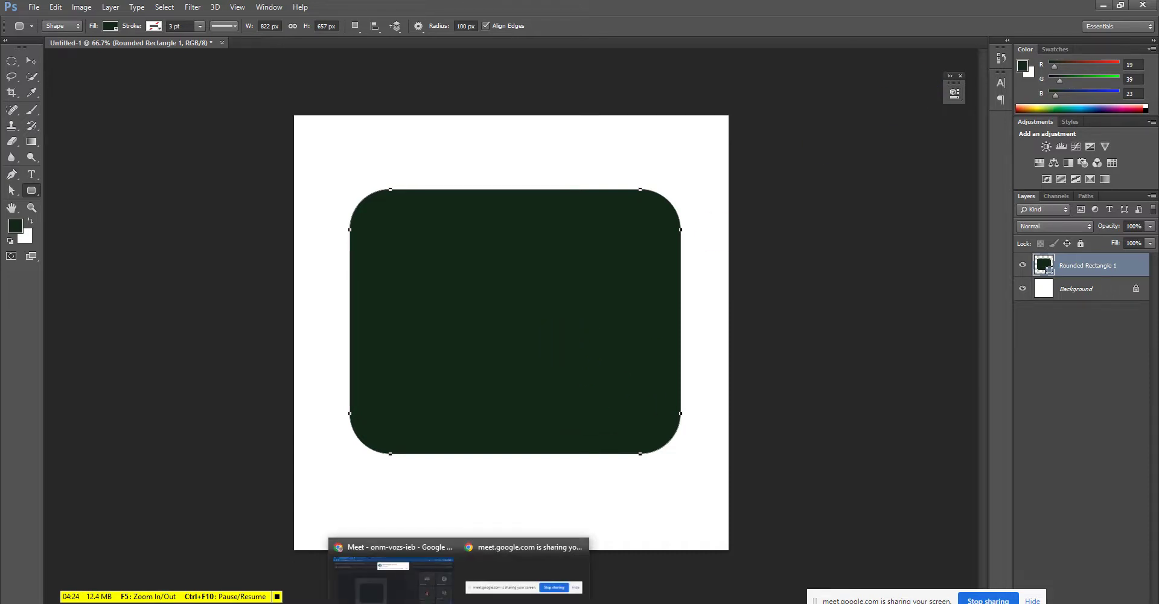
left_click(392, 543)
left_click(716, 124)
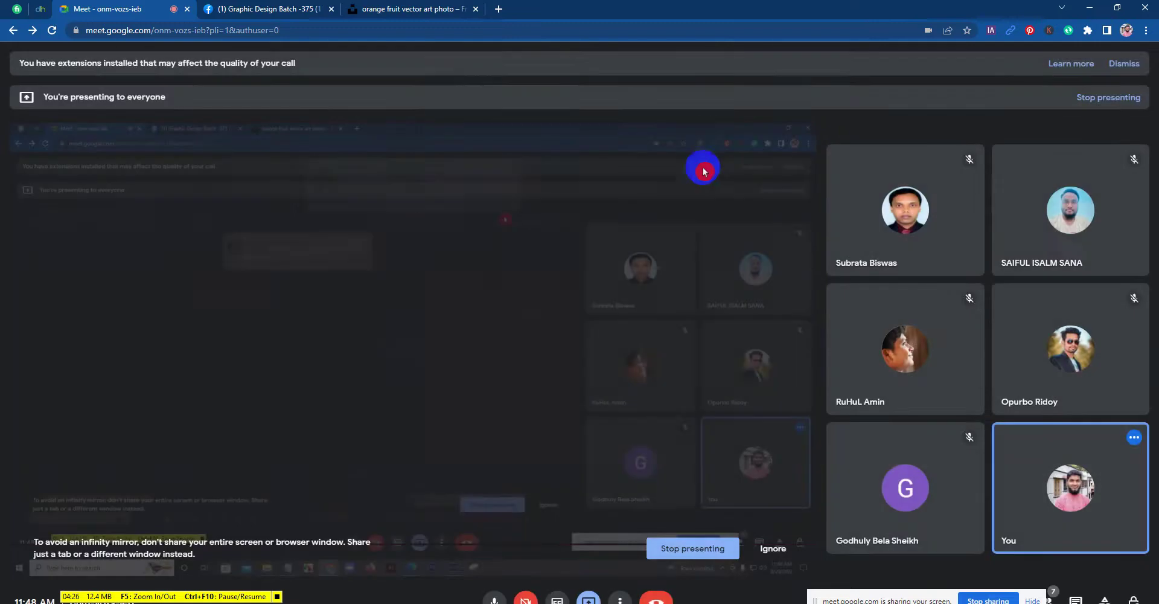
- Change the Meet call layout to Spotlight and return to Photoshop
left_click(620, 599)
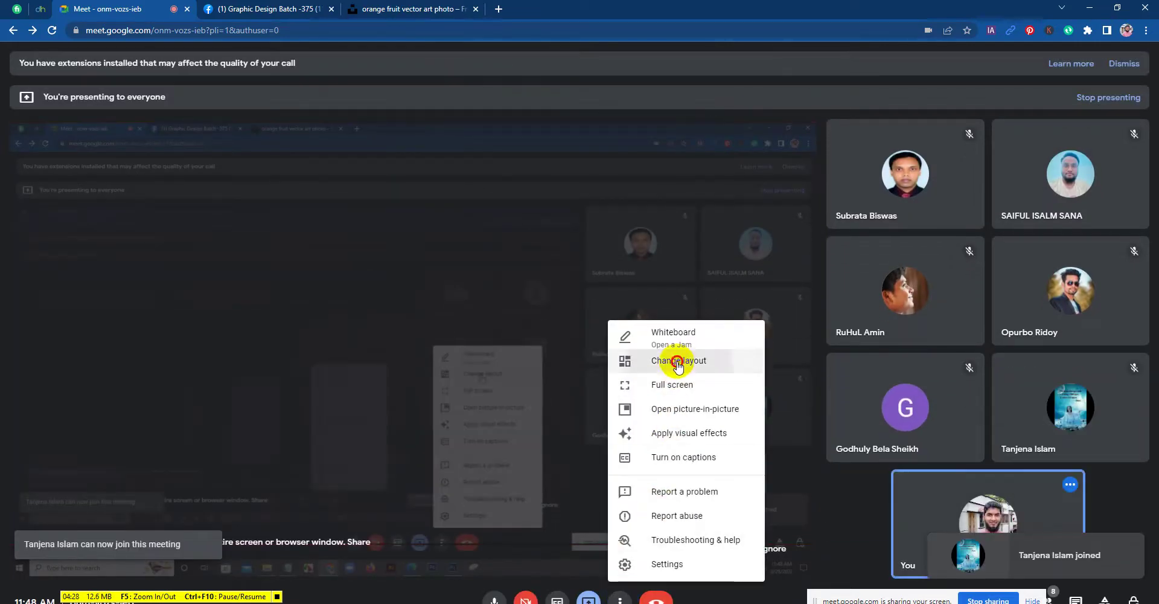
left_click(679, 361)
left_click(588, 342)
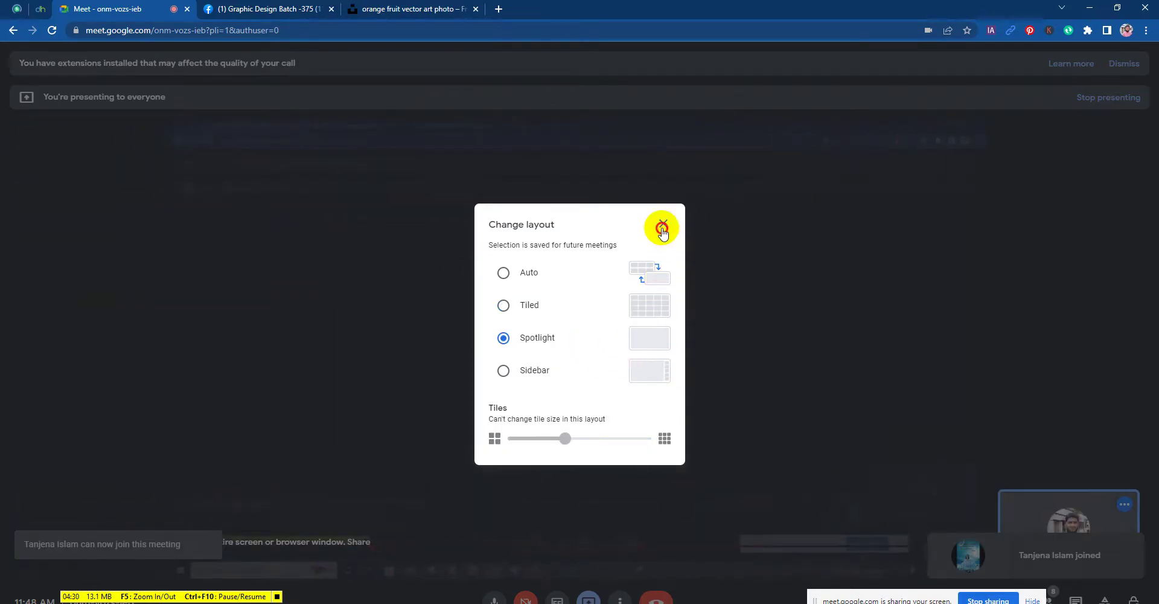
left_click(663, 224)
key("alt+Tab")
left_click(502, 301)
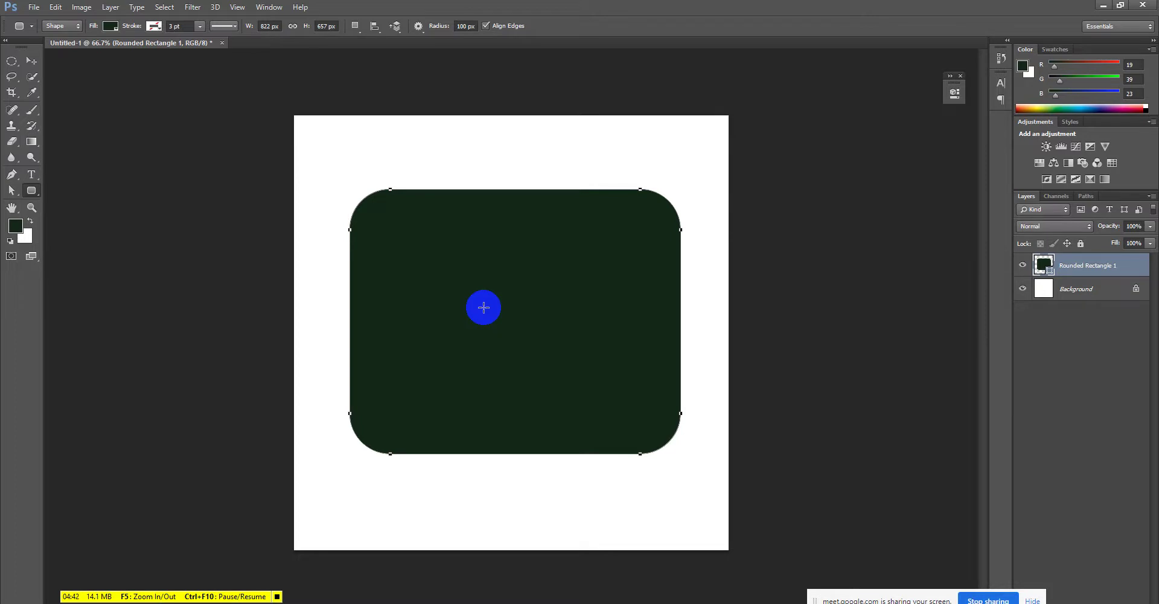
- Dismiss the Create Rounded Rectangle dialog and remove the dark green rounded rectangle
left_click(476, 329)
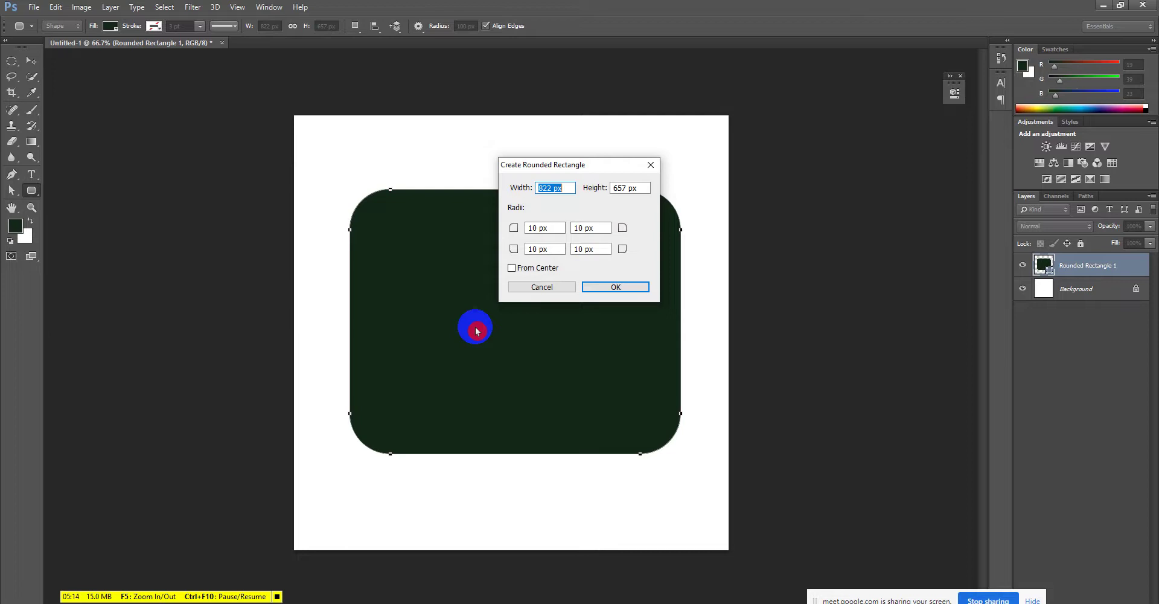
key("Escape")
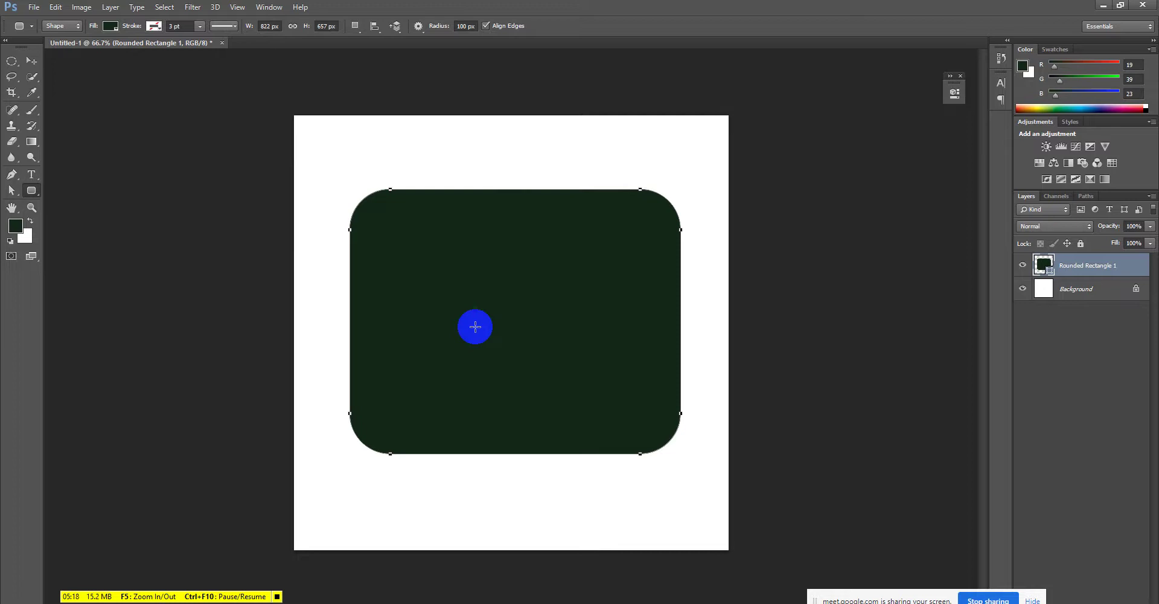
key("ctrl+z")
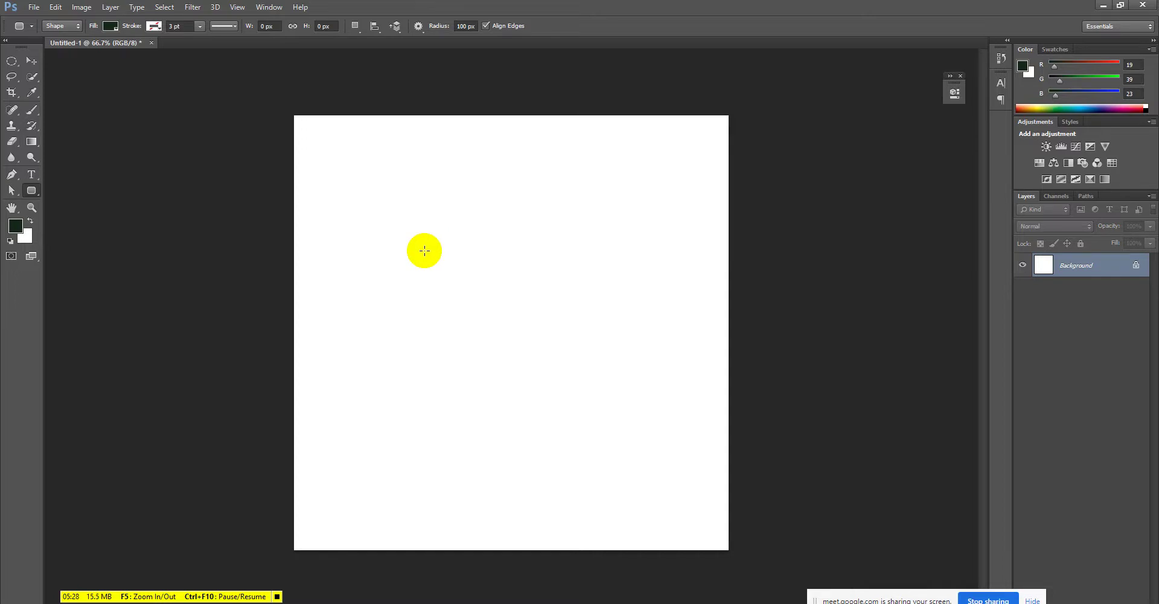
- Draw and undo two trial rounded rectangles, then cancel the Create Rounded Rectangle dialog
left_click_drag(407, 227, 692, 455)
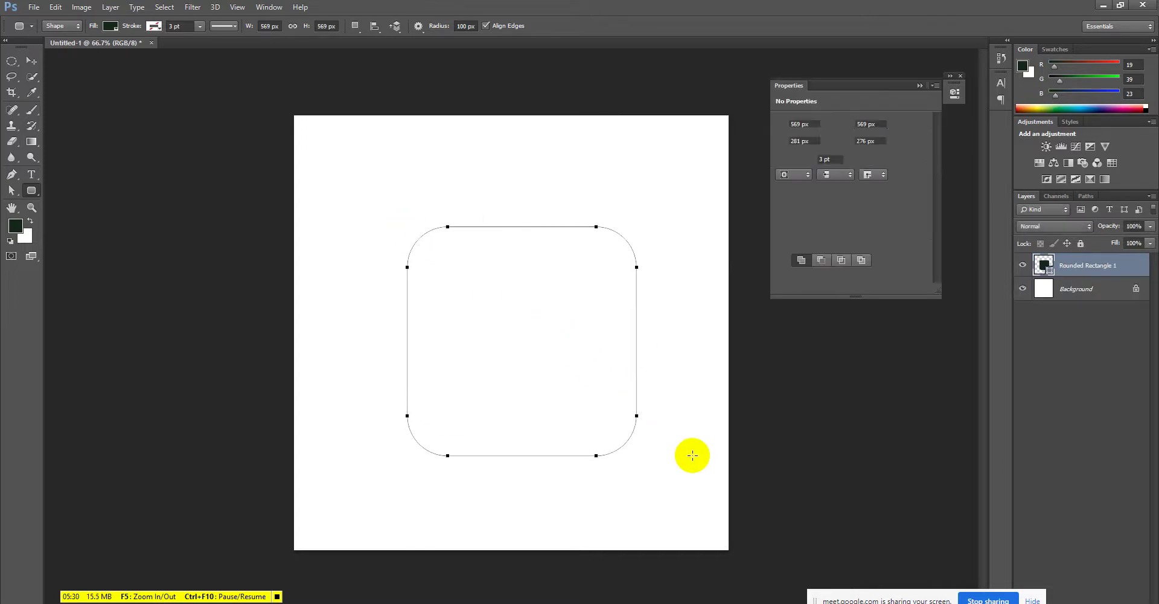
key("ctrl+z")
left_click_drag(471, 276, 679, 488)
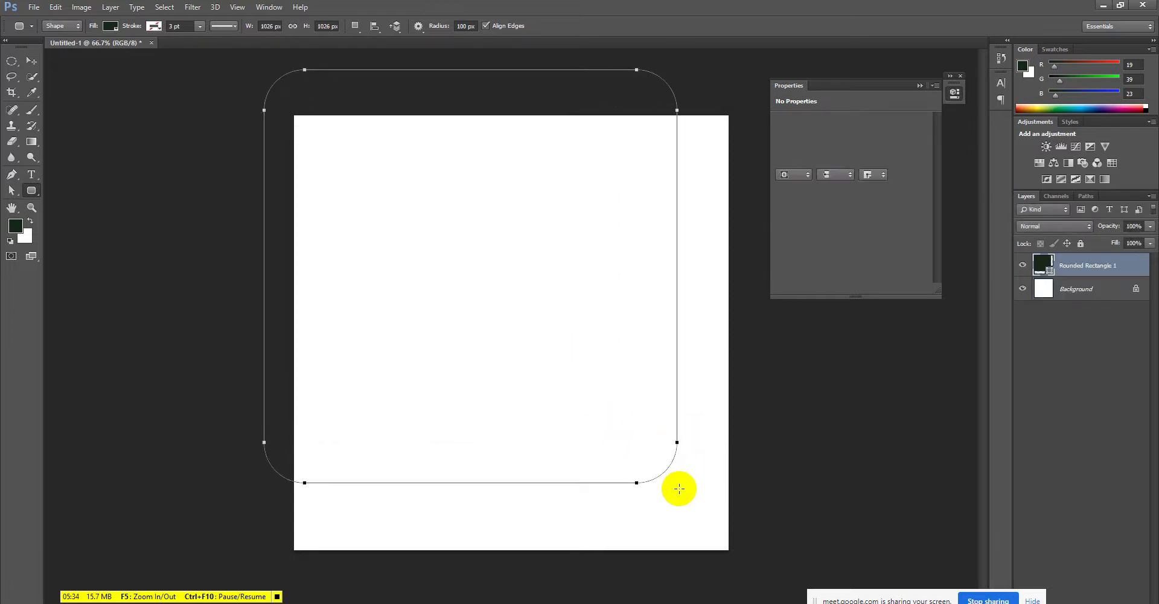
key("ctrl+z")
left_click(519, 247)
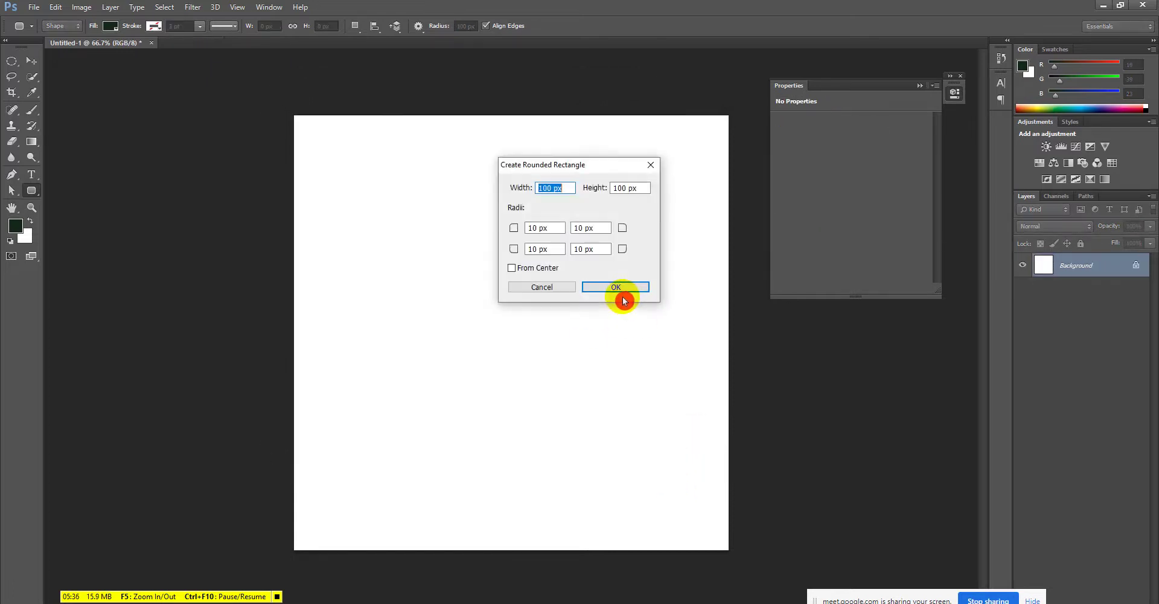
left_click(556, 293)
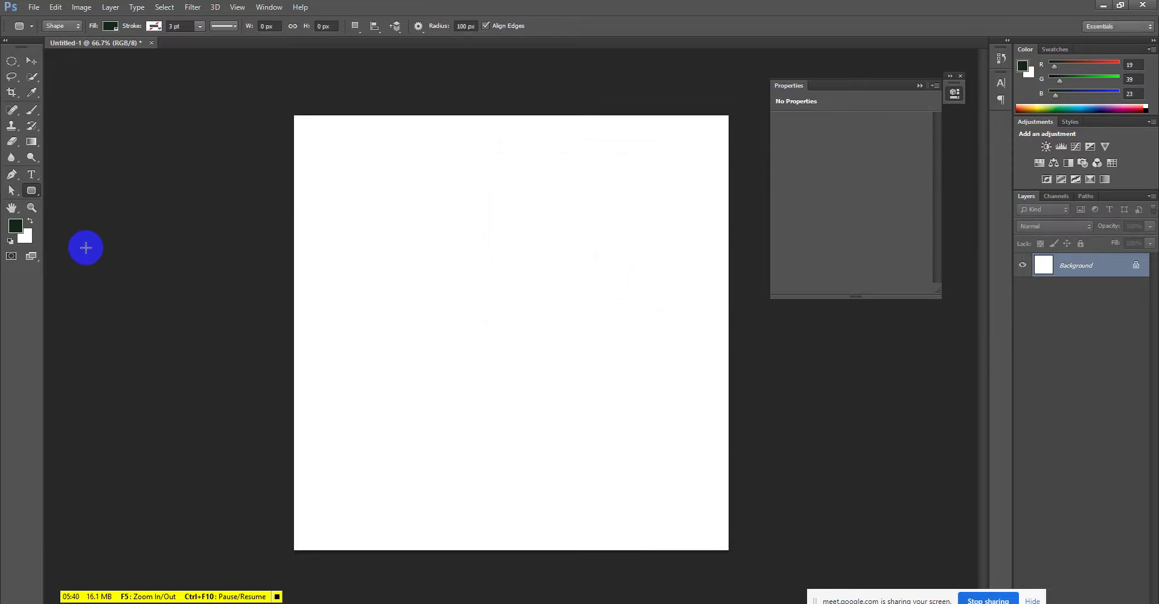
- Switch to the Ellipse Tool and draw a 462 × 462 px circle mid-canvas
right_click(31, 191)
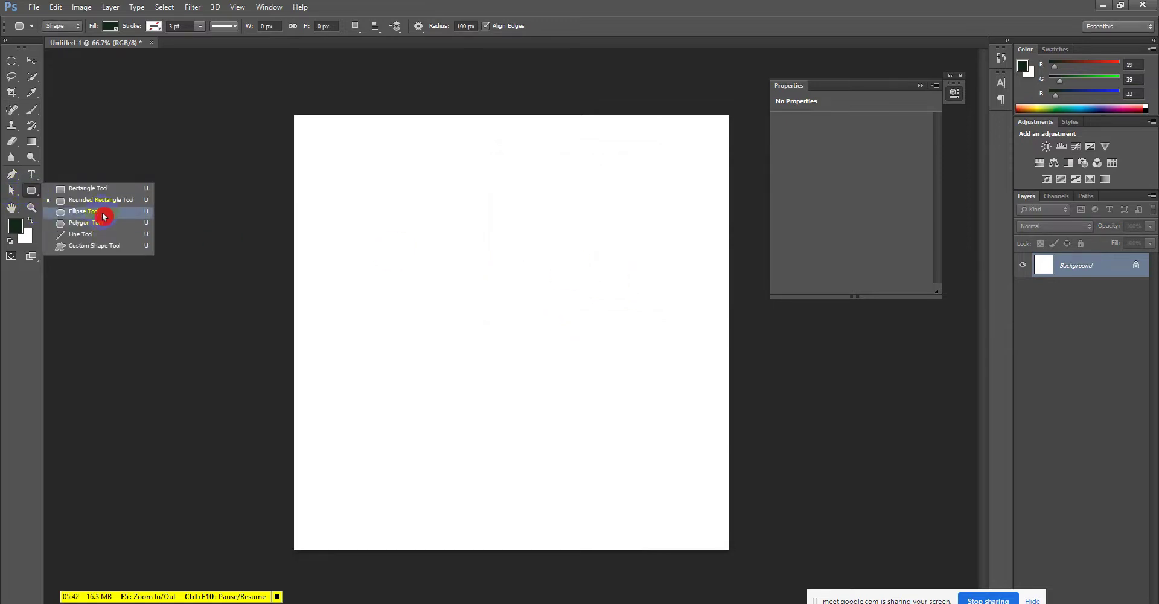
left_click(100, 216)
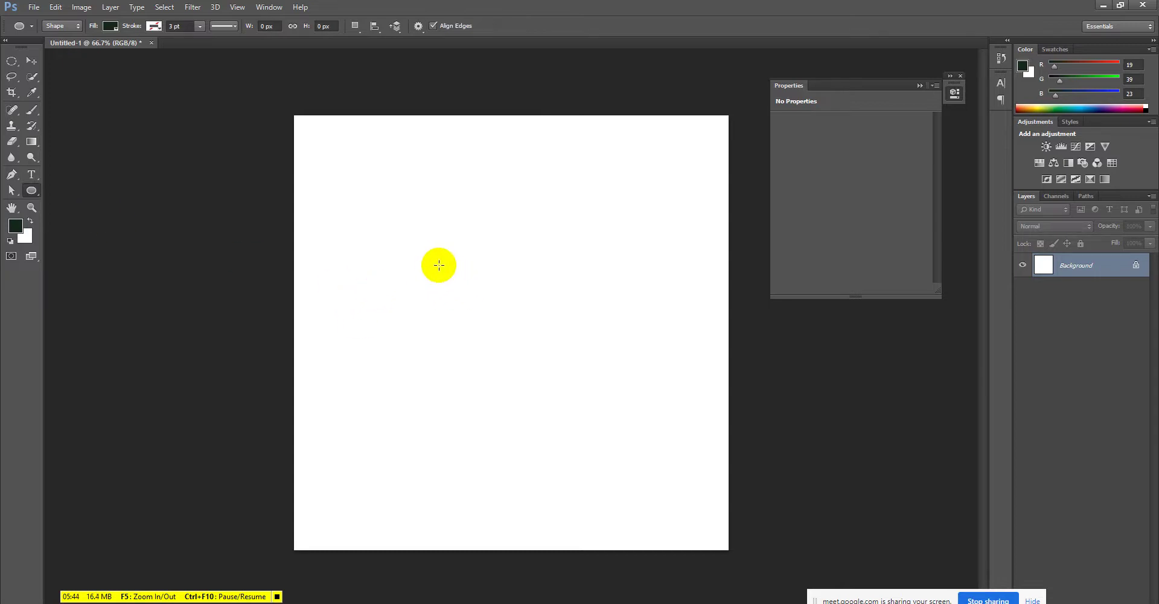
left_click_drag(422, 253, 653, 438)
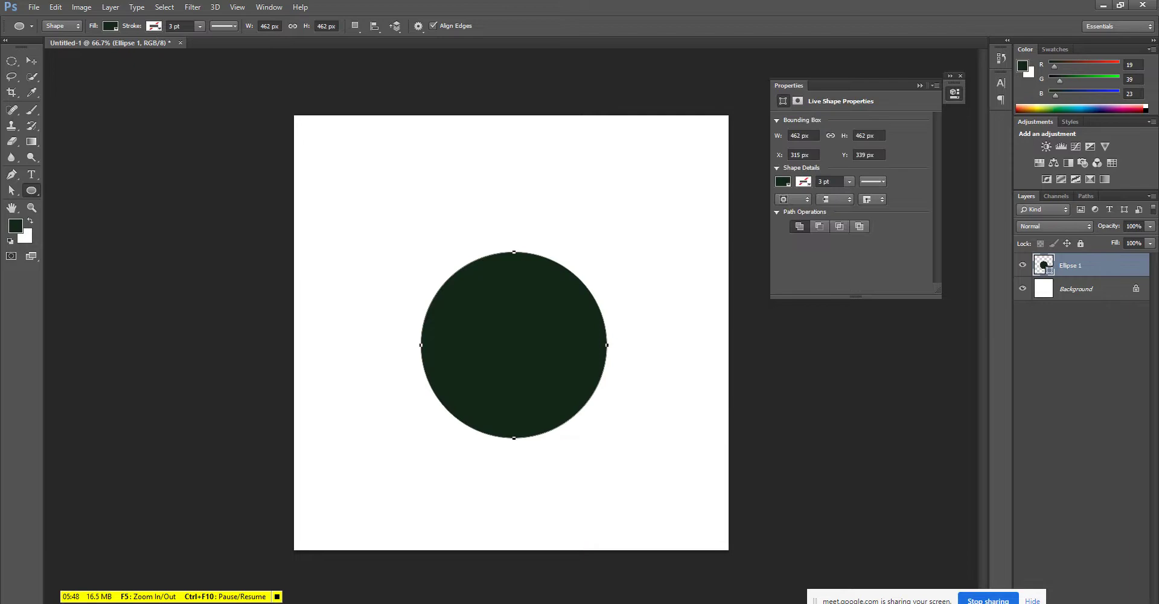
- Admit the waiting participant in the Meet call and return to Photoshop
mouse_move(461, 601)
left_click(422, 580)
left_click(702, 113)
key("alt+Tab")
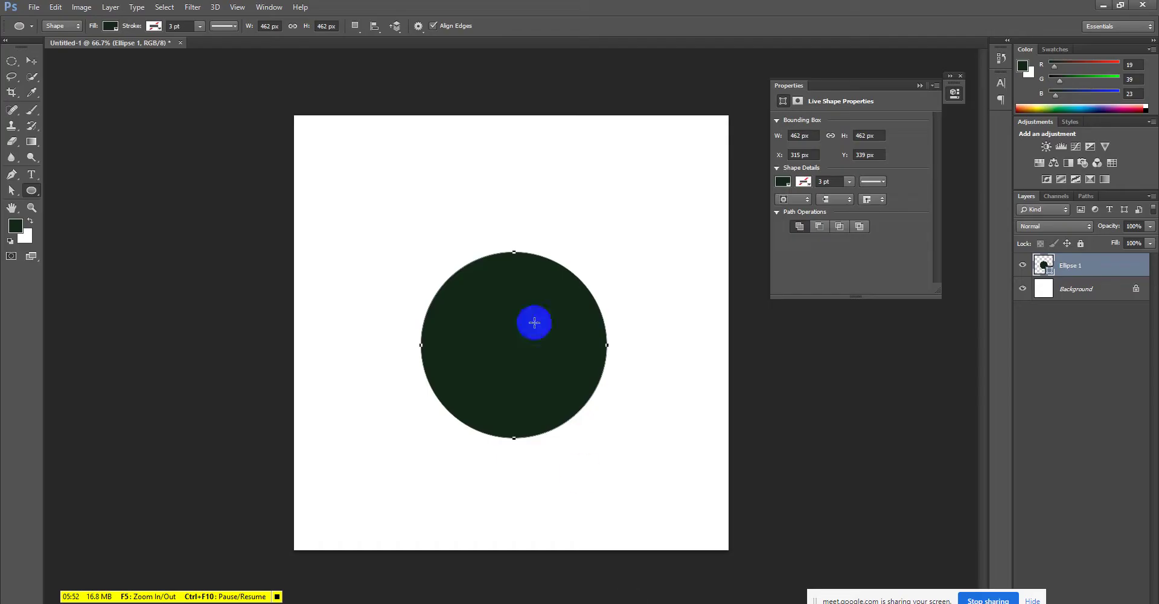
- Remove the trial circle and close the Create Ellipse dialog without creating one
key("ctrl+z")
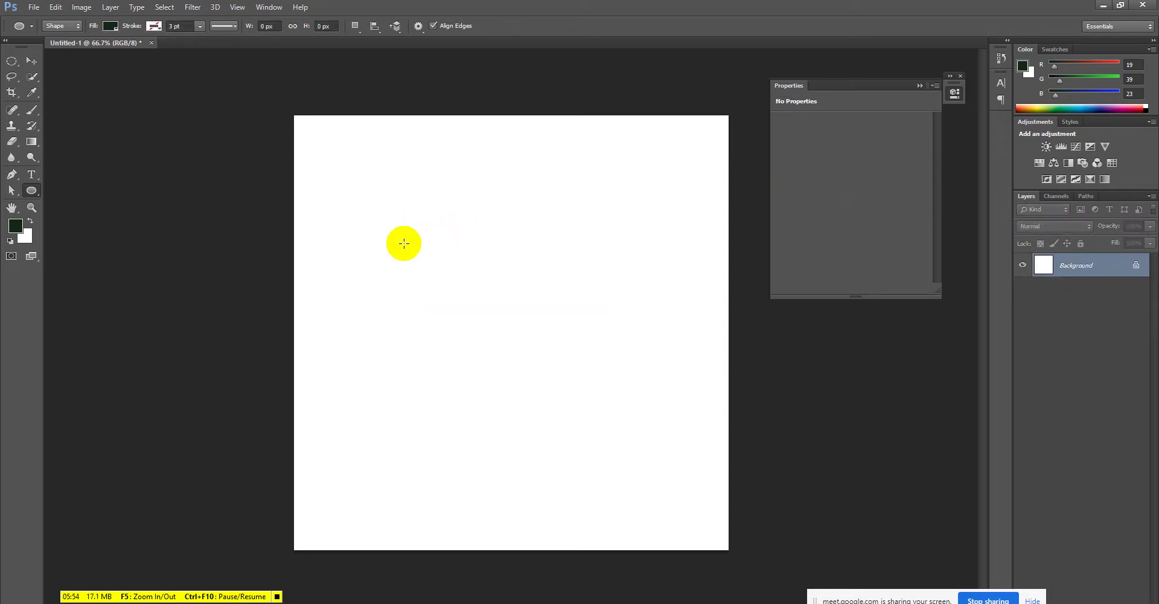
left_click(404, 243)
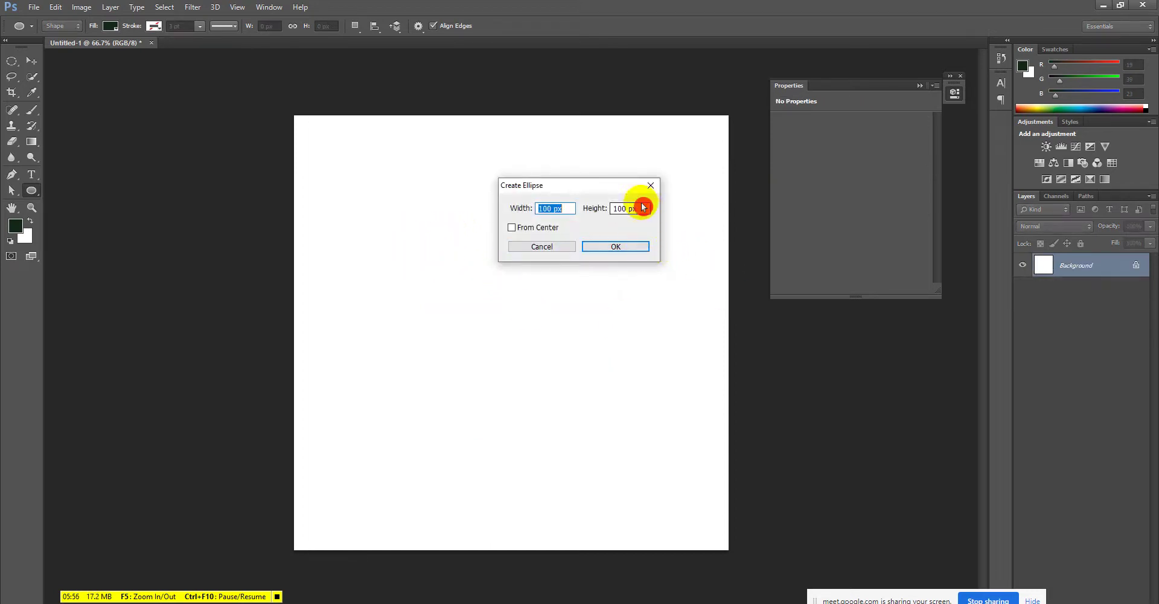
left_click(650, 184)
- Admit another waiting participant to the Meet call and return to Photoshop
mouse_move(440, 588)
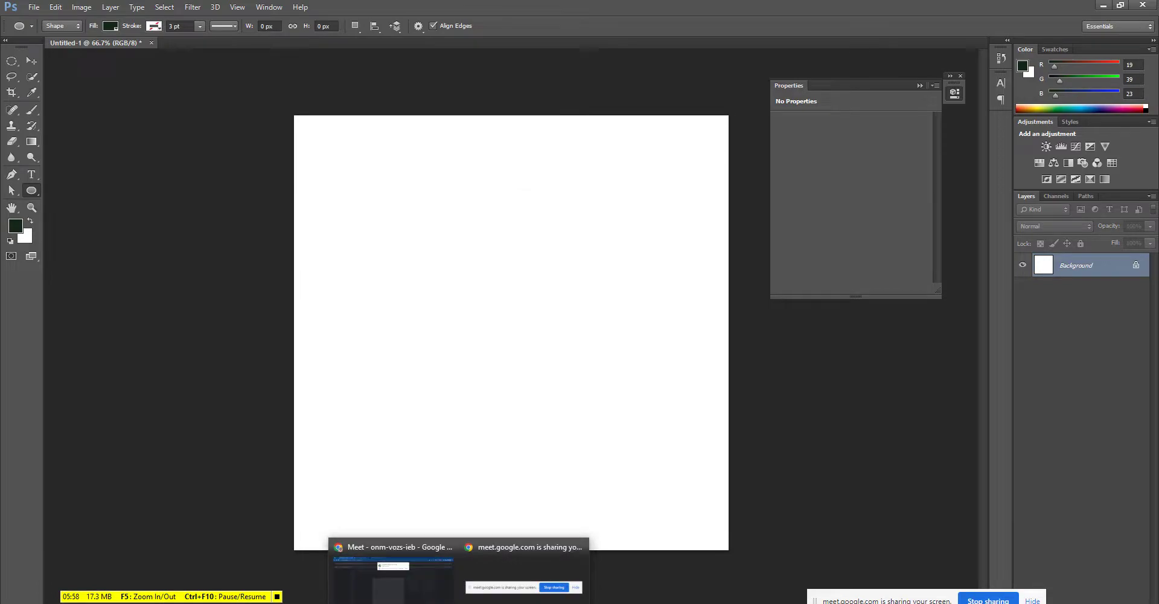
left_click(392, 546)
left_click(700, 112)
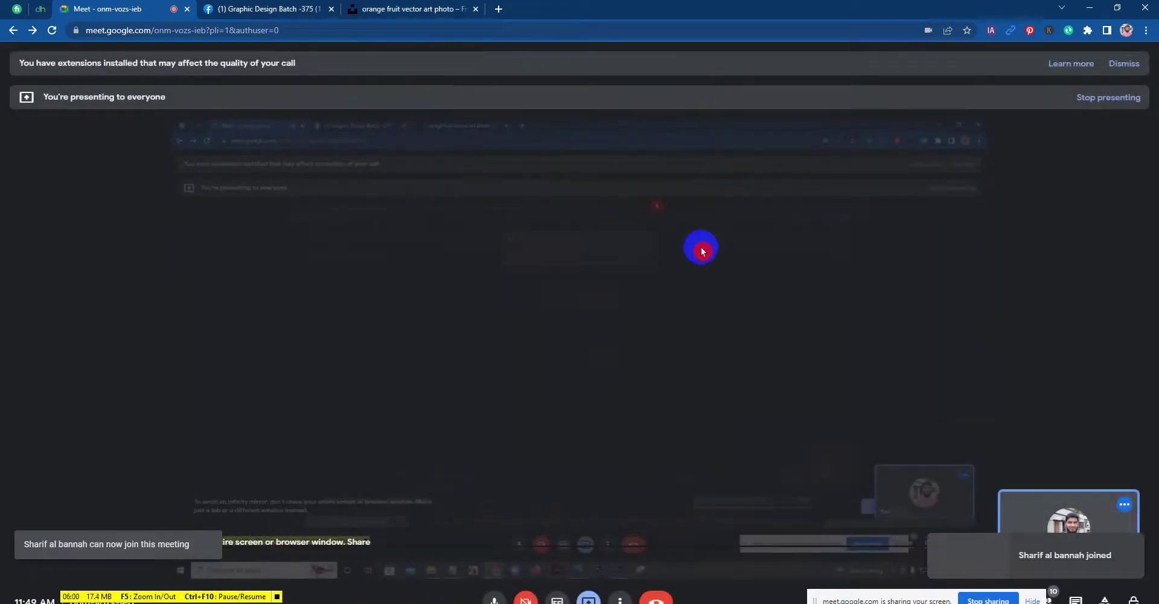
key("alt+Tab")
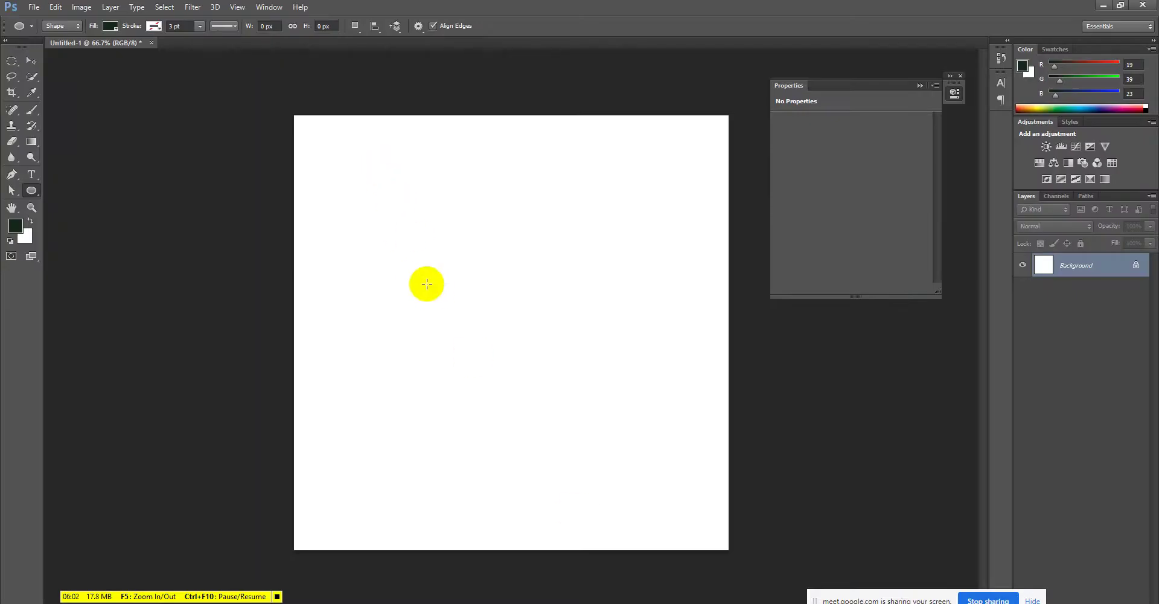
- Draw three practice ellipses (a large circle, a tall one, a wide flat one), then delete them
left_click_drag(414, 248, 670, 499)
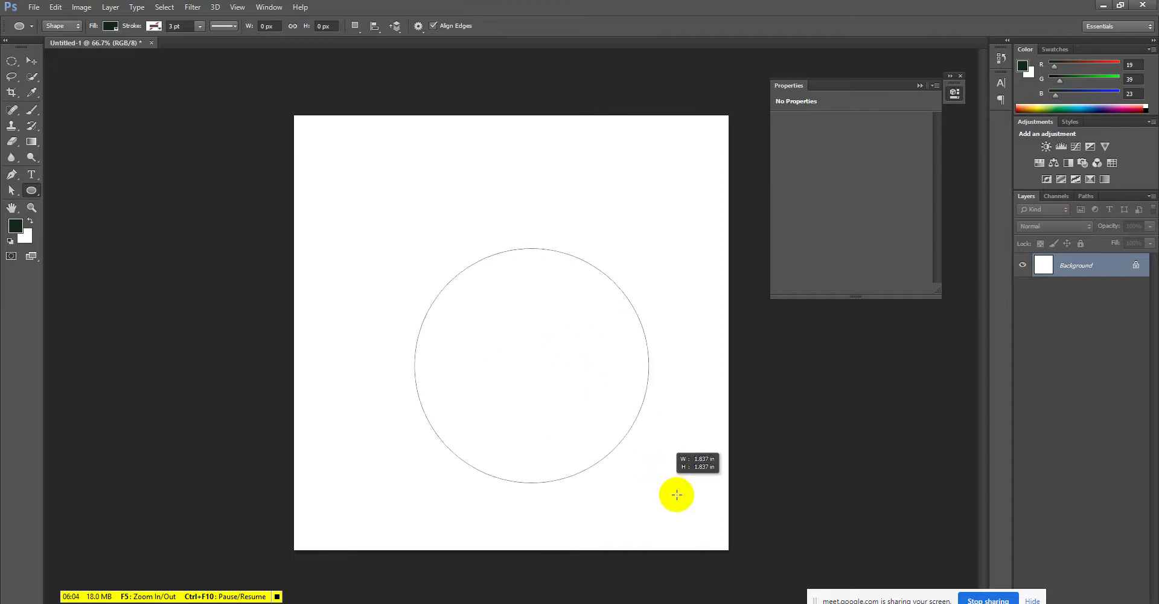
left_click_drag(339, 162, 406, 289)
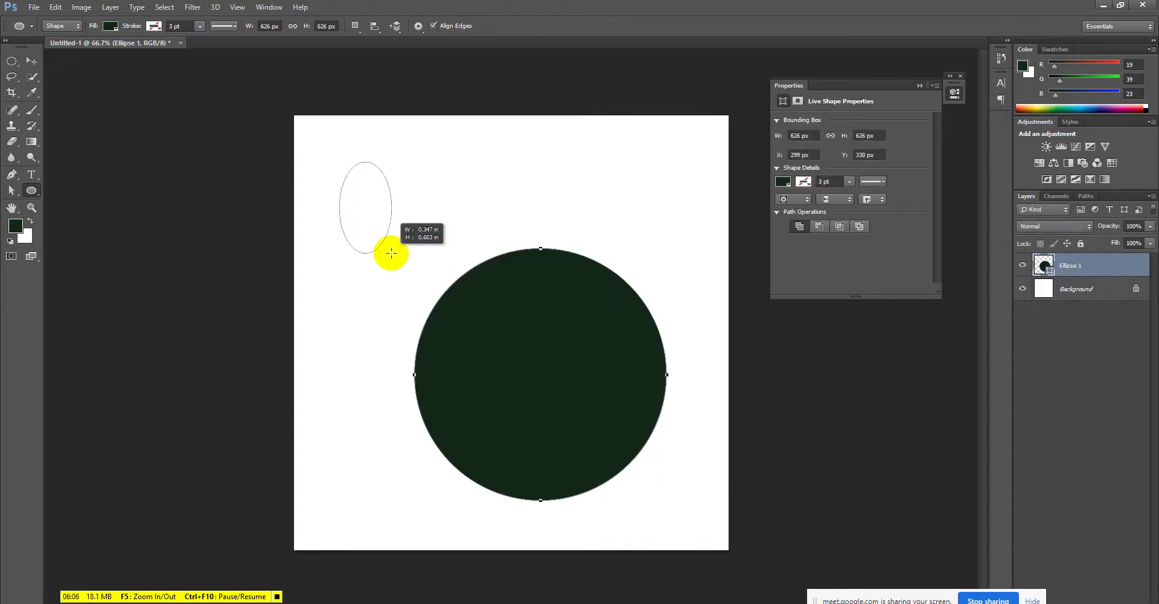
left_click_drag(413, 195, 632, 222)
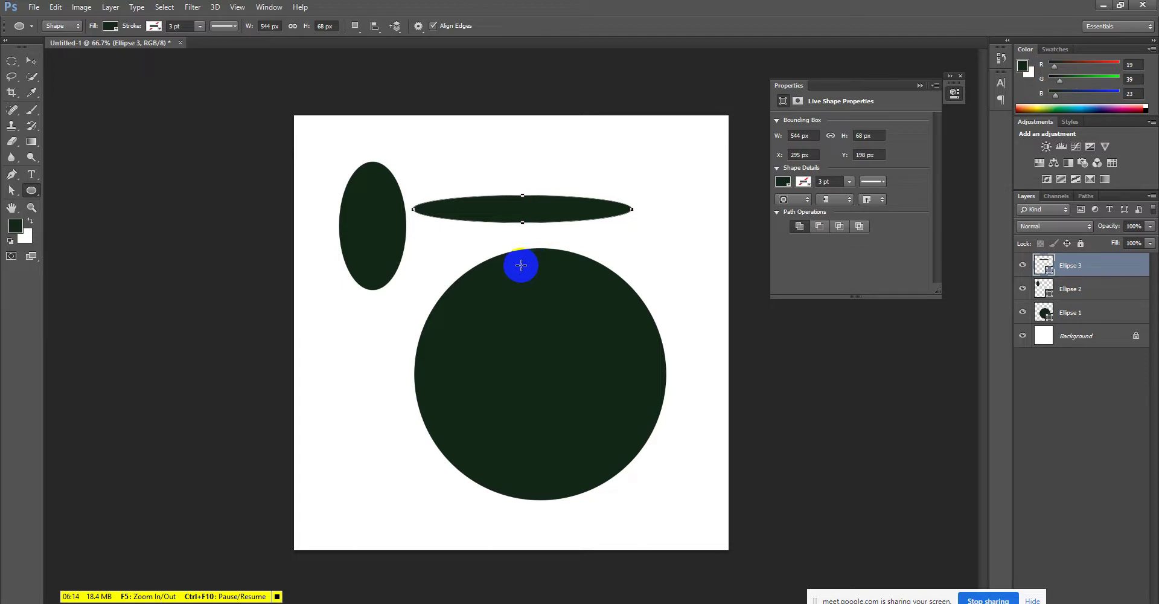
left_click(506, 265)
key("Delete")
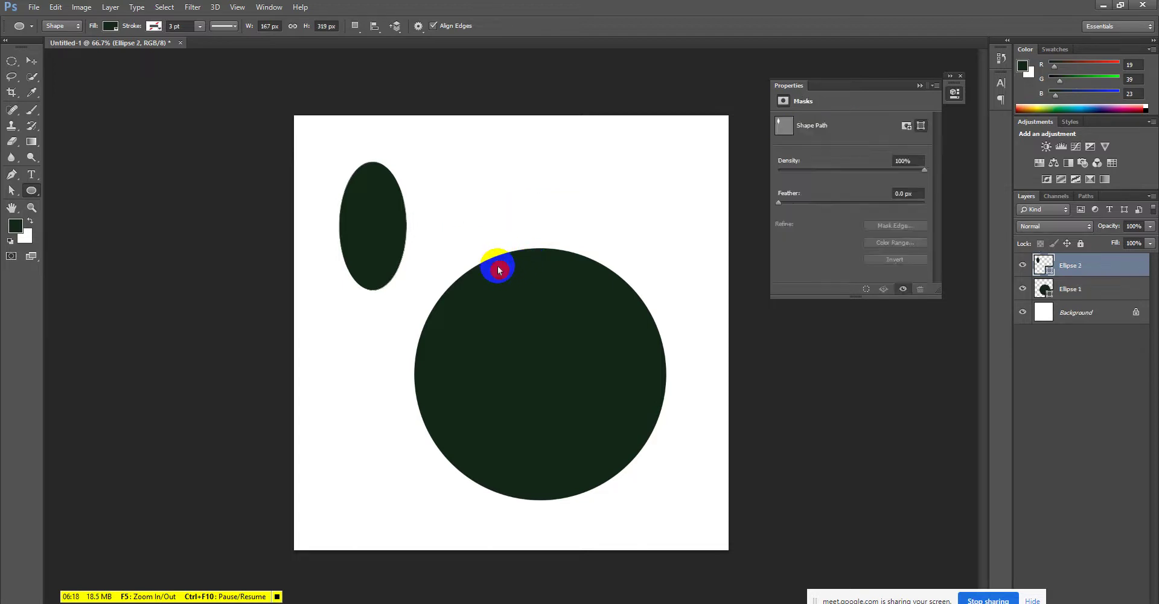
key("Delete")
key("Delete")
- Switch to the Polygon Tool and start dragging a pentagon near the canvas top-left
left_click(31, 192)
left_click(85, 223)
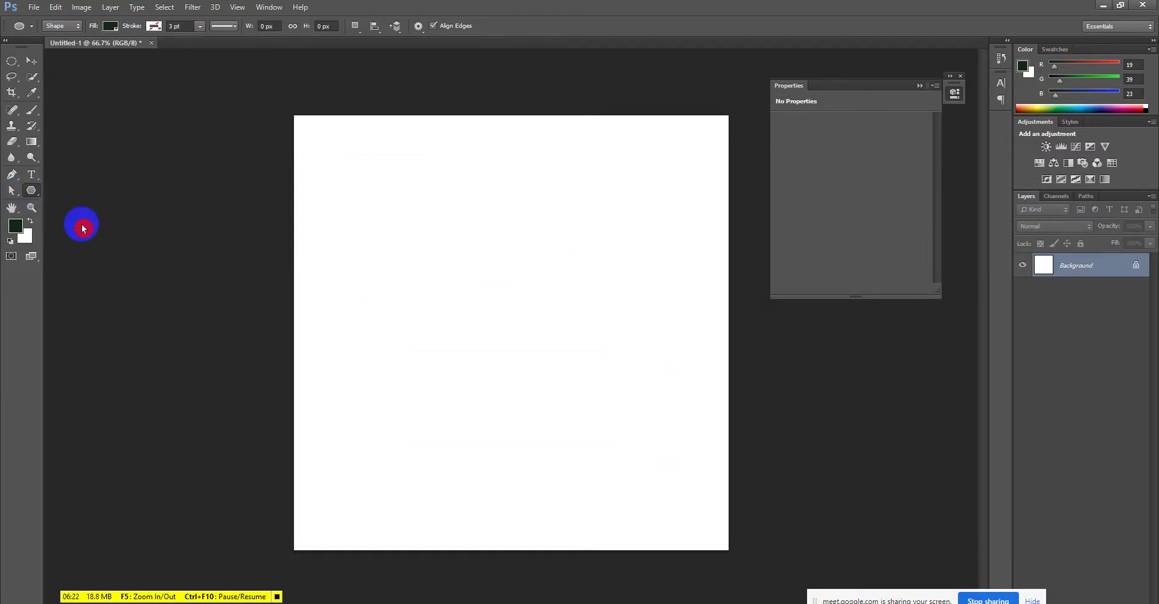
left_click_drag(369, 207, 453, 257)
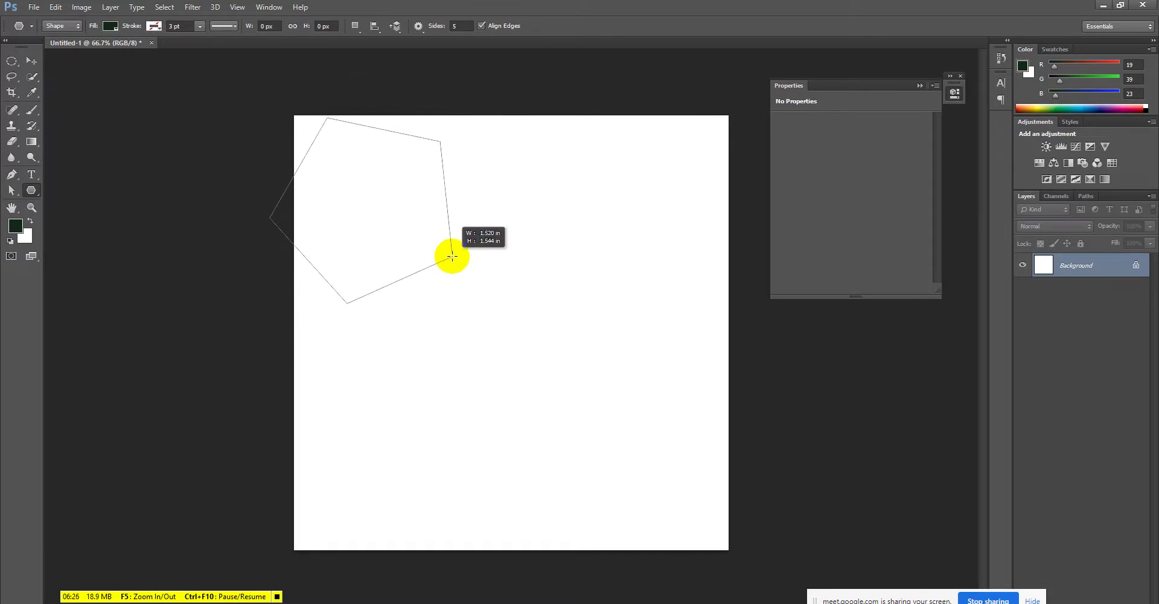
- Undo the pentagon and set the polygon Sides to 6
left_click_drag(452, 257, 450, 207)
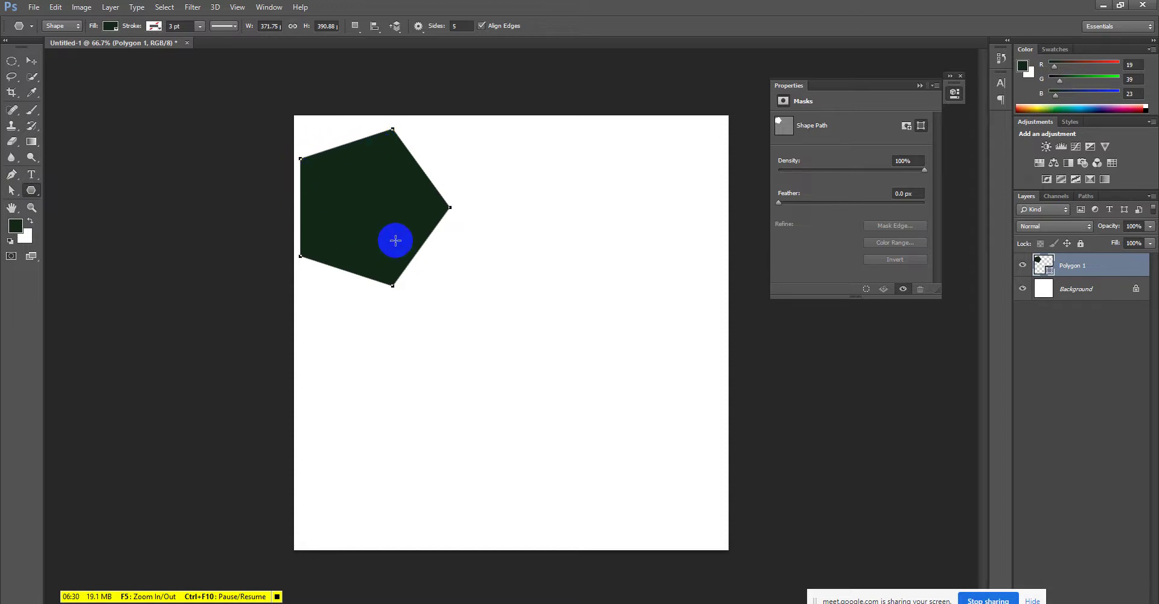
key("ctrl+z")
left_click(460, 26)
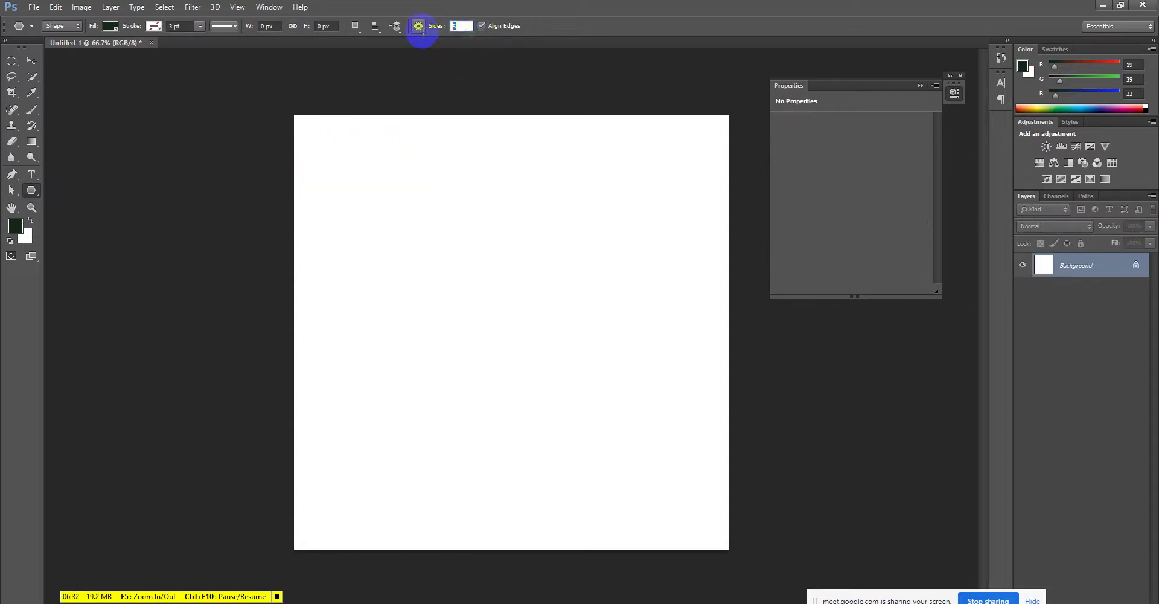
type("6")
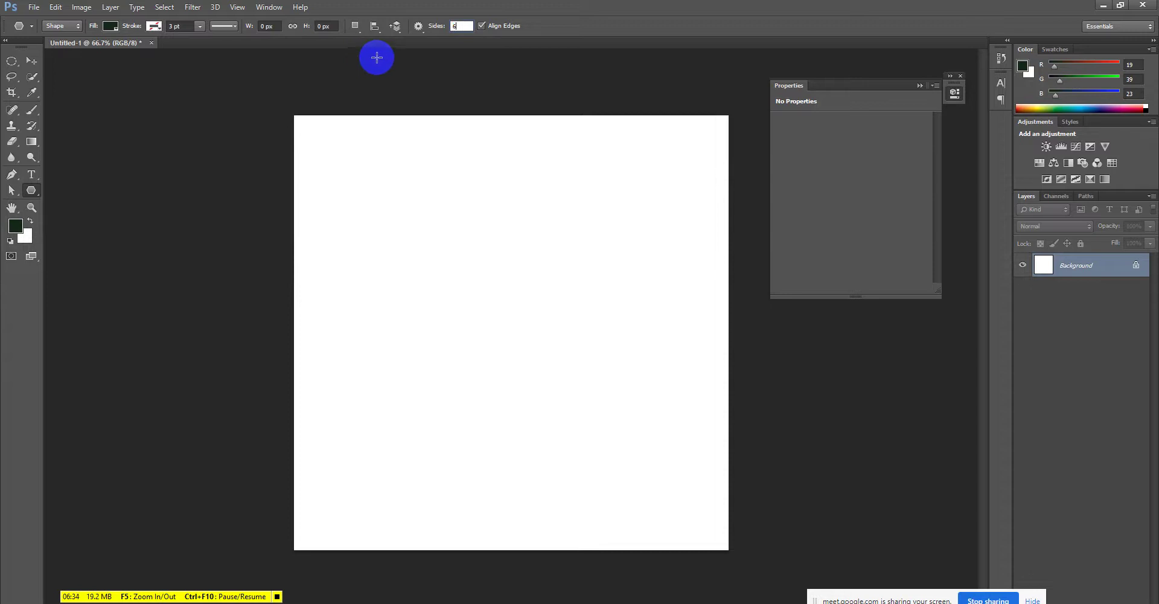
- Drag out a small hexagon near the page top and a larger one in the lower left
mouse_move(476, 194)
left_mouse_down()
mouse_move(530, 208)
mouse_move(774, 402)
mouse_move(675, 337)
left_mouse_up()
left_click_drag(600, 279, 551, 246)
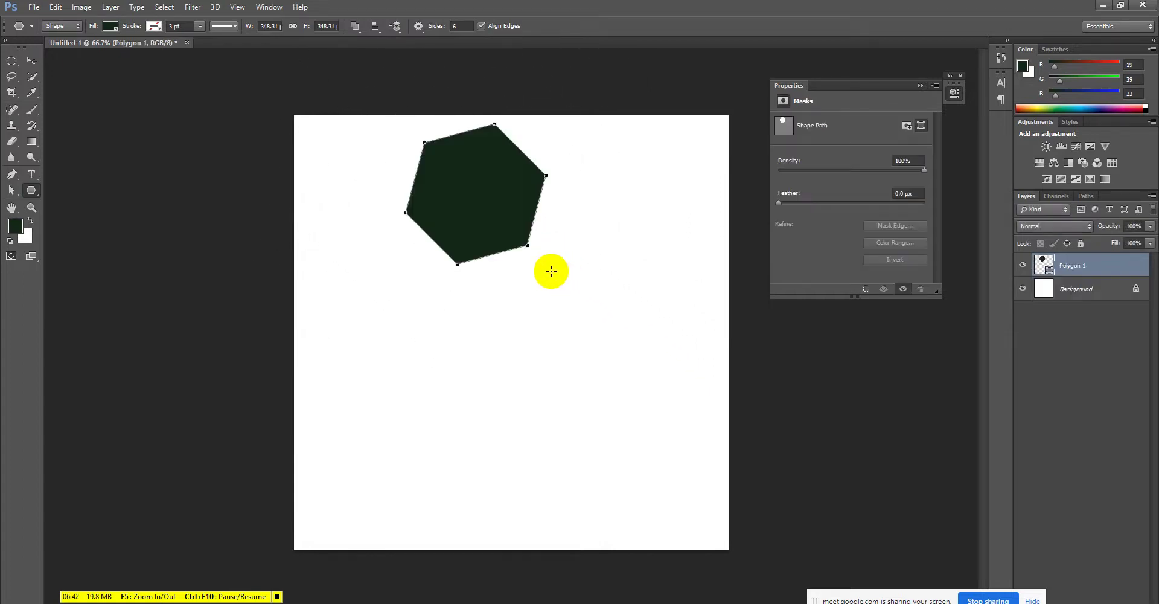
left_click_drag(450, 407, 583, 483)
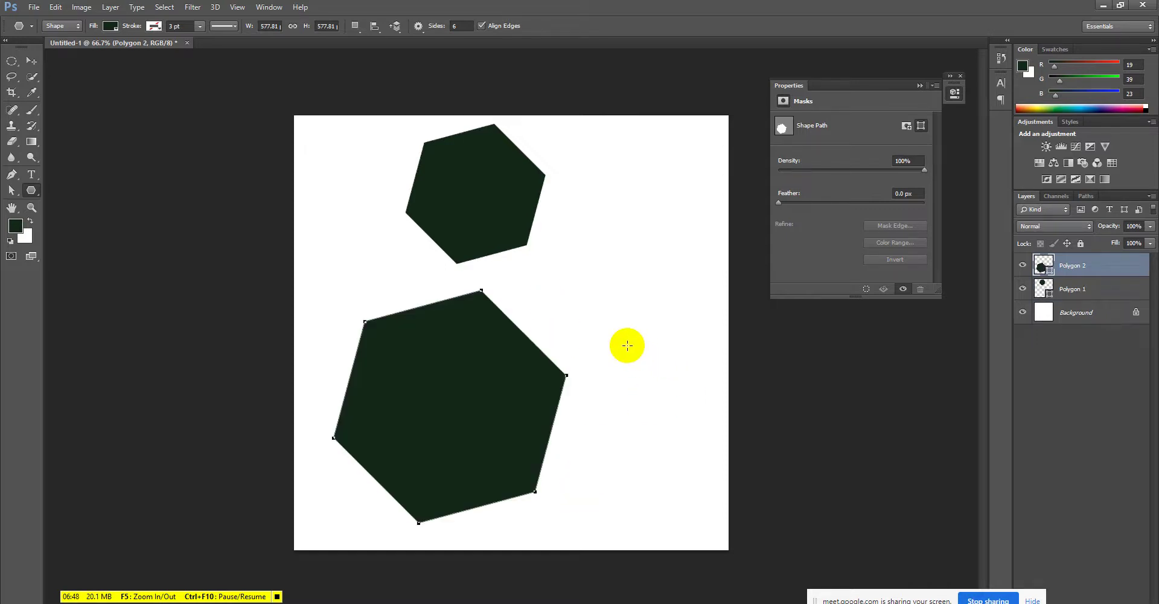
- Create a 10-sided polygon by clicking the canvas, then rearrange it and both hexagons with the Move tool
left_click(631, 293)
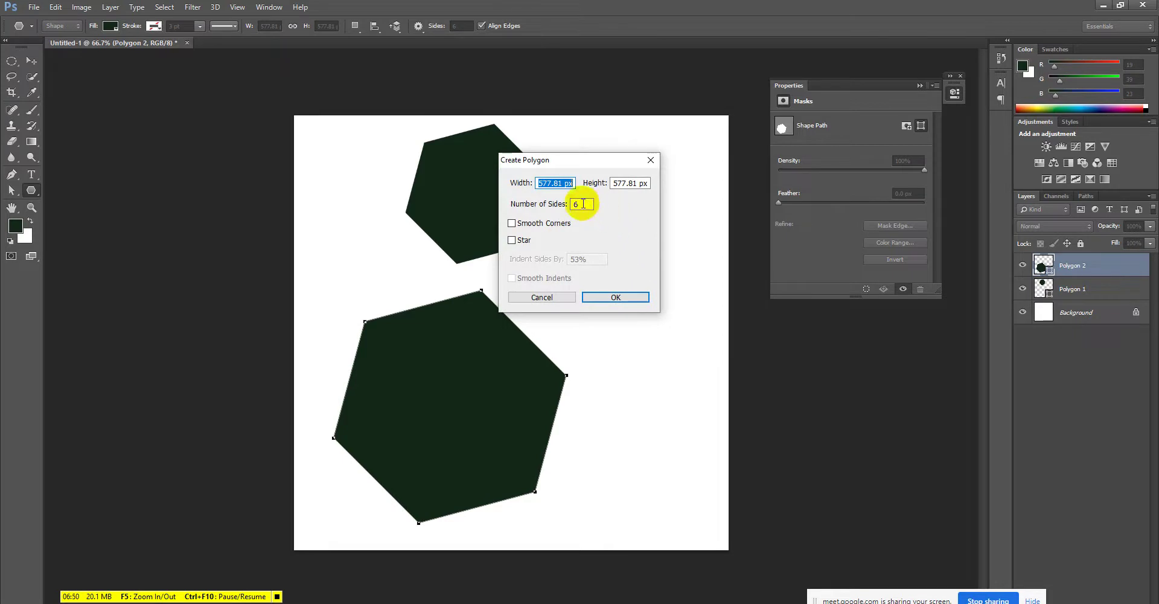
double_click(583, 204)
type("10")
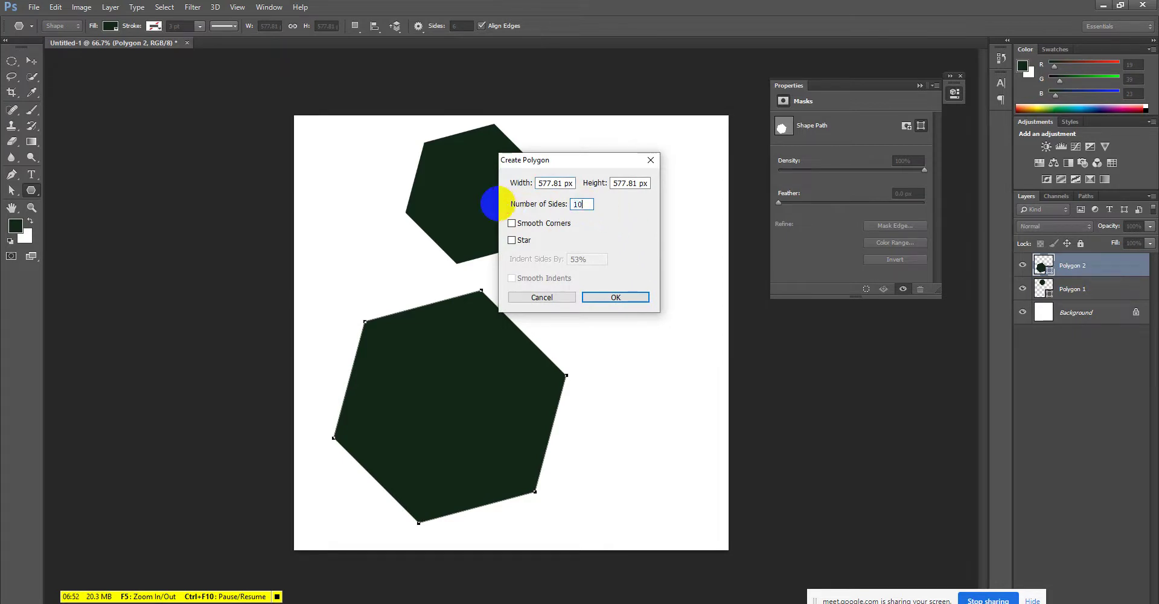
key("Return")
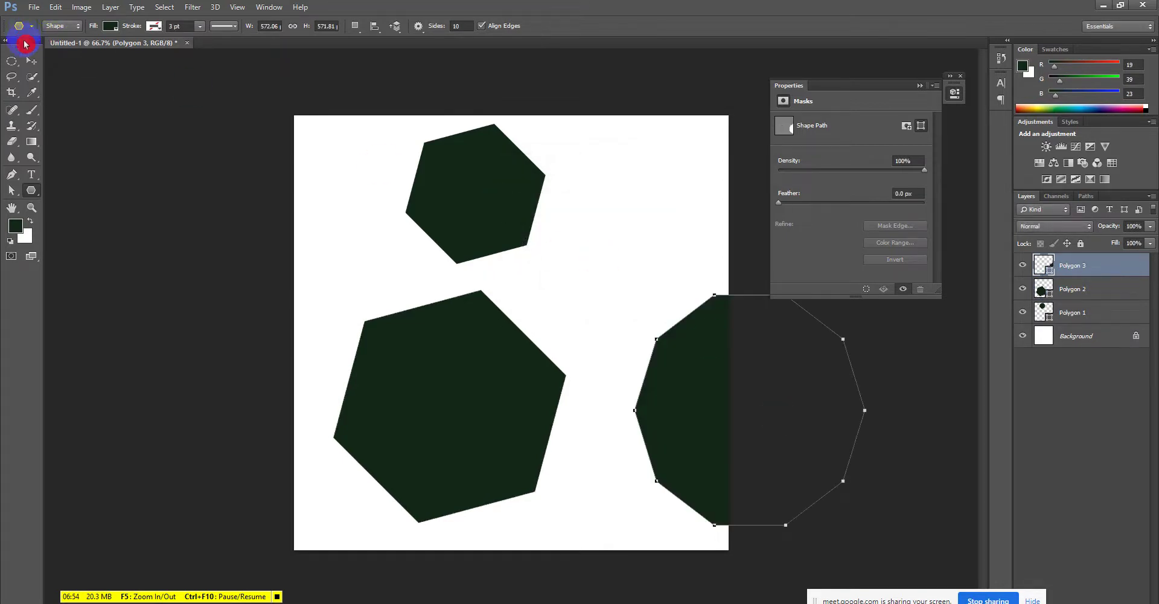
key("v")
left_click_drag(691, 375, 544, 290)
left_click_drag(356, 372, 254, 385)
left_click_drag(468, 215, 358, 305)
- Delete both hexagons and the decagon's Polygon 3 layer
left_click_drag(380, 179, 425, 471)
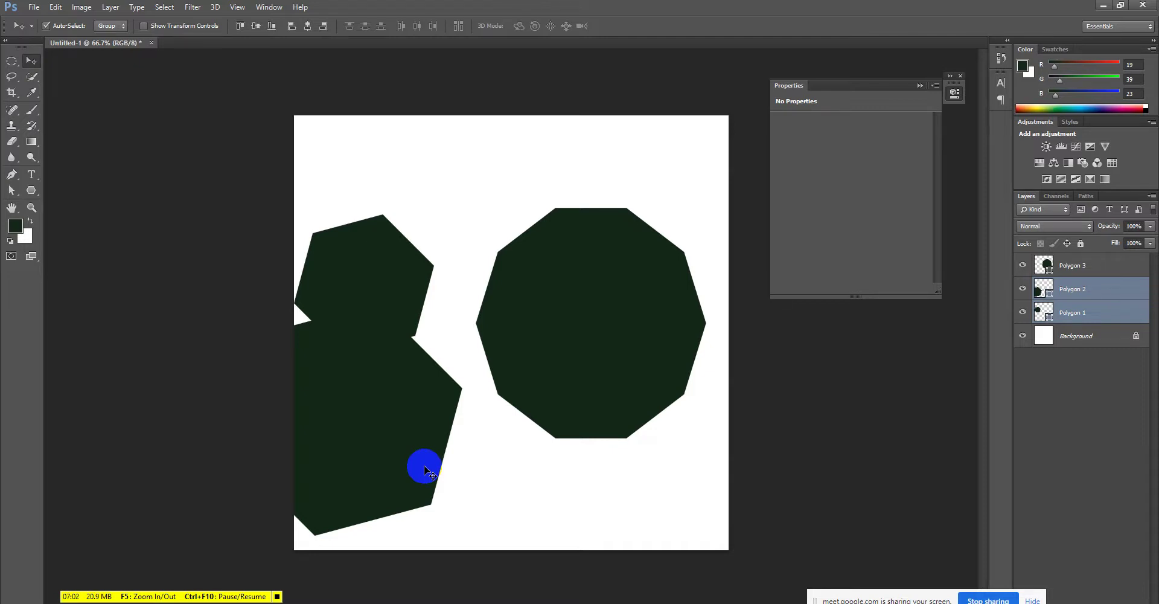
key("Delete")
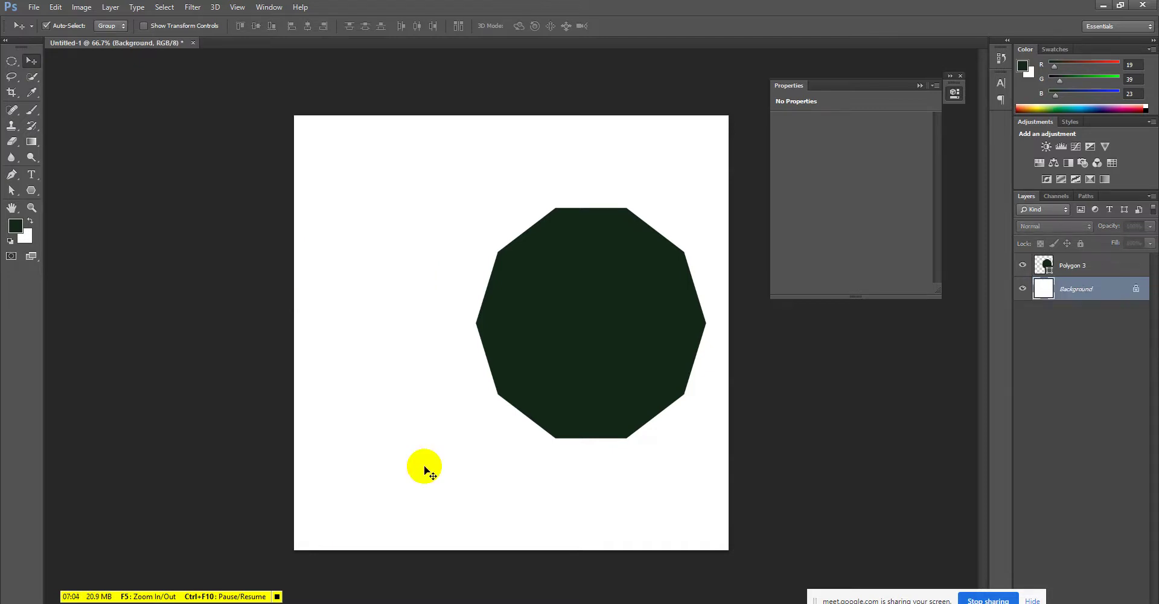
key("Up")
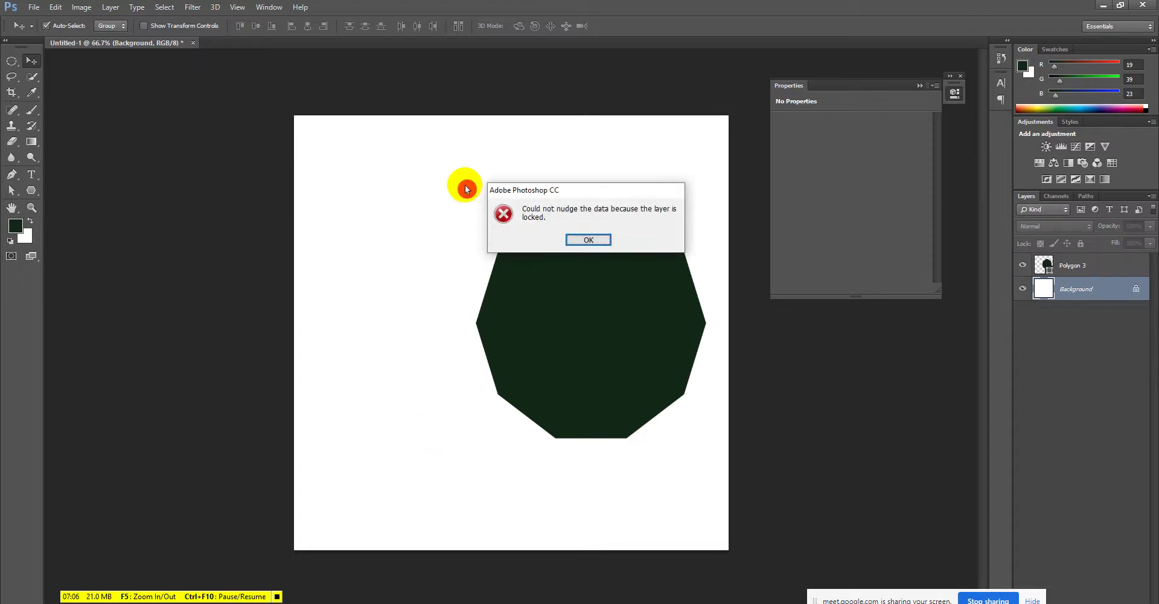
left_click(588, 239)
left_click(1114, 270)
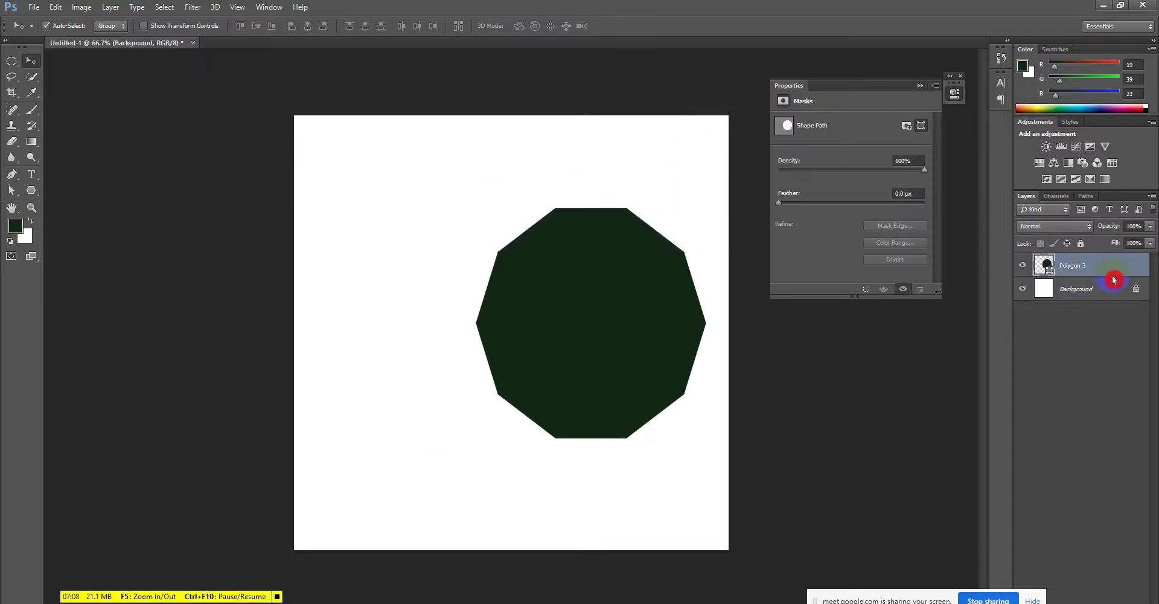
key("Delete")
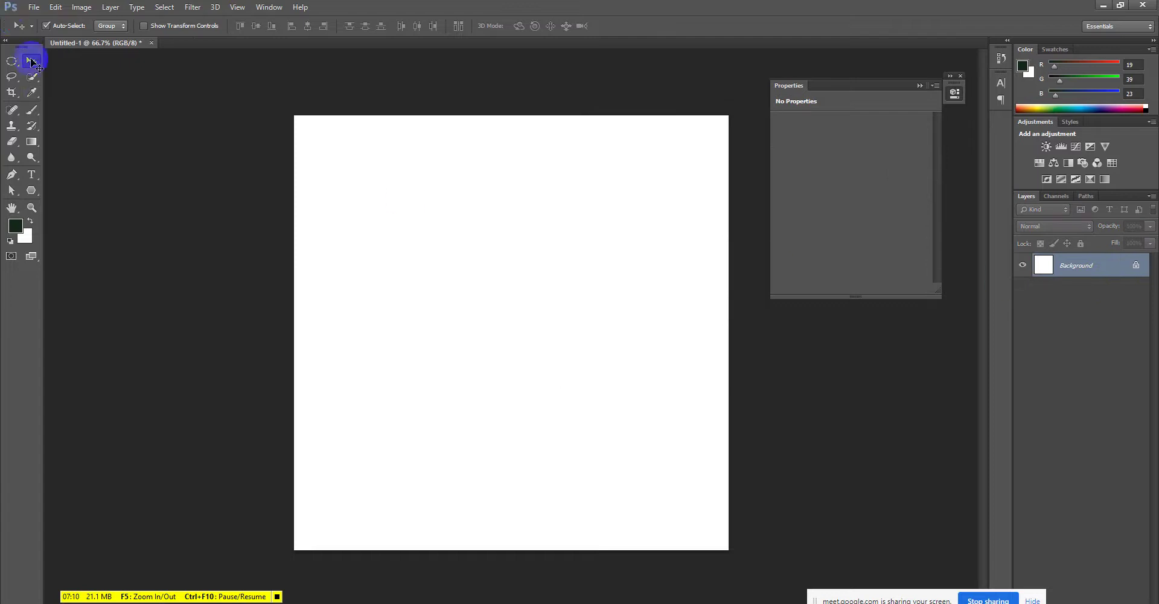
- Switch to the Line Tool and draw a thin vertical line down the page
left_click_drag(31, 191, 107, 240)
left_click_drag(15, 64, 14, 81)
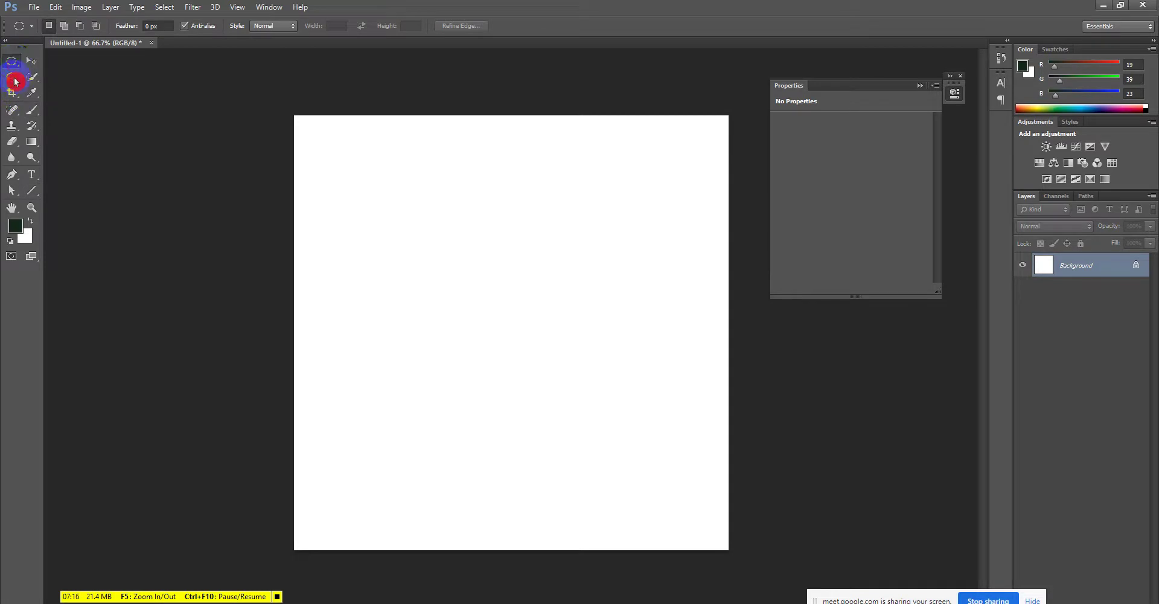
left_click(35, 196)
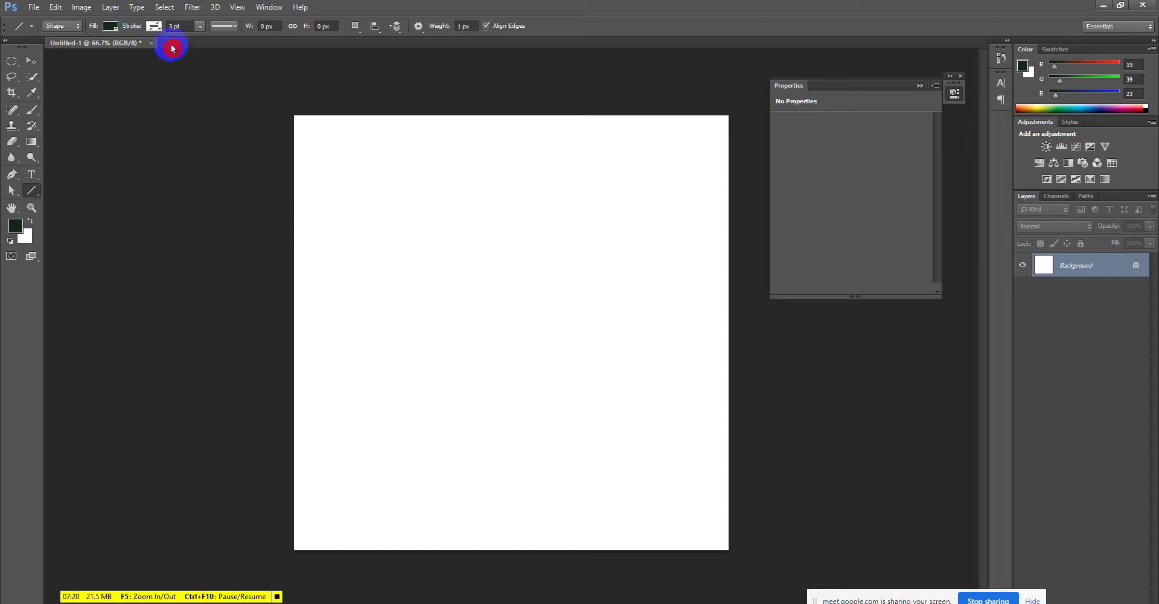
left_click(476, 50)
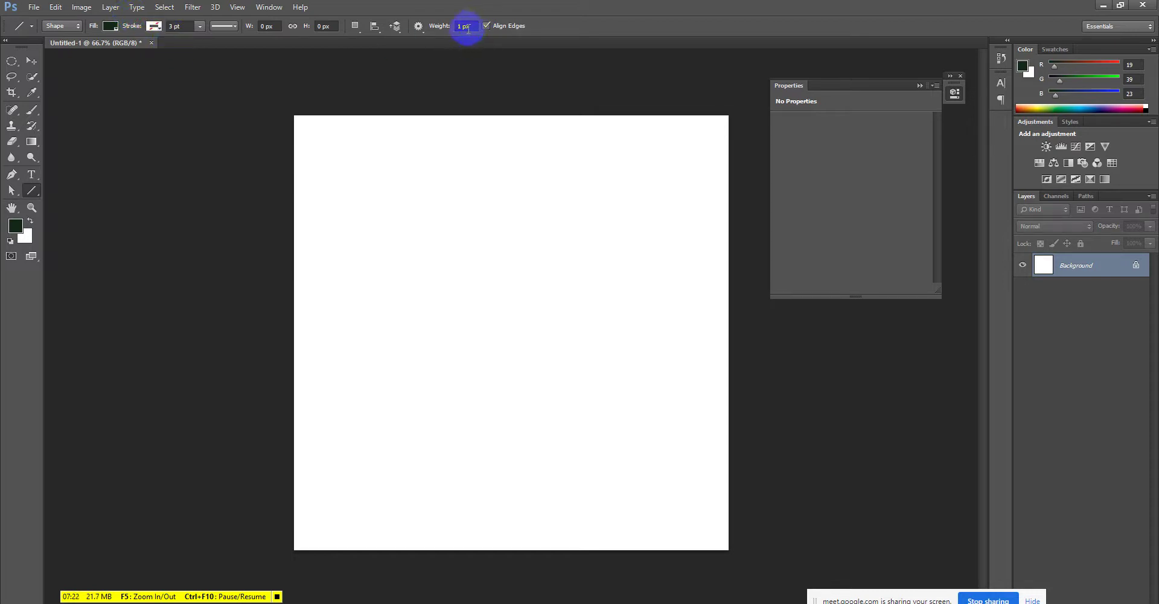
mouse_move(465, 93)
left_mouse_down()
mouse_move(506, 572)
mouse_move(483, 599)
left_mouse_up()
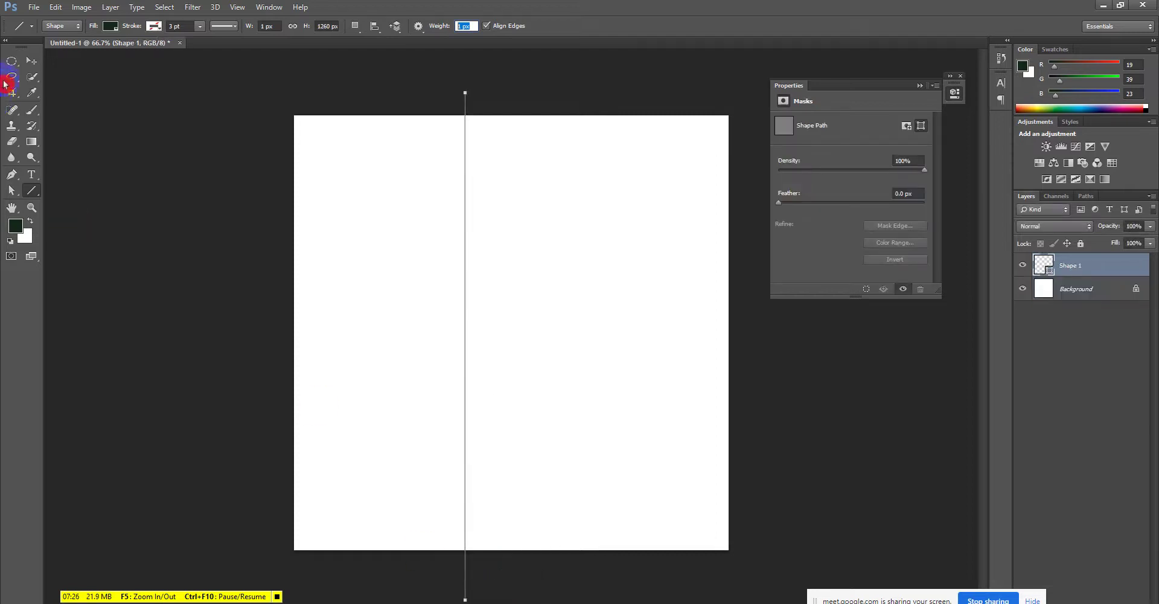
- Scroll the view up and back down, then undo the thin vertical line
left_click(32, 61)
scroll(452, 246, "up", 5)
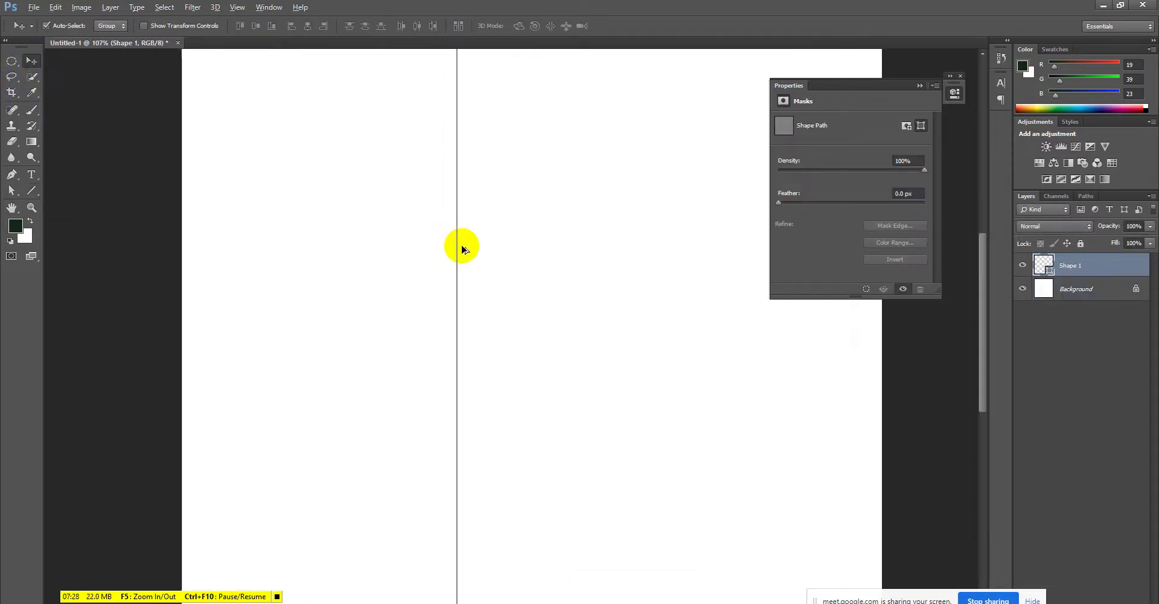
scroll(462, 244, "up", 3)
scroll(456, 259, "up", 3)
scroll(455, 256, "up", 3)
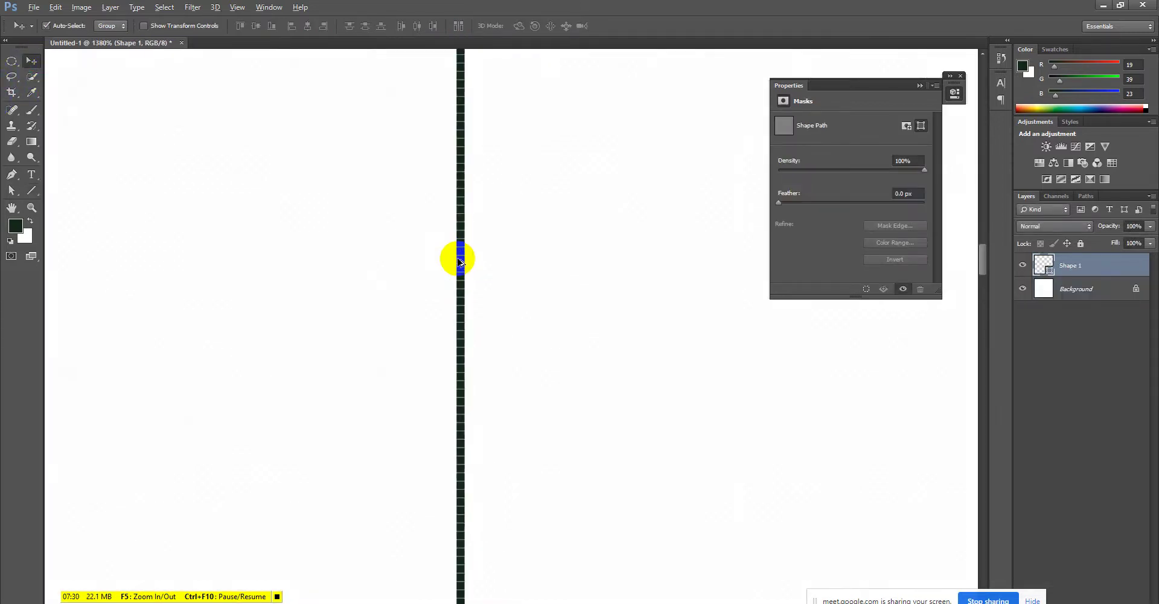
scroll(460, 261, "up", 3)
scroll(454, 250, "down", 3)
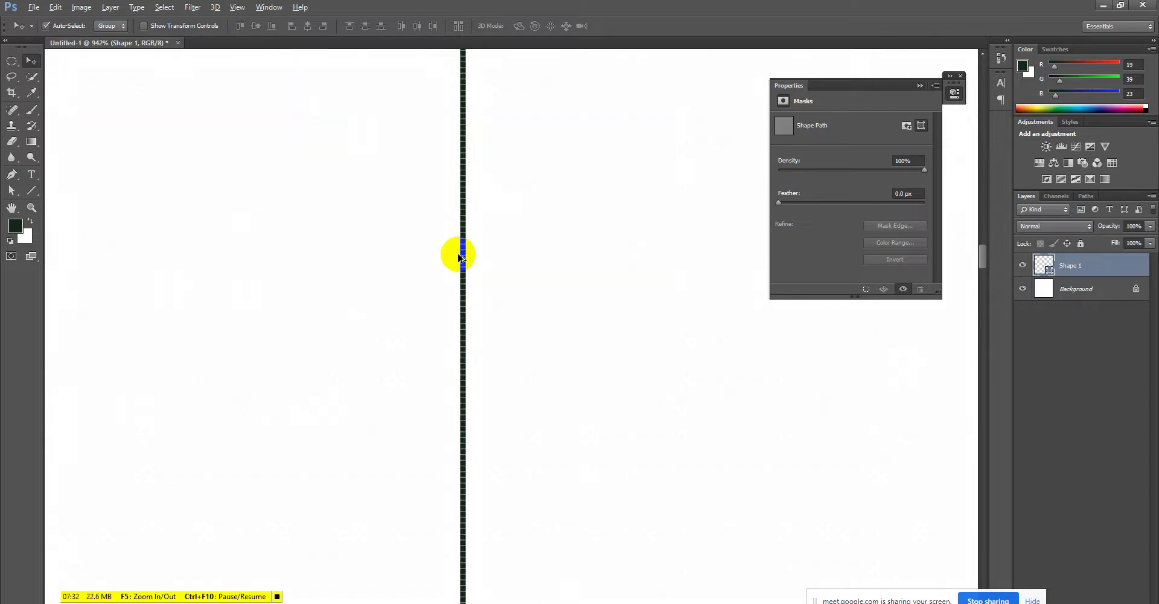
scroll(455, 266, "down", 3)
scroll(441, 284, "down", 3)
scroll(408, 266, "down", 5)
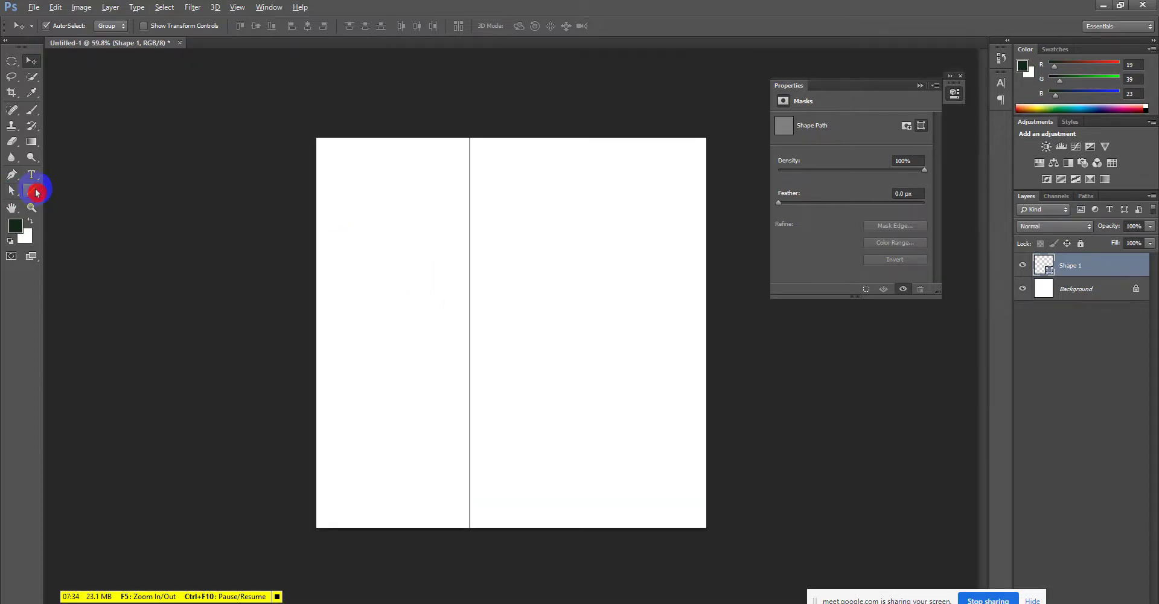
scroll(487, 257, "down", 1)
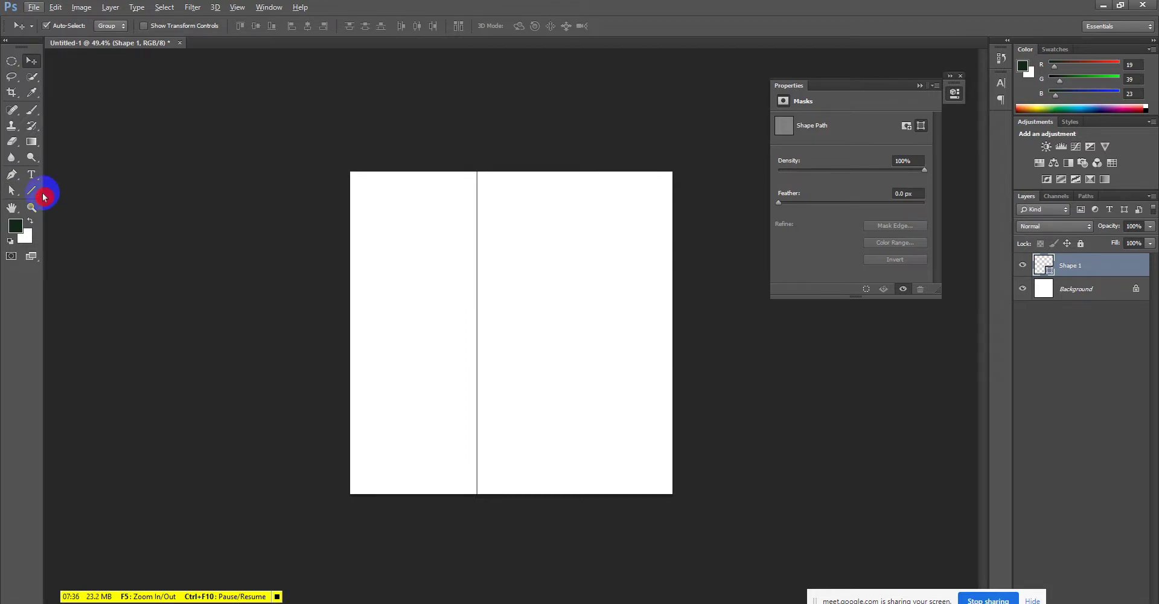
key("ctrl+z")
- Draw a thicker vertical line with a heavier weight, nudge it left, then delete it
left_click(31, 190)
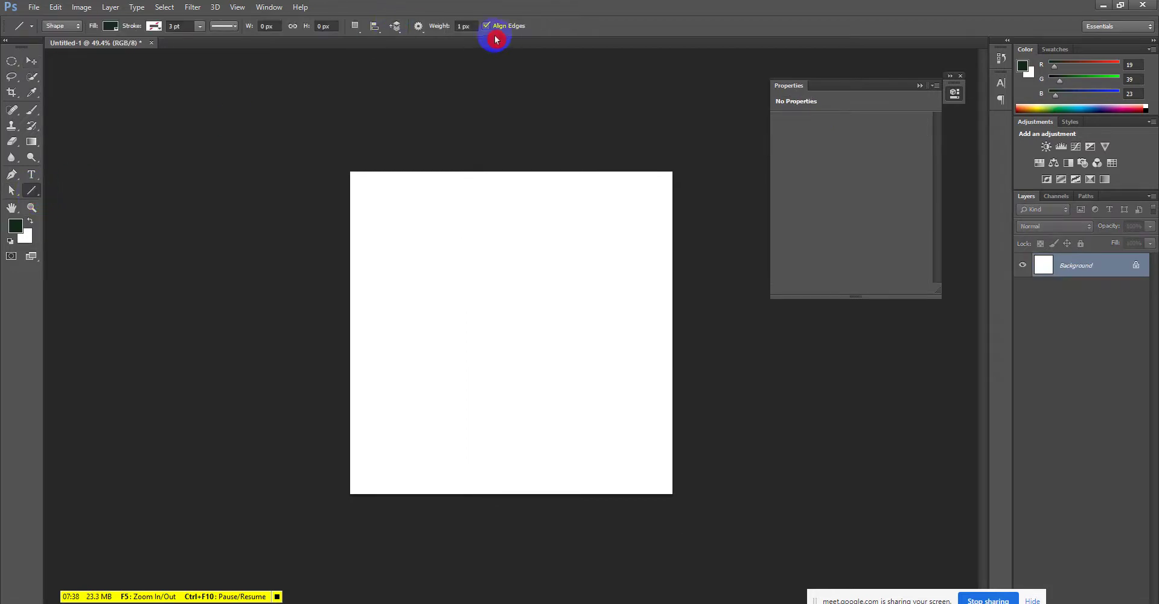
left_click(471, 26)
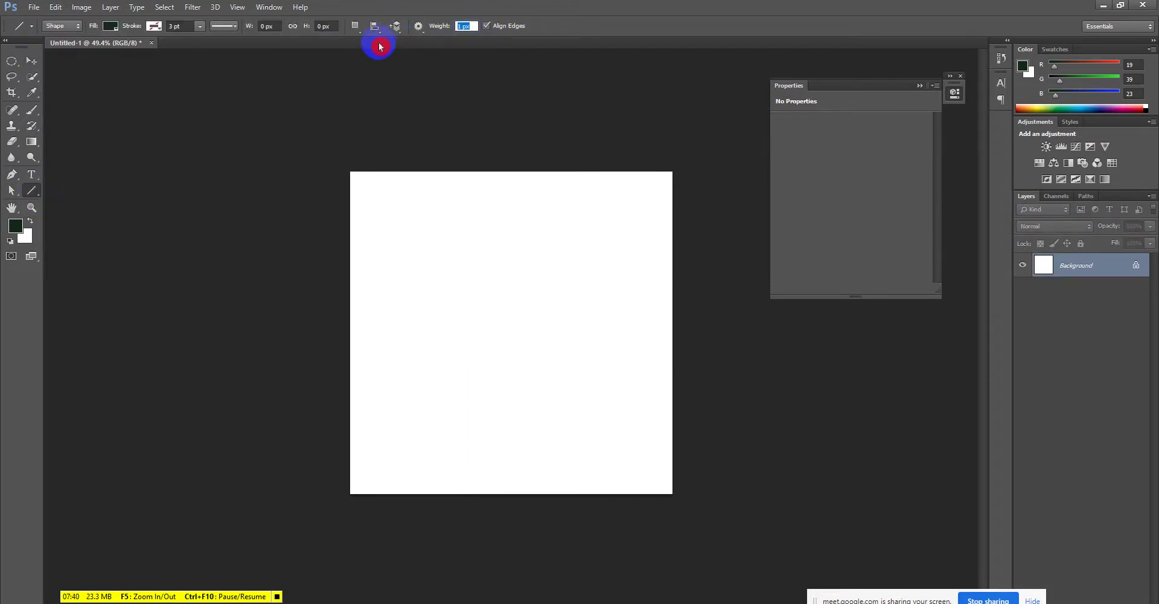
type("5")
mouse_move(444, 173)
left_mouse_down()
mouse_move(470, 352)
mouse_move(518, 519)
left_mouse_up()
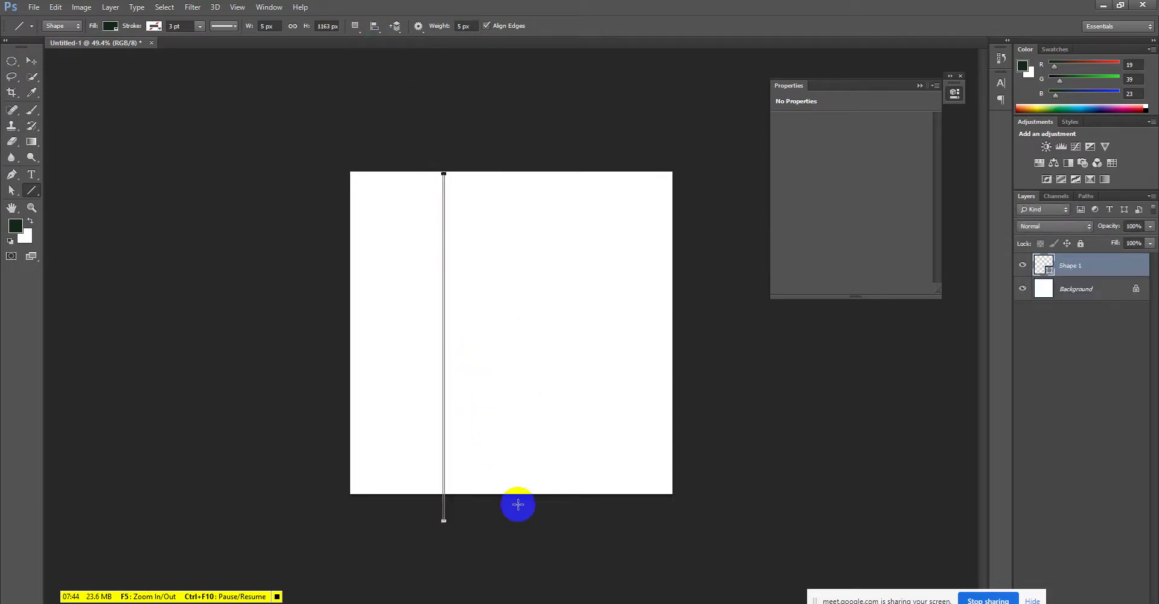
left_click(30, 62)
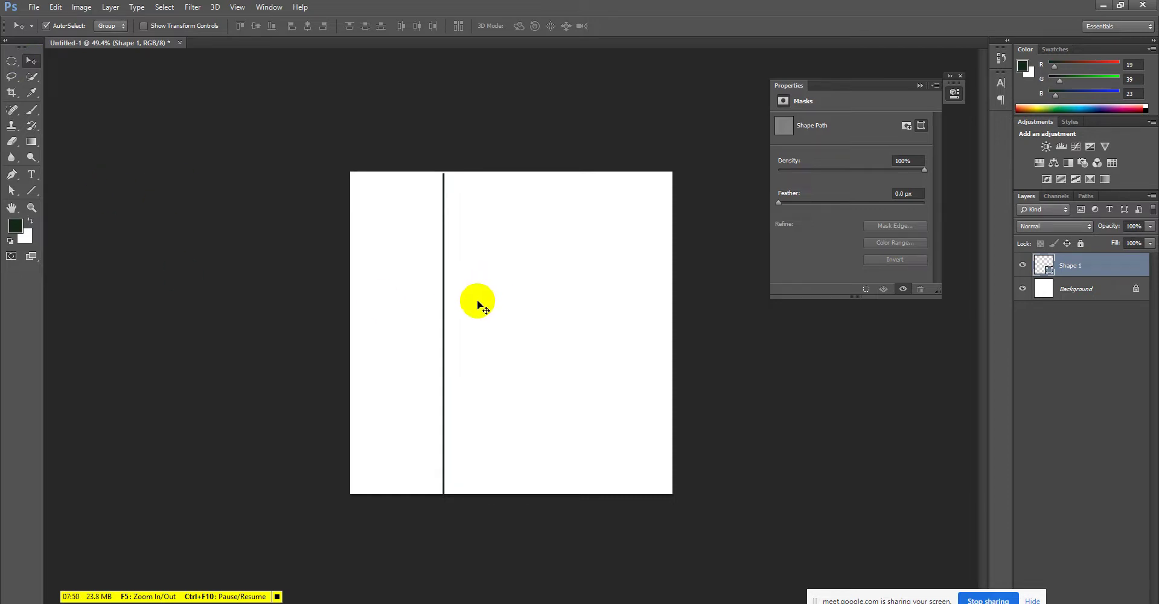
left_click_drag(445, 315, 431, 285)
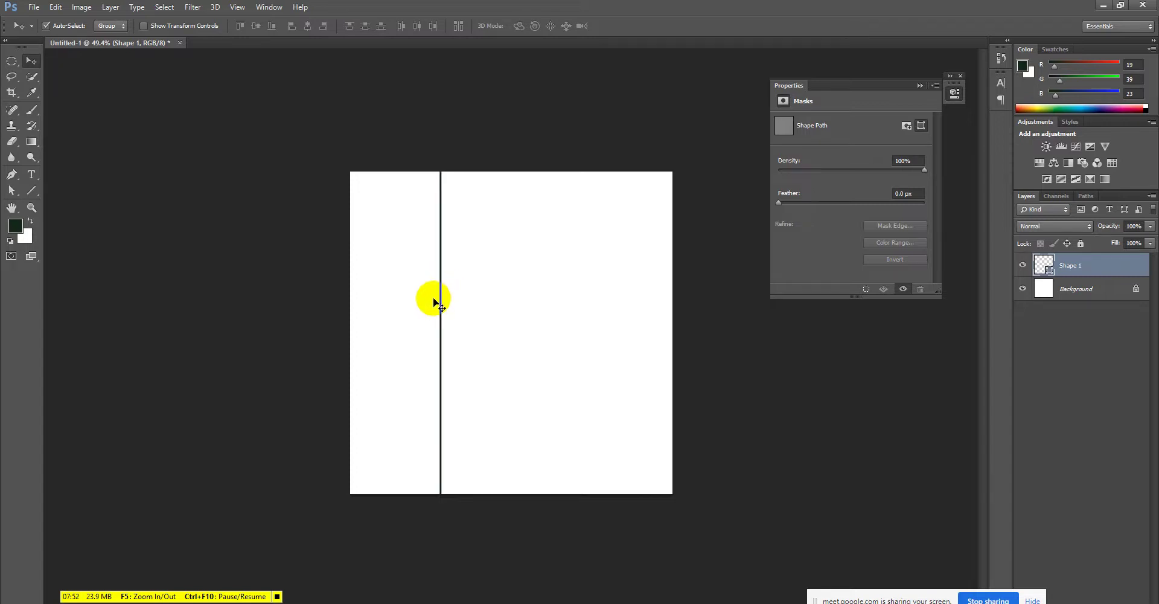
key("Delete")
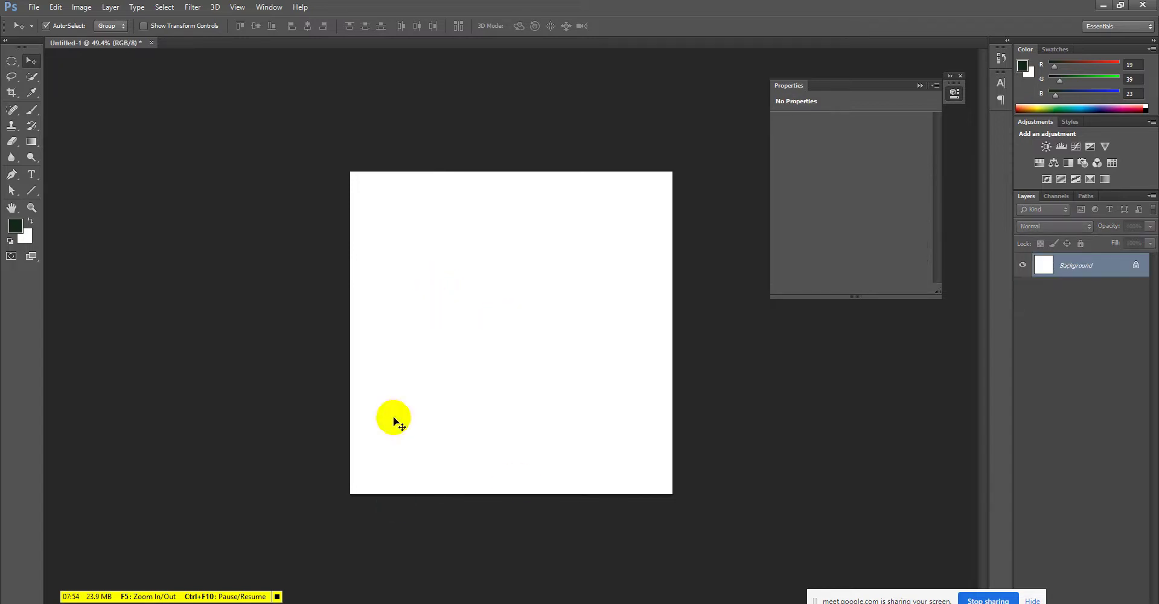
- Admit the waiting participant in Google Meet and return to the blank Photoshop canvas
mouse_move(458, 601)
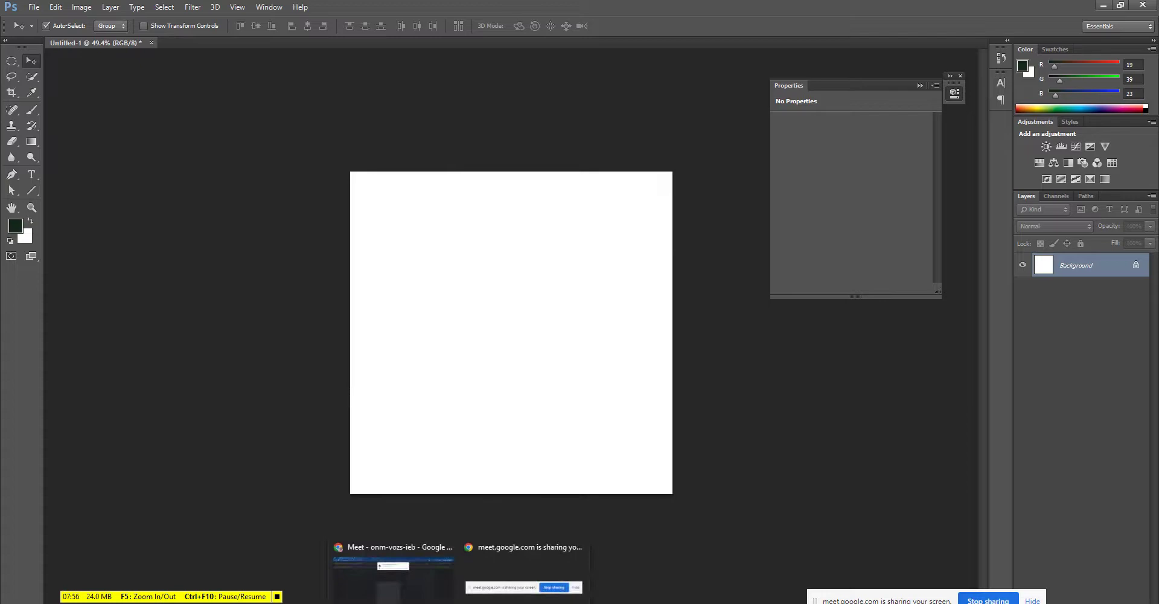
left_click(427, 565)
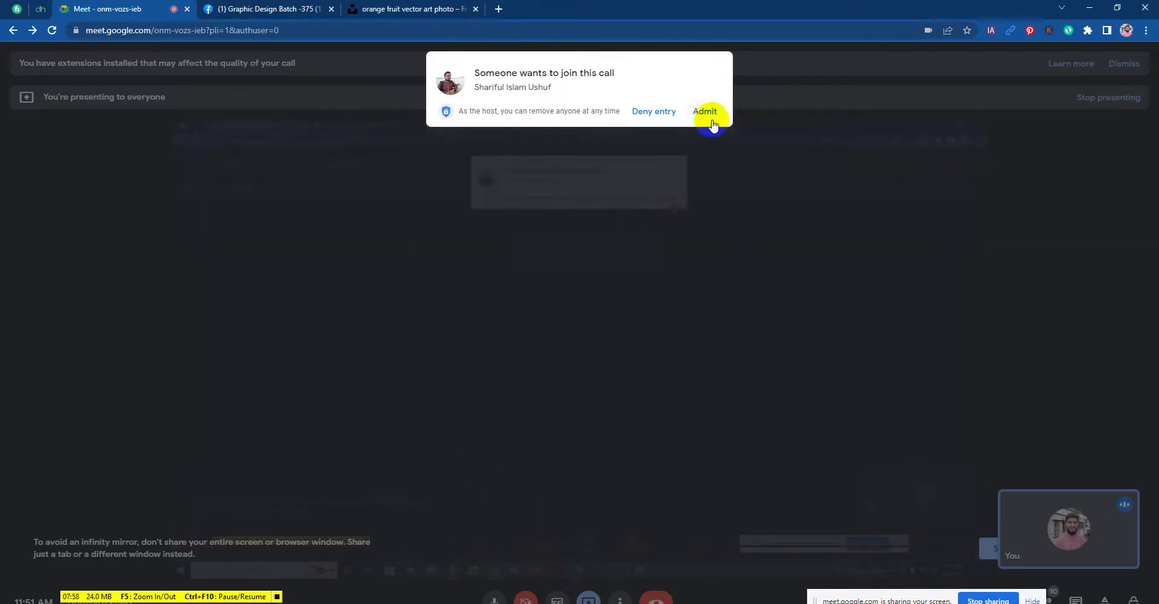
left_click(706, 113)
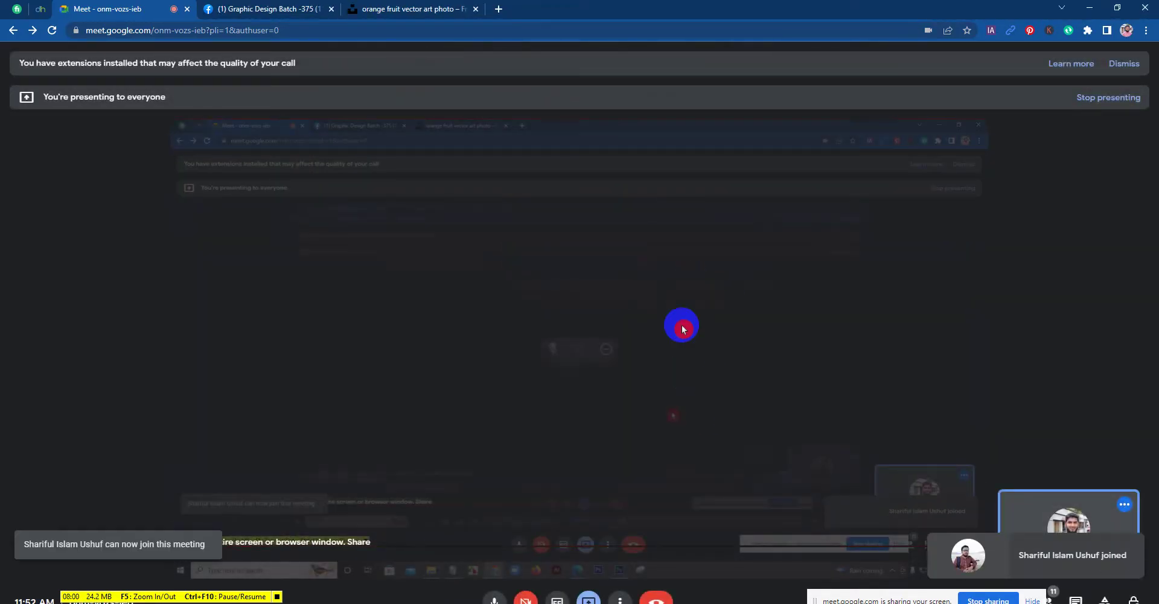
left_click(643, 598)
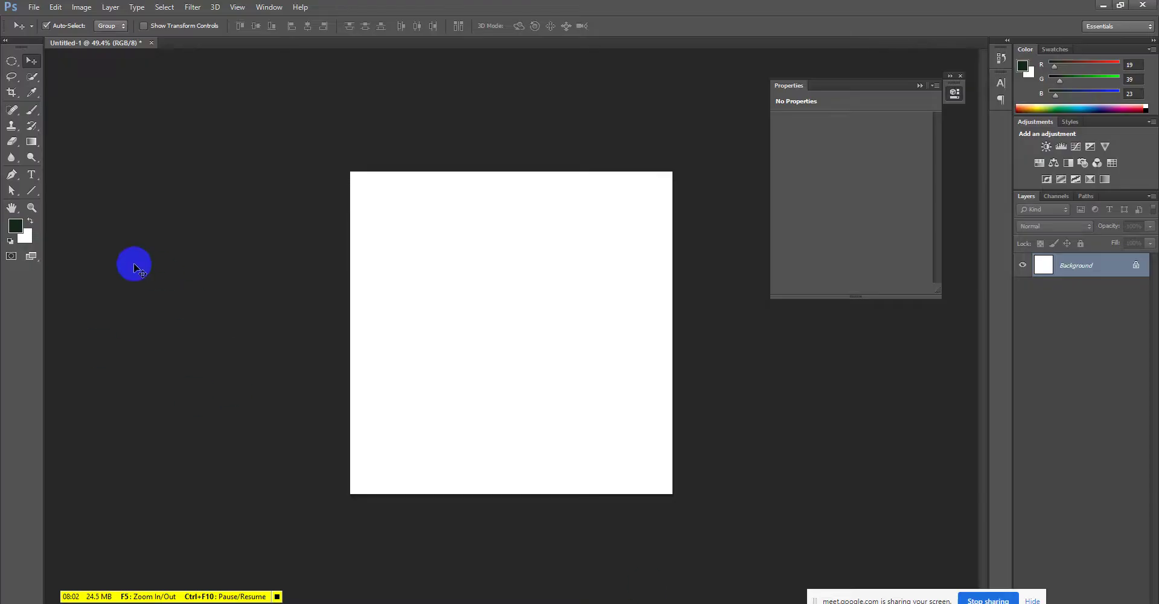
- Switch to the Custom Shape Tool, draw a test arrow, and undo it
left_click(31, 191)
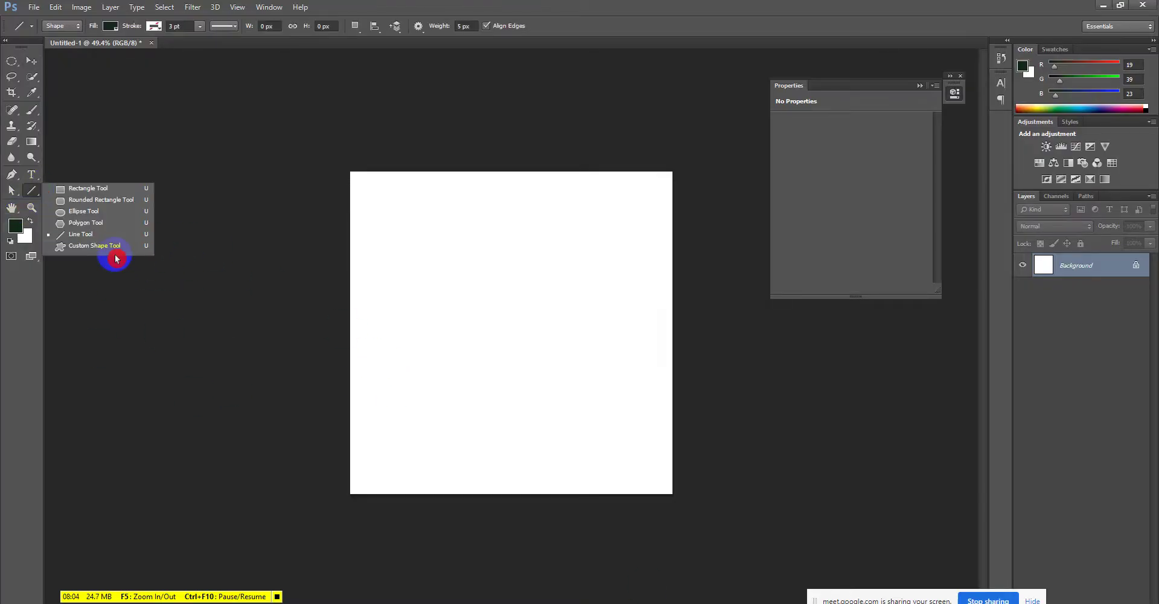
left_click(139, 246)
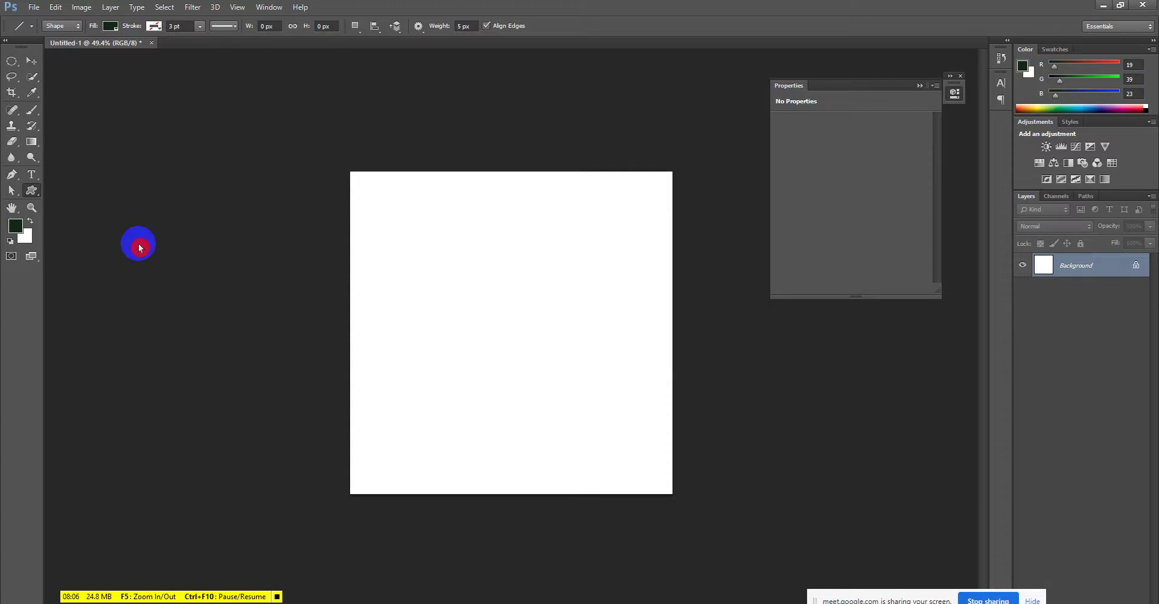
left_click_drag(408, 200, 547, 263)
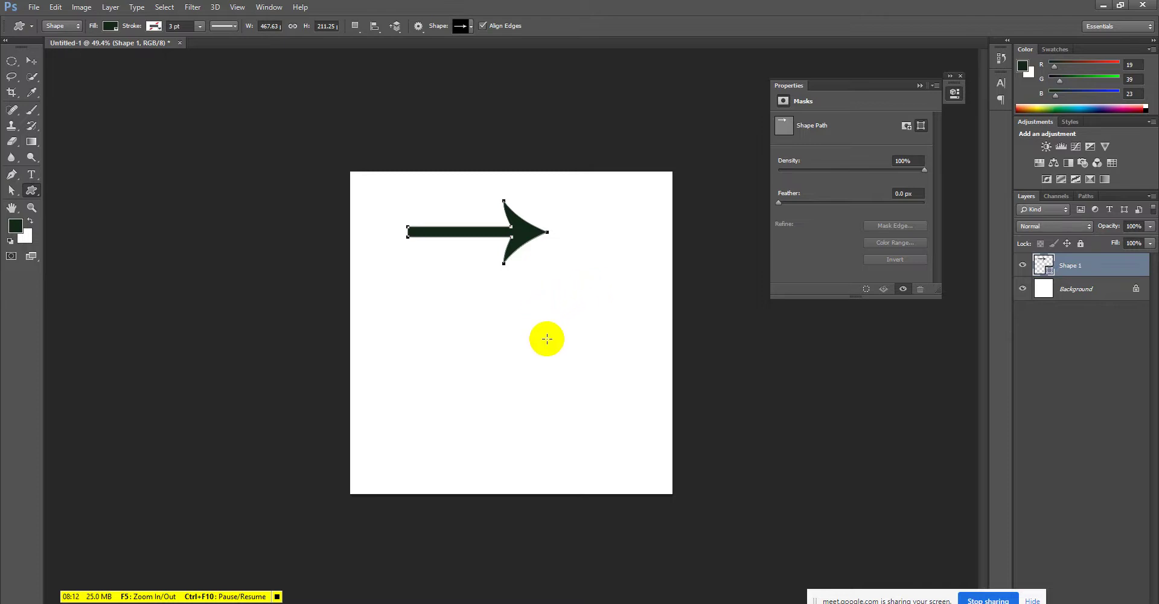
key("ctrl+z")
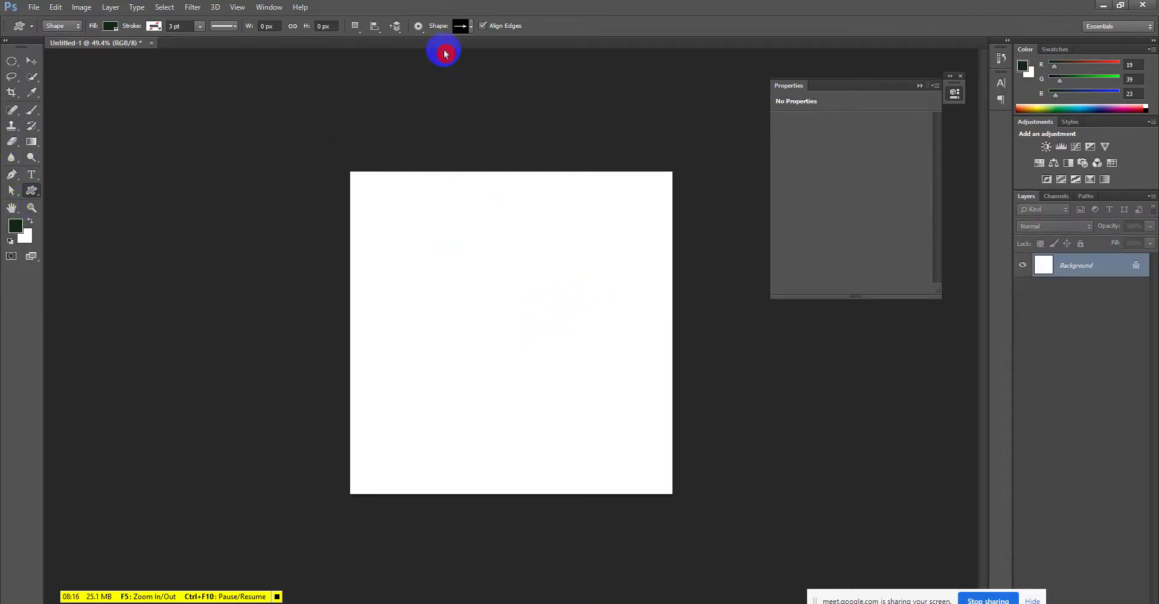
- Open the Shape picker in the options bar and resize its panel
left_click(469, 28)
mouse_move(518, 70)
left_mouse_down()
mouse_move(542, 127)
mouse_move(724, 140)
left_mouse_up()
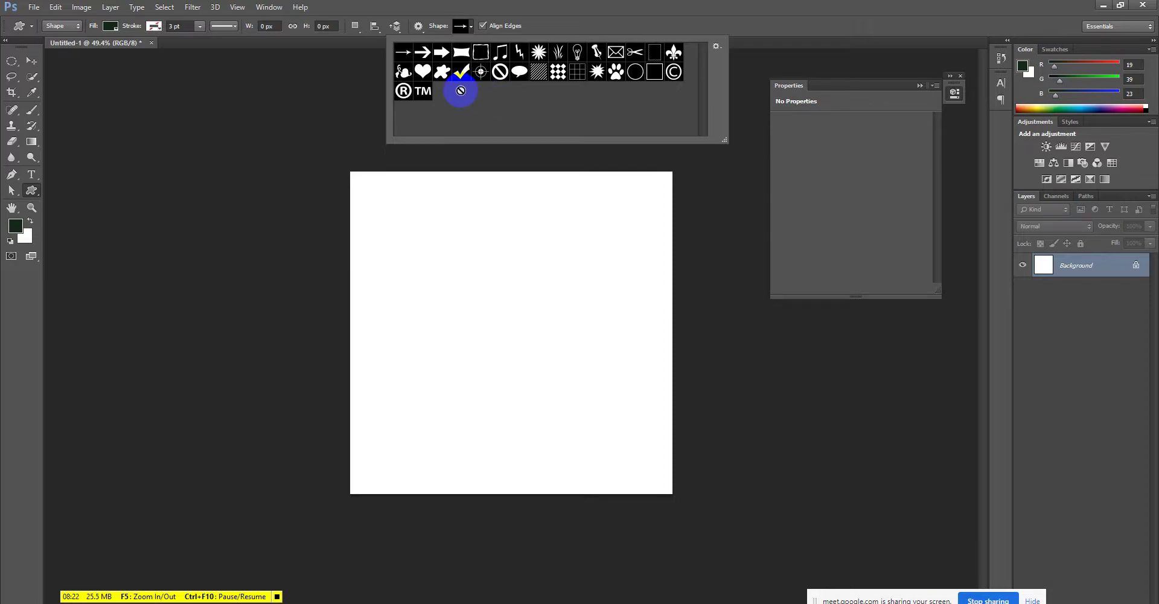
left_click(722, 45)
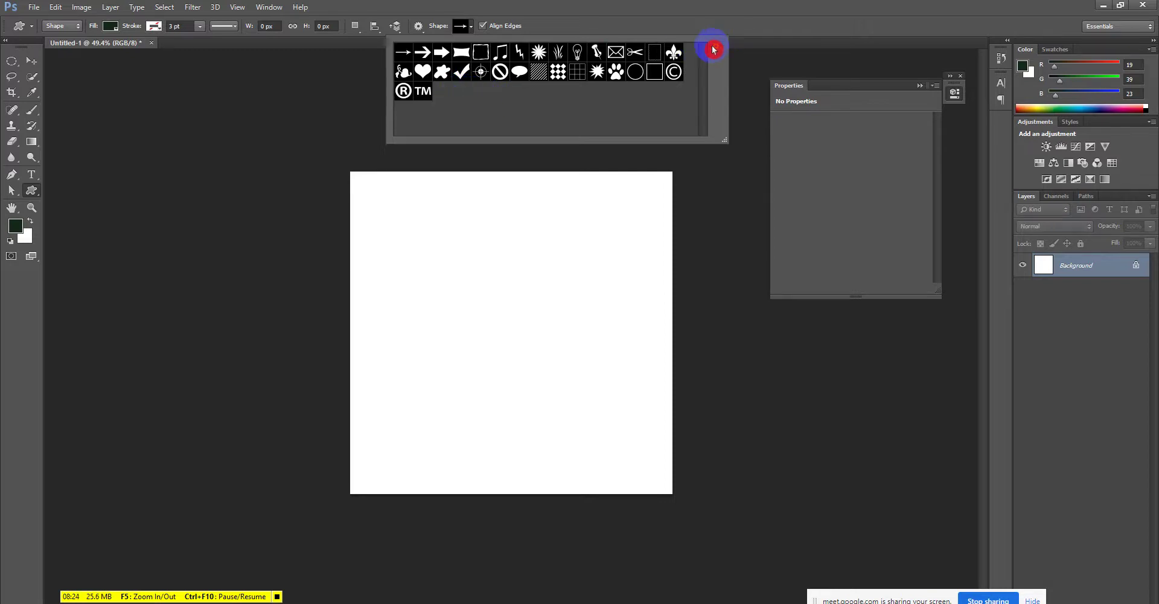
- Append the All shape set to the library and enlarge the Shape picker
left_click(715, 49)
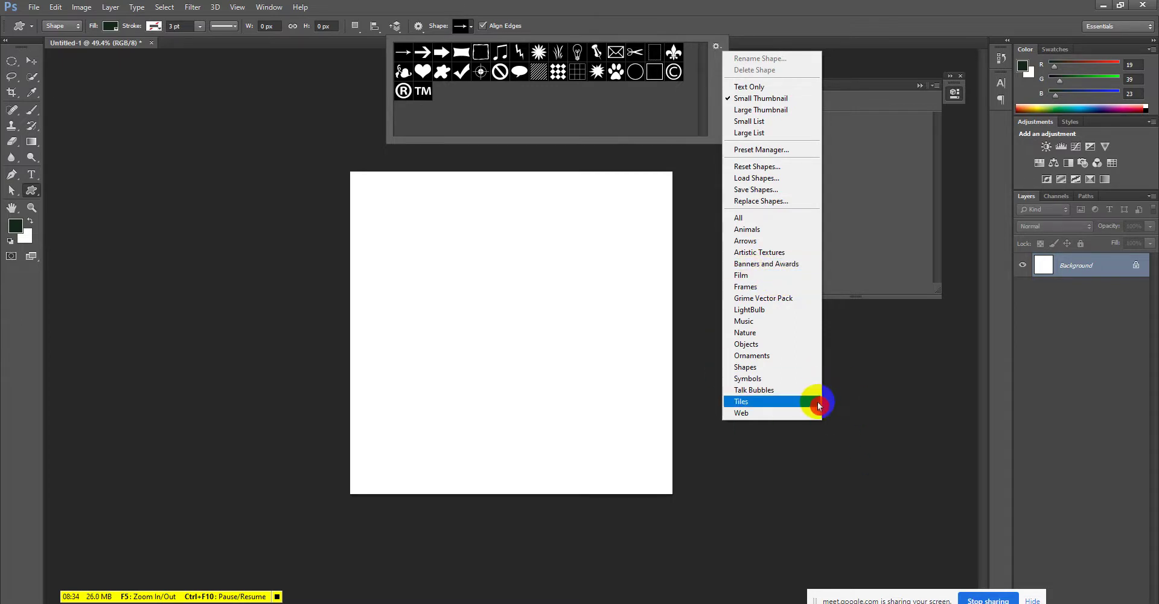
left_click(748, 219)
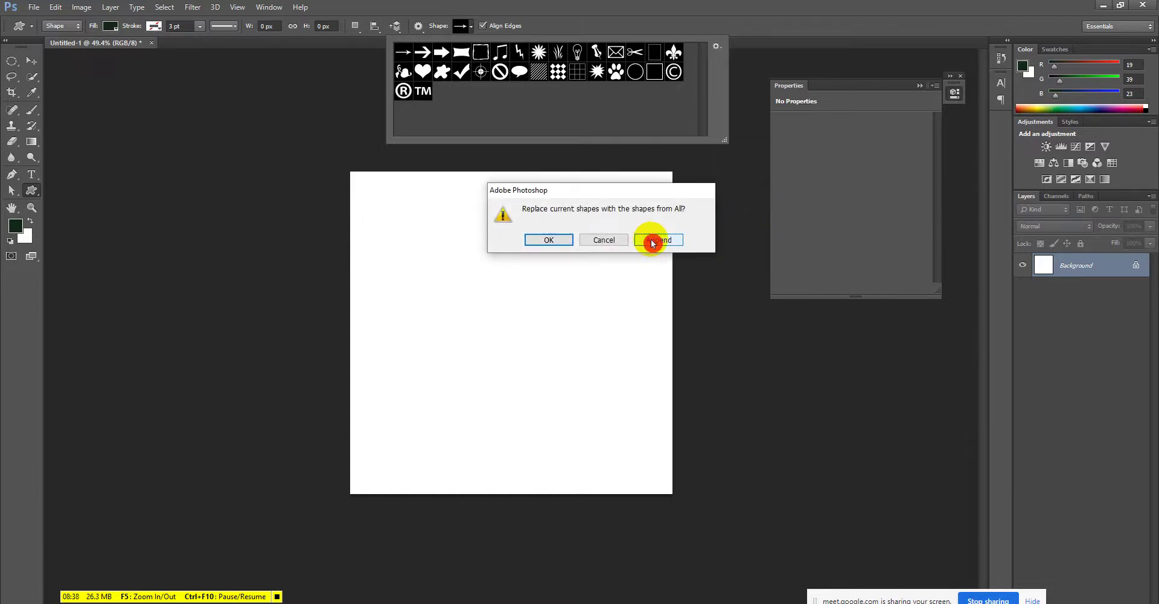
left_click(655, 240)
mouse_move(724, 139)
left_mouse_down()
mouse_move(860, 356)
mouse_move(860, 387)
left_mouse_up()
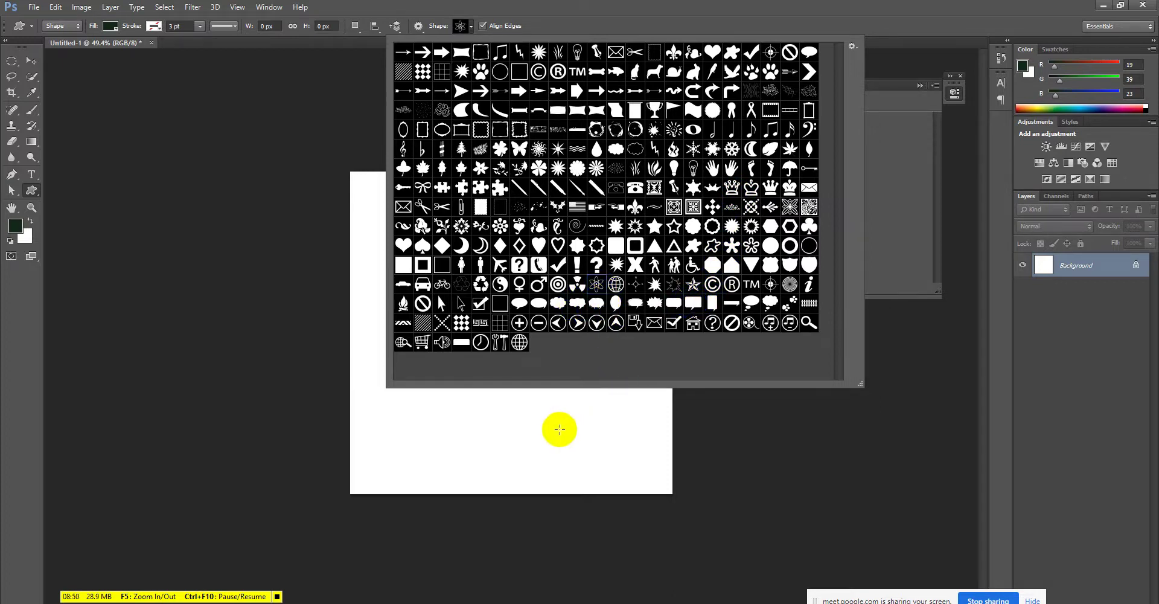
- Test-draw an atom shape, undo it, and close the custom shape picker
mouse_move(516, 419)
left_mouse_down()
mouse_move(528, 451)
mouse_move(599, 509)
mouse_move(592, 491)
left_mouse_up()
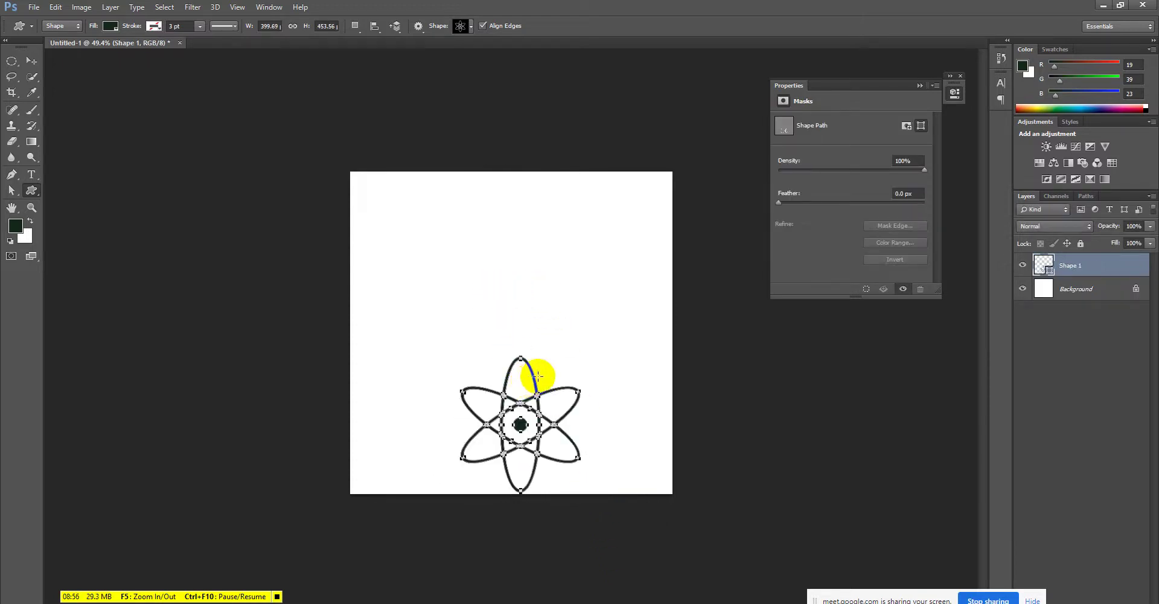
key("ctrl+z")
left_click(467, 27)
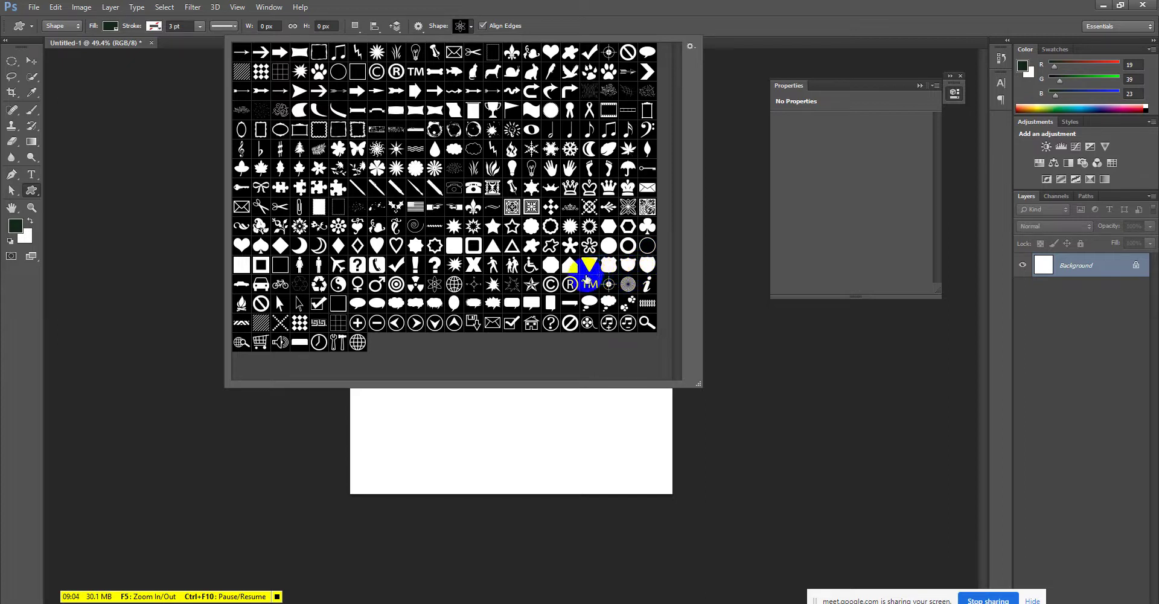
left_click(397, 44)
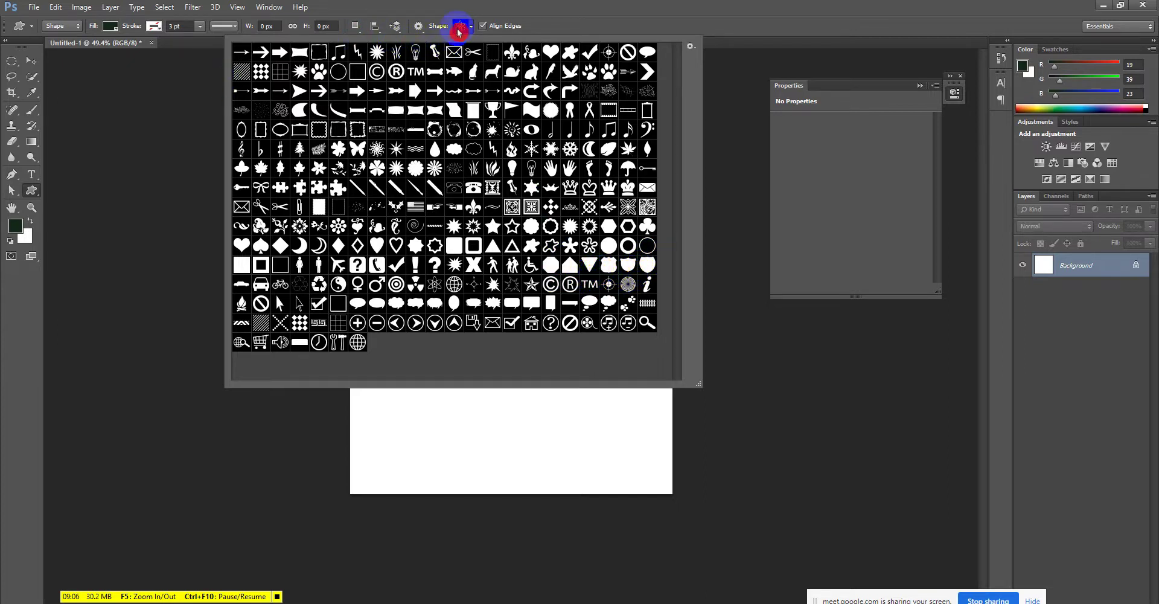
left_click(459, 30)
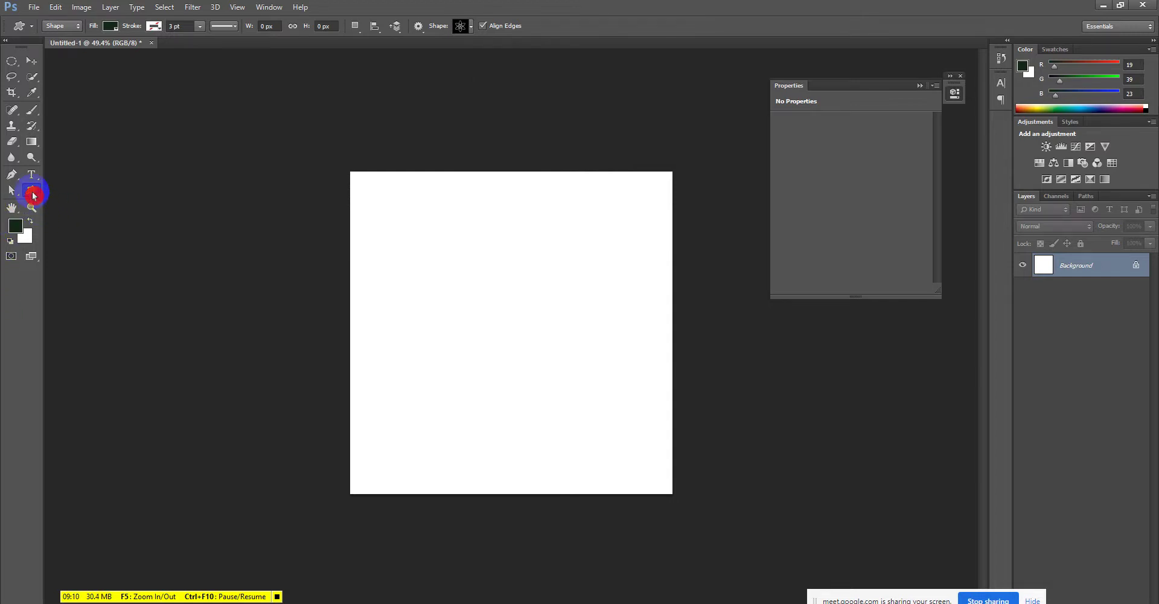
left_click(33, 195)
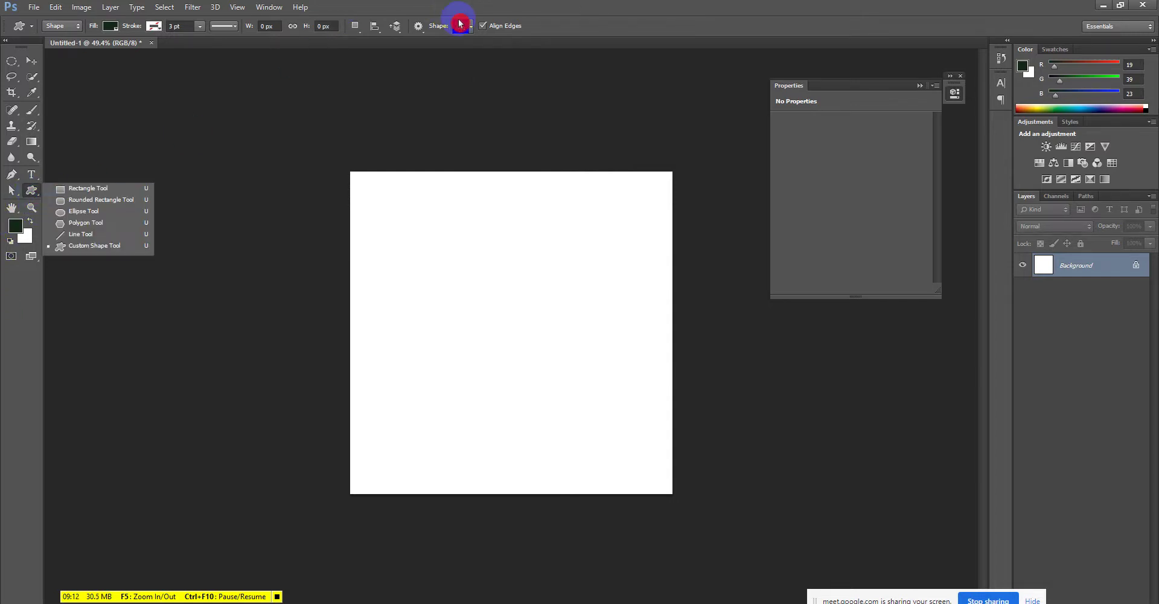
left_click(460, 24)
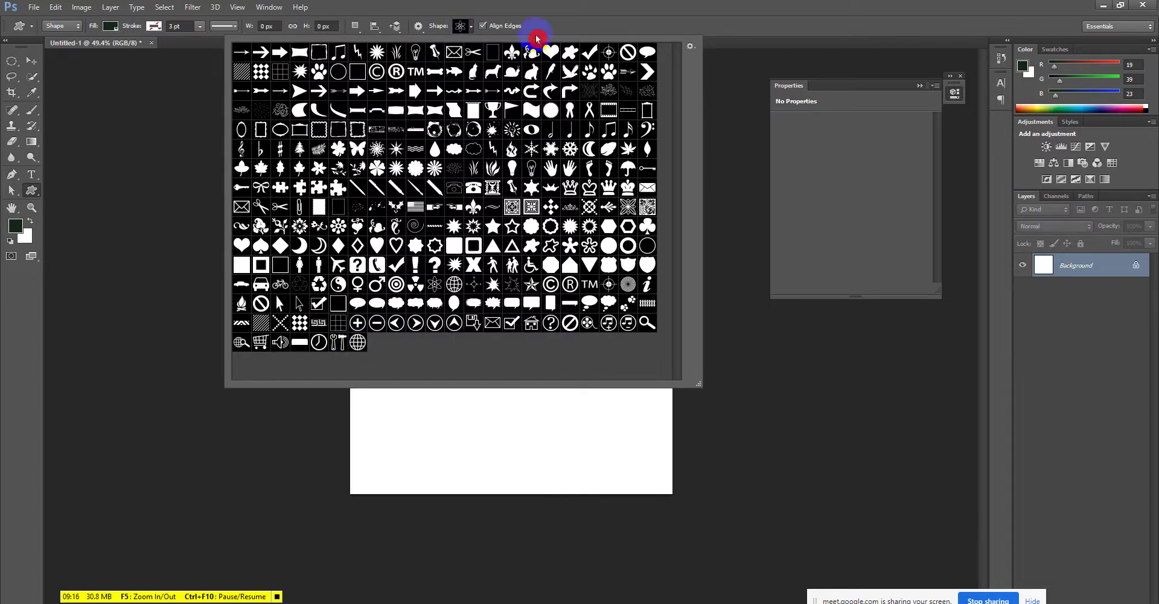
left_click(473, 32)
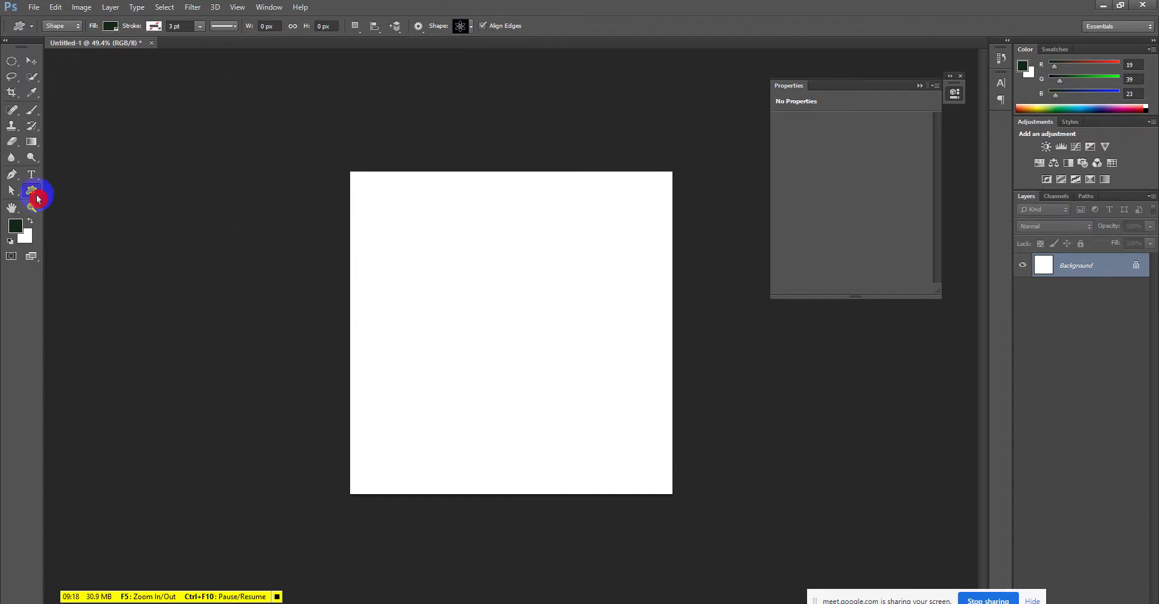
- Draw a large circle, set Subtract Front Shape, and cut away an offset circle to form a crescent
left_click_drag(36, 198, 98, 215)
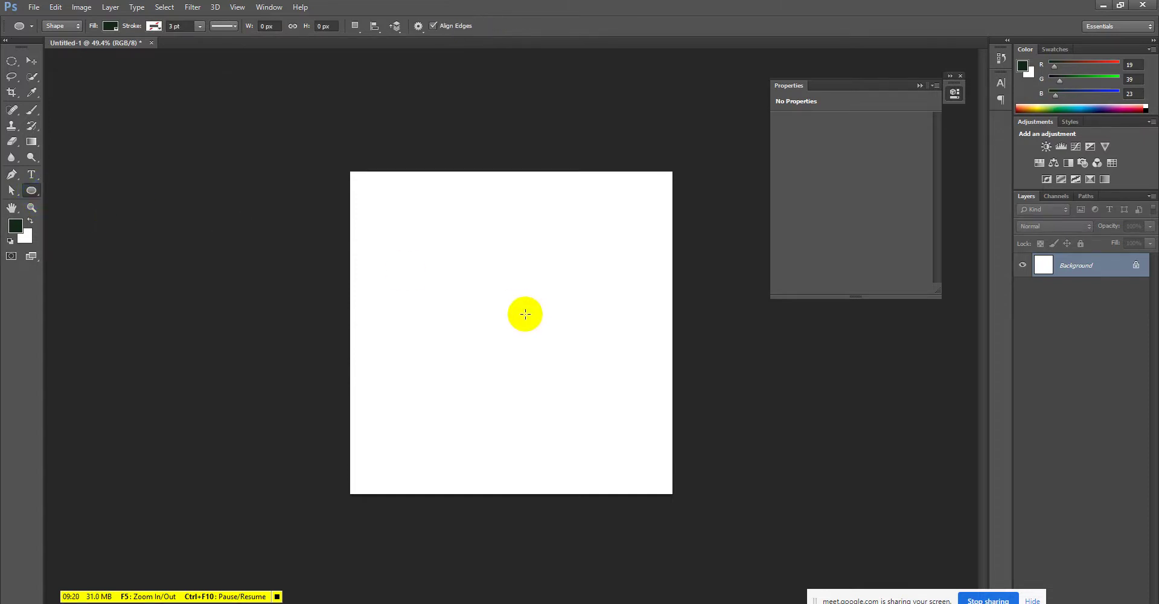
mouse_move(450, 251)
left_mouse_down()
mouse_move(648, 404)
mouse_move(668, 447)
left_mouse_up()
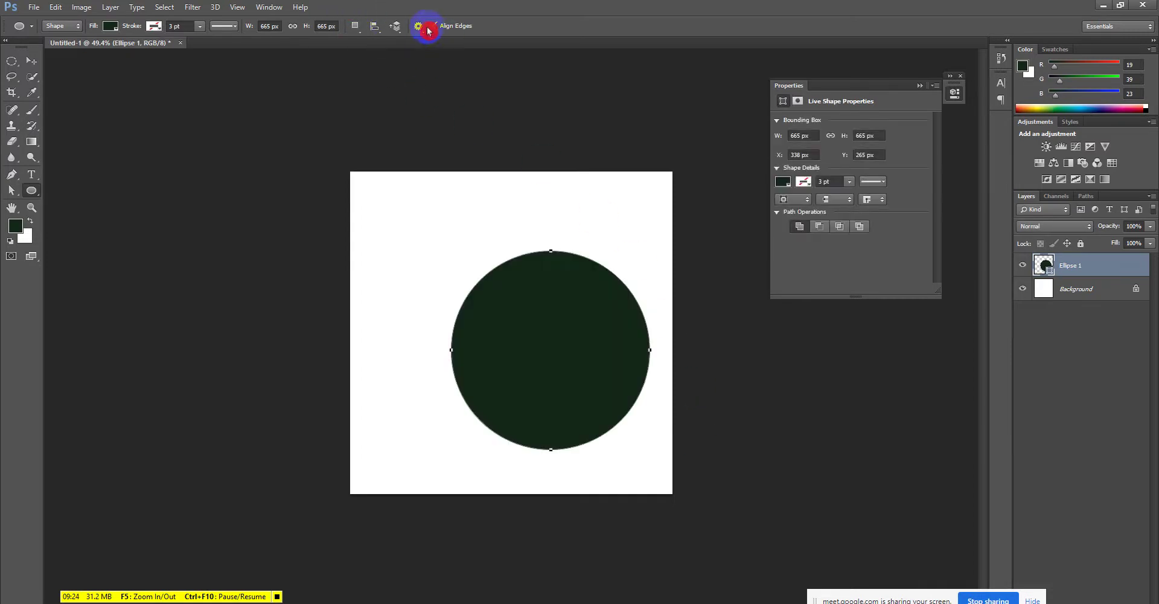
left_click(363, 31)
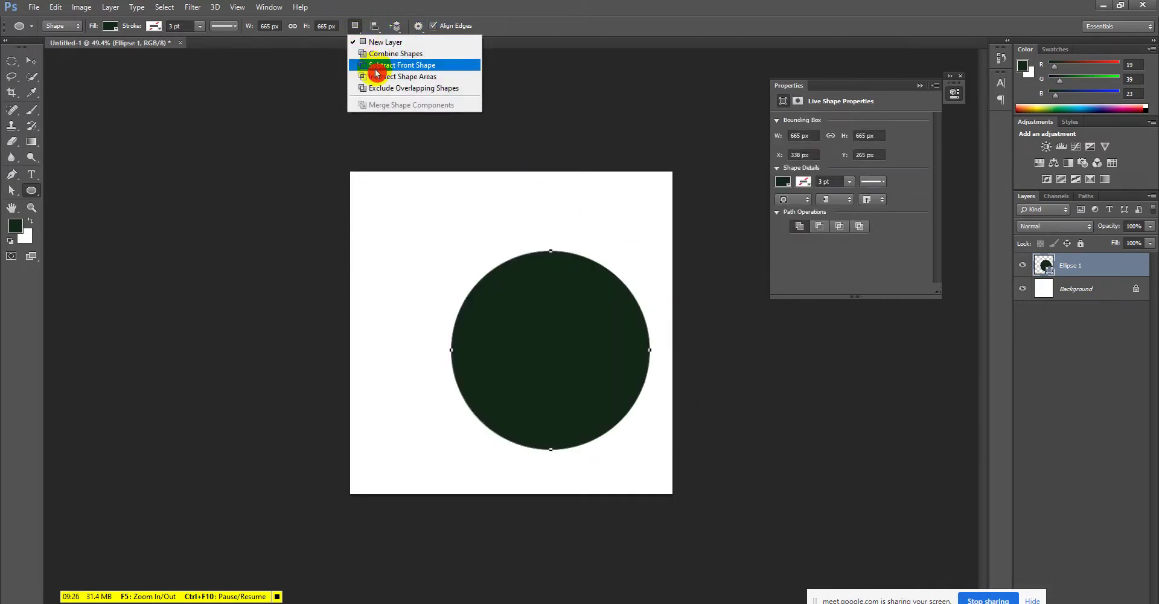
left_click(376, 65)
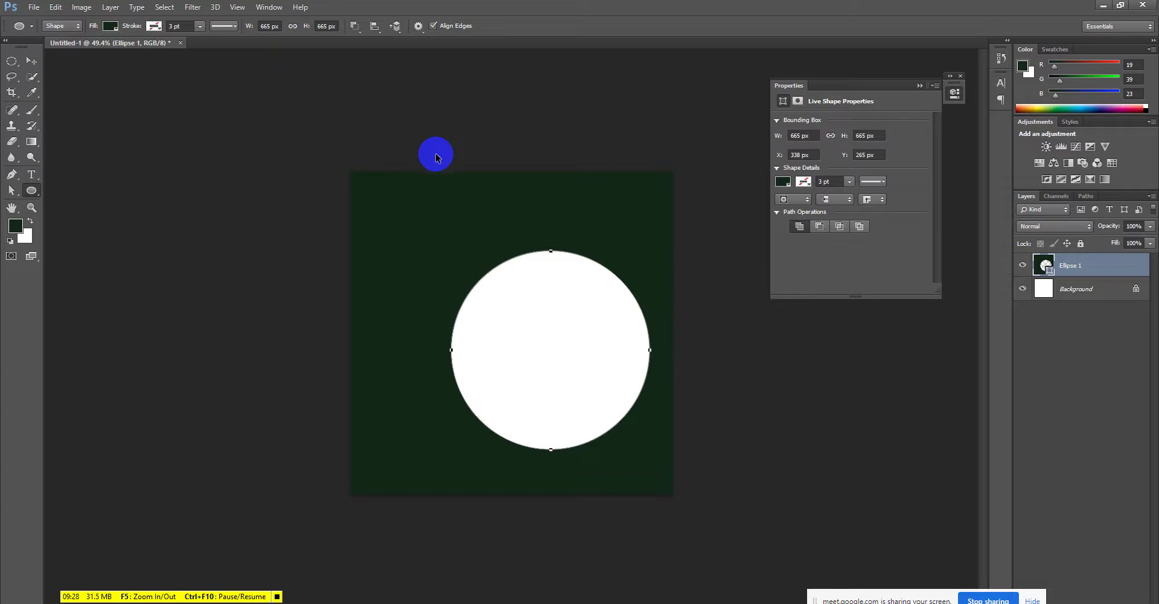
key("ctrl+z")
mouse_move(720, 203)
left_mouse_down()
mouse_move(624, 371)
mouse_move(500, 408)
mouse_move(465, 379)
left_mouse_up()
left_click(28, 57)
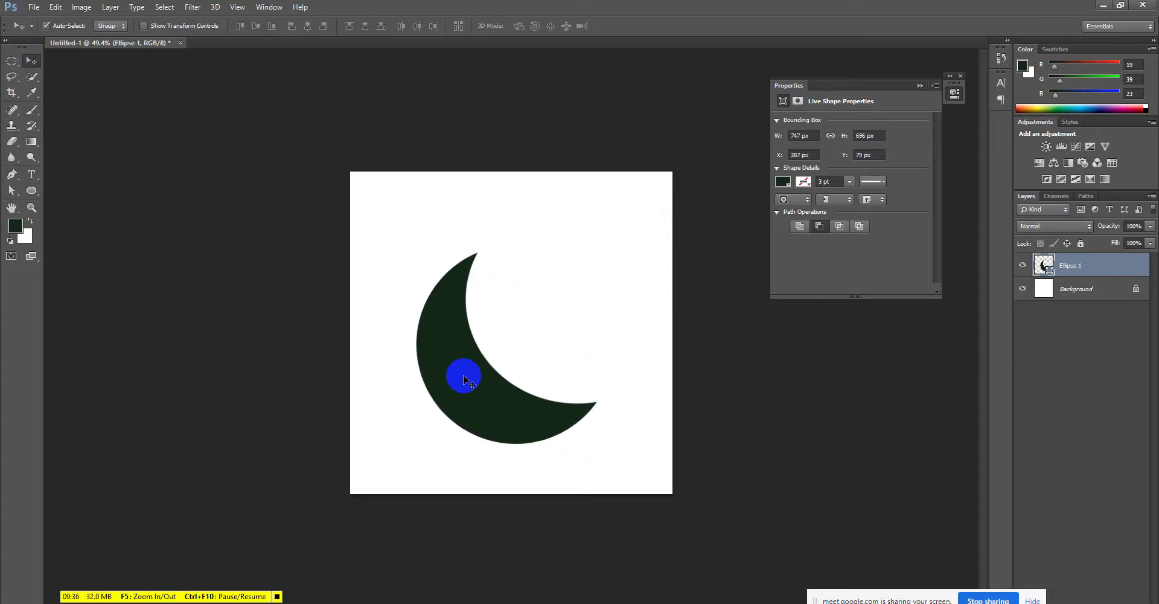
- Let the waiting participant into the Google Meet call and switch back to Photoshop
mouse_move(459, 597)
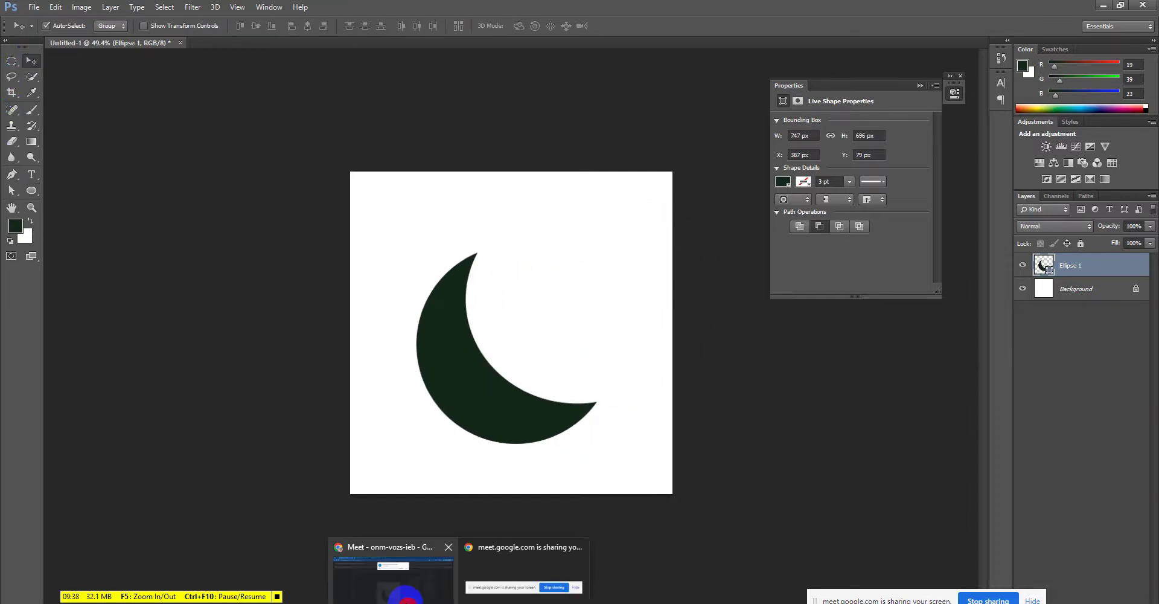
left_click(393, 567)
left_click(704, 111)
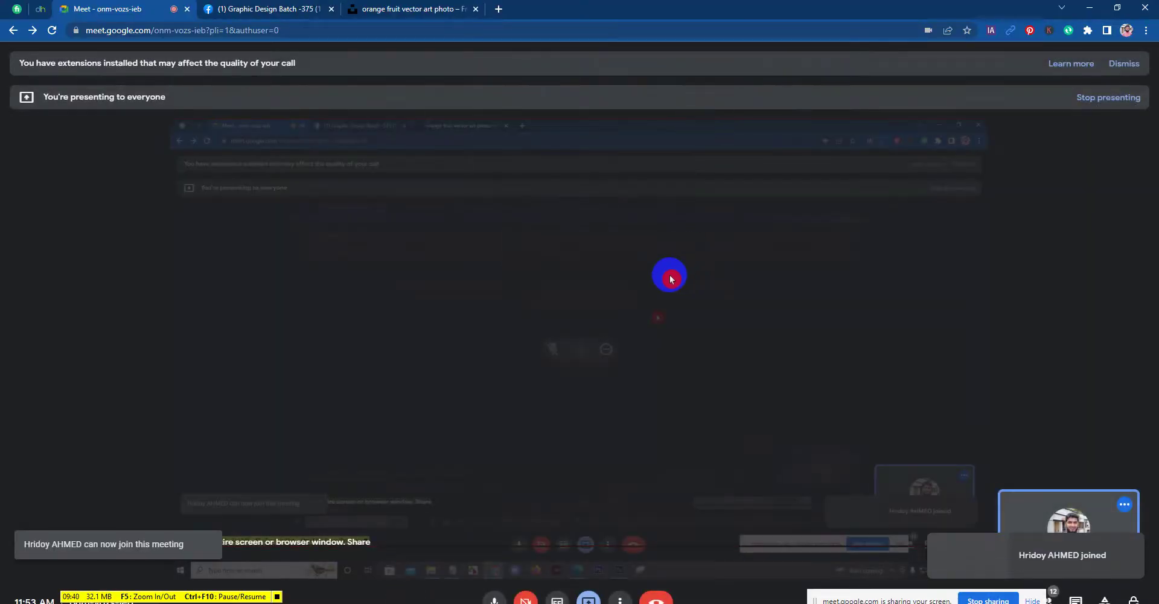
key("alt+Tab")
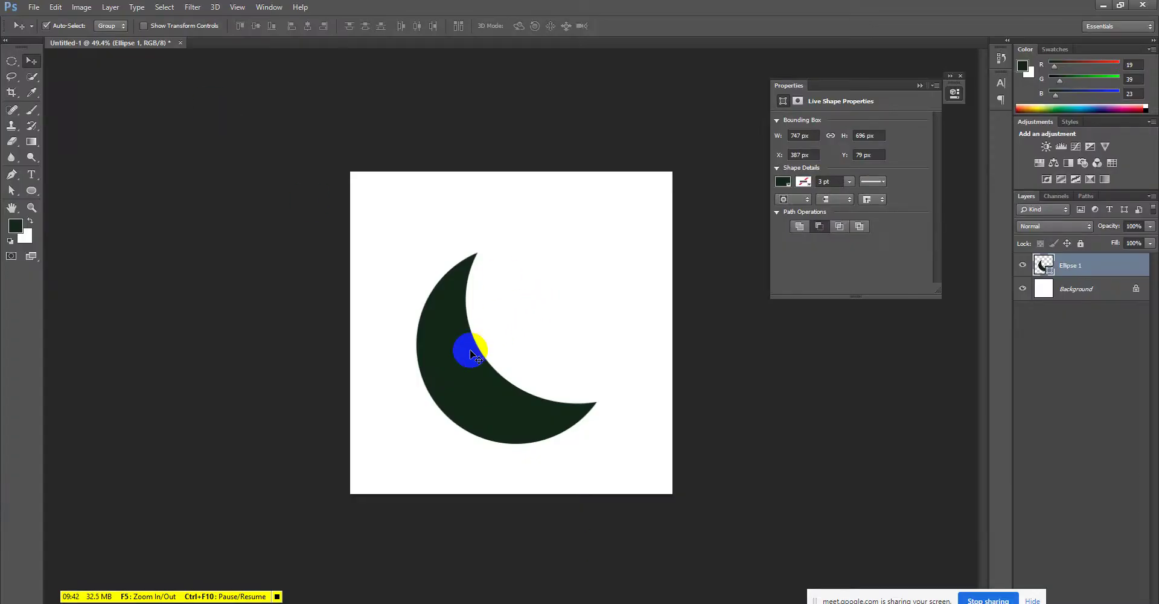
- Move the crescent up and left, abandon Define Custom Shape, and rasterize the Ellipse 1 layer
left_click_drag(470, 349, 453, 317)
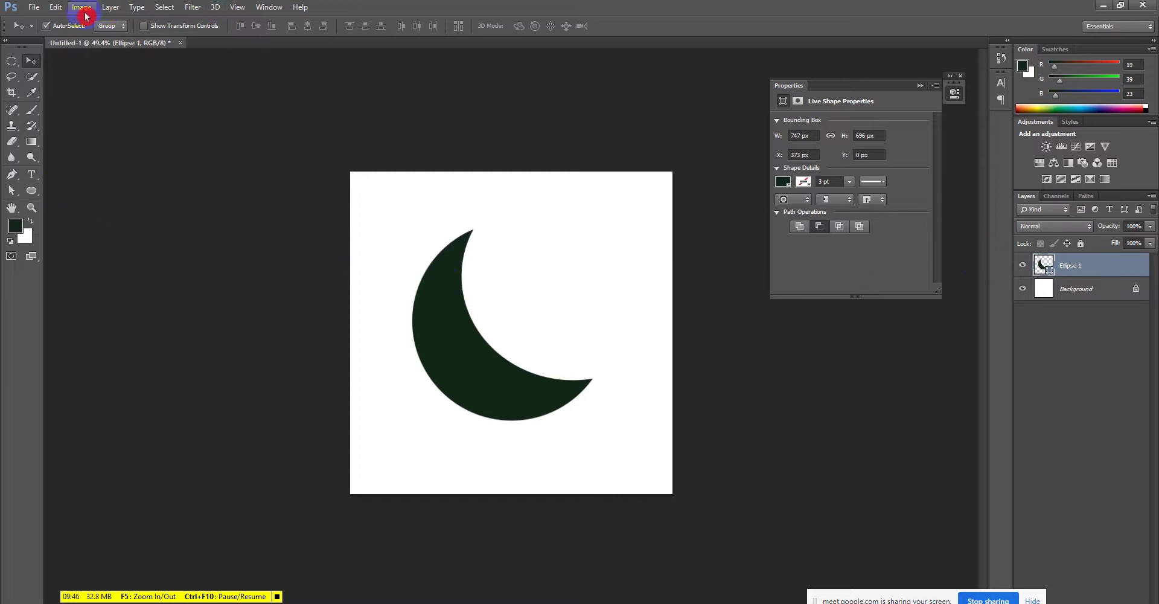
left_click(55, 7)
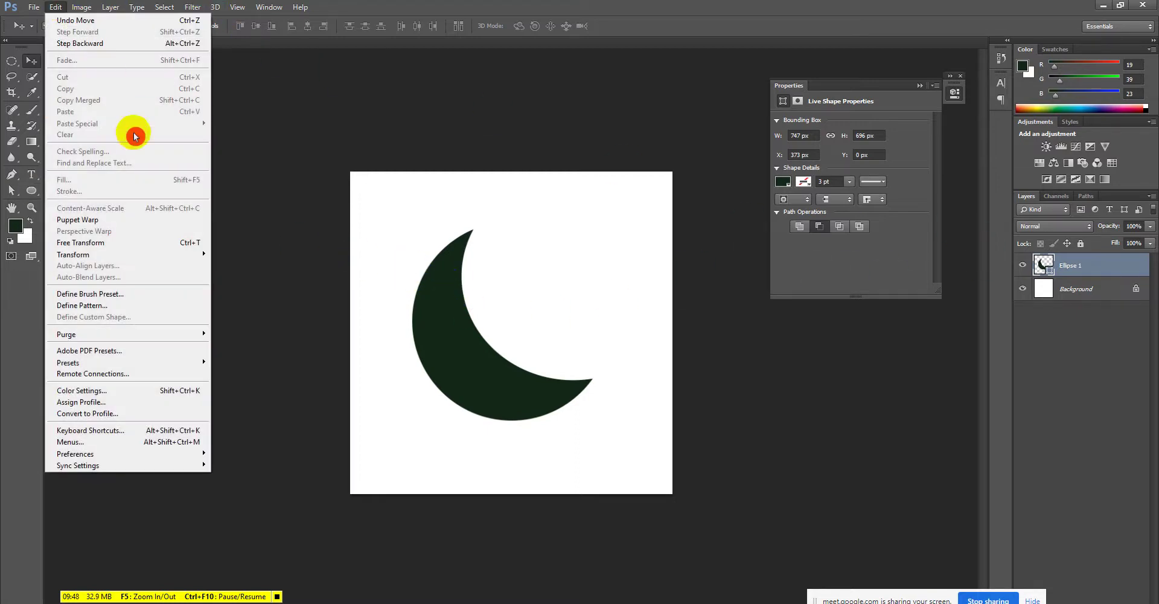
left_click(445, 326)
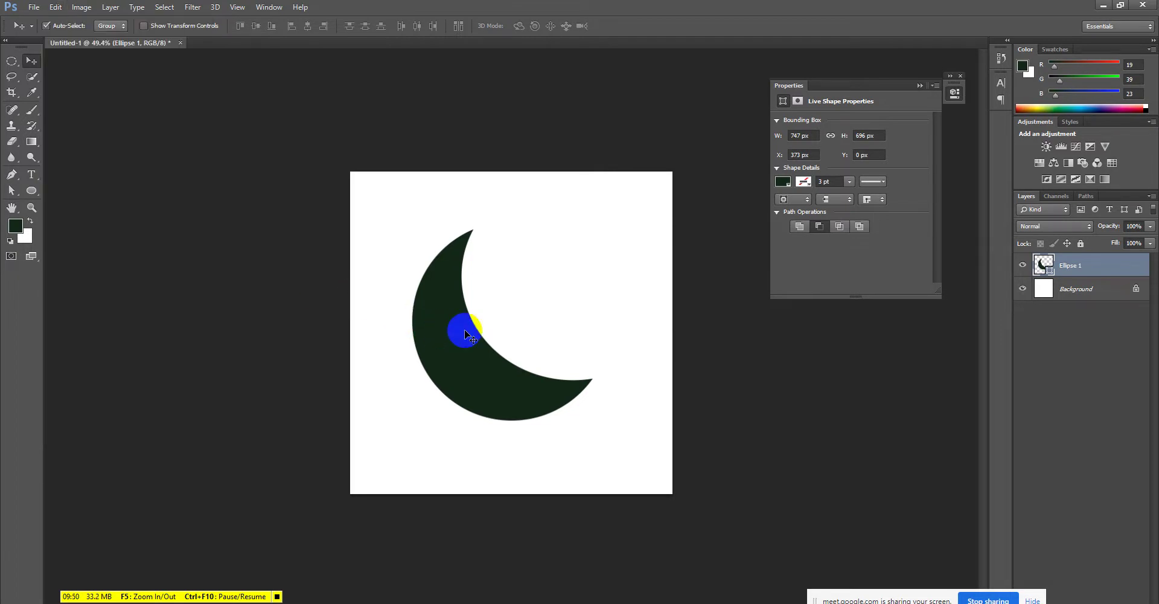
left_click(65, 6)
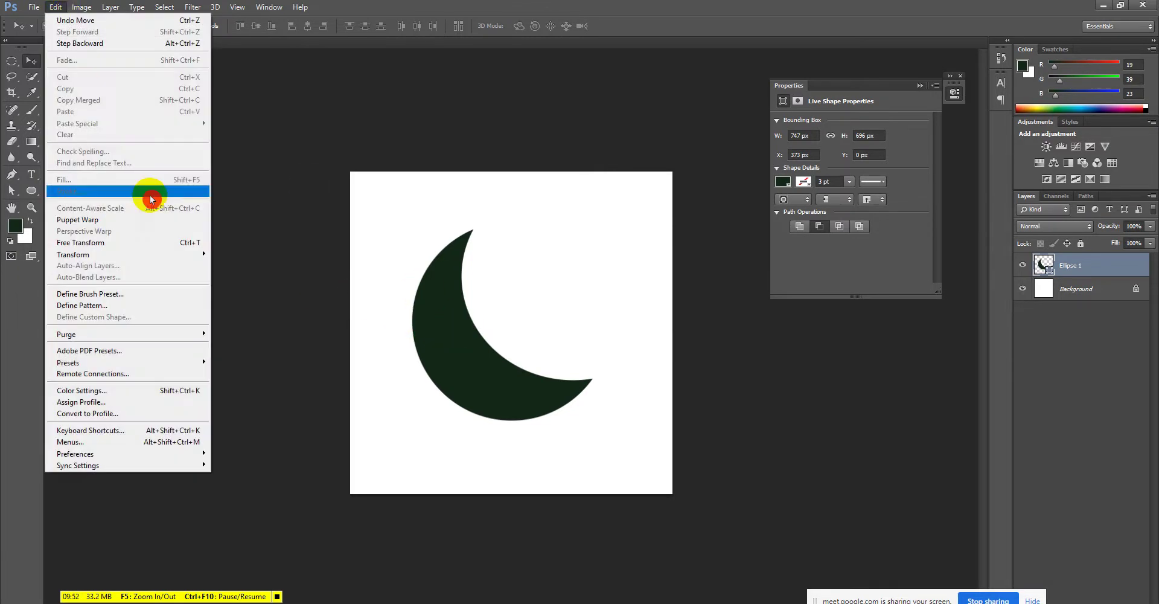
left_click(505, 370)
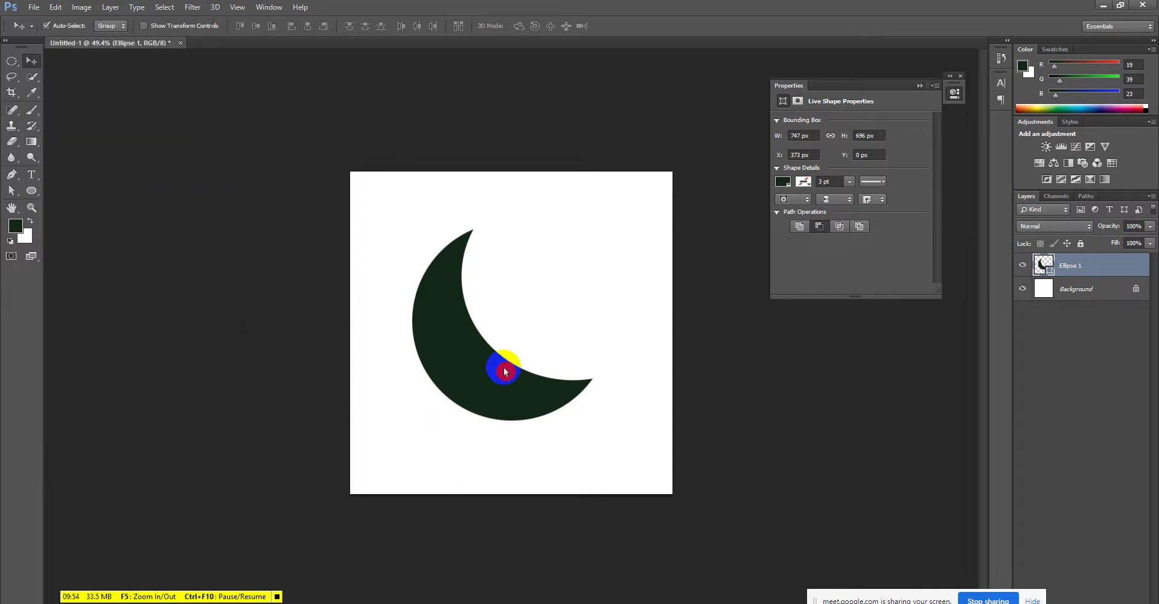
right_click(1129, 270)
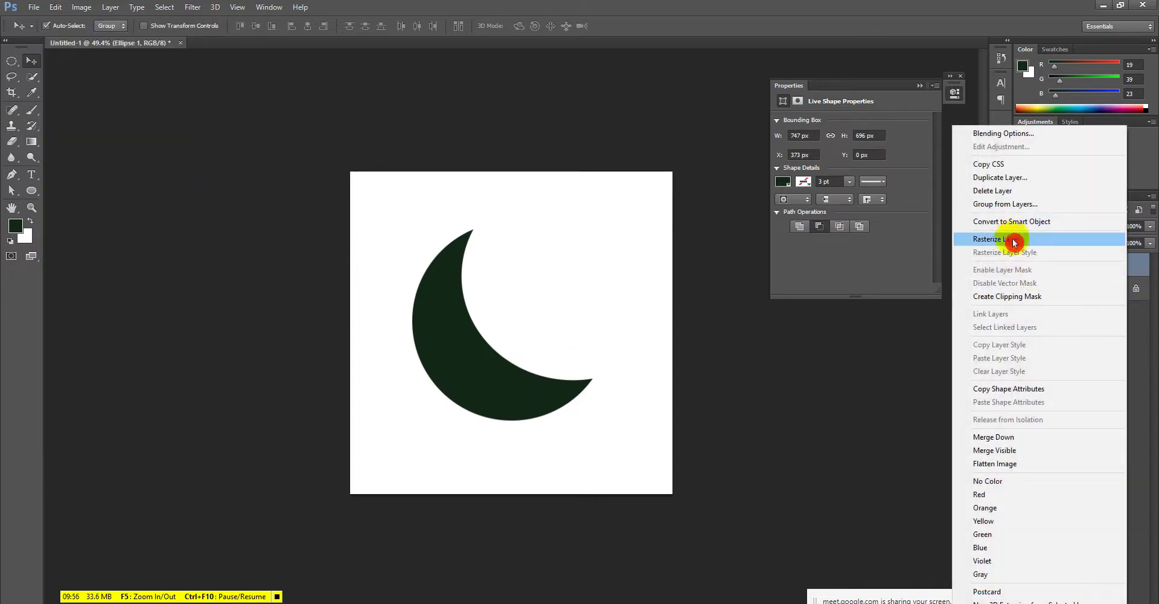
left_click(1020, 239)
- Dismiss the Meet join request, return to Photoshop, and reopen the Edit menu
mouse_move(568, 601)
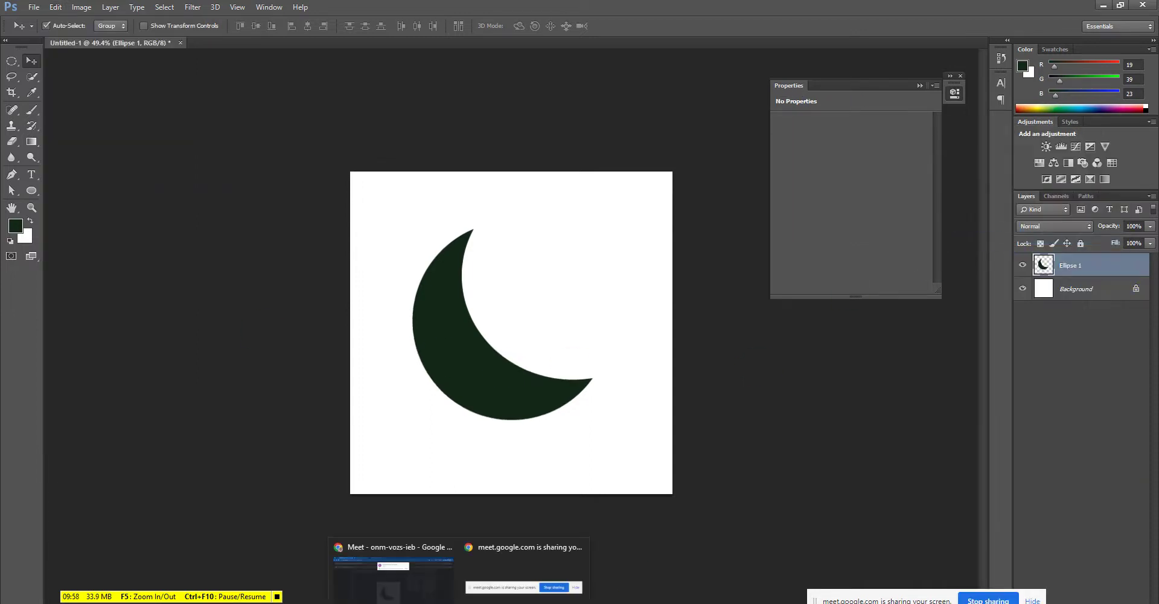
left_click(423, 574)
left_click(699, 125)
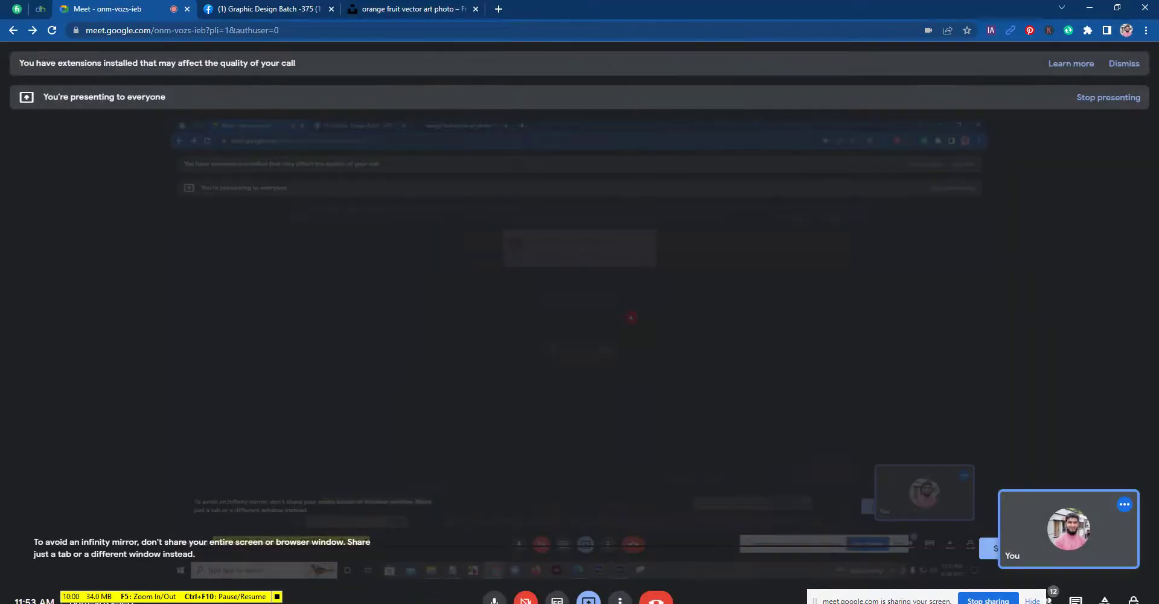
key("alt+Tab")
left_click(56, 7)
left_click(58, 8)
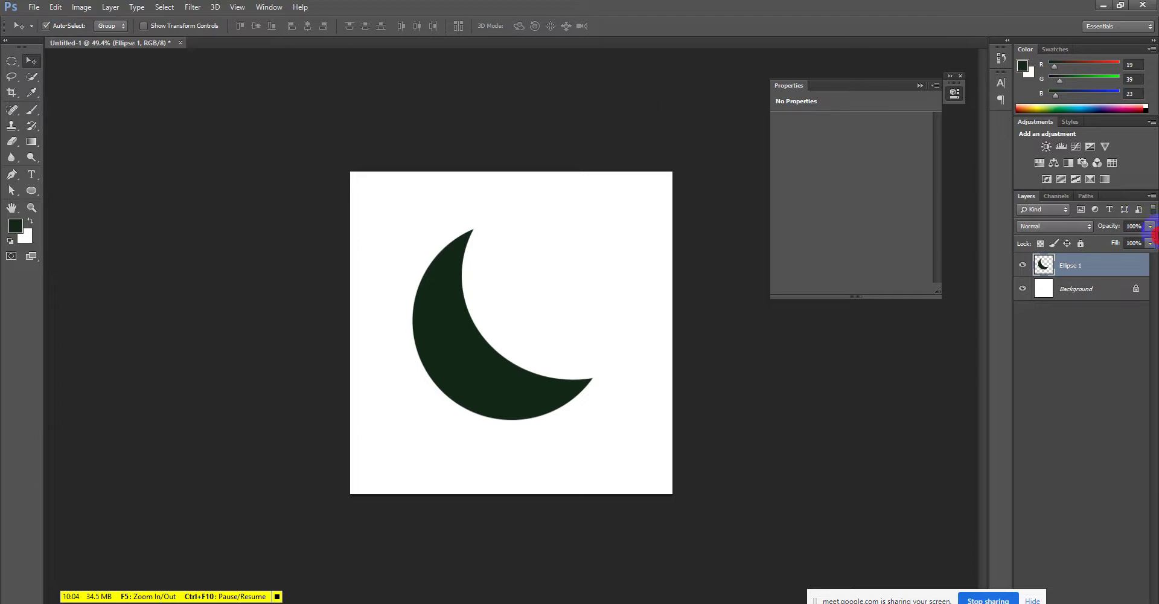
- Load the crescent as a selection, browse the Edit menu, then deselect it
left_click(1050, 268, "ctrl")
left_click(64, 6)
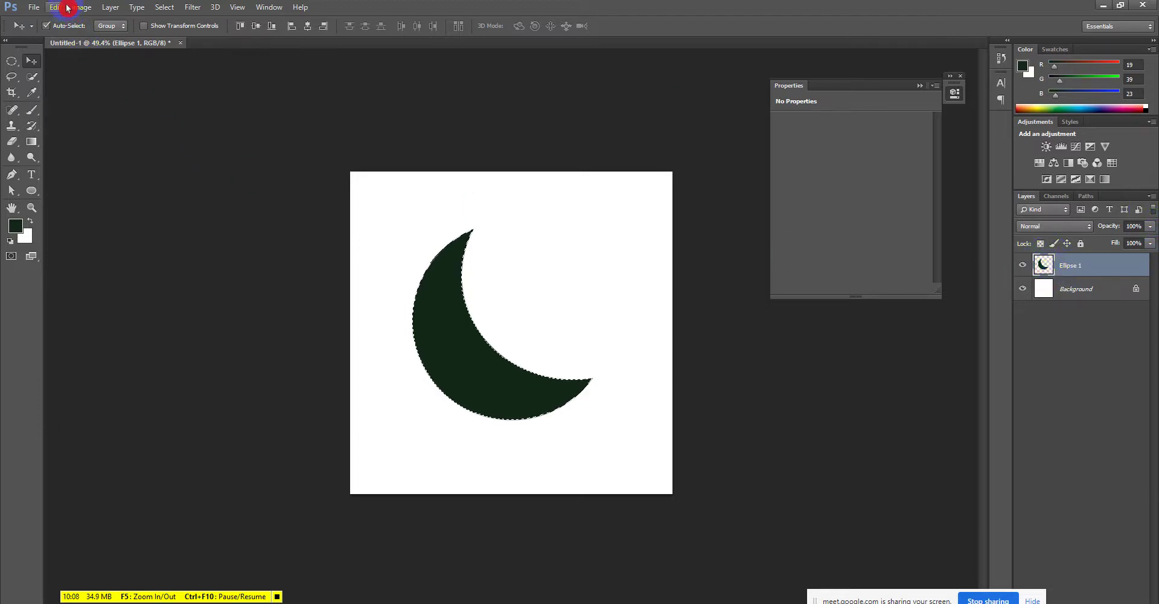
left_click(64, 6)
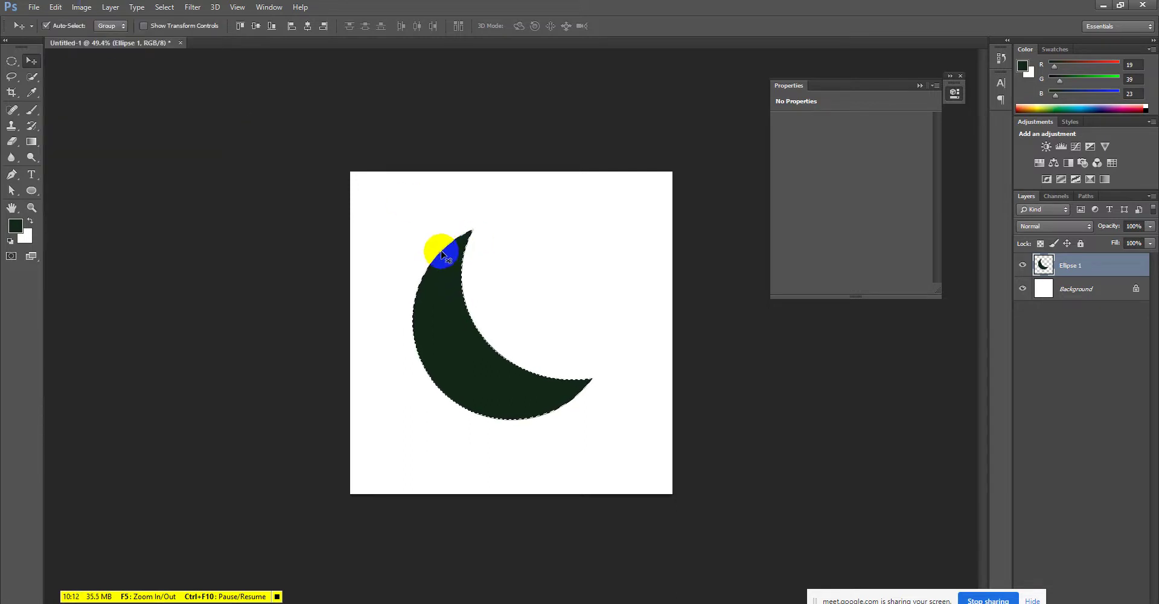
key("ctrl+d")
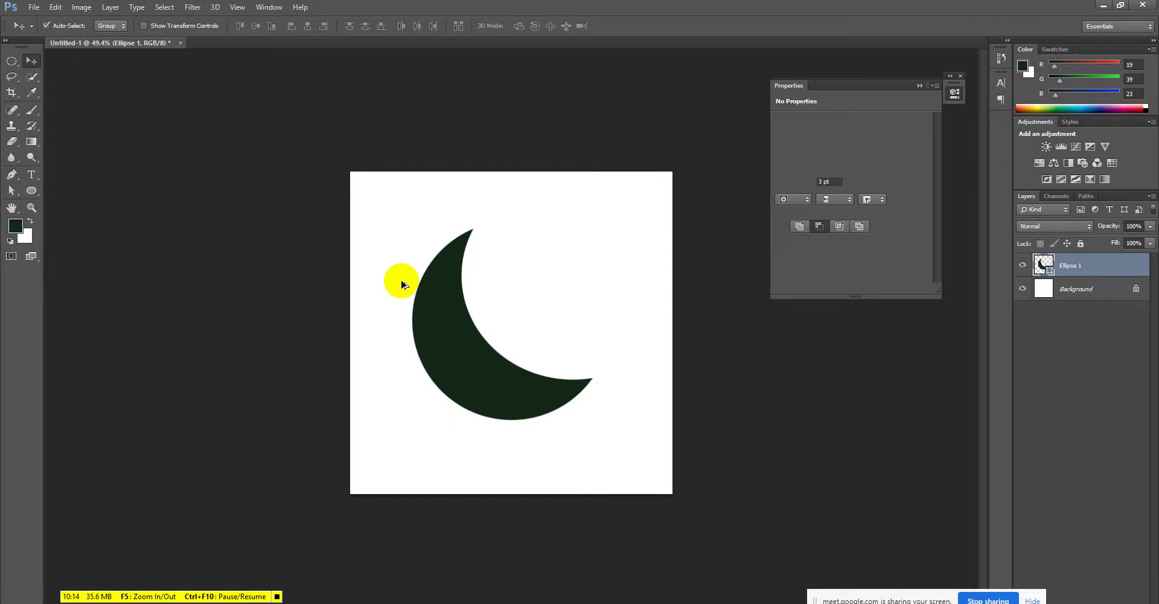
- Convert Ellipse 1 to a smart object, then quit Photoshop without saving
right_click(1122, 276)
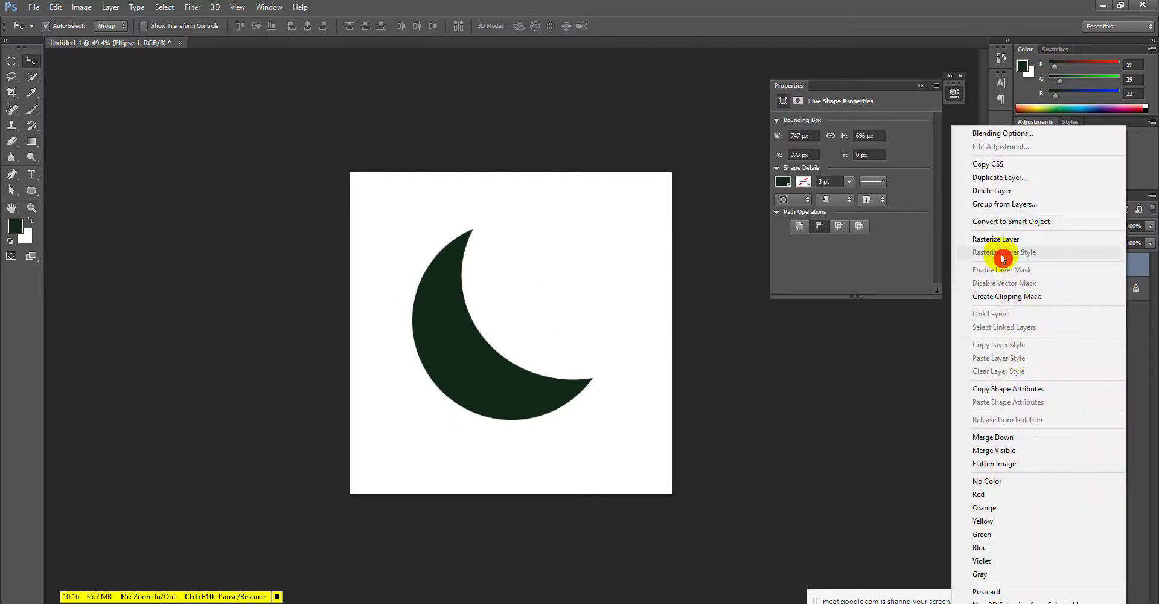
left_click(978, 221)
left_click(55, 9)
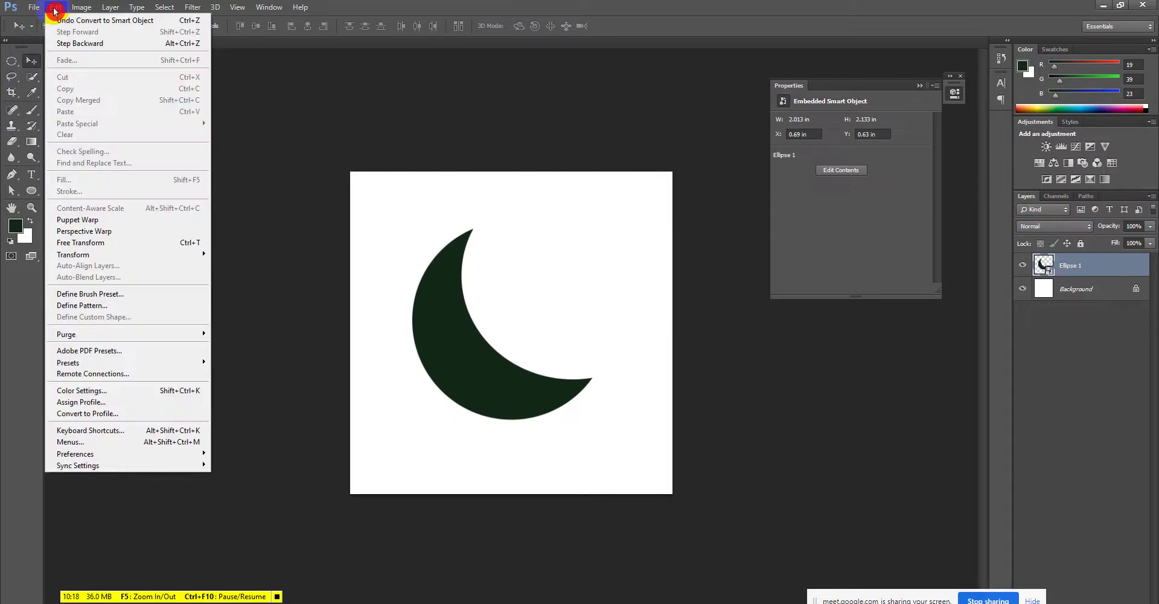
left_click(55, 9)
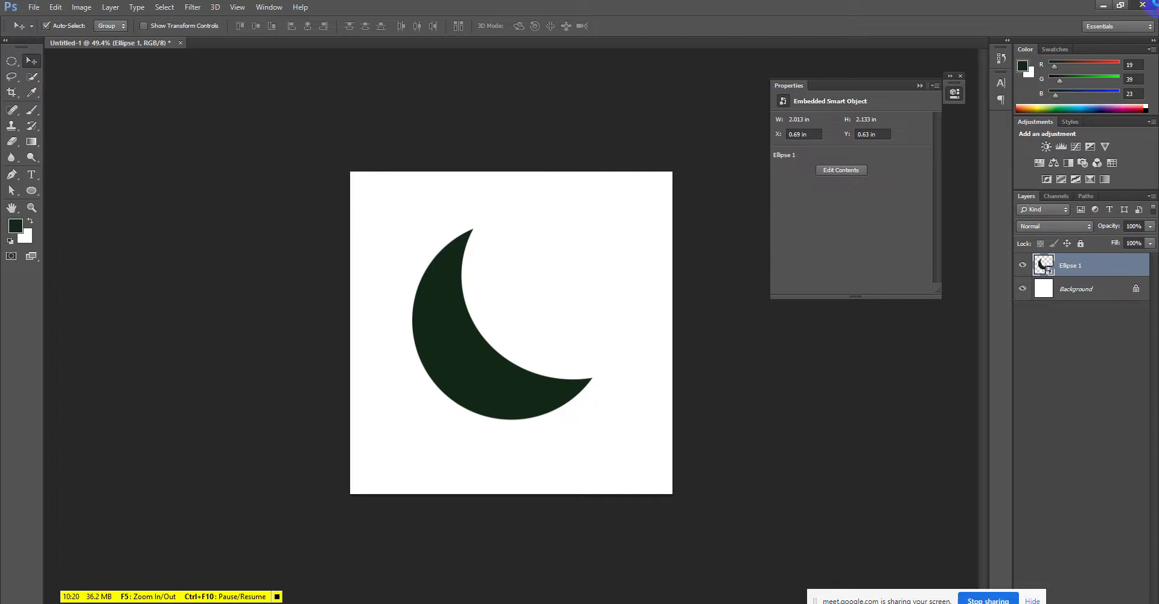
left_click(1143, 5)
left_click(599, 240)
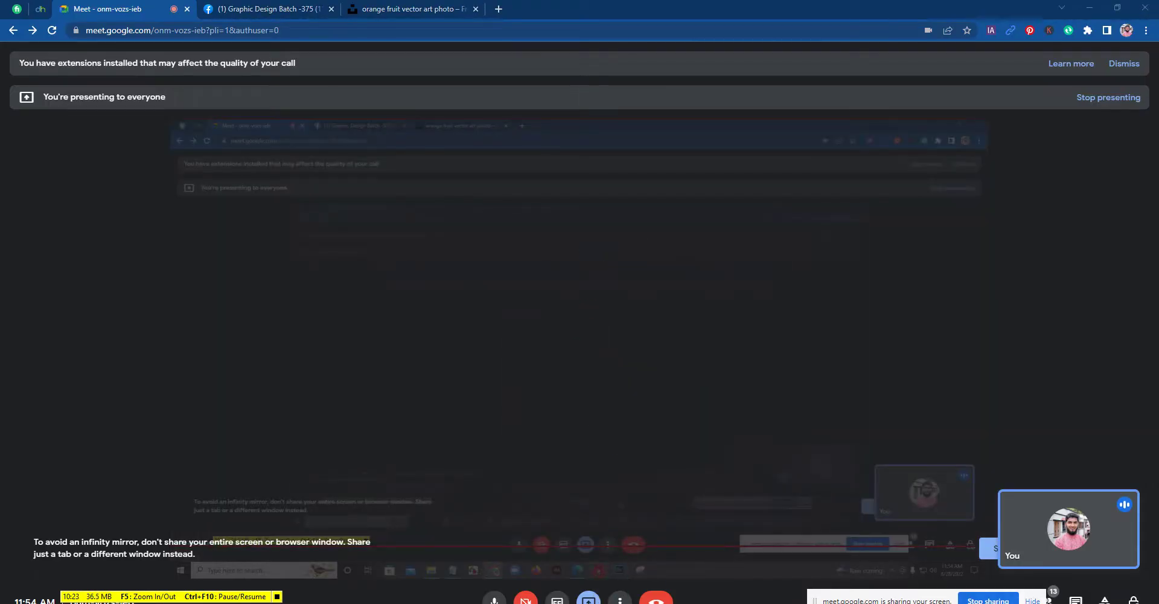
- Relaunch Photoshop, then mute the mic, stop presenting in Meet, and unmute
left_click(538, 407)
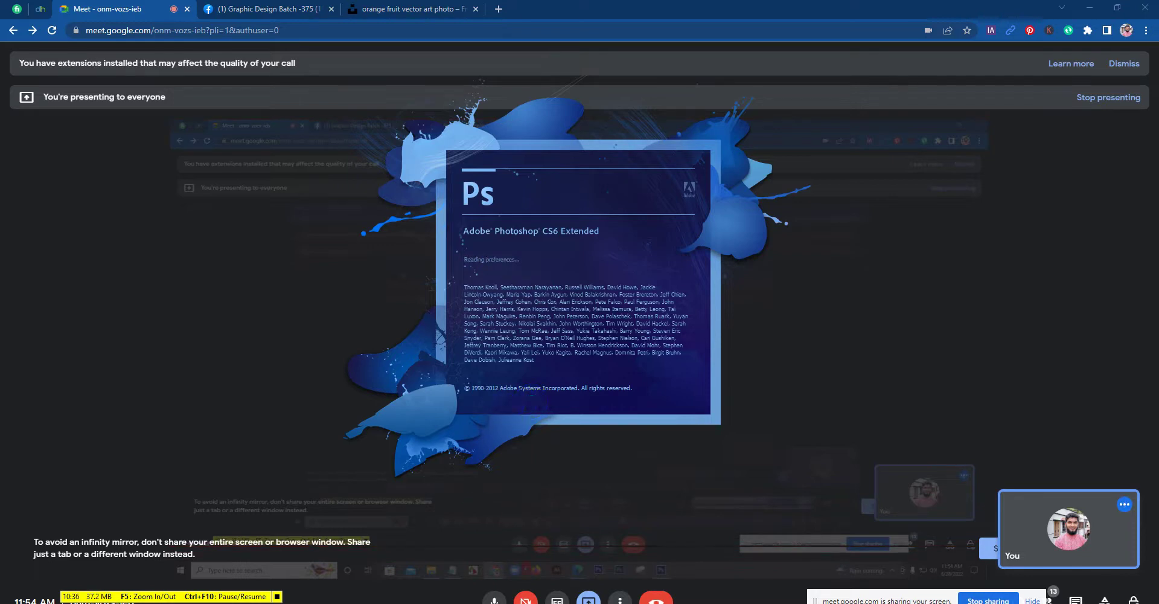
left_click(494, 601)
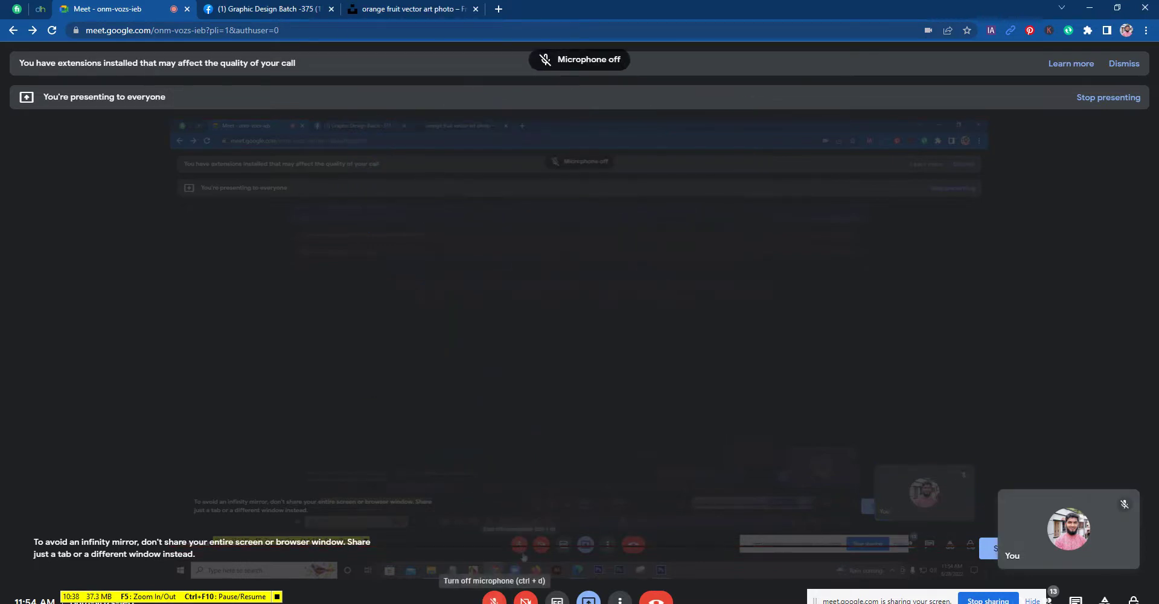
left_click(988, 600)
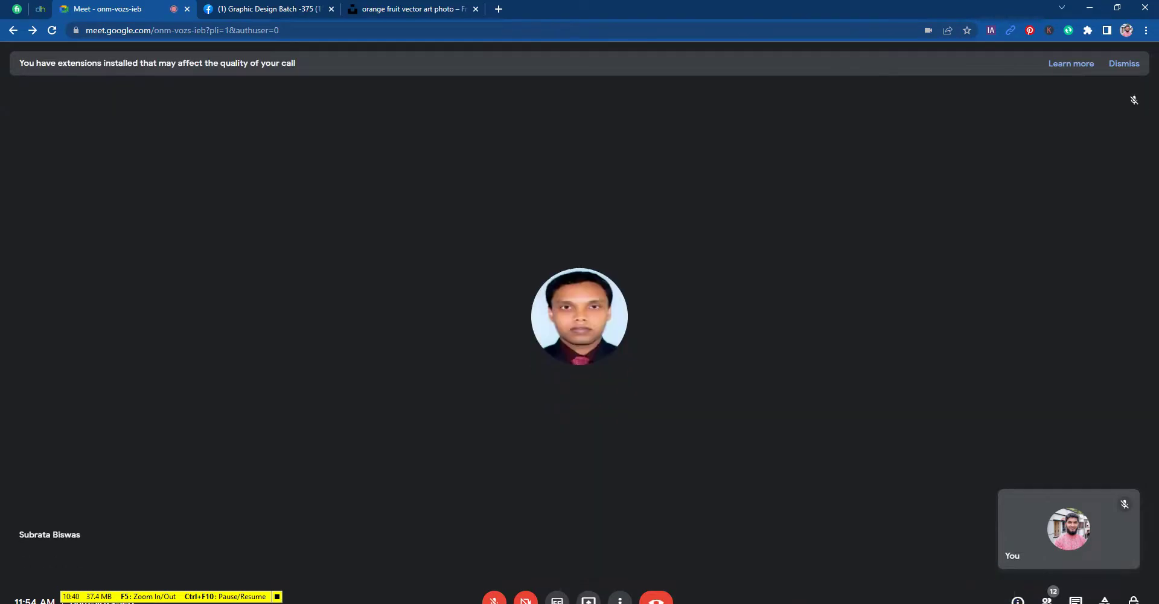
left_click(284, 598)
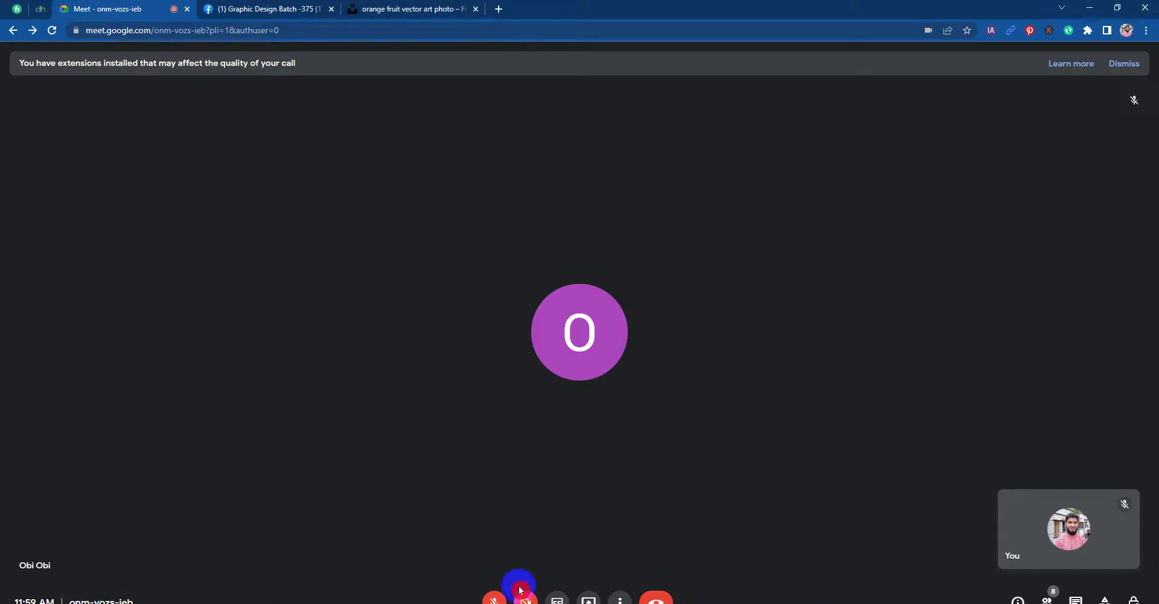
left_click(494, 599)
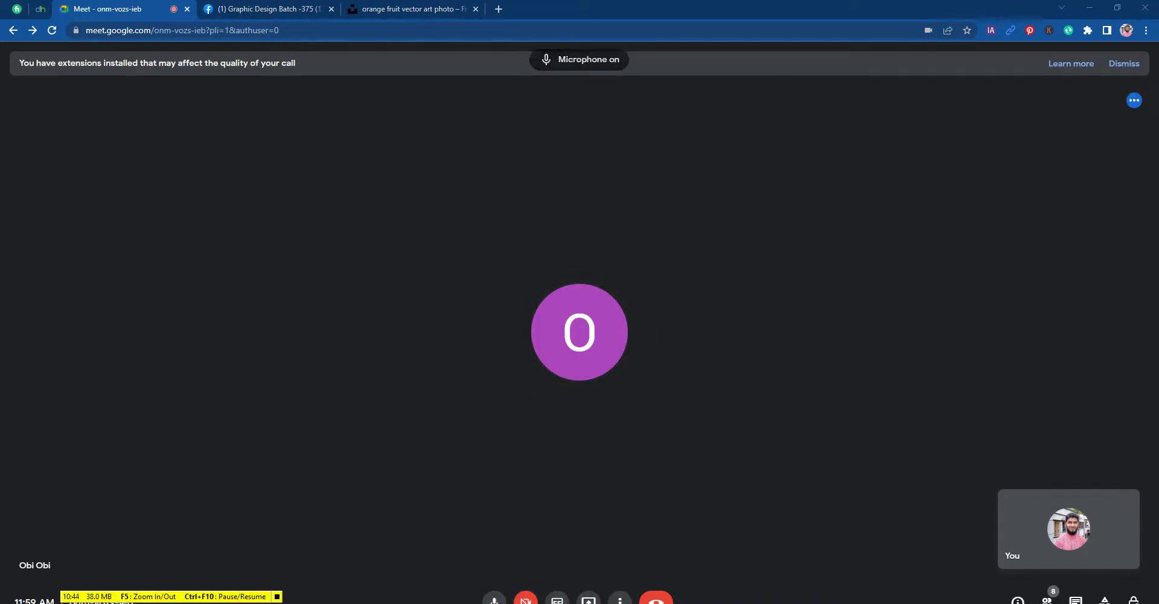
- Present the entire screen again, open the People list, and switch back to Photoshop
left_click(589, 600)
left_click(620, 508)
left_click(546, 220)
left_click(669, 278)
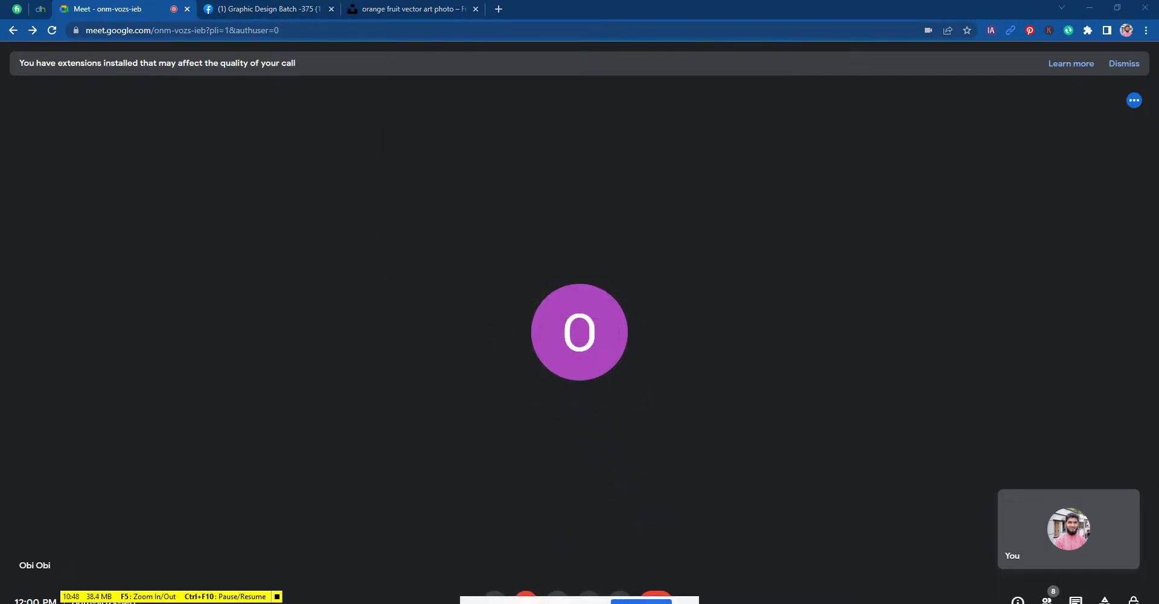
left_click(1047, 600)
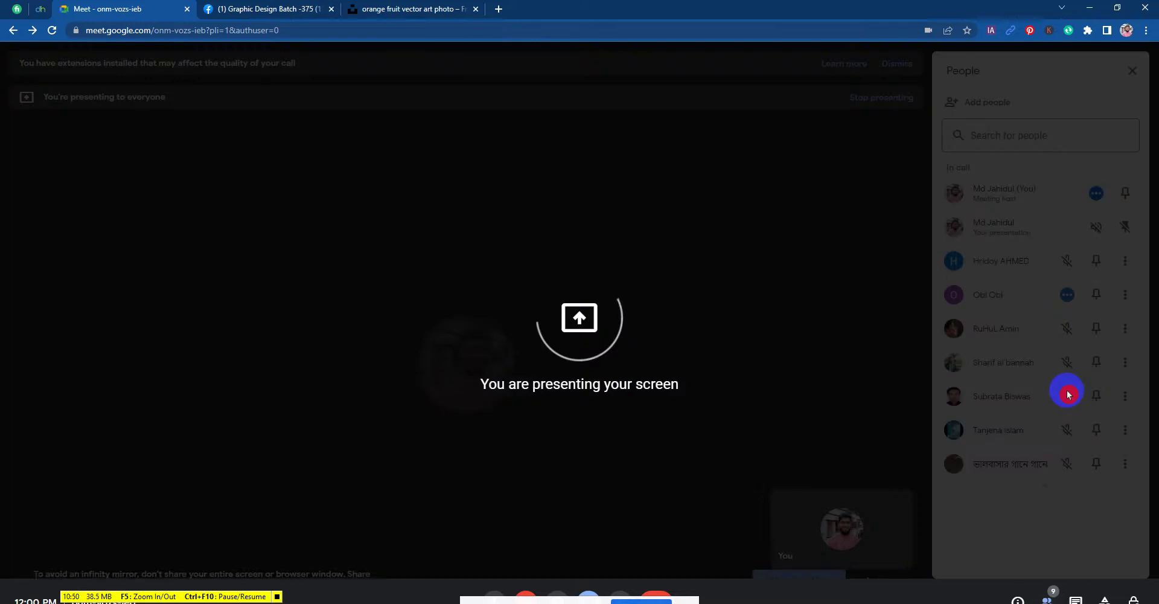
left_click_drag(564, 573, 763, 570)
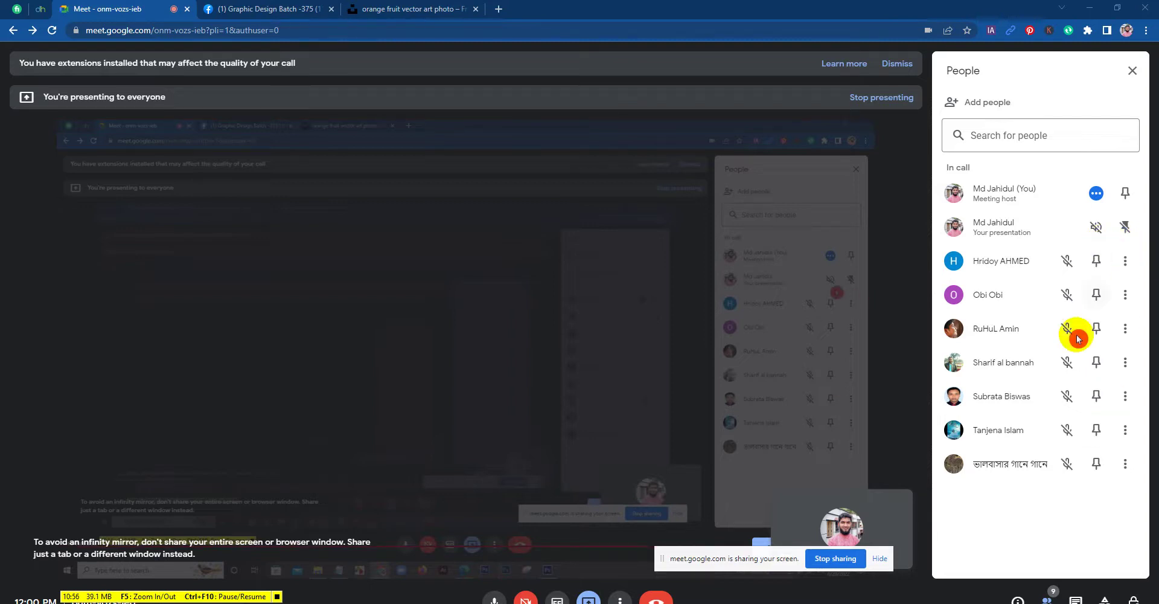
key("alt+Tab")
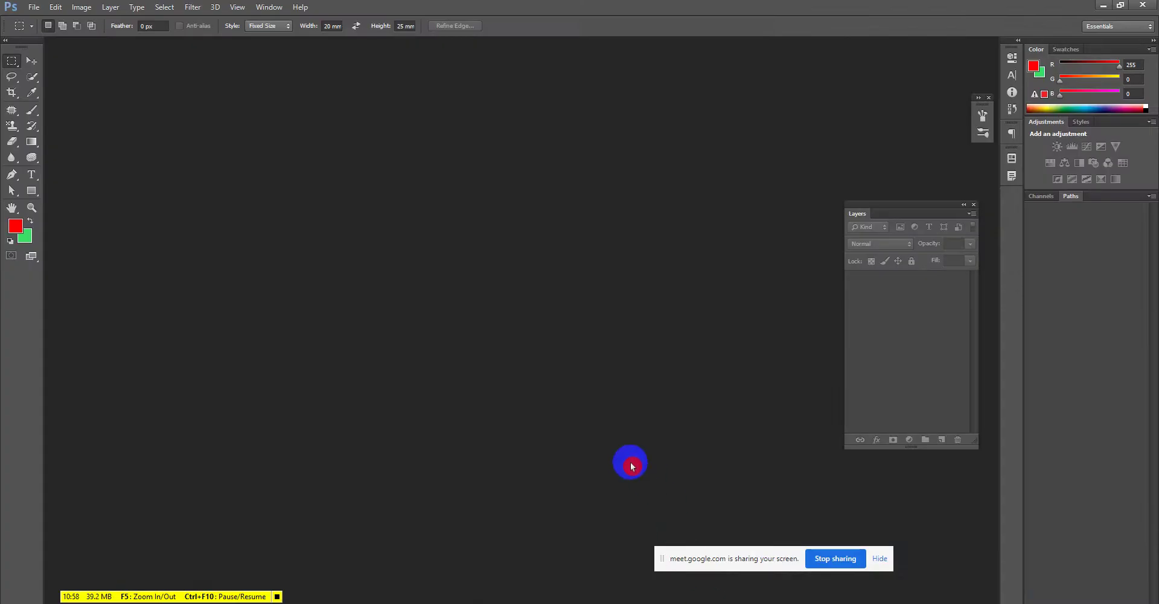
- Cancel the Open dialog, then create a new A4 document (210 × 297 mm, 300 ppi, white background)
left_click(45, 11)
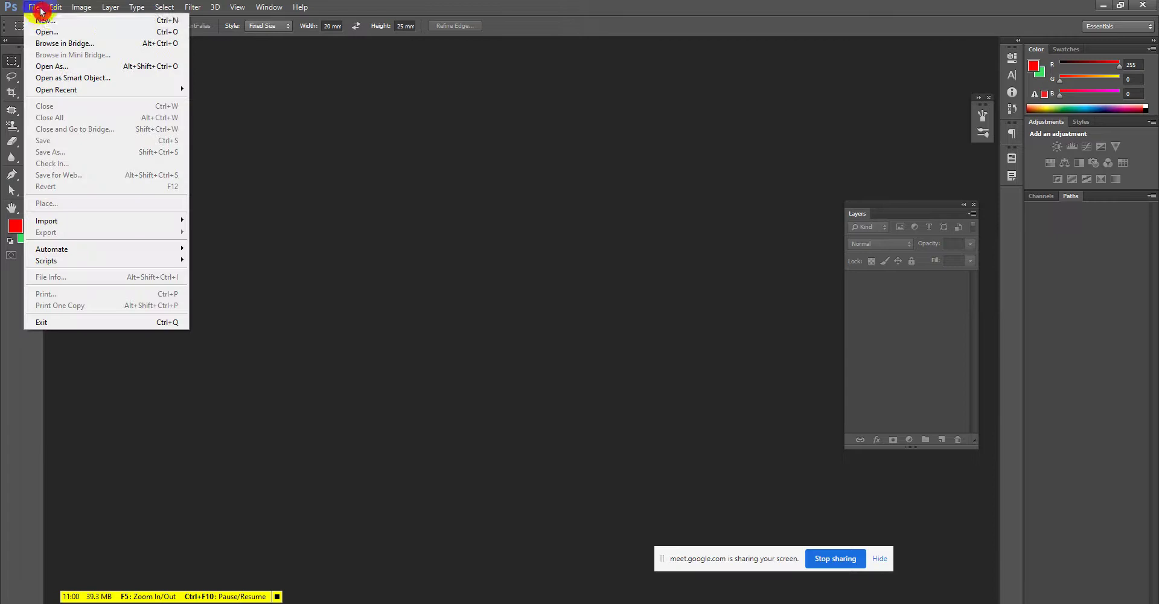
left_click(46, 28)
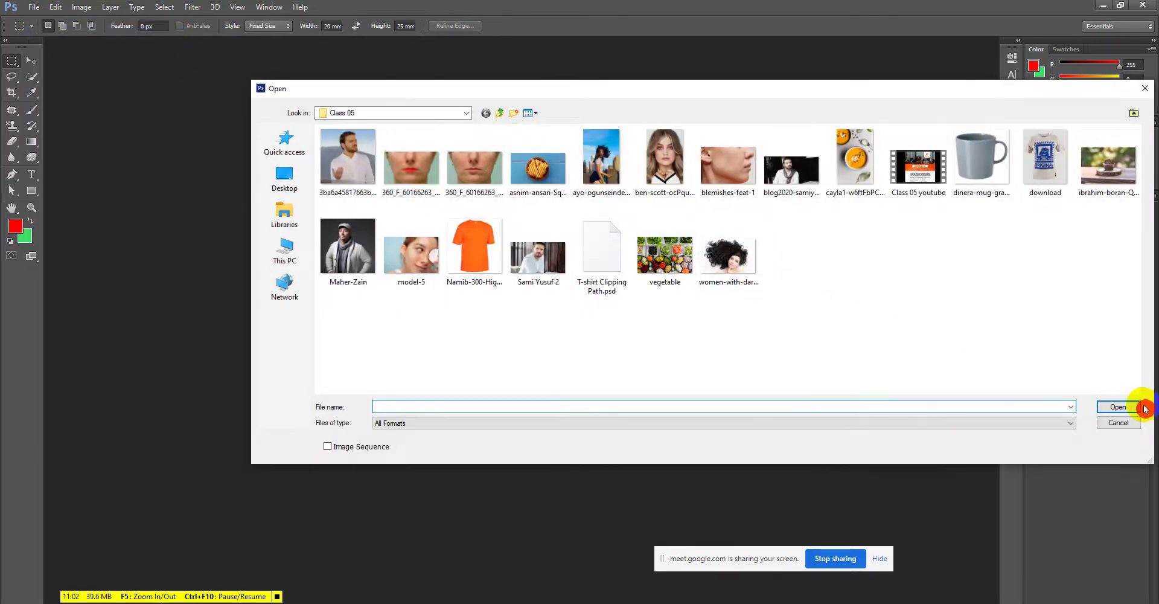
left_click(1139, 422)
left_click(34, 7)
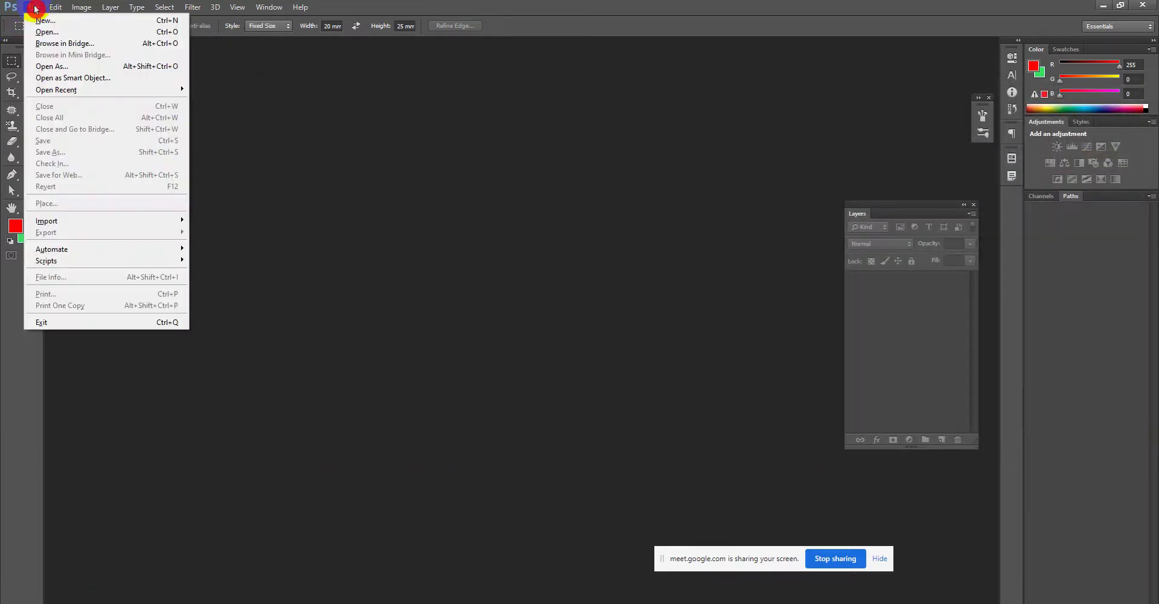
left_click(46, 18)
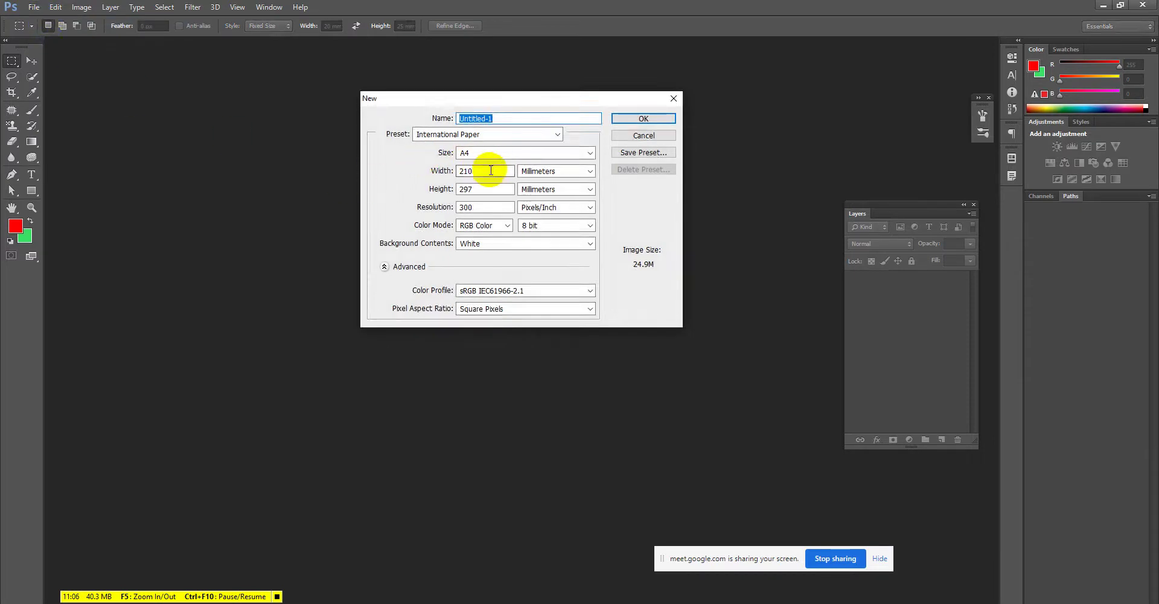
left_click(645, 119)
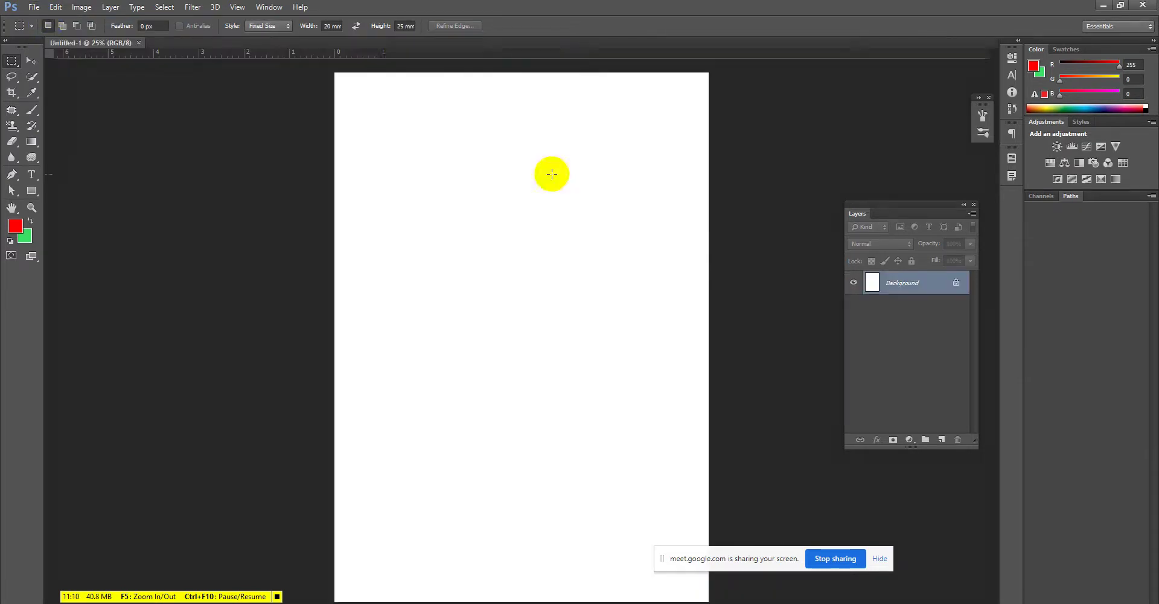
- Hide the rulers, draw an ellipse near the page centre and fill it with red #ff0000
key("ctrl+r")
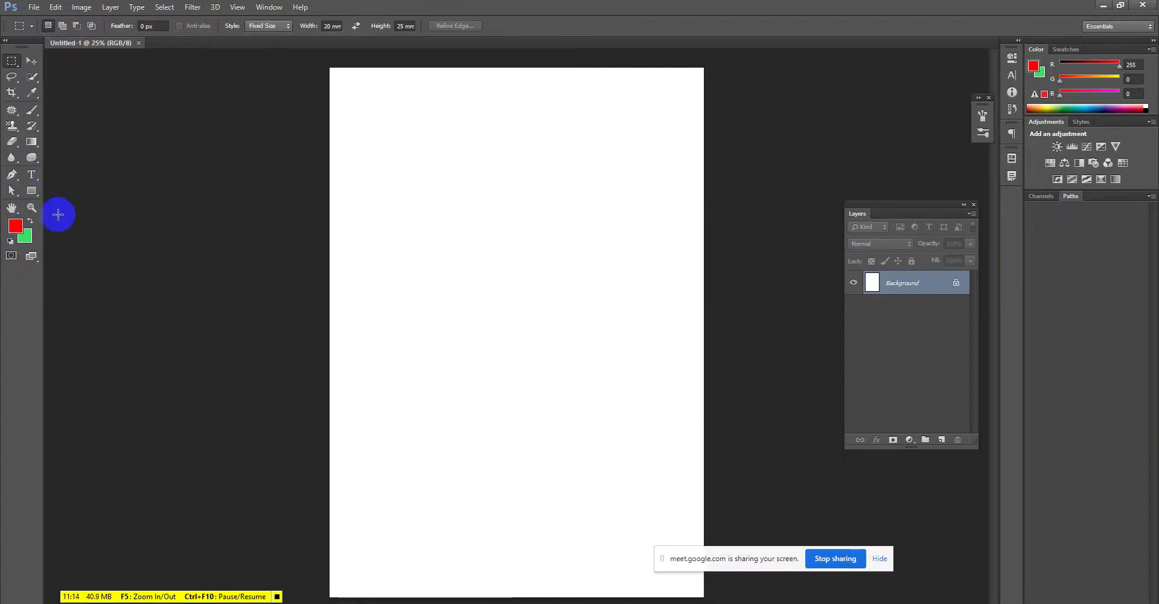
left_click(32, 194)
left_click_drag(31, 195, 83, 212)
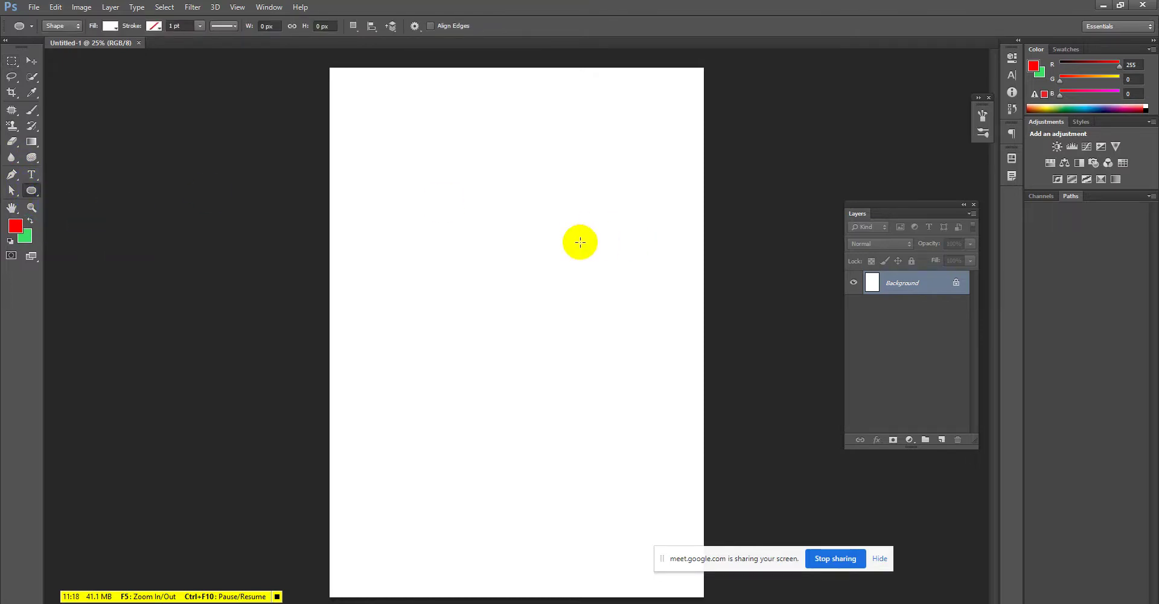
left_click_drag(448, 202, 680, 395)
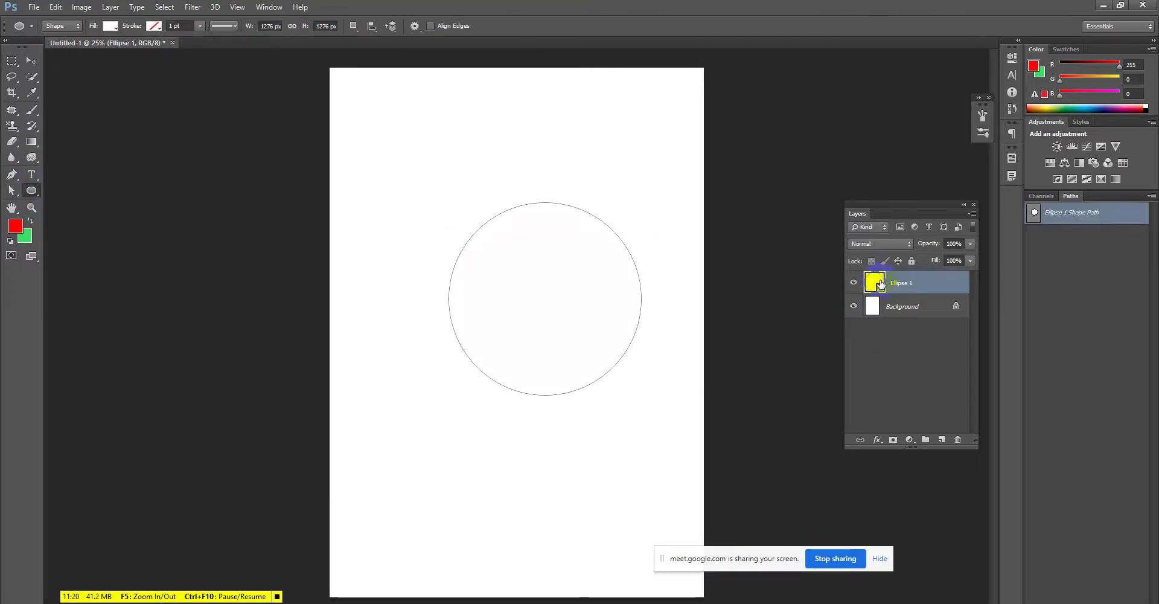
double_click(873, 282)
type("ff0000")
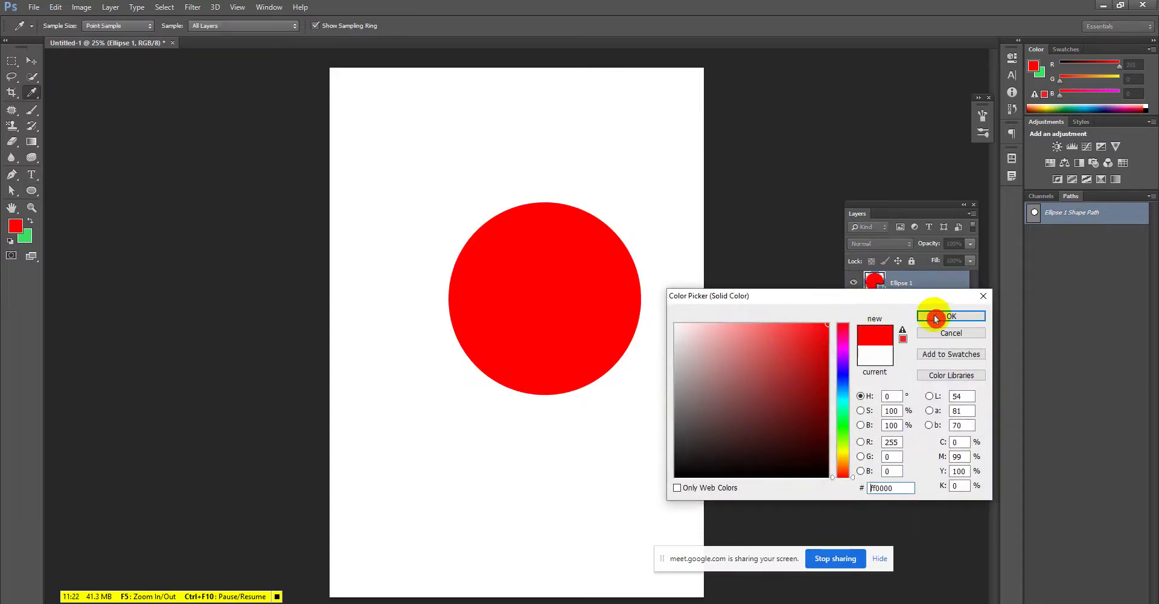
left_click(951, 316)
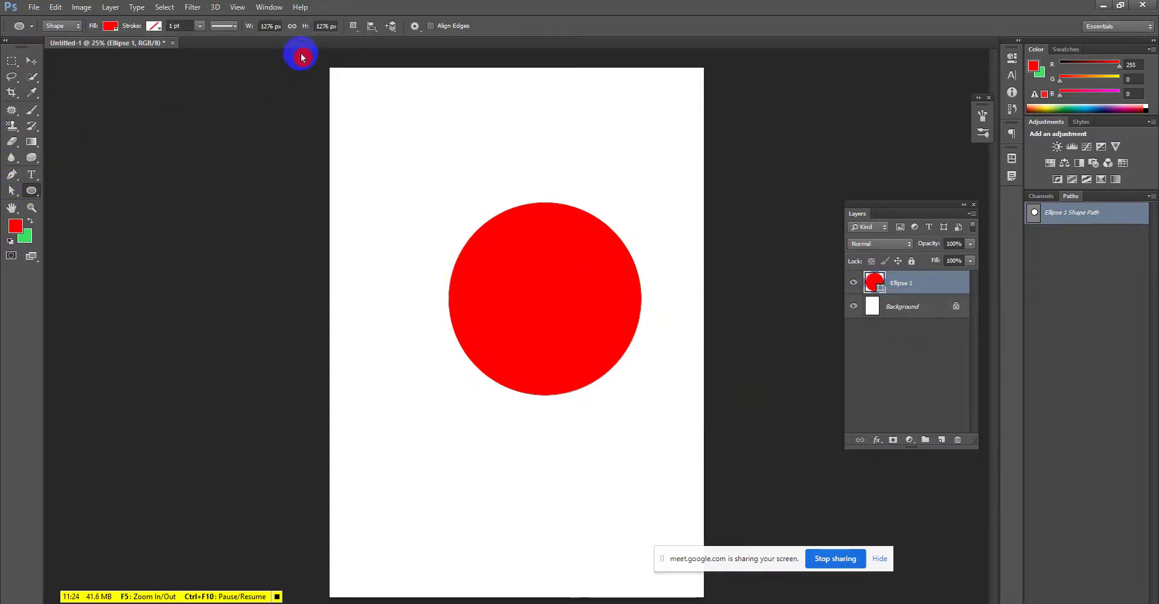
- Subtract an overlapping ellipse to carve a crescent, then move it left and down
left_click(356, 27)
left_click(369, 64)
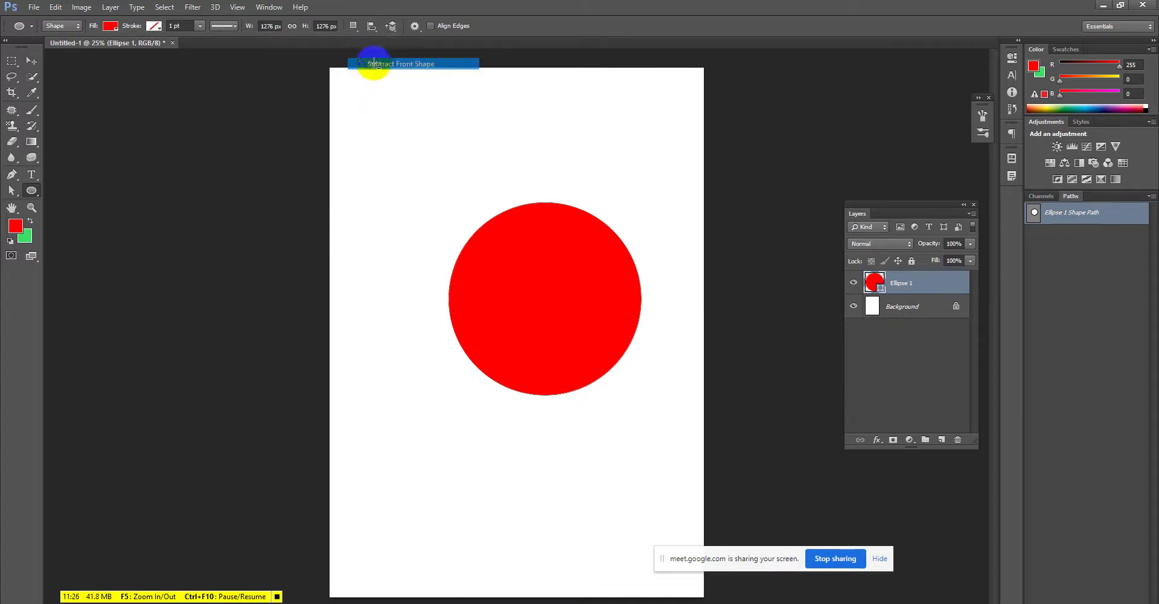
mouse_move(628, 165)
left_mouse_down()
mouse_move(481, 337)
mouse_move(435, 325)
mouse_move(431, 345)
left_mouse_up()
left_click(31, 61)
left_click_drag(590, 367, 599, 406)
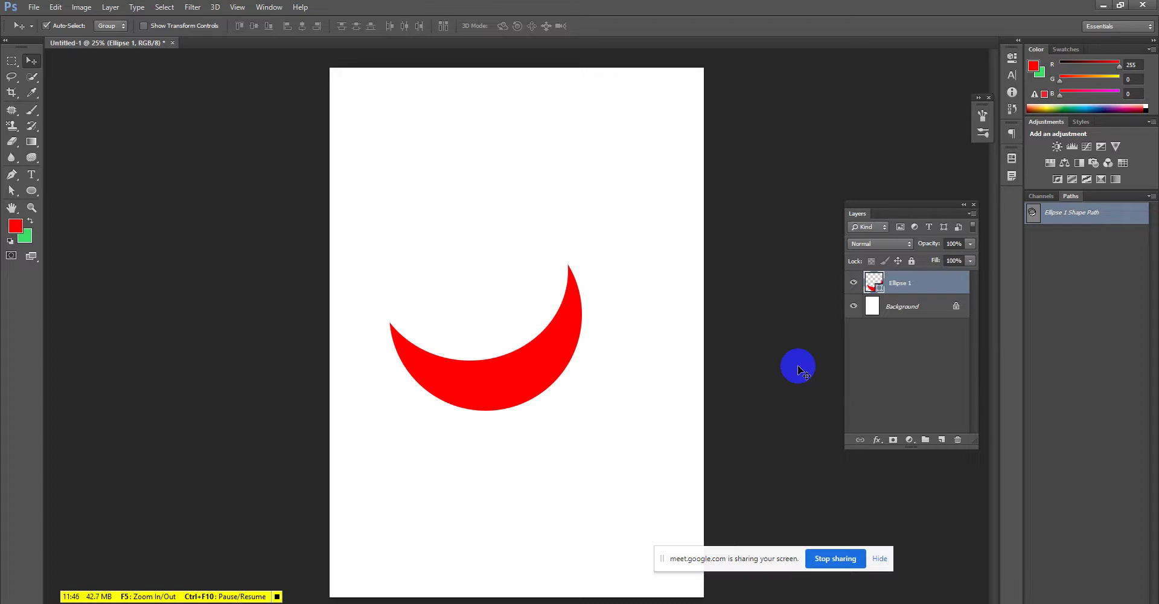
- Define the crescent as a custom shape named 'Shape 2'
left_click(55, 7)
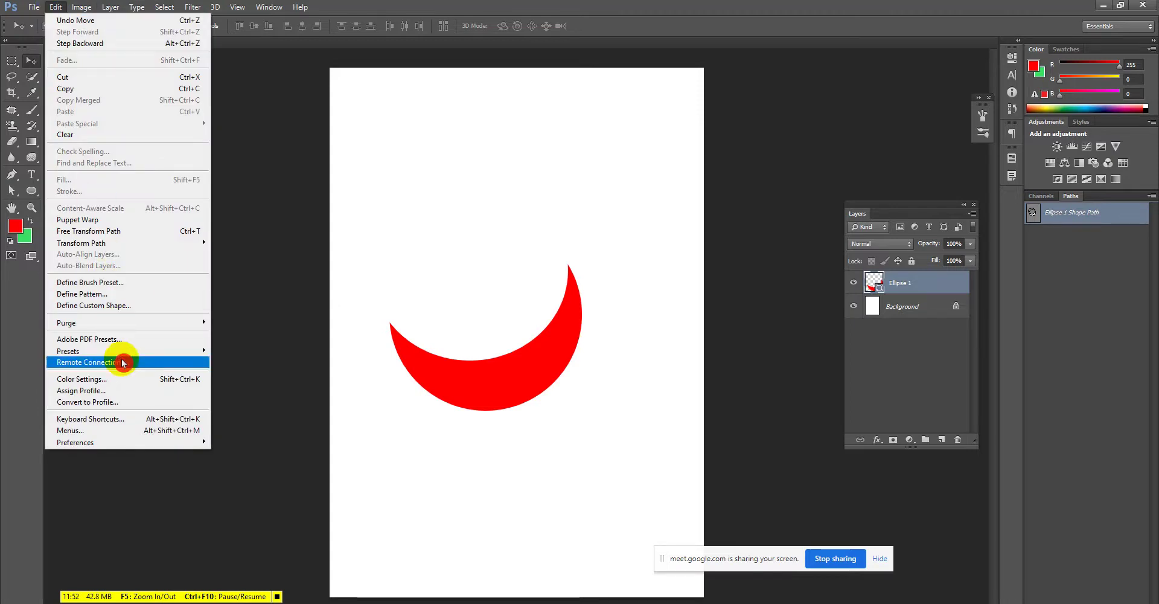
left_click(117, 310)
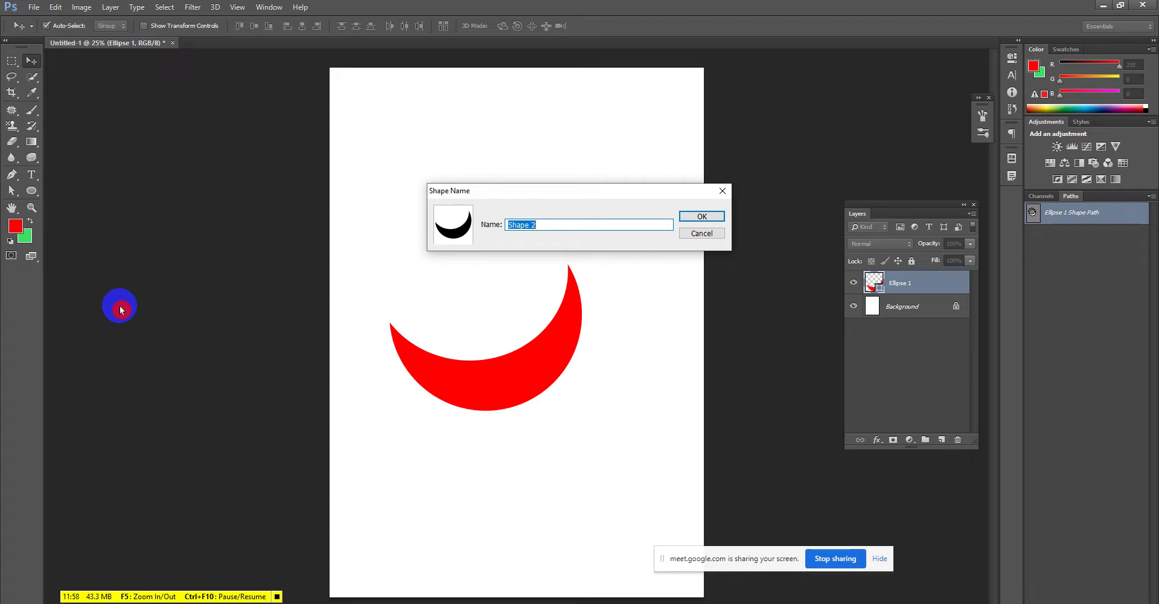
left_click(691, 218)
- Delete the Ellipse 1 layer, leaving only the Background
left_click_drag(31, 190, 85, 215)
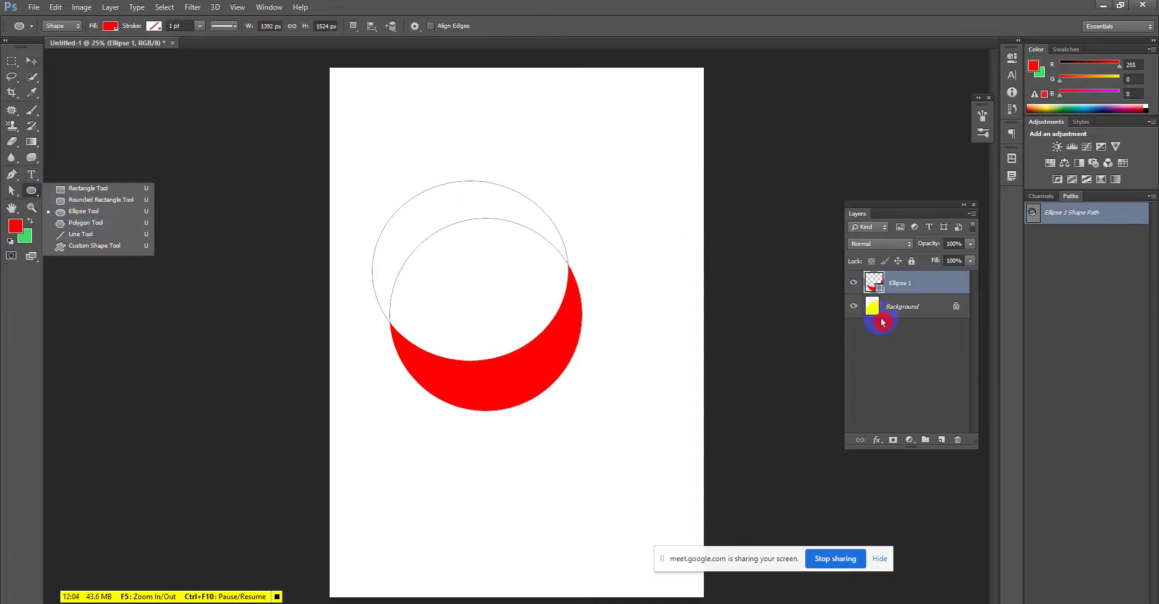
left_click(928, 285)
key("Delete")
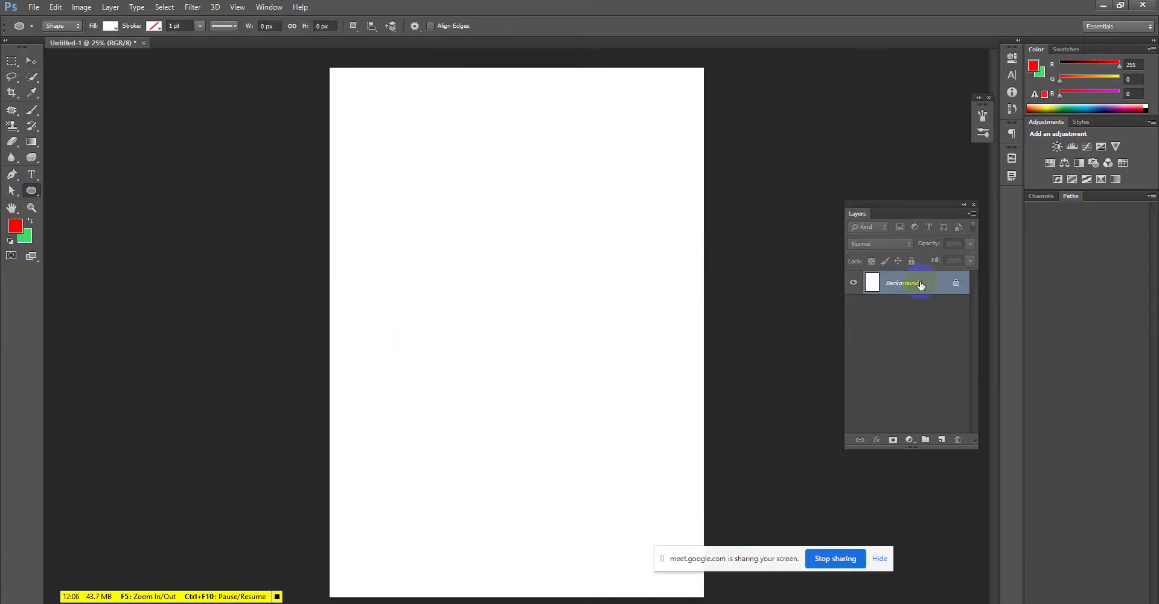
- Choose the Custom Shape Tool and pick the saved crescent from the shape picker
left_click(29, 194)
left_click_drag(29, 194, 92, 250)
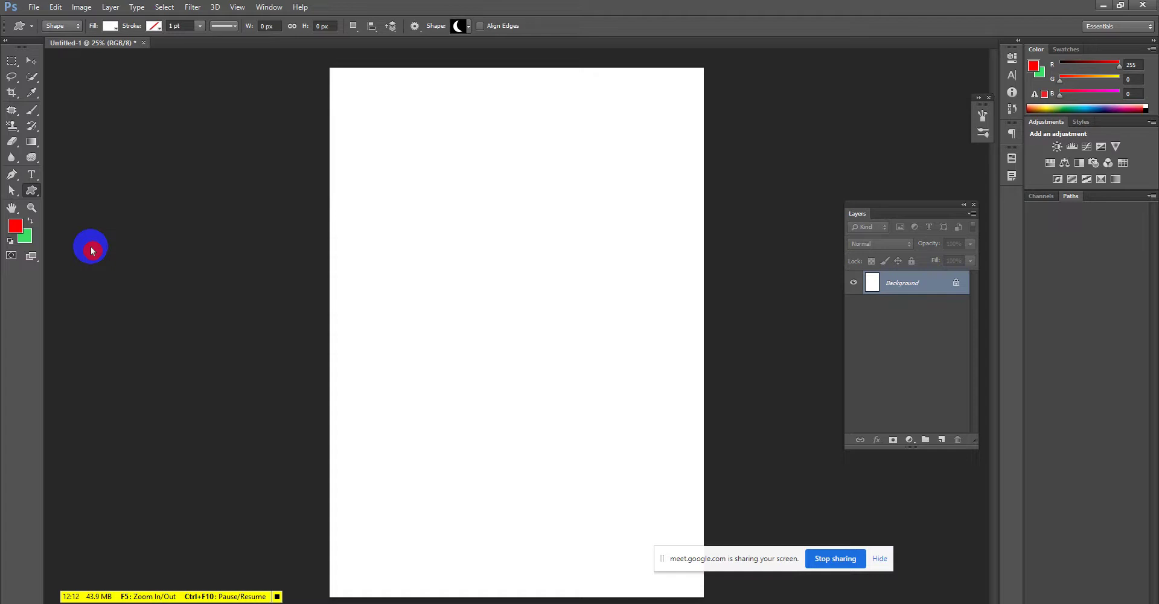
left_click(469, 27)
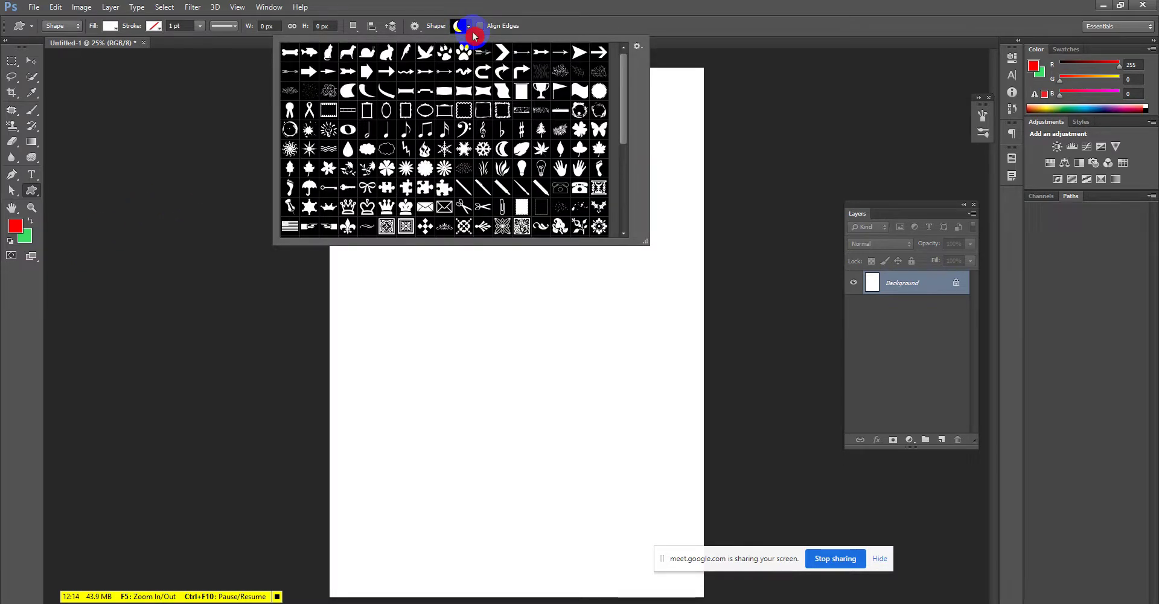
scroll(473, 46, "down", 2)
scroll(480, 66, "down", 2)
scroll(489, 98, "down", 2)
scroll(489, 98, "down", 2)
scroll(480, 97, "down", 1)
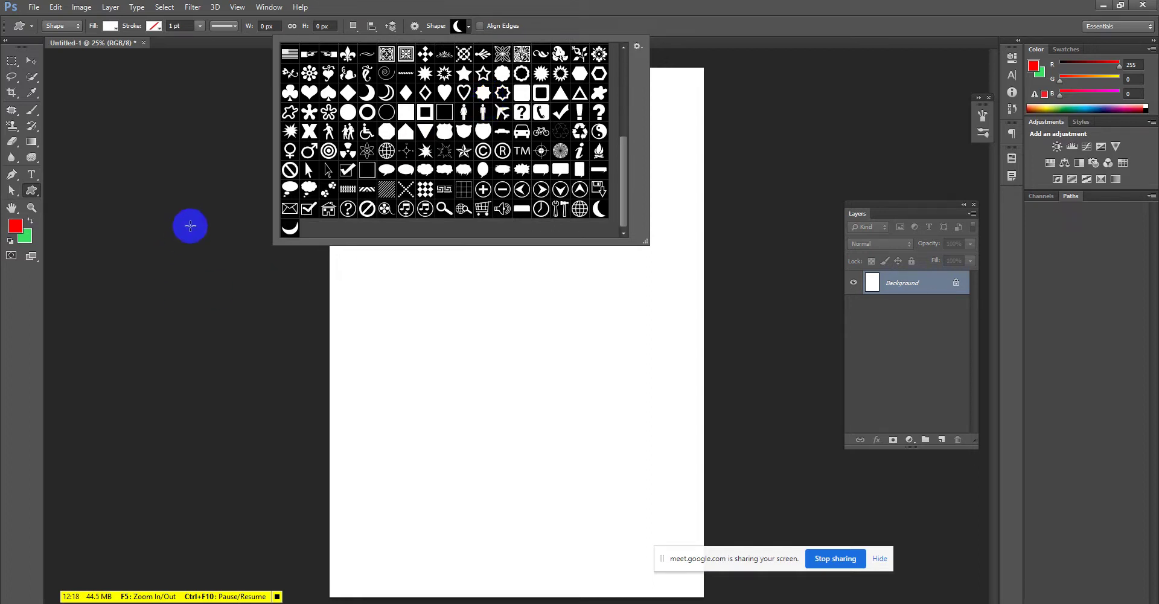
left_click(289, 229)
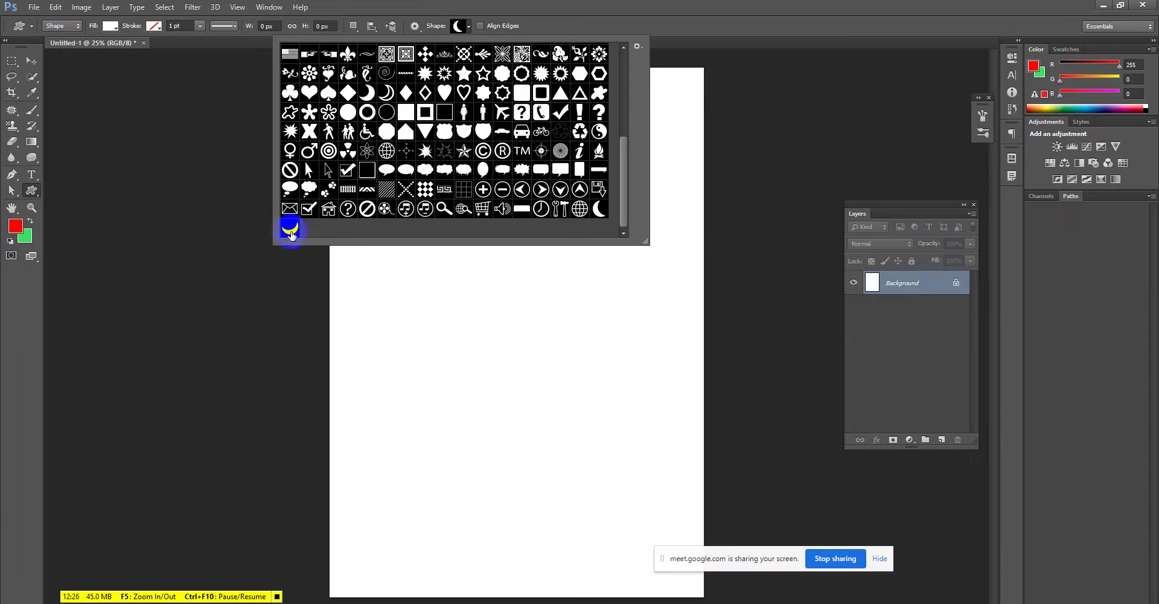
- Draw two red-filled crescents, one at the lower left and one near the top
left_click_drag(371, 299, 547, 442)
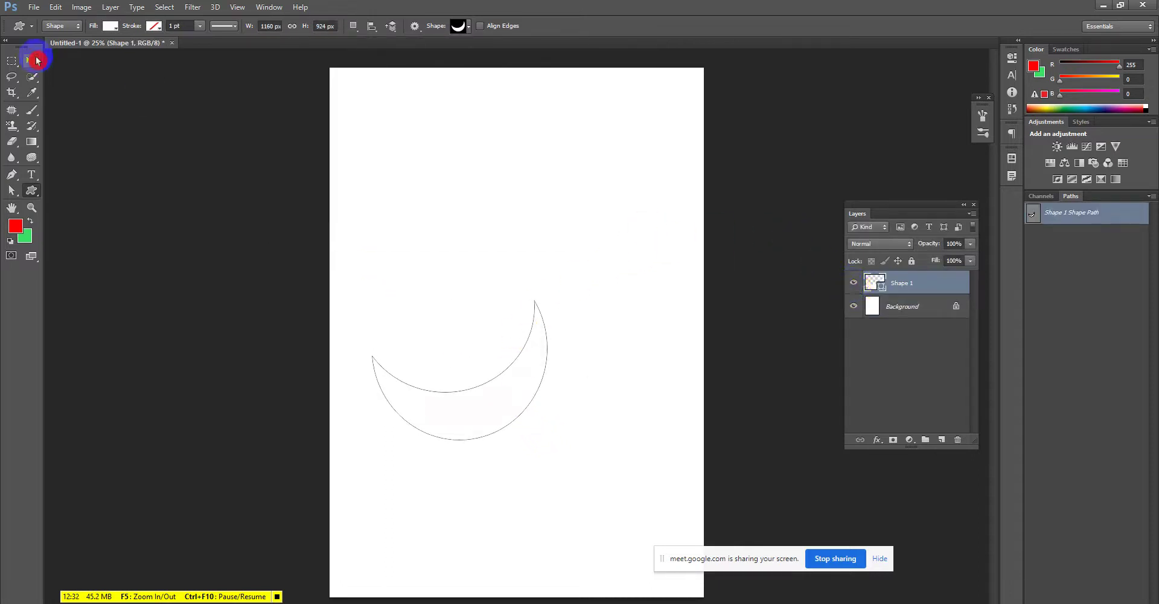
left_click(110, 35)
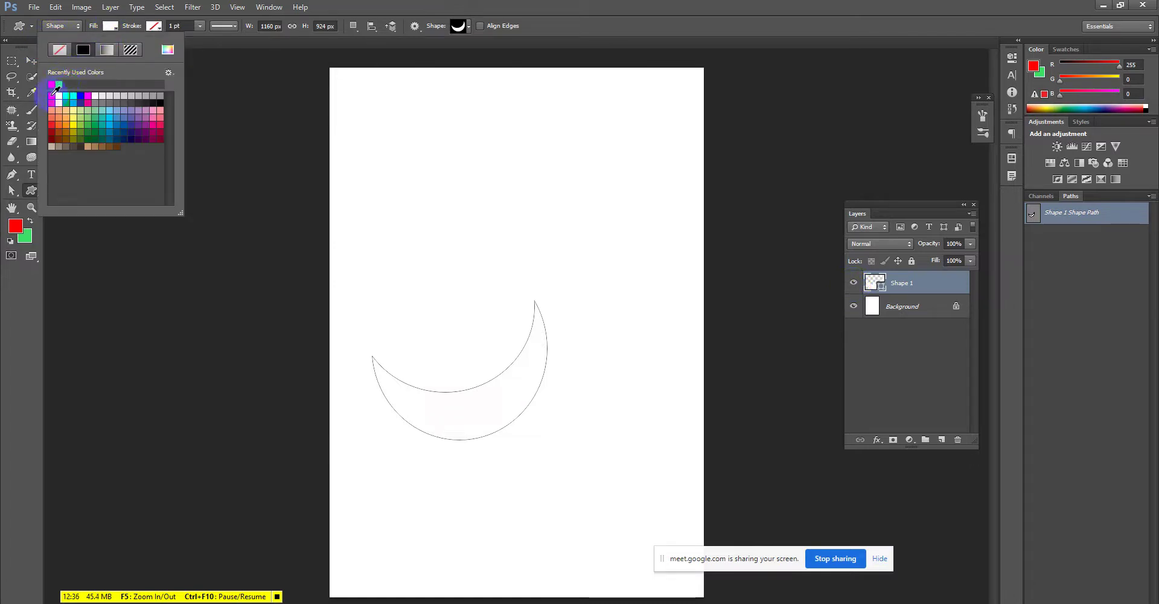
left_click(53, 94)
left_click(95, 69)
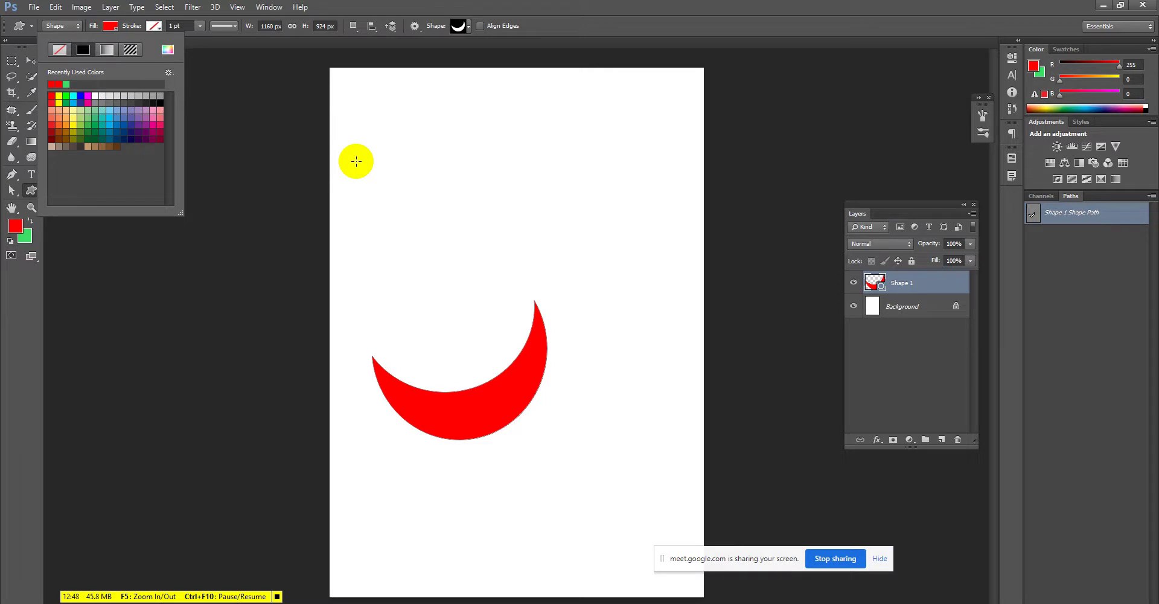
left_click_drag(356, 161, 556, 304)
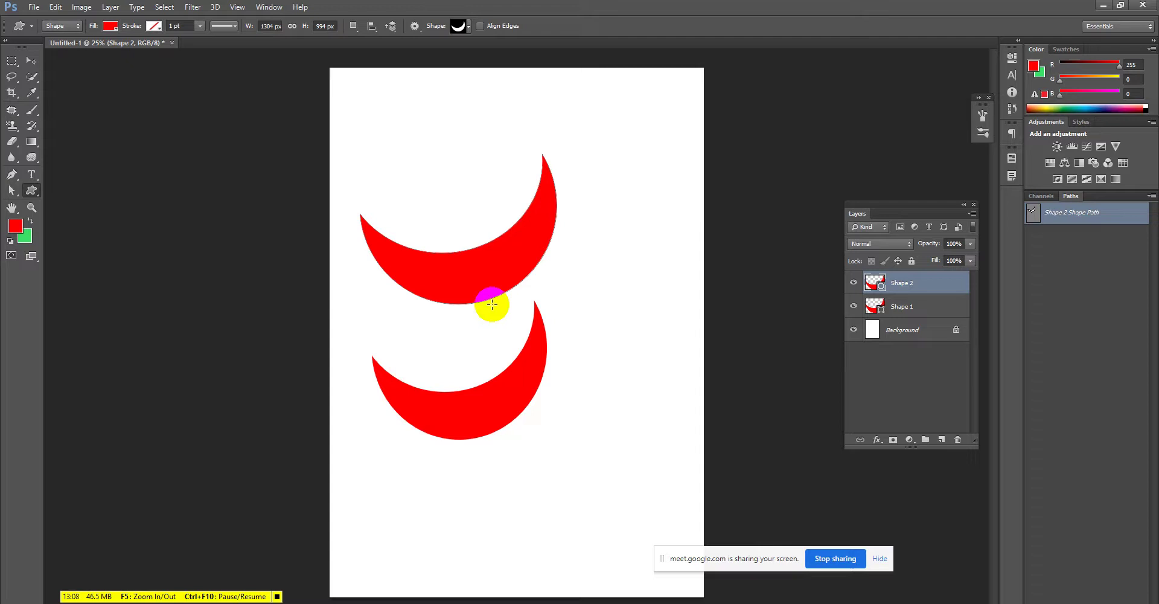
- Delete both crescent layers so only the Background remains
right_click(469, 275)
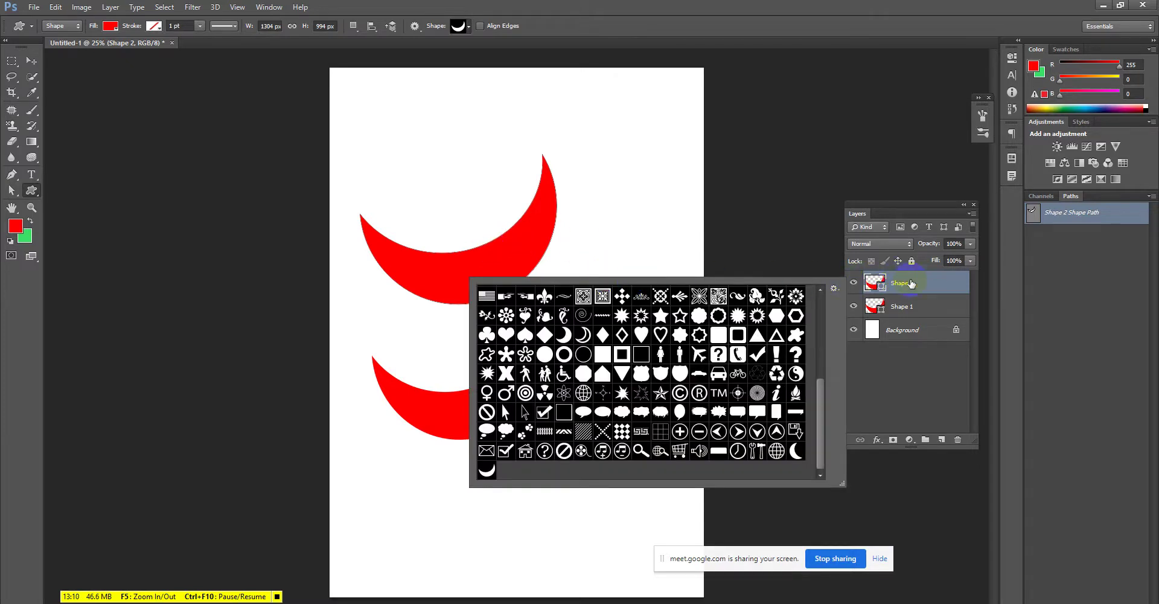
left_click(860, 279)
key("Delete")
key("Delete")
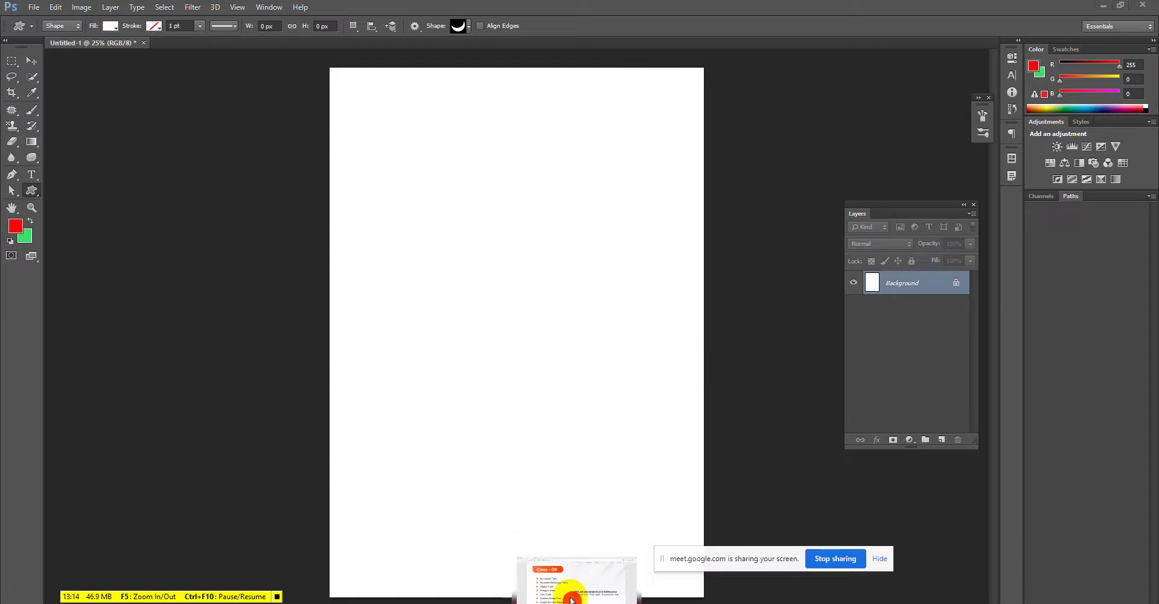
left_click(566, 587)
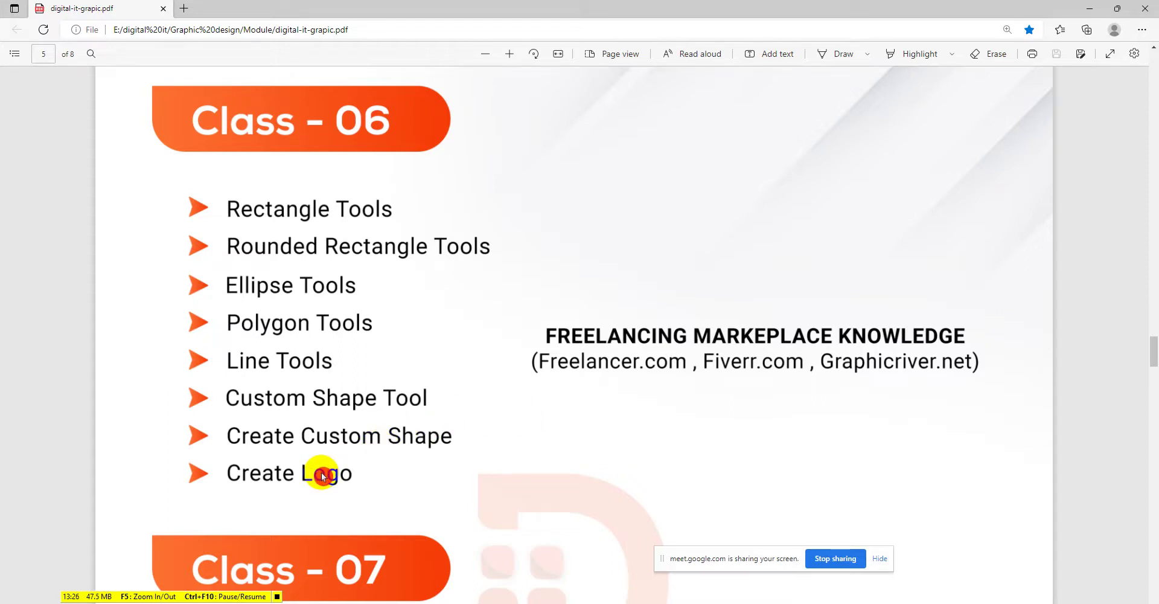
- Scroll the course outline PDF down to Class 13 and back to the Class 06 topics
scroll(331, 476, "down", 3)
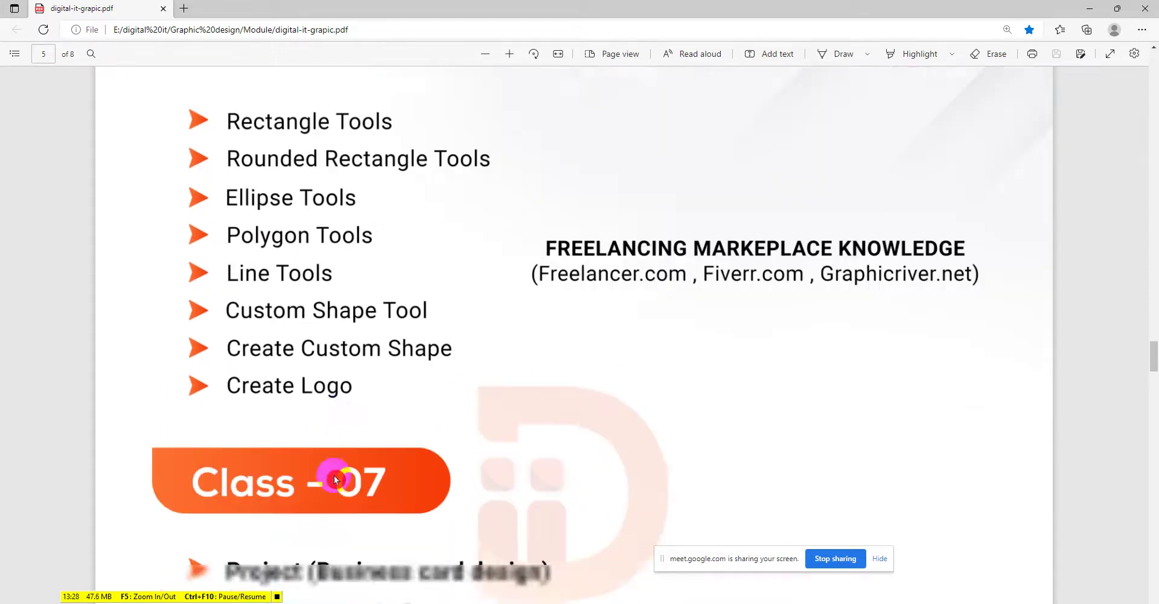
scroll(331, 476, "down", 10)
scroll(331, 471, "down", 8)
scroll(330, 471, "down", 6)
scroll(330, 471, "down", 6)
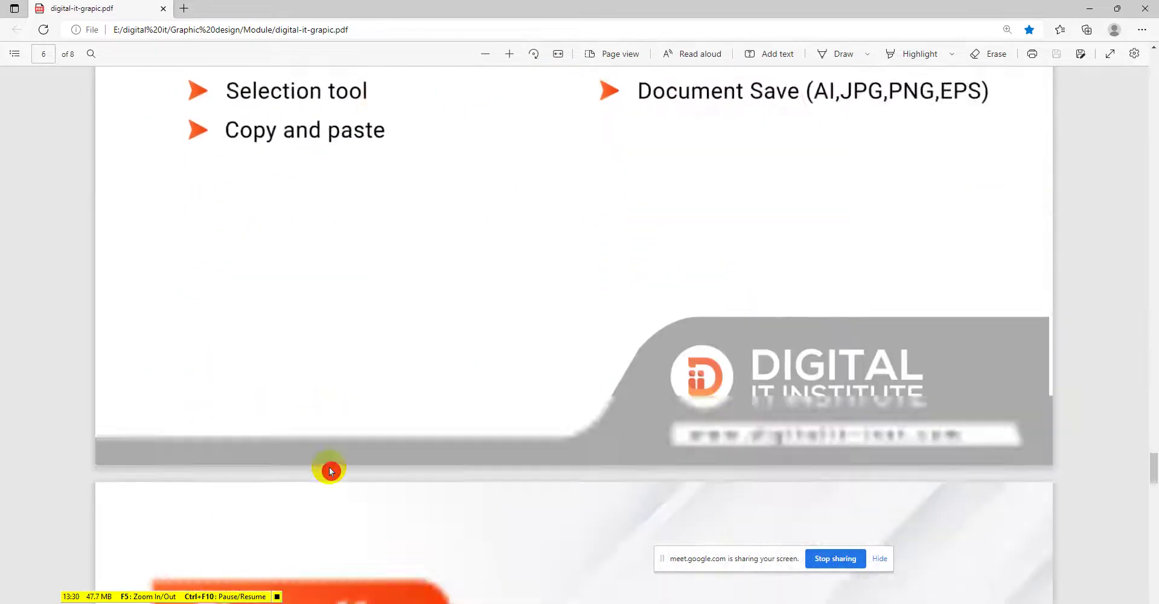
scroll(330, 471, "down", 6)
scroll(329, 471, "down", 6)
scroll(329, 466, "down", 5)
scroll(329, 466, "down", 5)
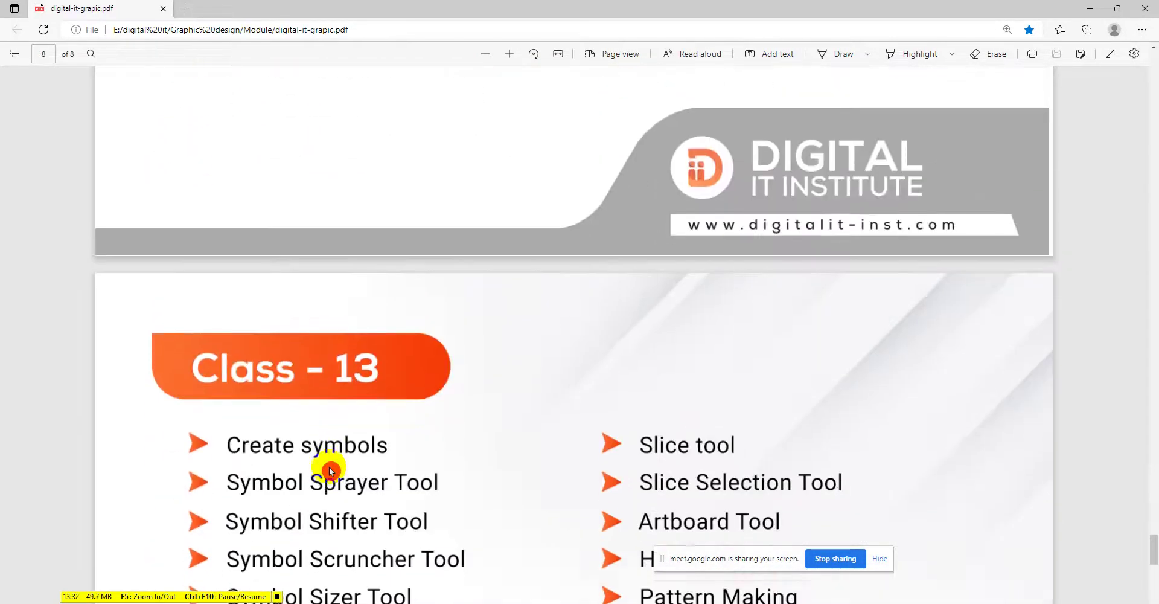
scroll(329, 466, "down", 5)
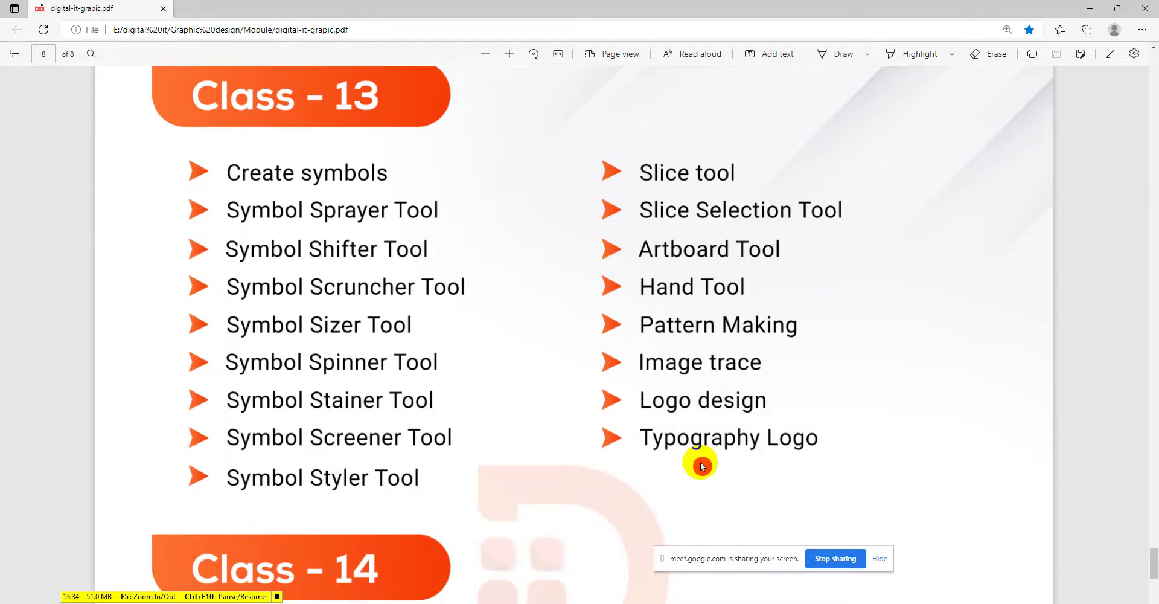
mouse_move(1154, 558)
left_mouse_down()
mouse_move(1138, 418)
mouse_move(1097, 353)
left_mouse_up()
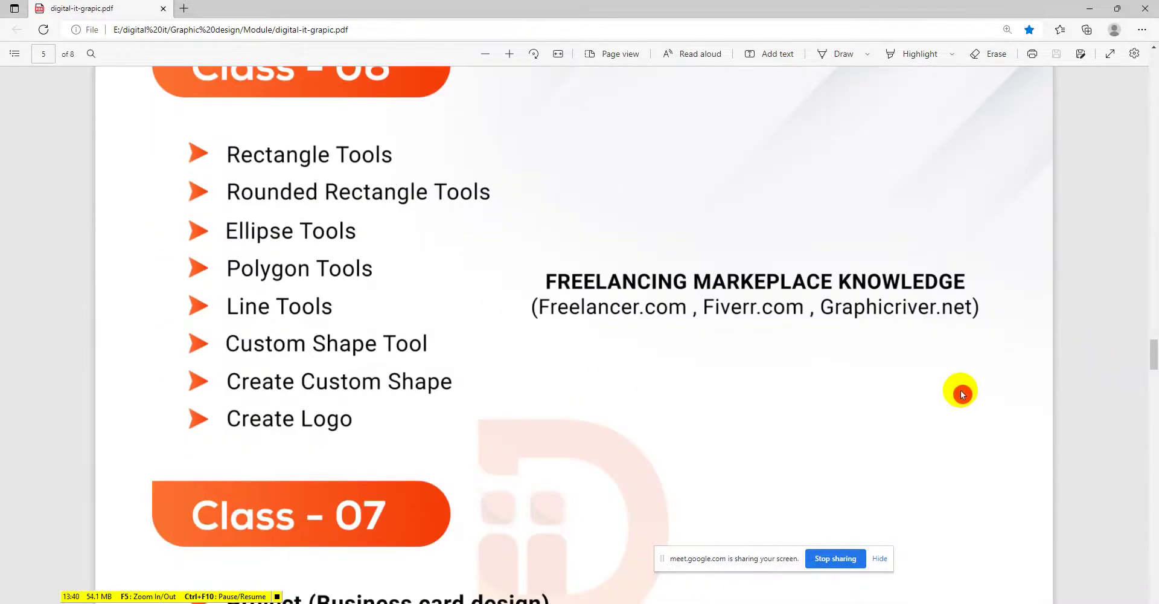
scroll(961, 395, "up", 1)
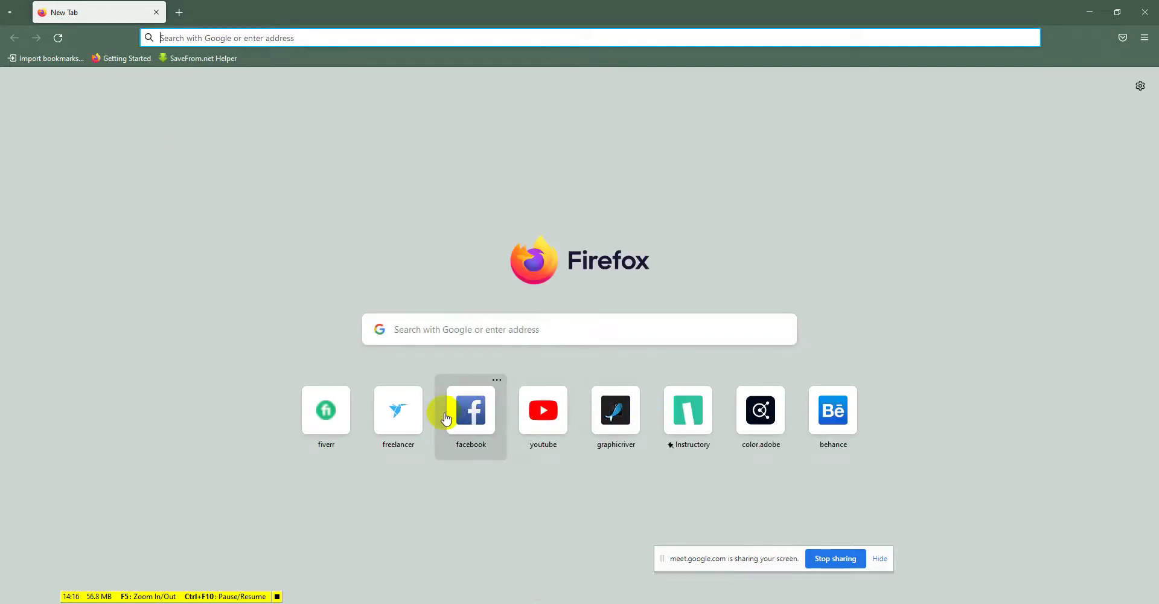
- Open Freelancer, GraphicRiver and Fiverr's signage design results in separate tabs
left_click(405, 413)
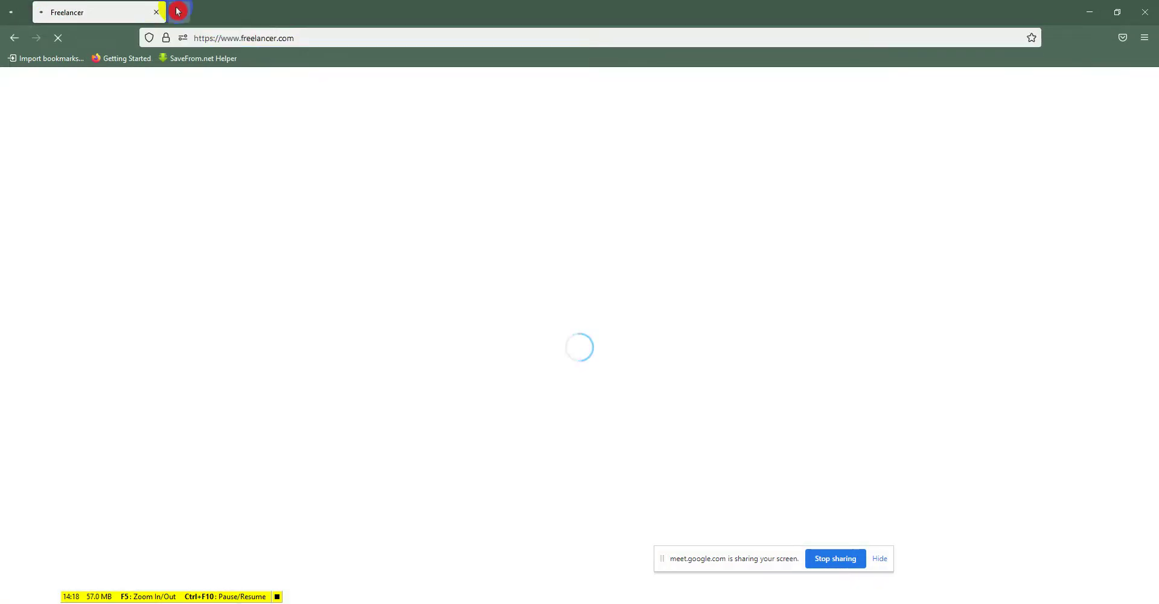
left_click(179, 11)
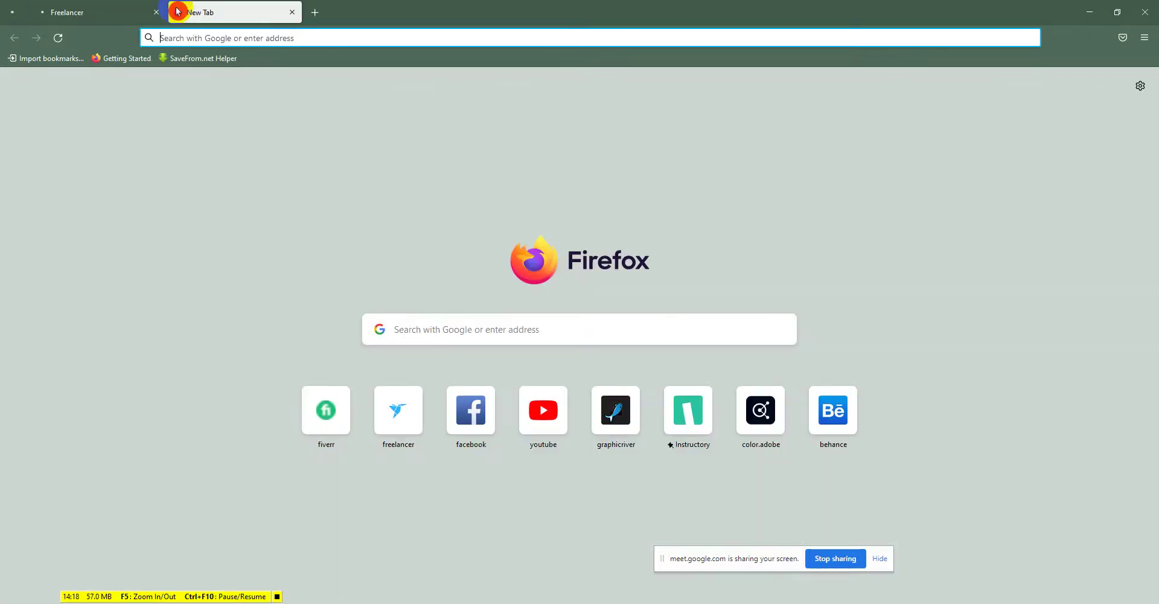
left_click(623, 424)
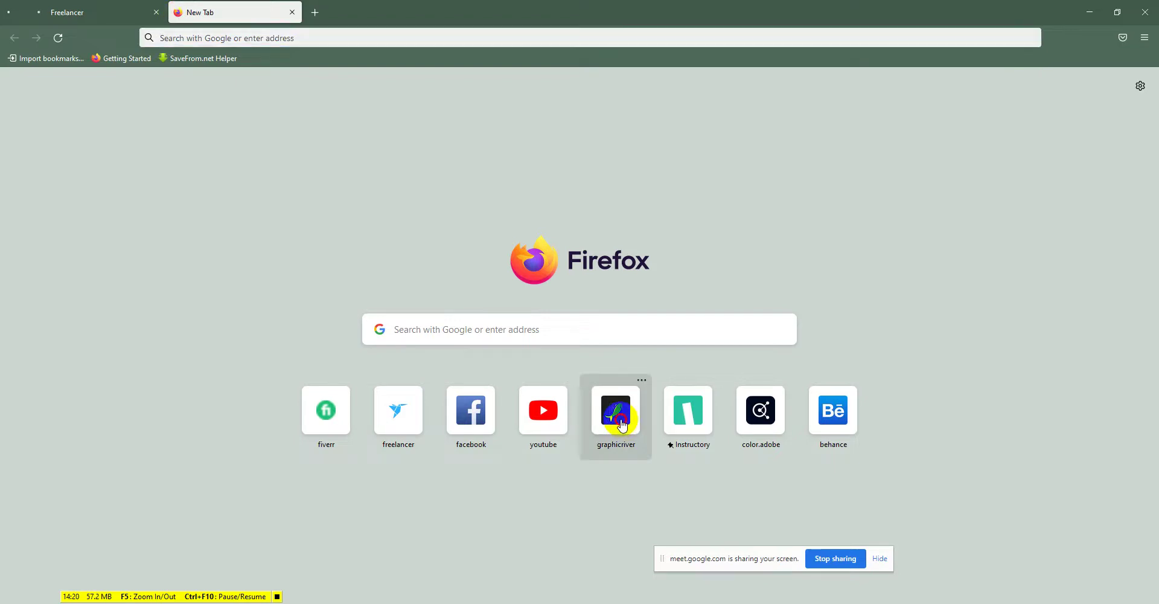
left_click(318, 13)
left_click(323, 411)
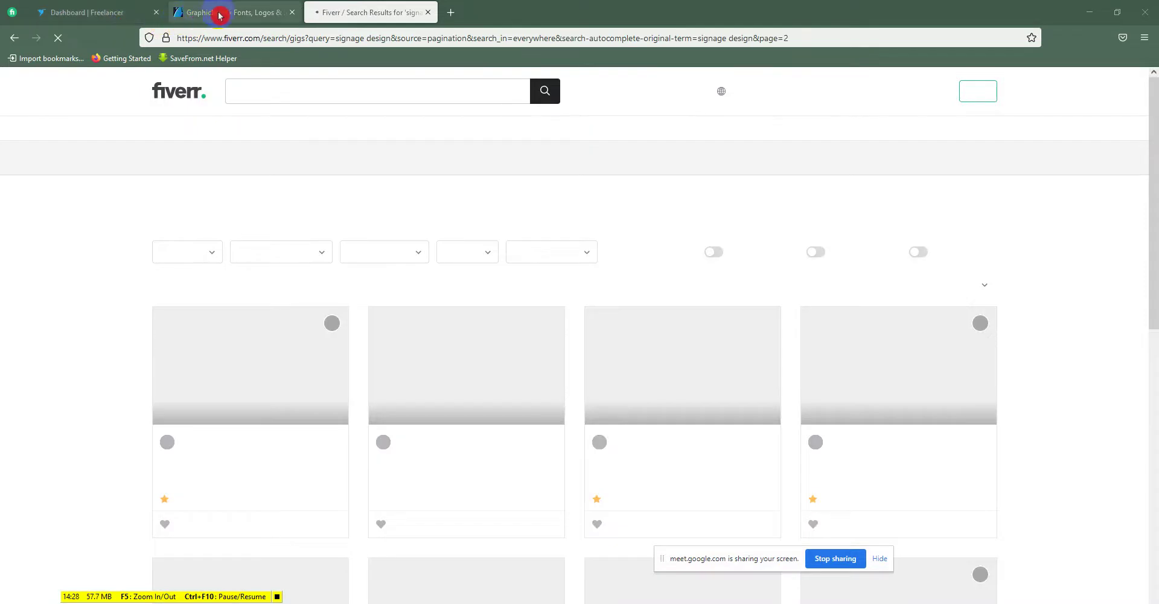
- Log out of the Freelancer account from its account menu
left_click(220, 15)
left_click(135, 13)
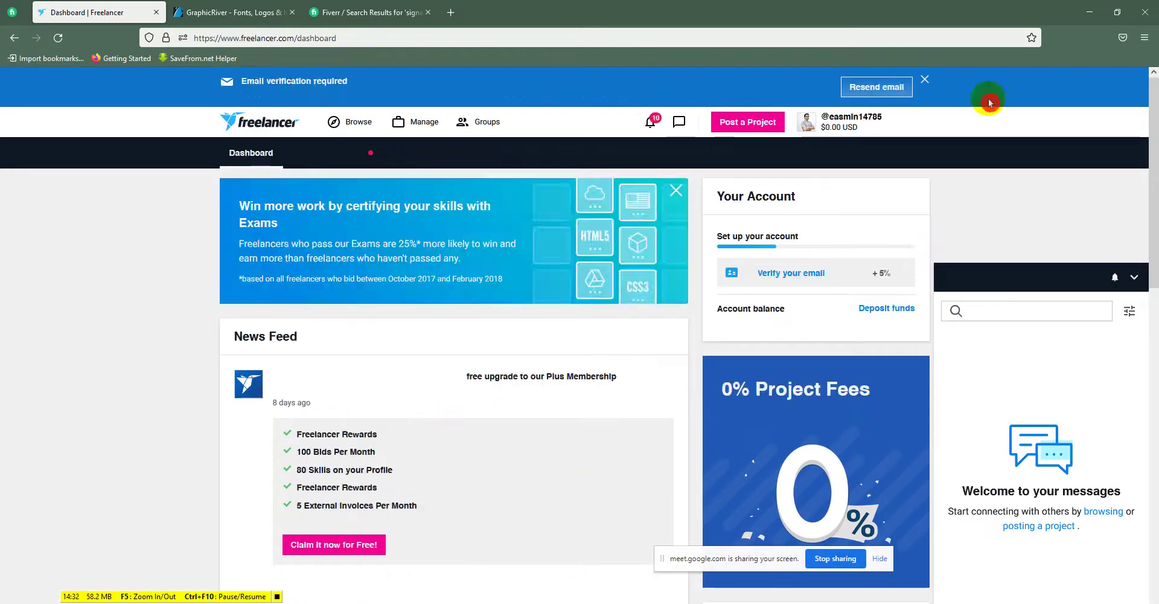
left_click(876, 125)
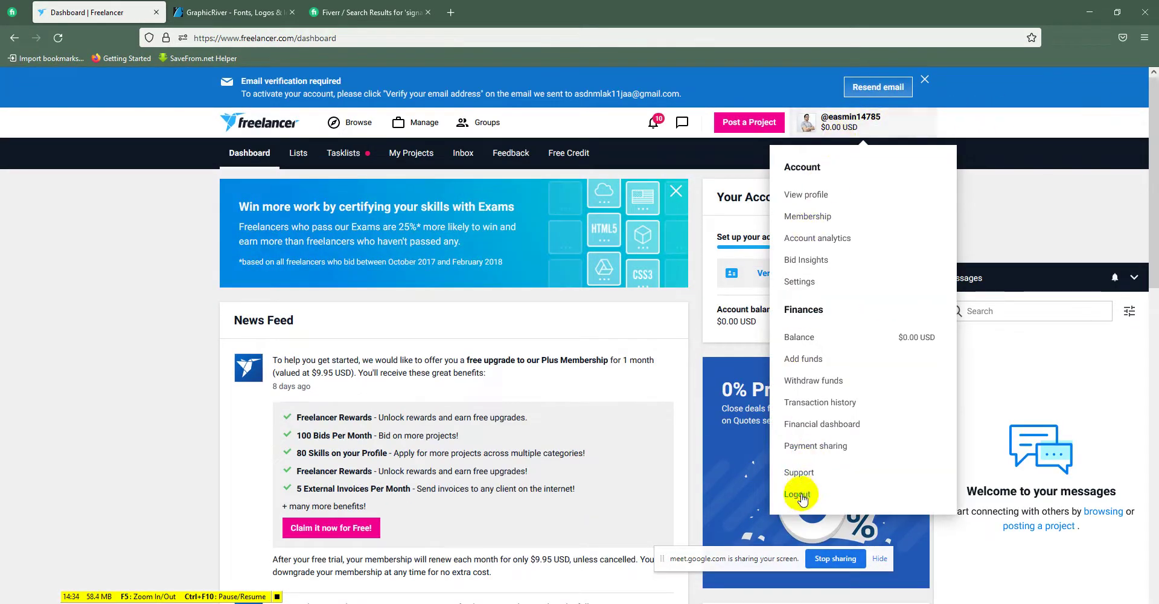
left_click(802, 496)
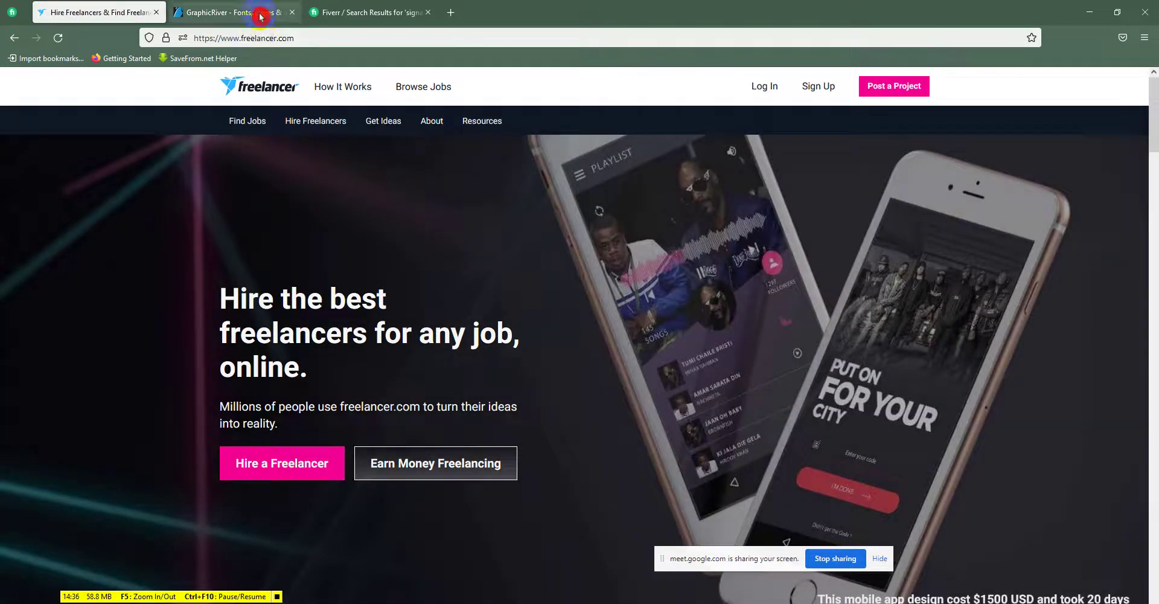
- Load the Fiverr home page, move its tab to second position, and show GraphicRiver
left_click(261, 16)
left_click(314, 15)
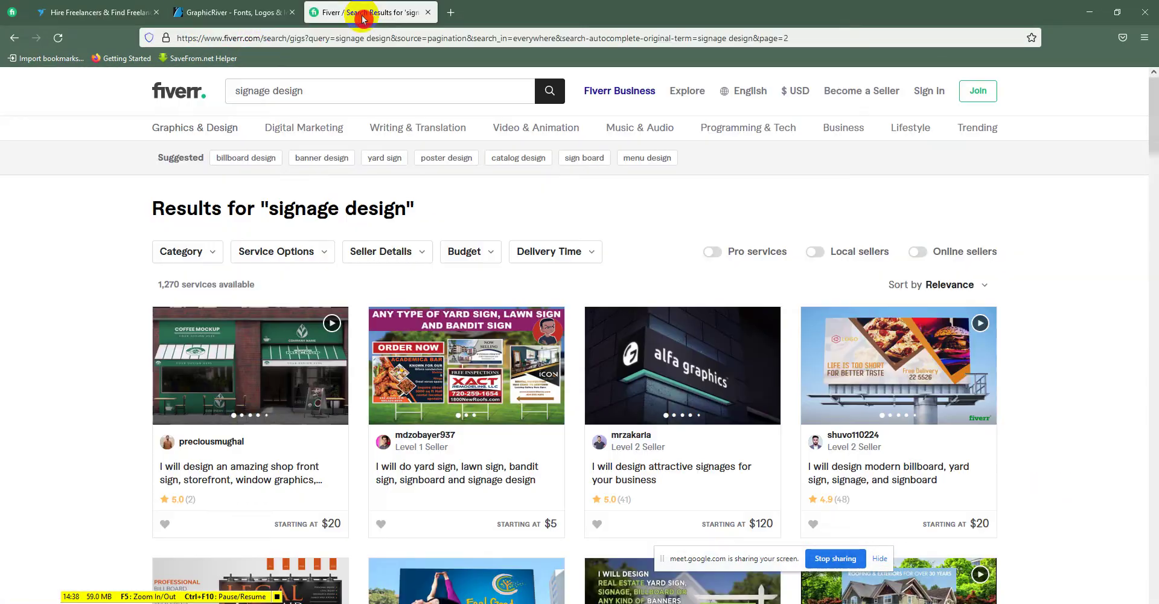
left_click(214, 95)
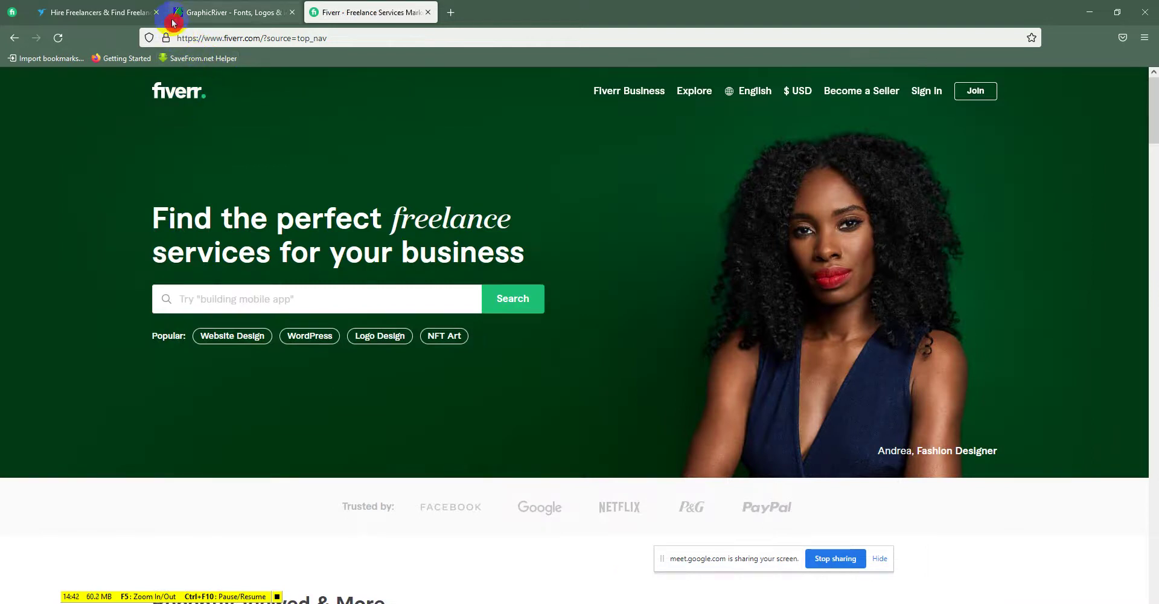
left_click_drag(326, 13, 199, 15)
key("ctrl+Page_Up")
left_click(202, 15)
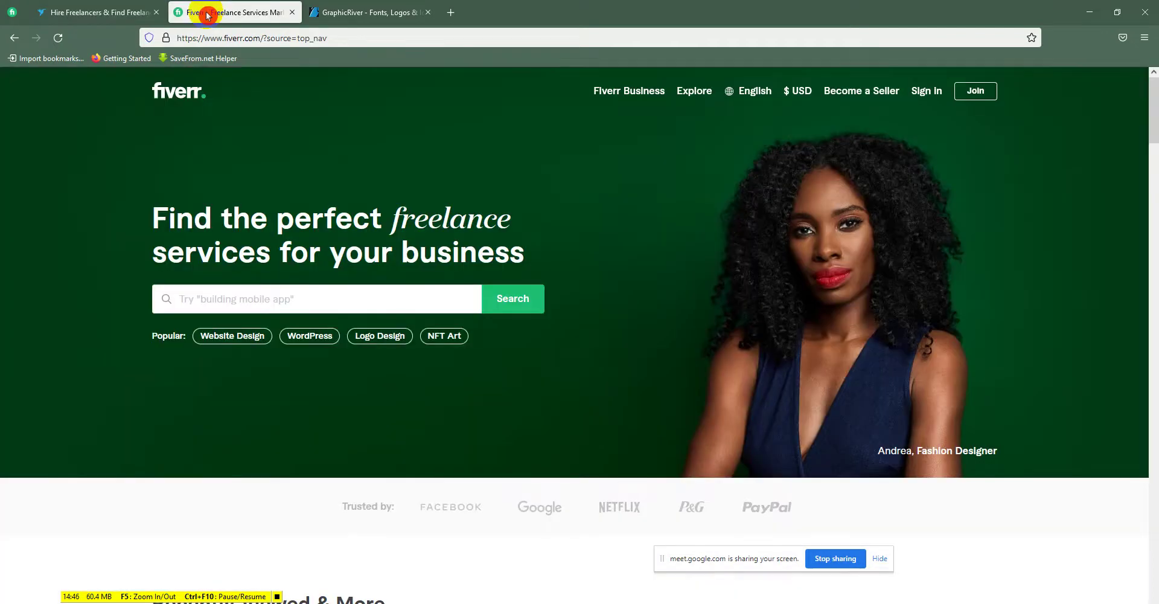
left_click(344, 14)
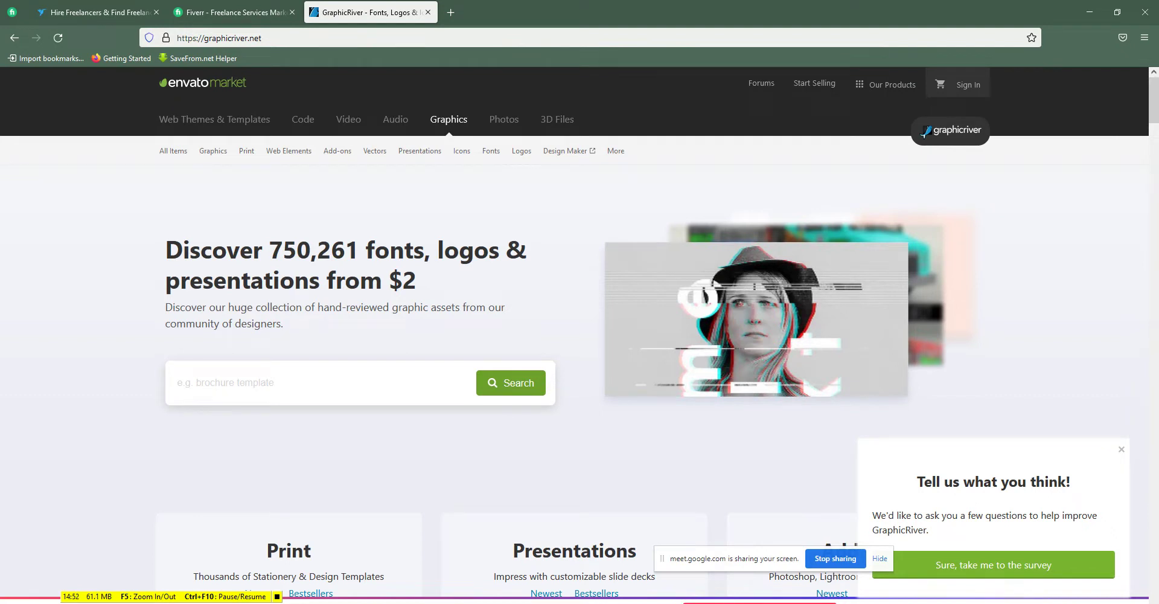
key("alt+Tab")
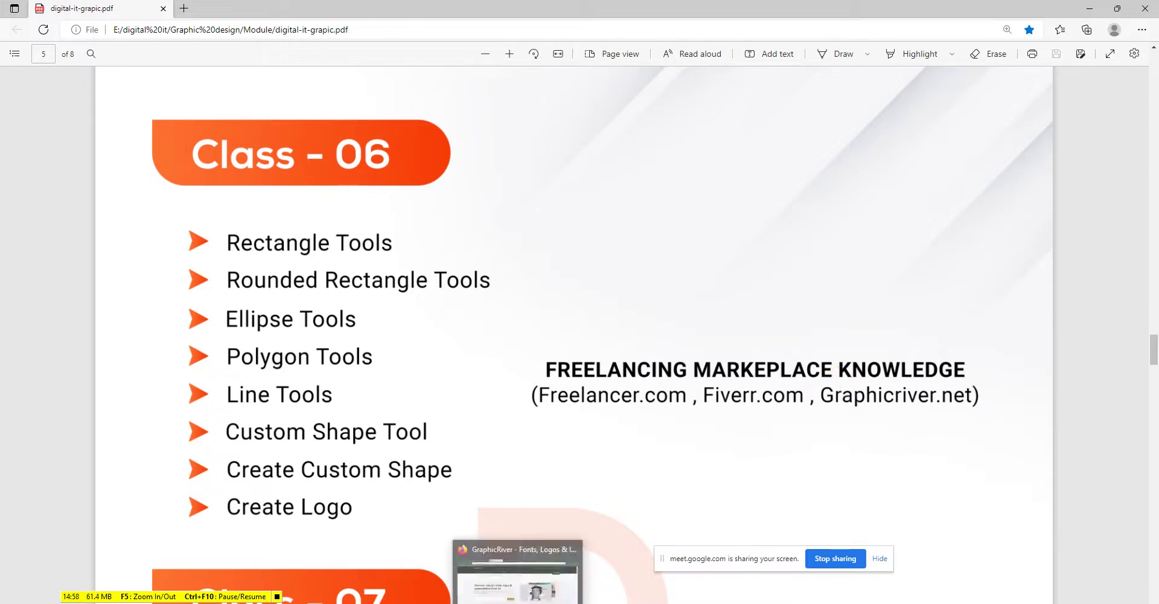
scroll(613, 417, "down", 2)
scroll(613, 416, "down", 8)
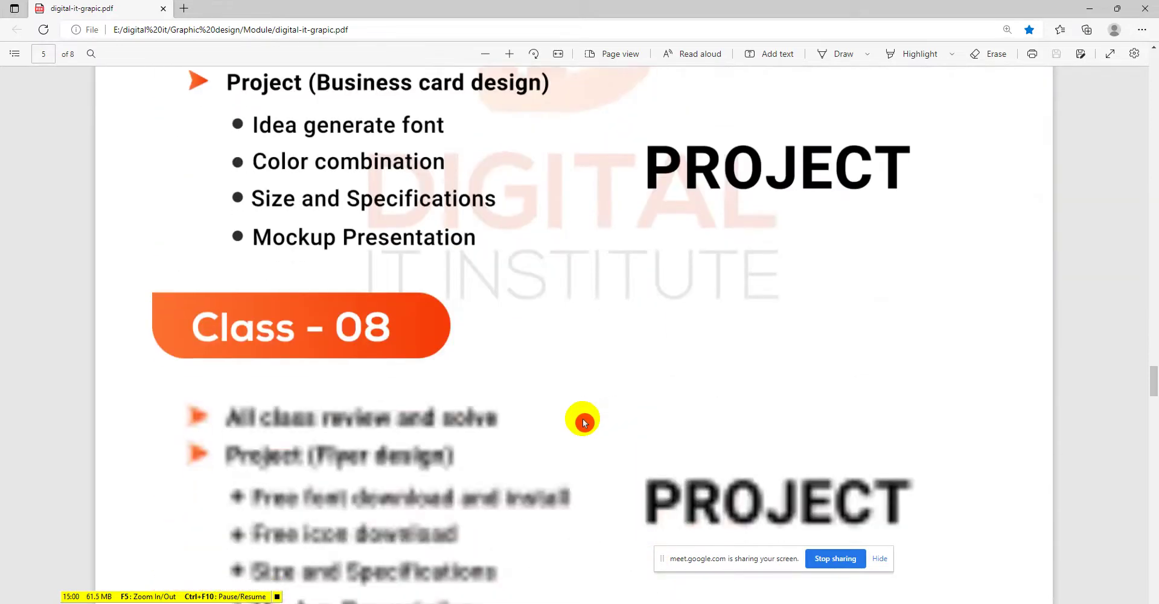
scroll(585, 417, "down", 4)
scroll(545, 433, "down", 4)
scroll(533, 440, "down", 3)
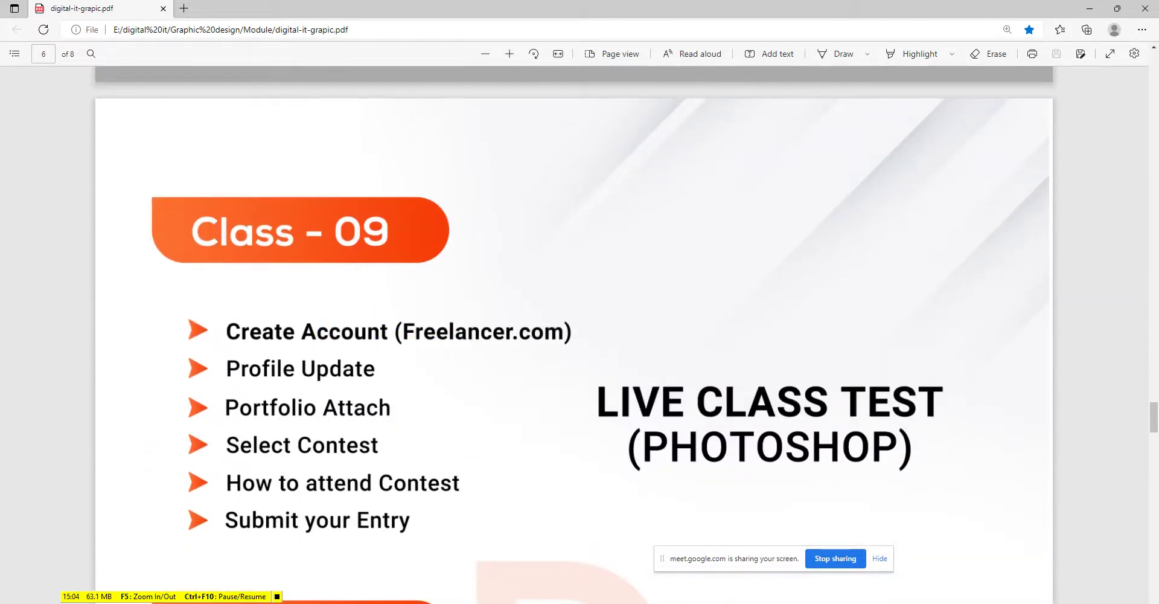
left_click(492, 573)
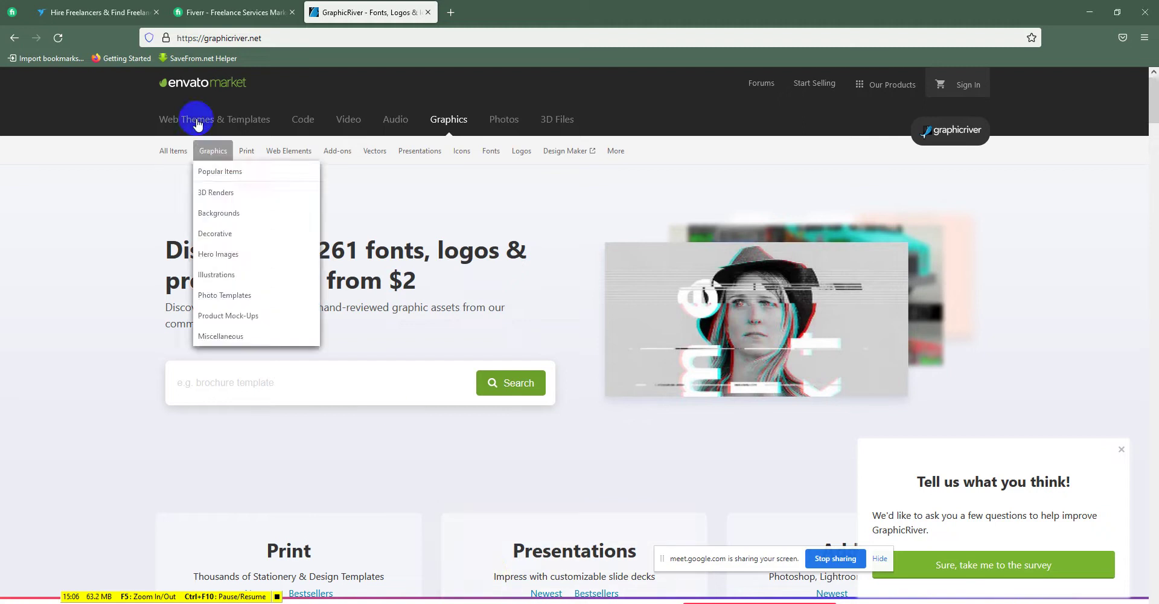
- Bring the logged-out Freelancer.com homepage tab to the front
left_click(119, 12)
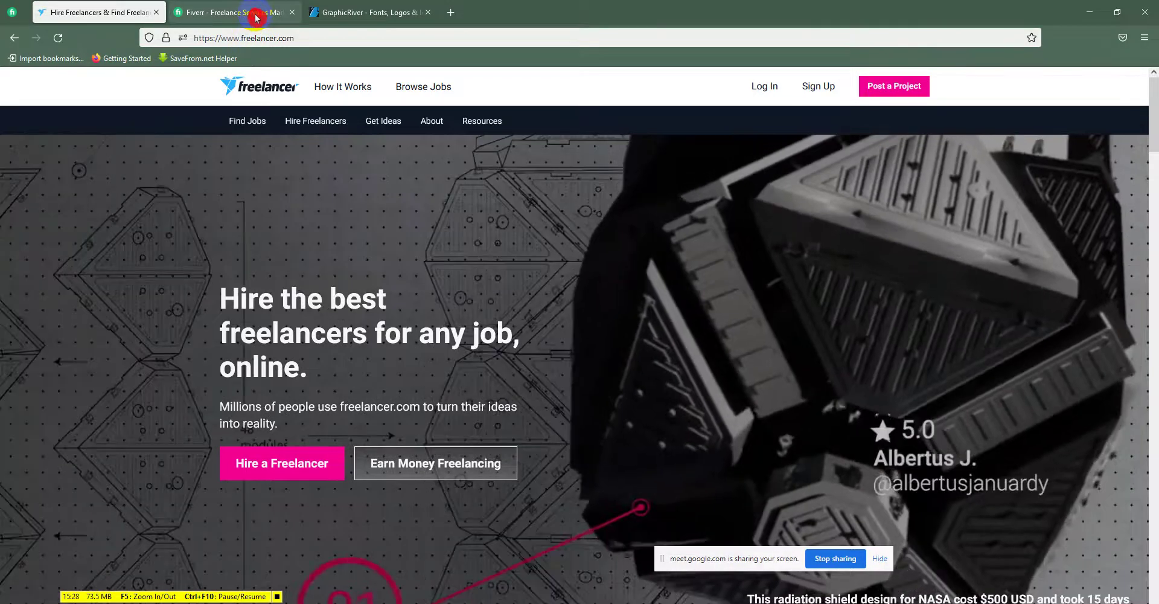
- Glance over the Fiverr and Freelancer.com tabs, ending on GraphicRiver's homepage
left_click(258, 18)
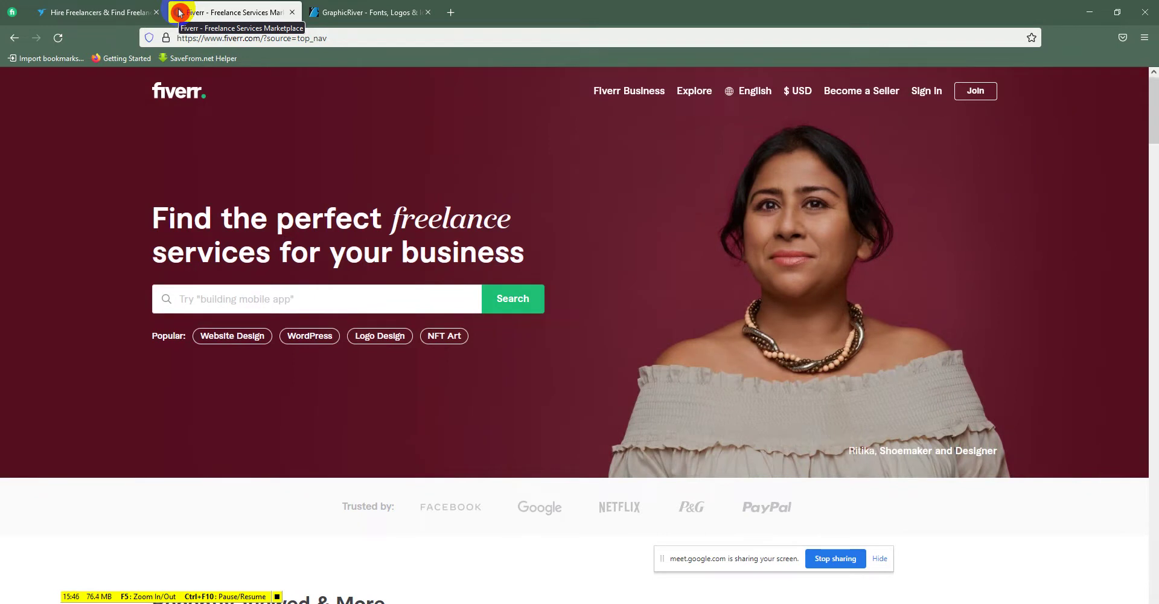
left_click(345, 17)
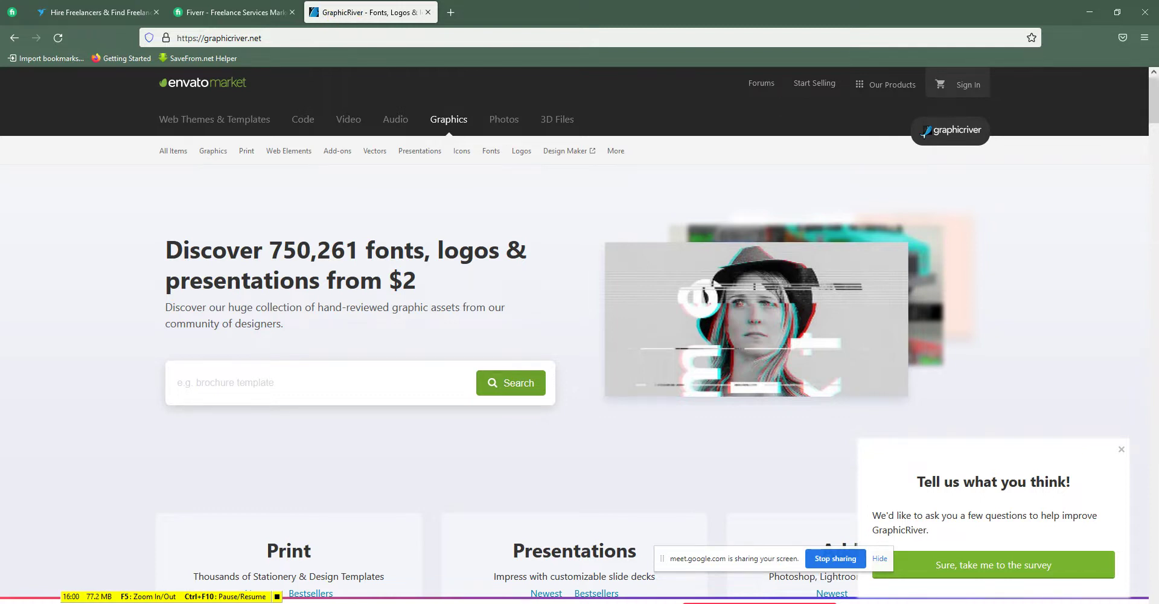
left_click(124, 13)
left_click(213, 15)
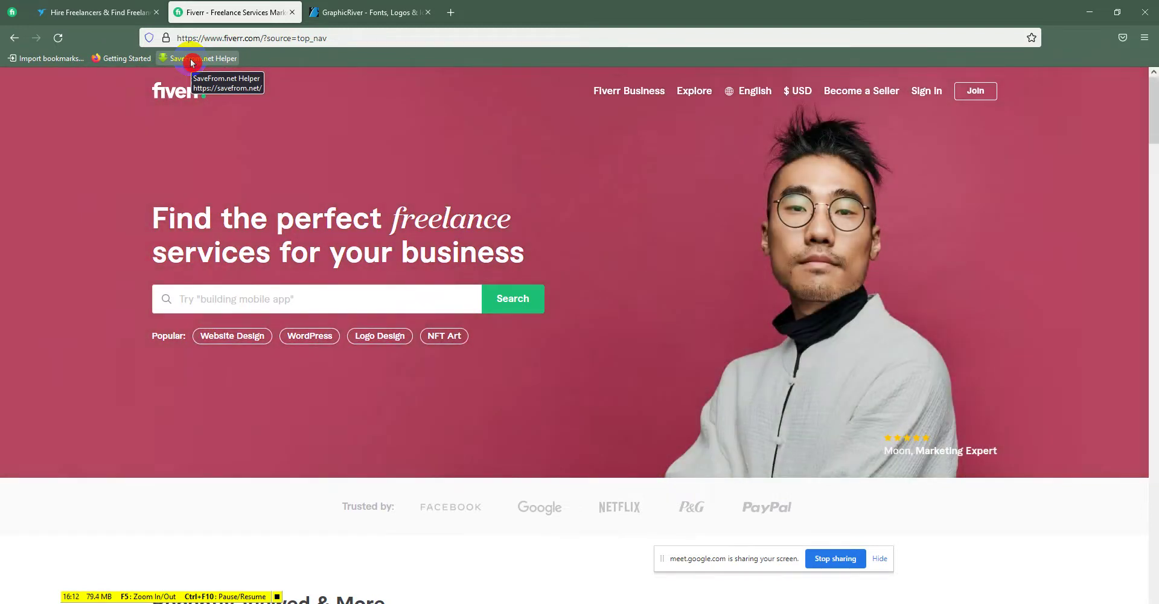
left_click(315, 14)
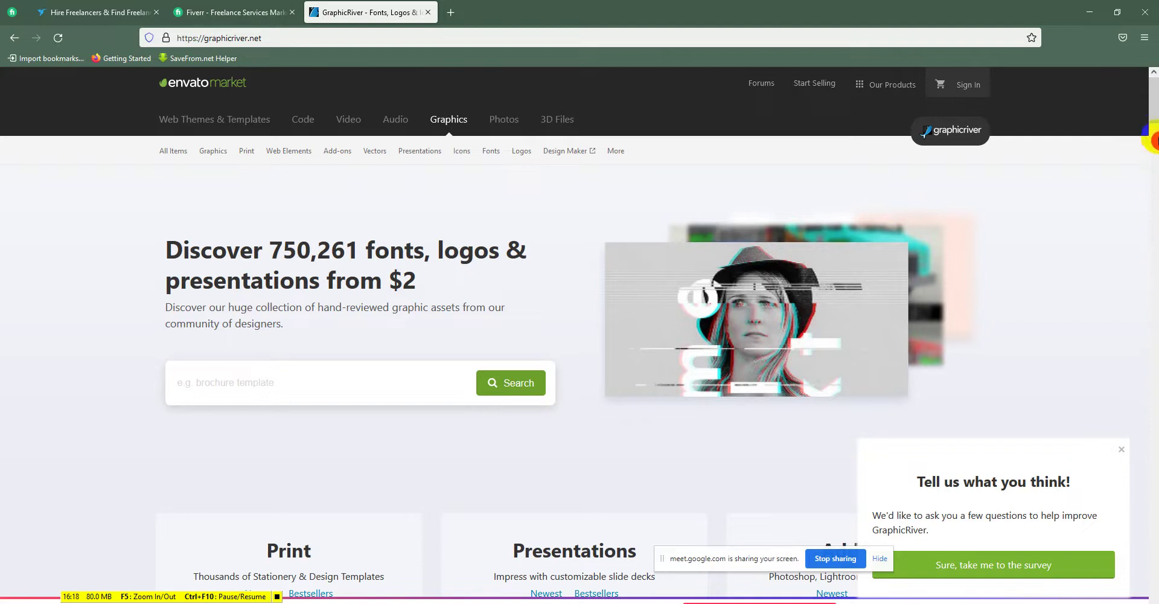
- Open GraphicRiver's Business Cards category filtered to the Creative style
mouse_move(251, 155)
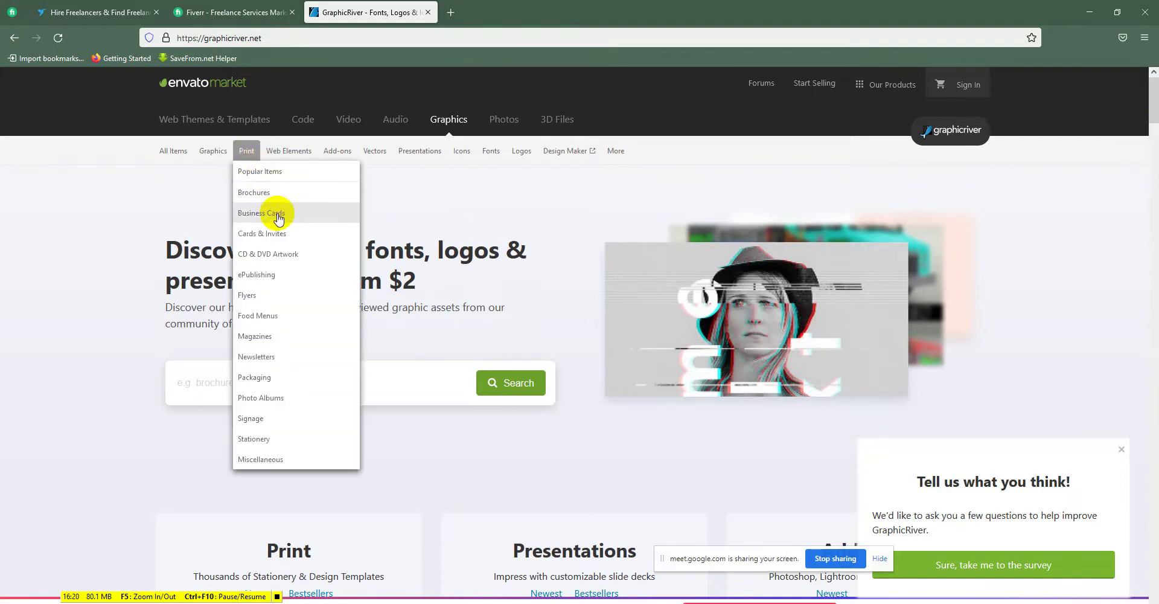
left_click(305, 213)
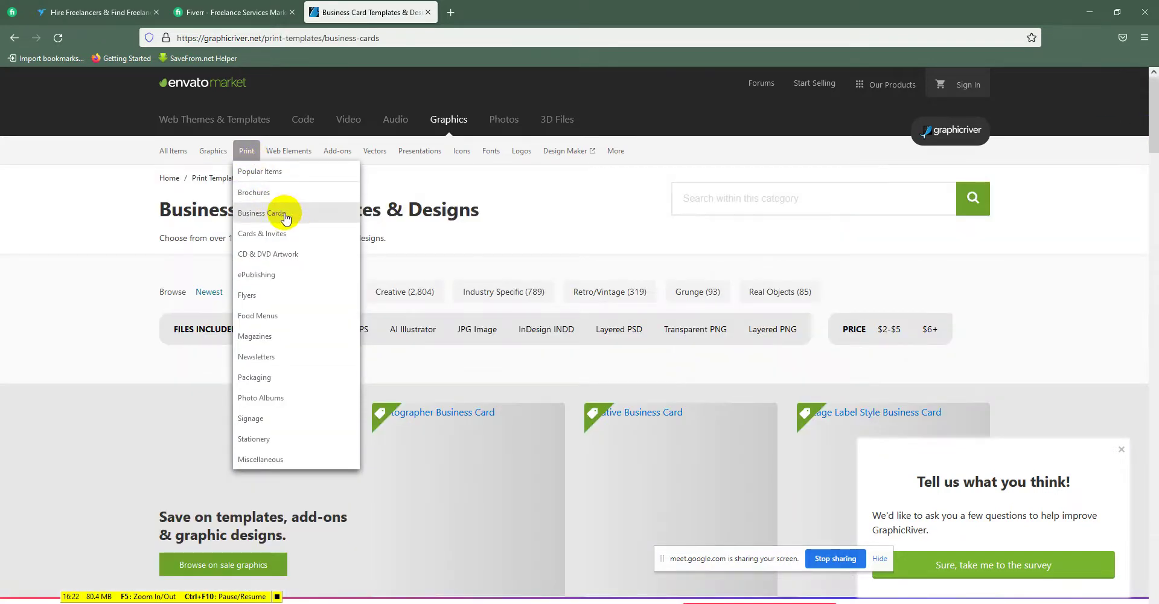
left_click(411, 292)
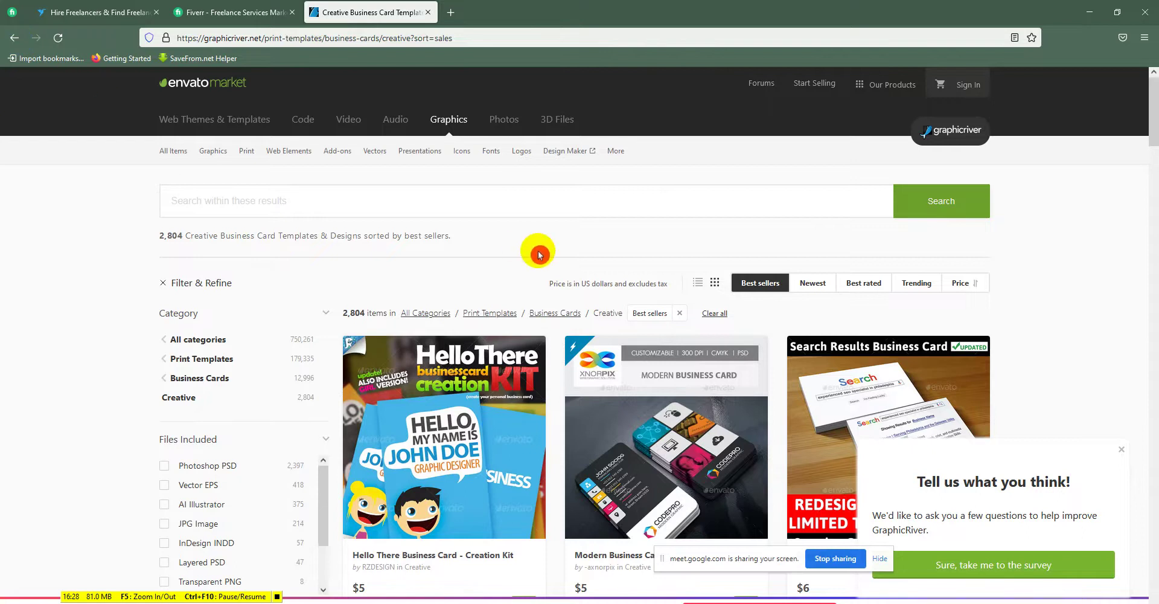
- Open the $6 'Search Results Business Card' item and scroll through its sample cards
scroll(562, 260, "down", 4)
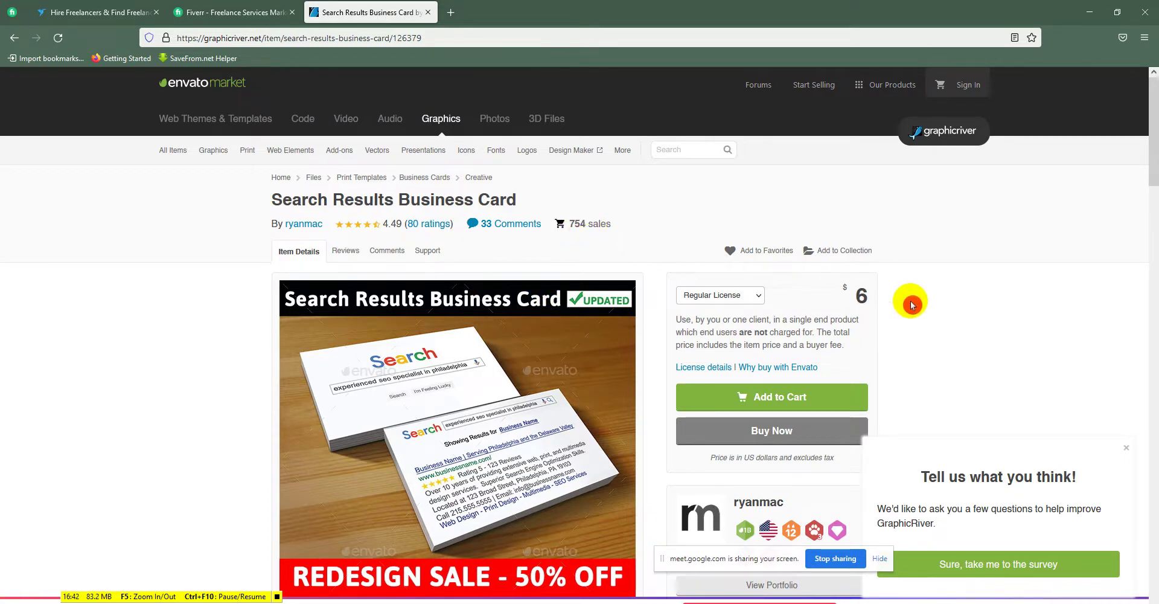
triple_click(859, 293)
left_click(880, 294)
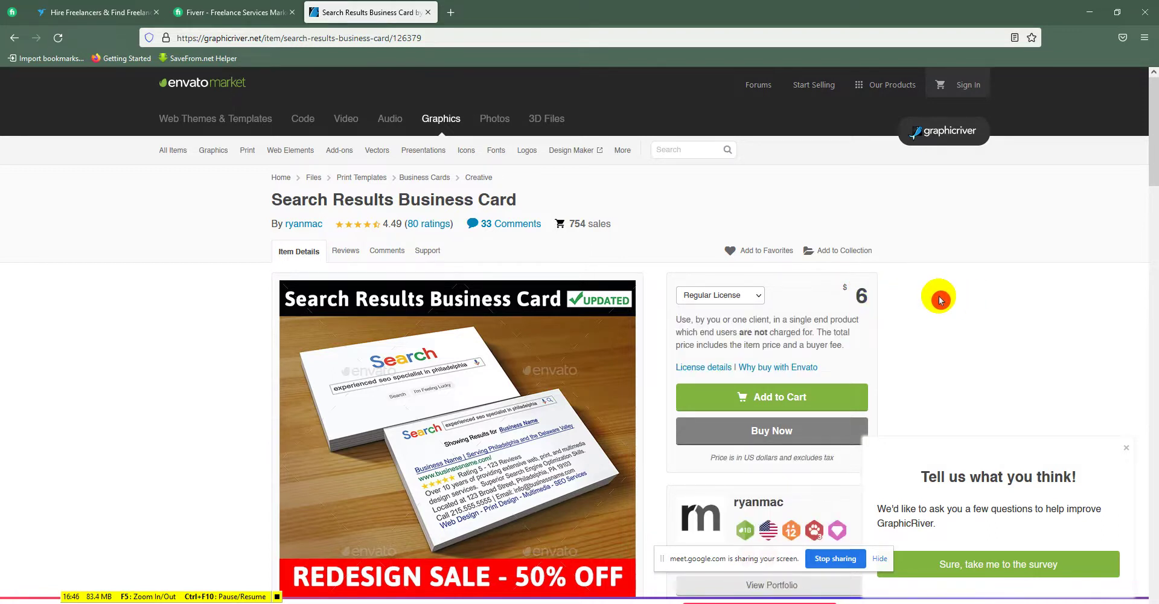
scroll(939, 300, "down", 5)
scroll(915, 309, "down", 2)
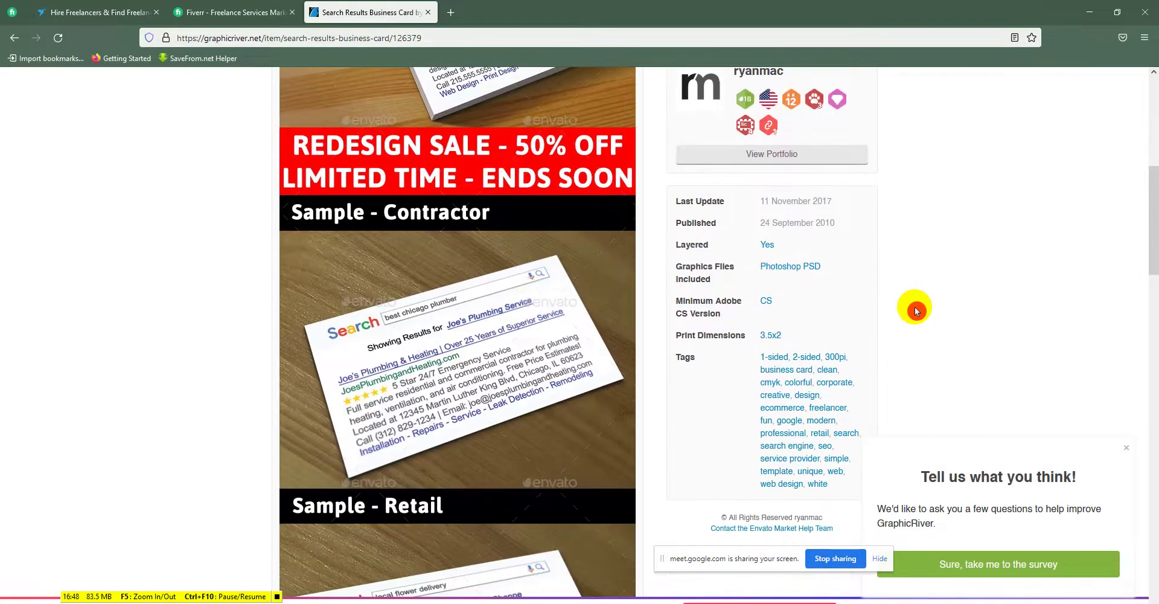
scroll(915, 309, "down", 2)
scroll(917, 314, "down", 3)
scroll(918, 319, "up", 1)
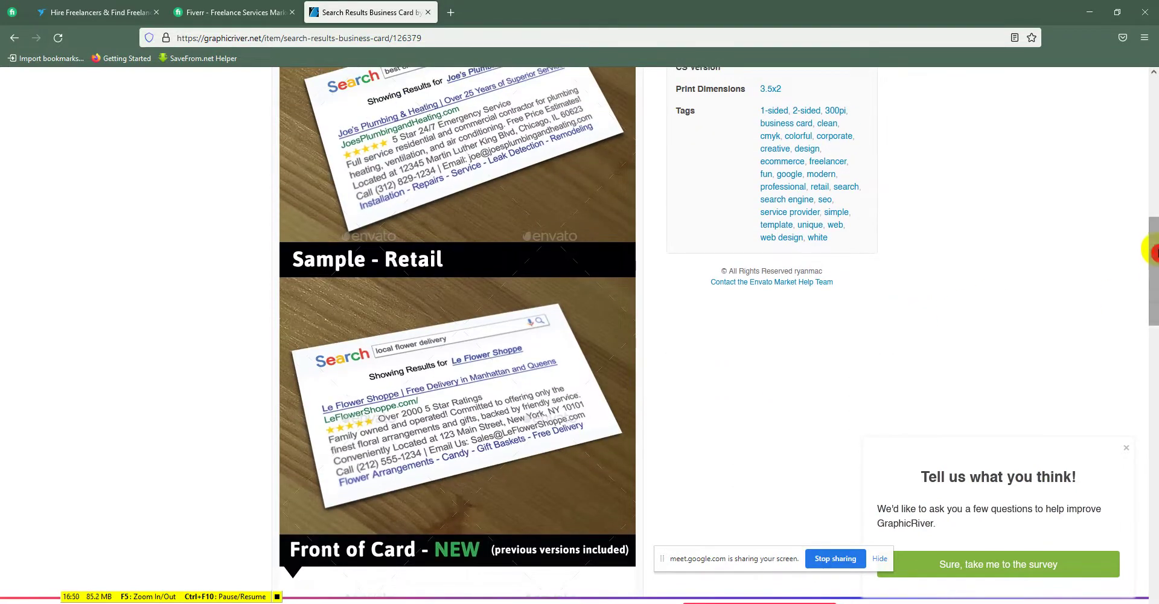
scroll(918, 319, "up", 8)
scroll(942, 287, "up", 4)
scroll(906, 281, "down", 3)
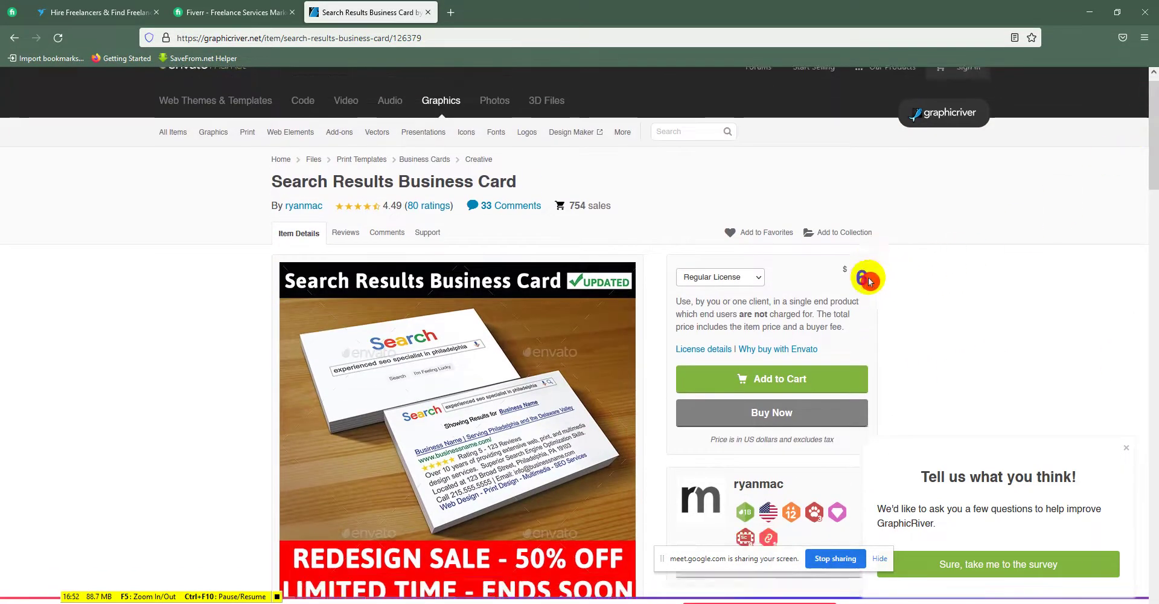
scroll(266, 172, "up", 3)
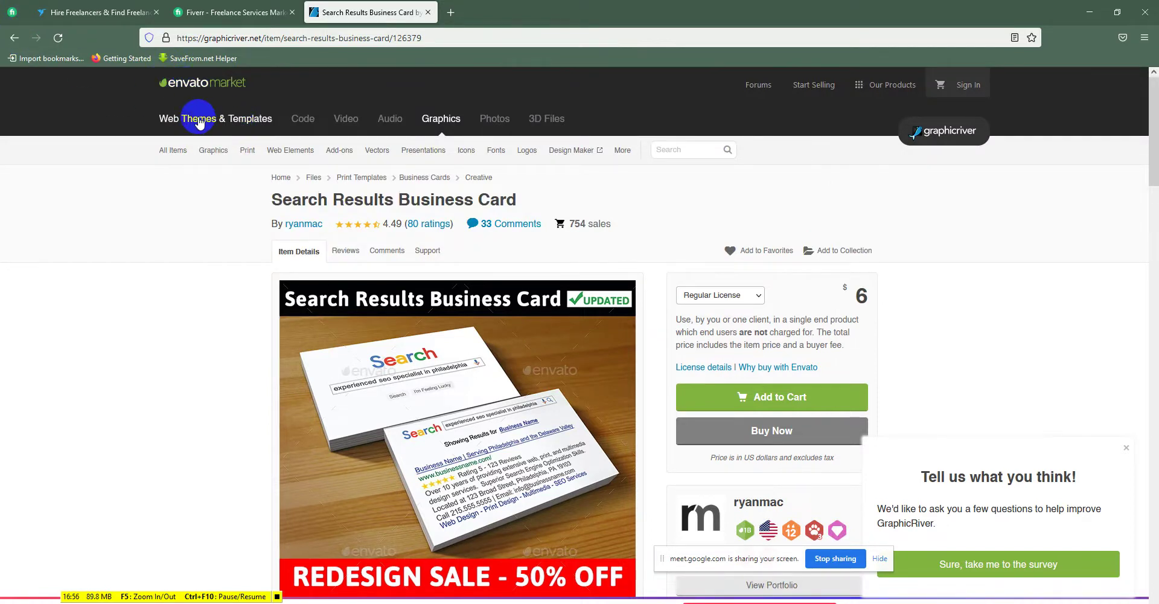
- Go back to Business Card Templates and reopen Creative cards sorted by best sellers
left_click(15, 38)
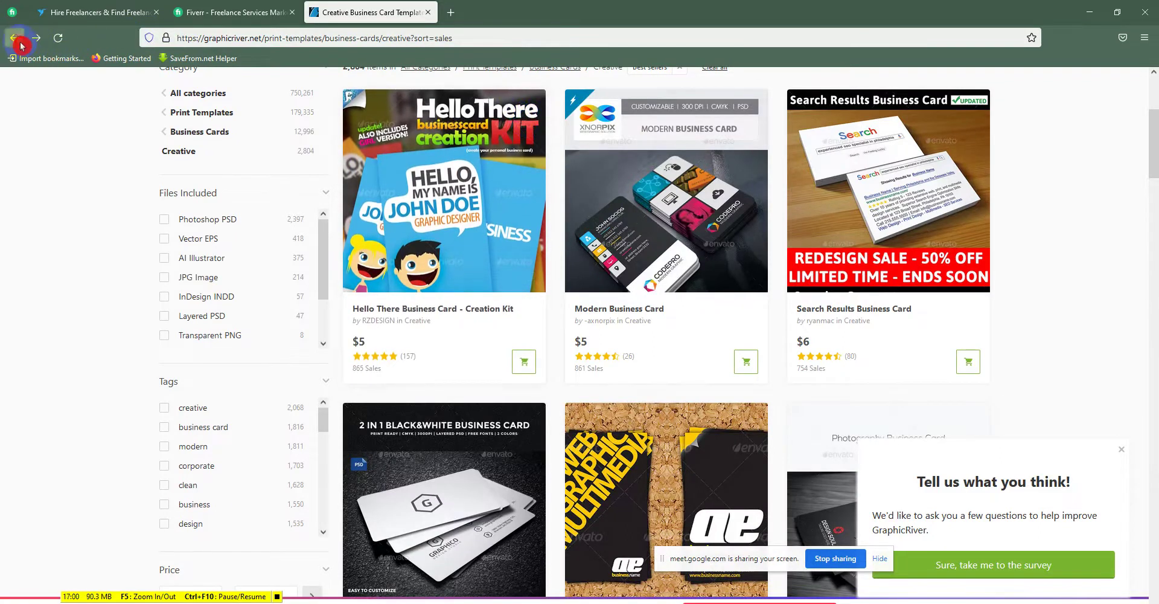
left_click(18, 40)
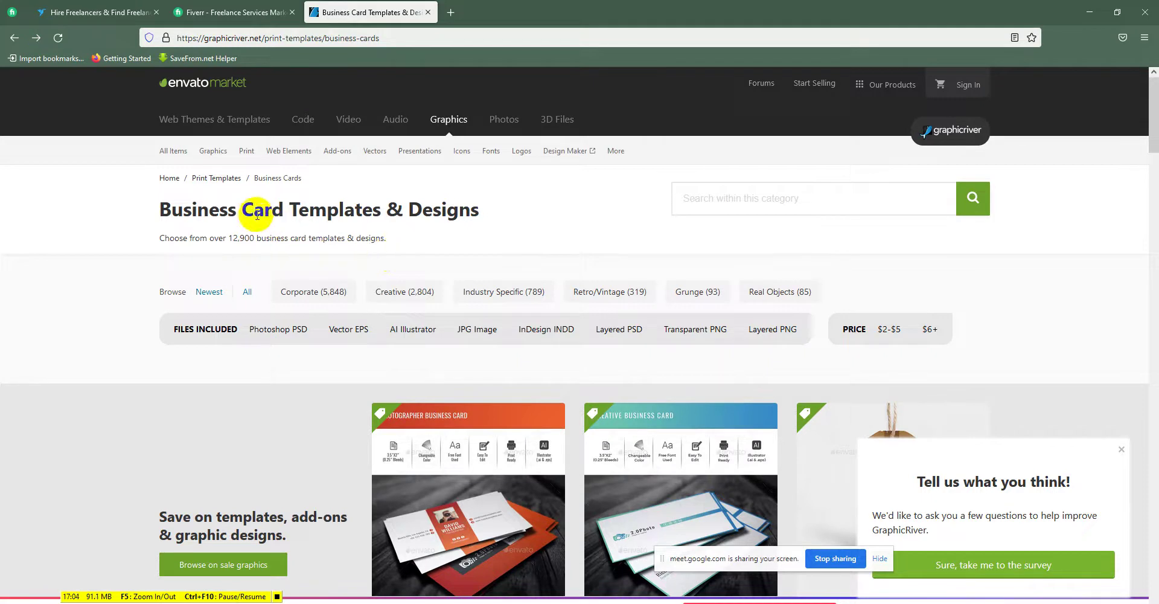
left_click(403, 292)
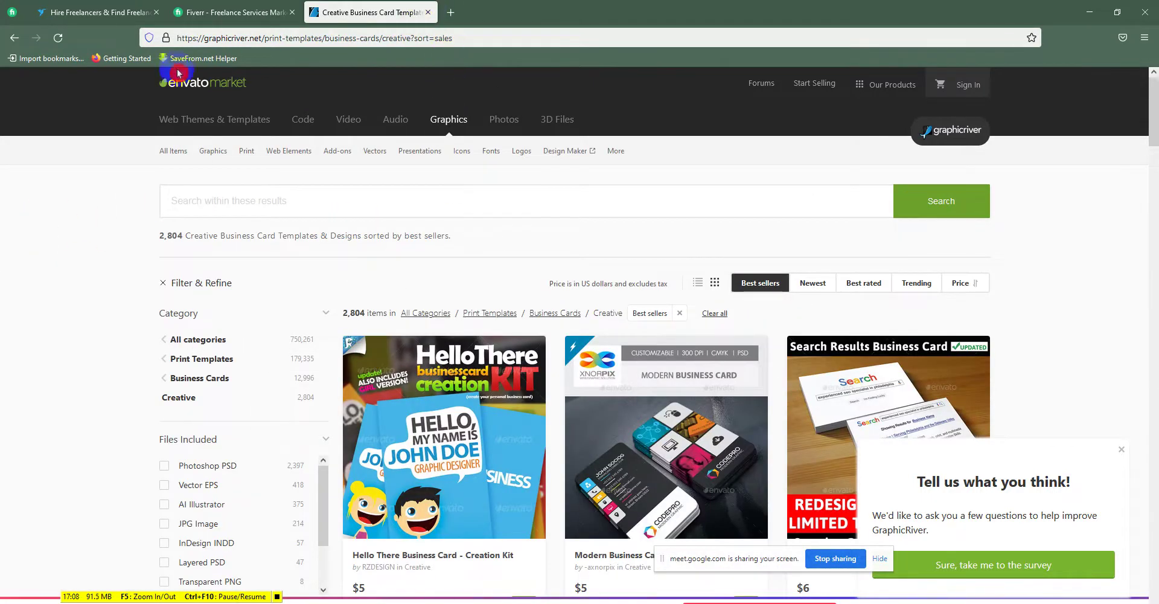
- Return the GraphicRiver tab to its homepage via graphicriver.net, then bring Fiverr's homepage forward
left_click_drag(261, 38, 630, 40)
key("BackSpace")
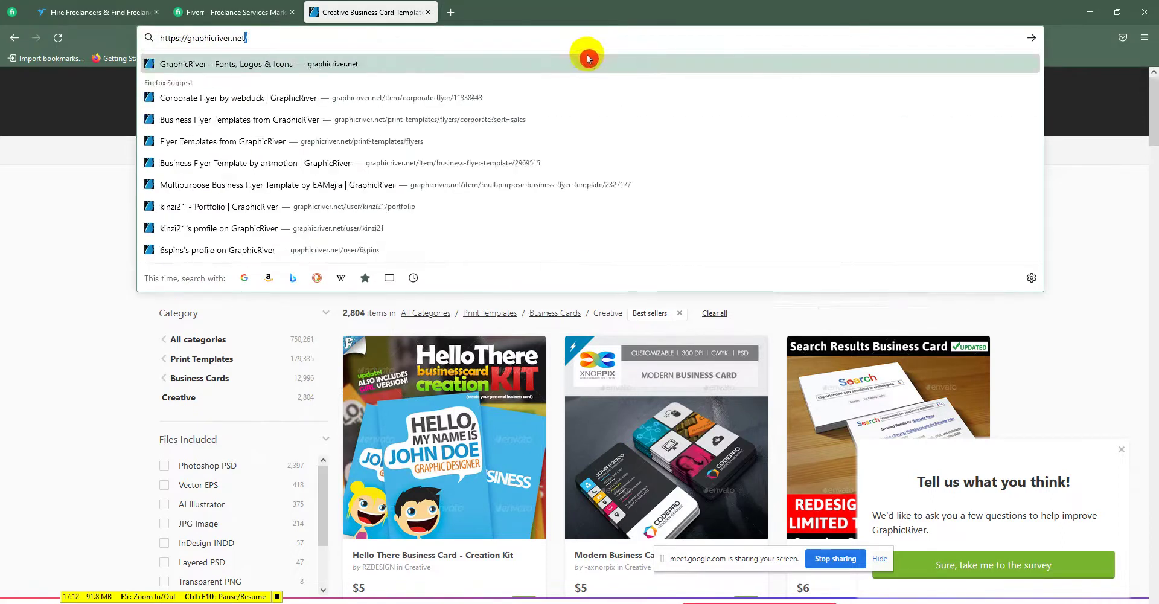
left_click(588, 59)
left_click(230, 13)
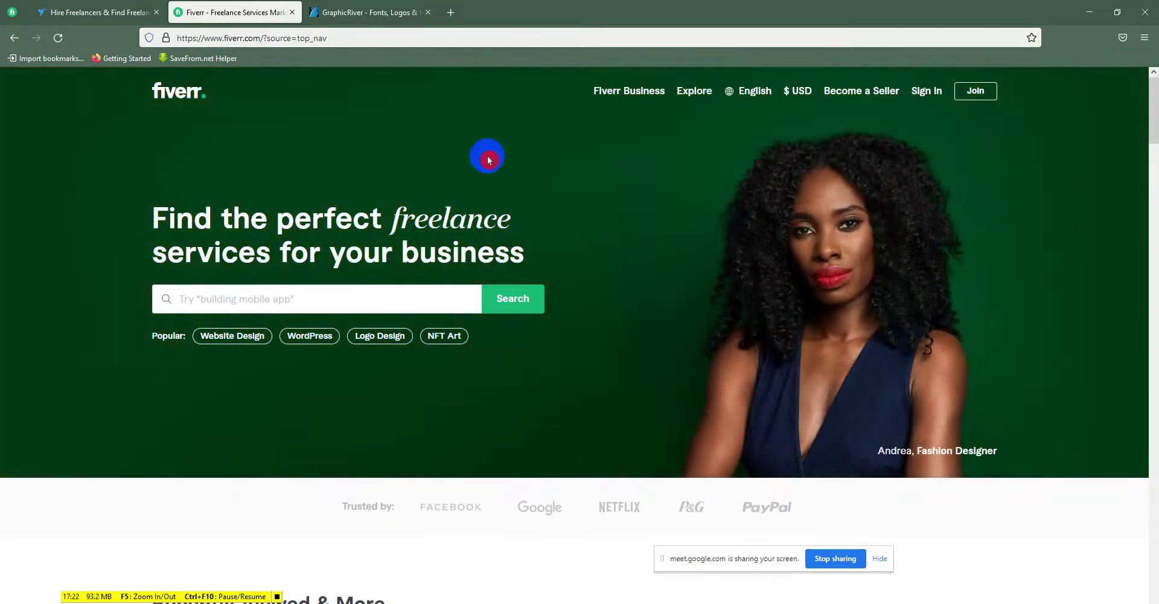
left_click(138, 13)
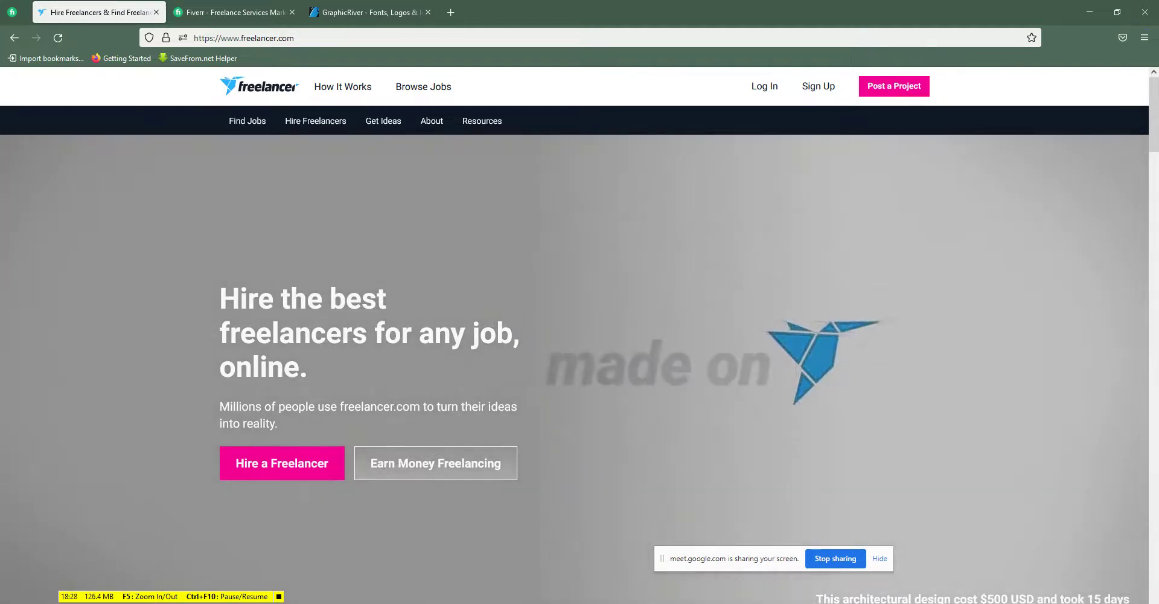
left_click(235, 13)
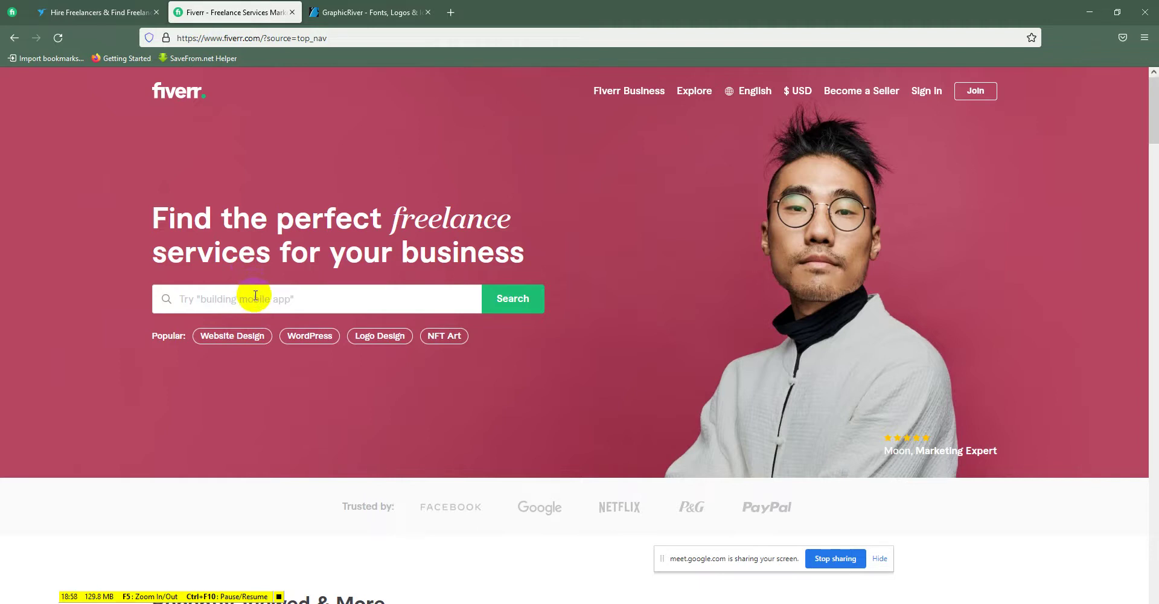
- Search Fiverr for 'logo design' and scroll through the 216,823 available services
type("l")
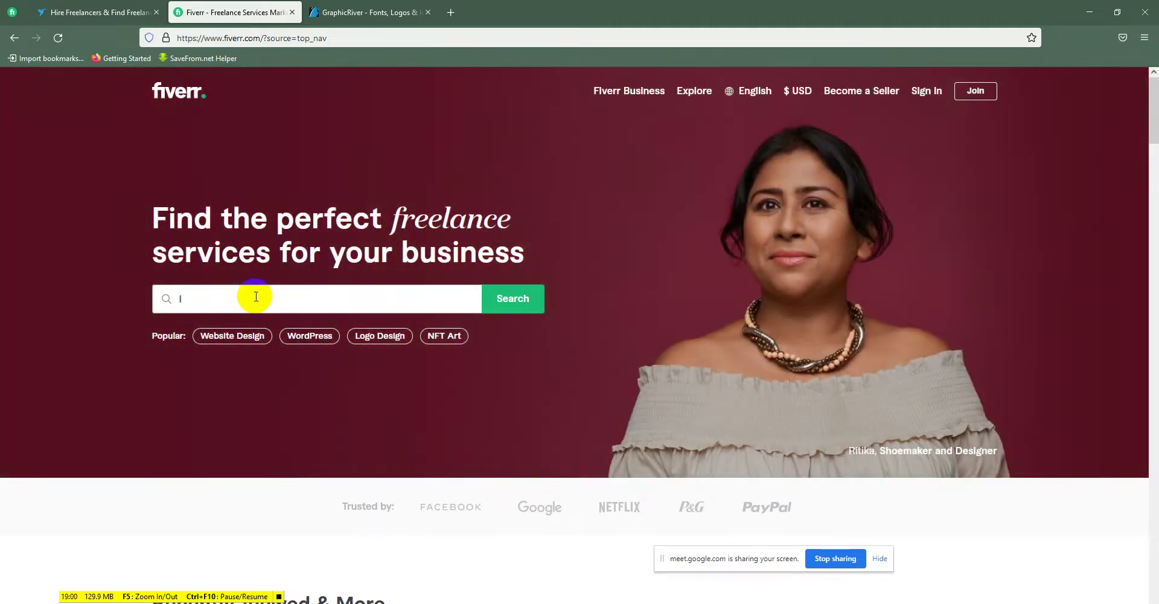
type("ogo")
left_click(250, 364)
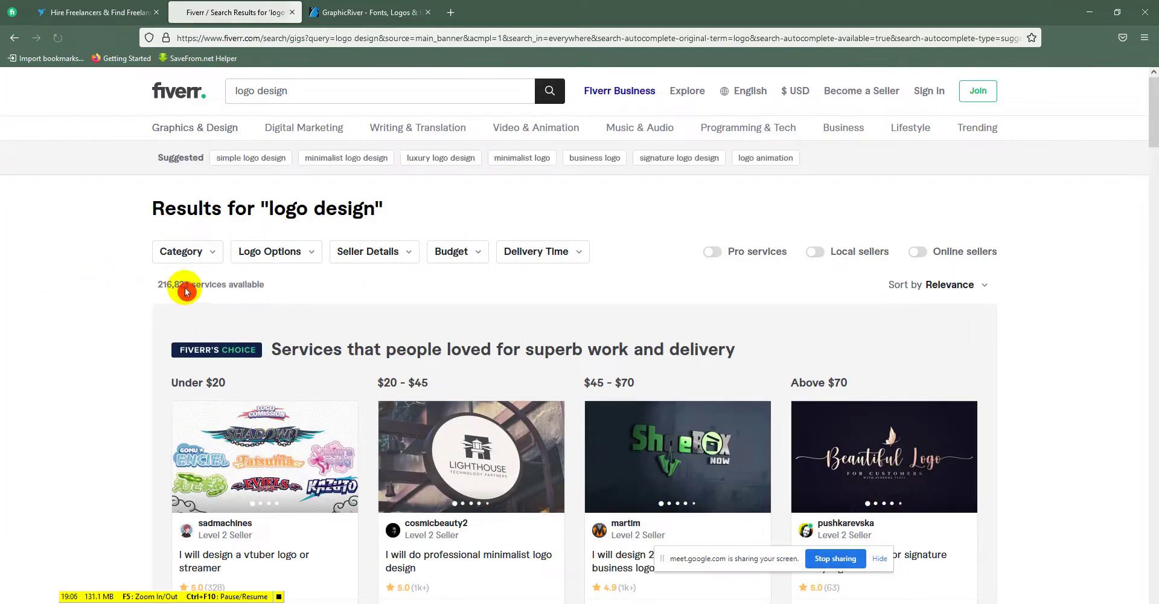
left_click_drag(160, 288, 187, 288)
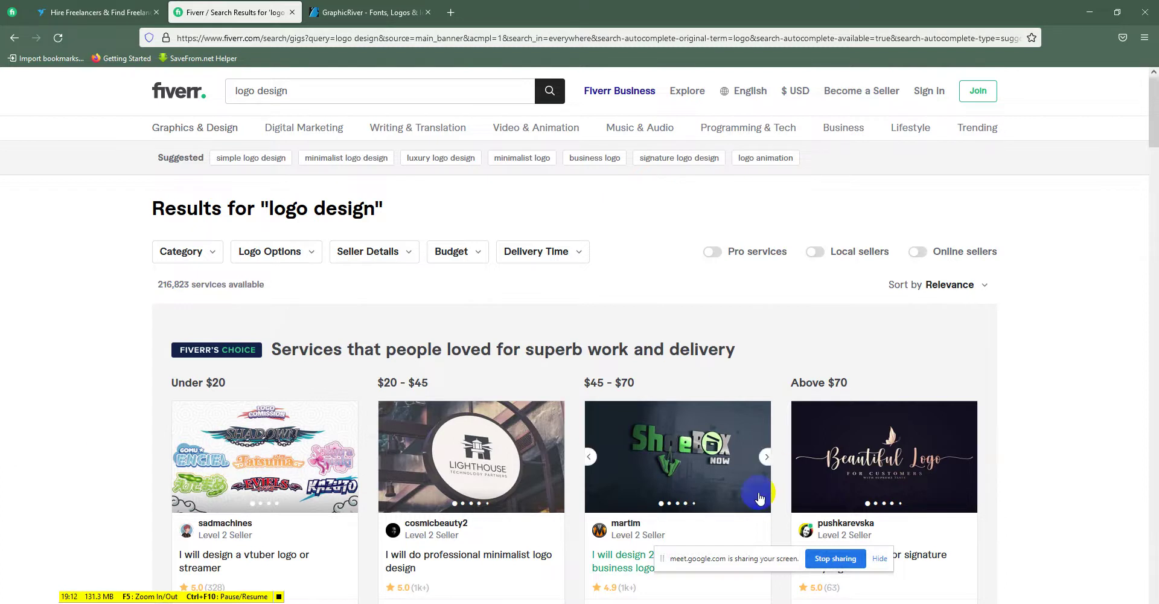
left_click_drag(1153, 109, 1153, 137)
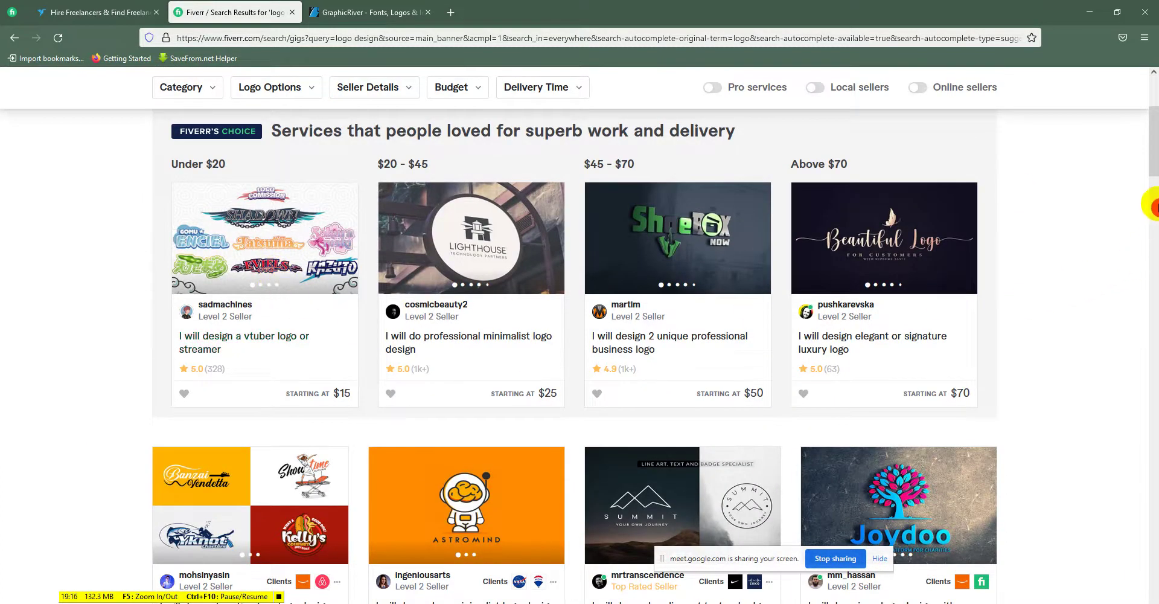
left_click_drag(1153, 163, 1154, 197)
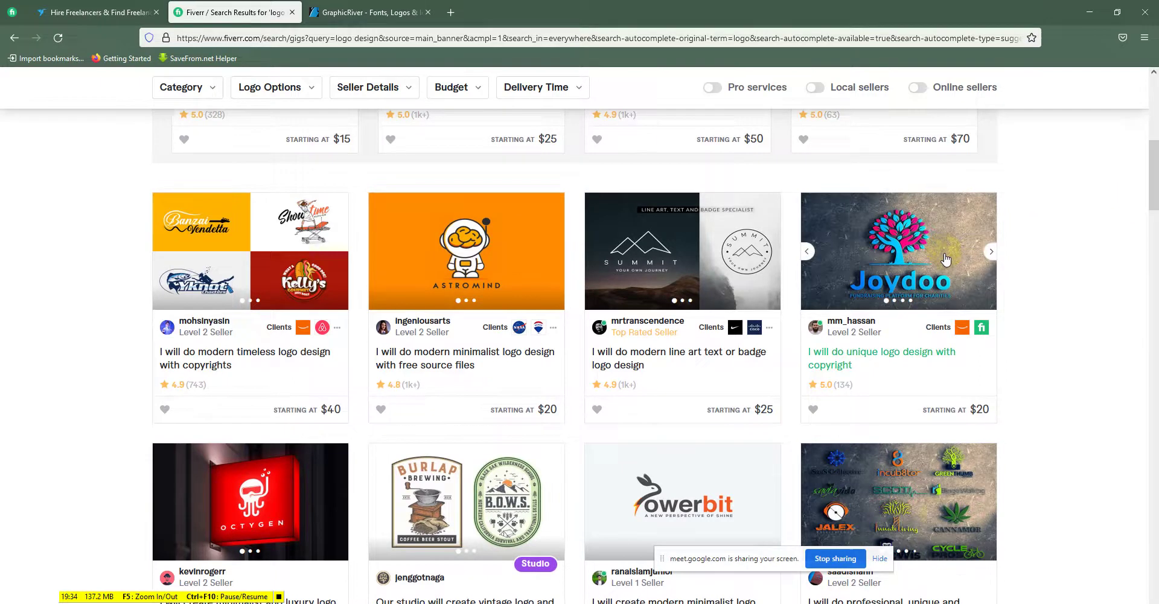
scroll(1155, 241, "down", 4)
left_click_drag(1155, 245, 1155, 145)
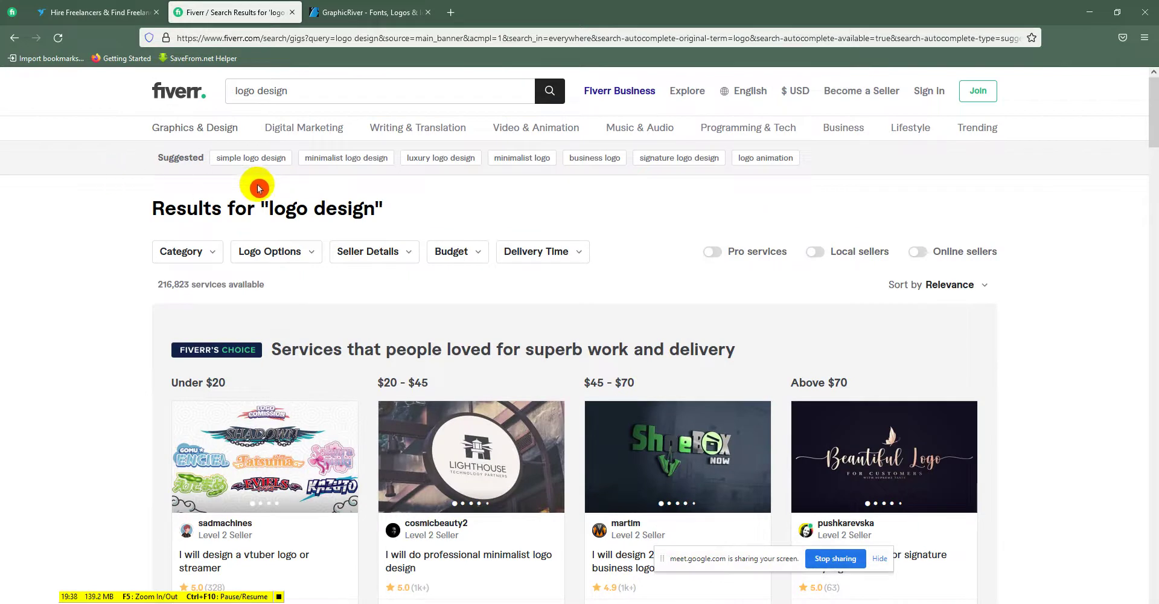
- Open the Powerbit 'Create modern minimalist logo' gig in a new tab
left_click(105, 18)
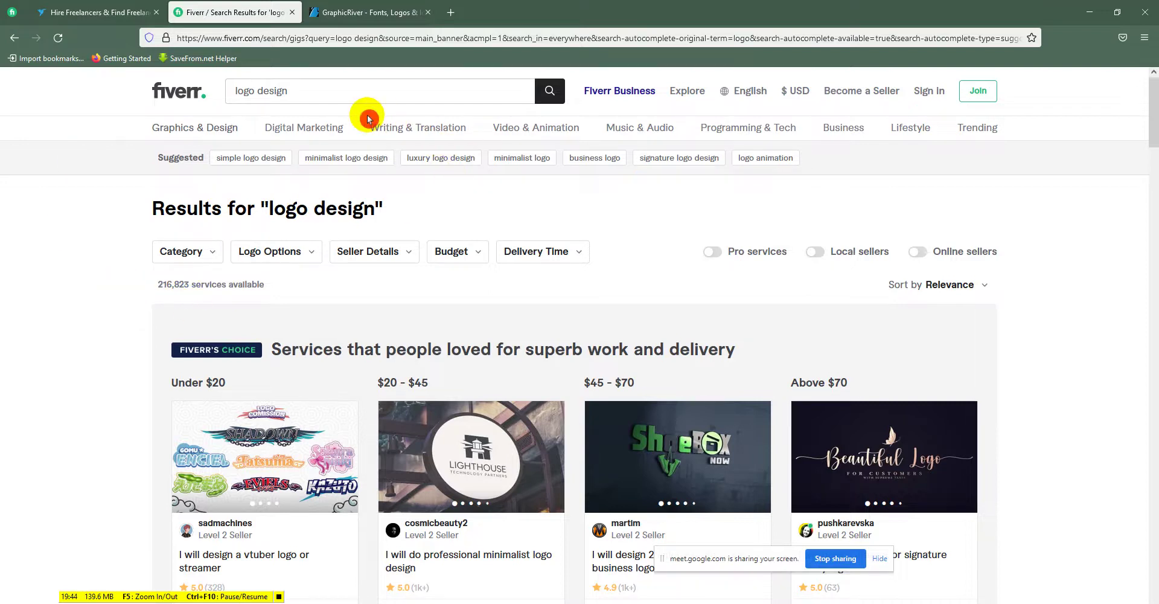
left_click(1153, 85)
mouse_move(1153, 90)
left_mouse_down()
mouse_move(1153, 185)
mouse_move(1092, 186)
left_mouse_up()
right_click(681, 215)
left_click(713, 218)
- Open the 'Do 3 flat minimalist logo designs' gig in a new tab
scroll(726, 199, "down", 5)
scroll(726, 199, "down", 3)
scroll(441, 239, "down", 3)
scroll(441, 238, "down", 4)
scroll(661, 221, "up", 3)
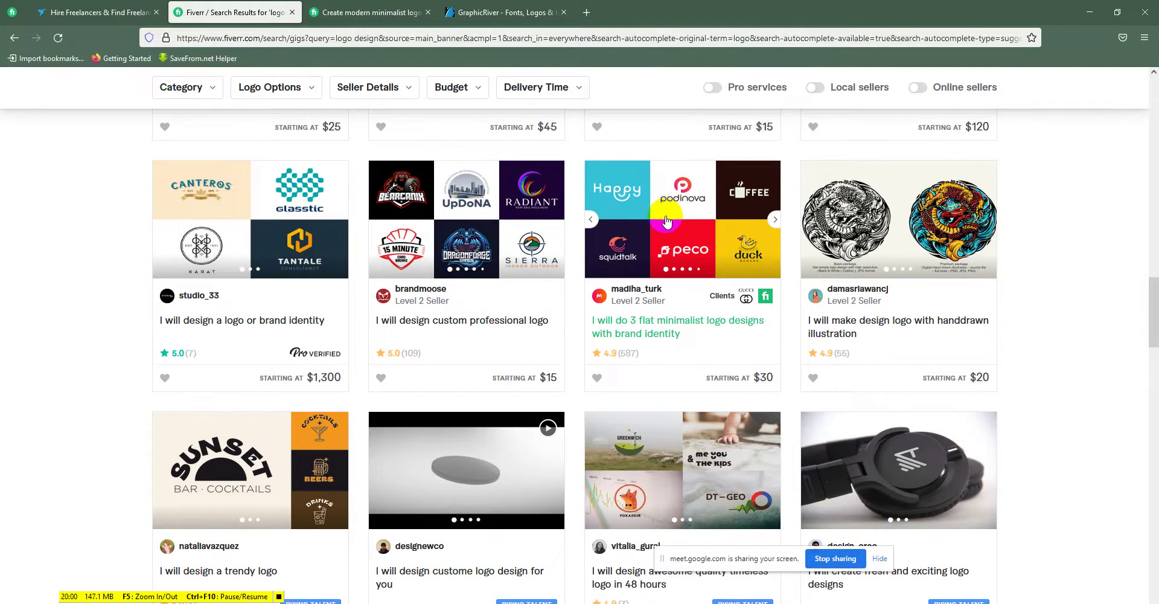
right_click(670, 220)
left_click(678, 228)
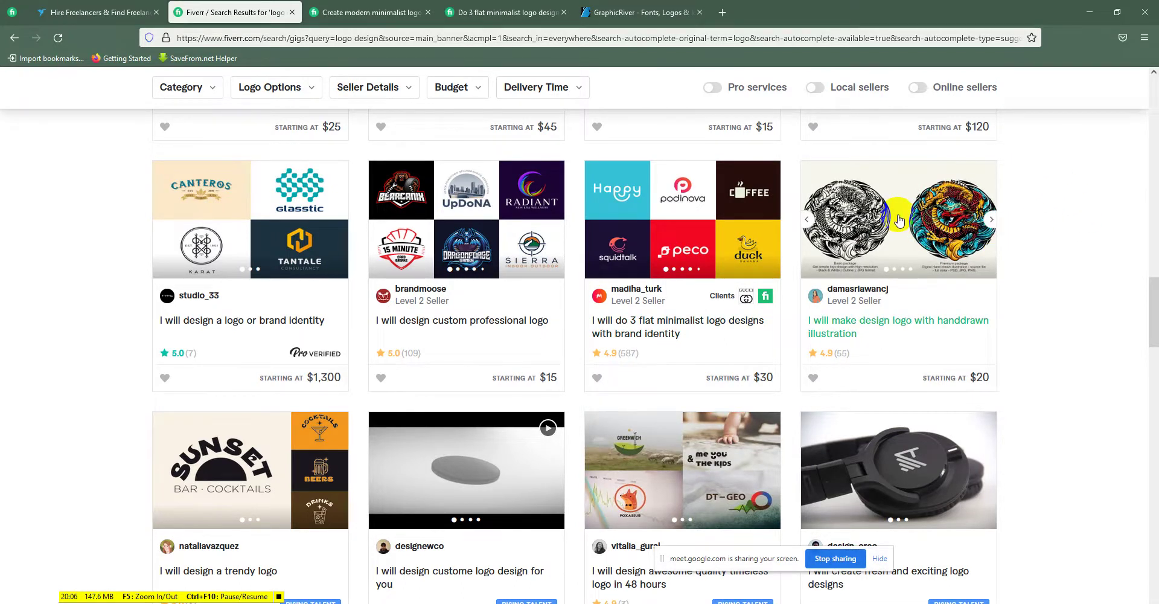
- Scroll further through the logo design results and return to the top
scroll(900, 221, "down", 3)
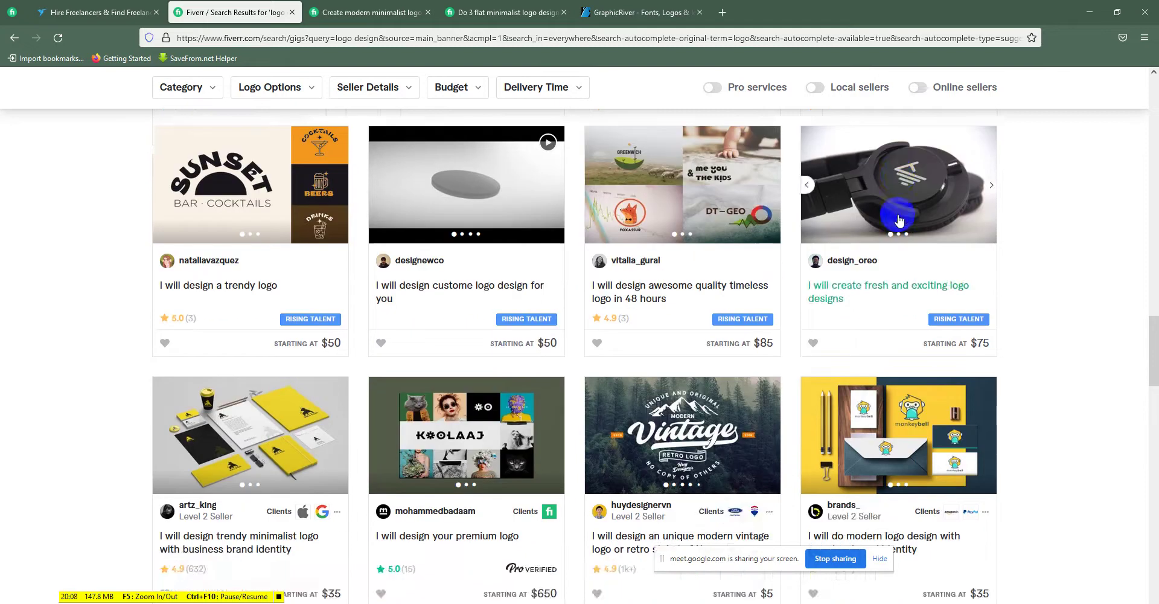
scroll(900, 221, "down", 3)
scroll(898, 222, "down", 2)
scroll(896, 223, "down", 2)
scroll(896, 223, "down", 1)
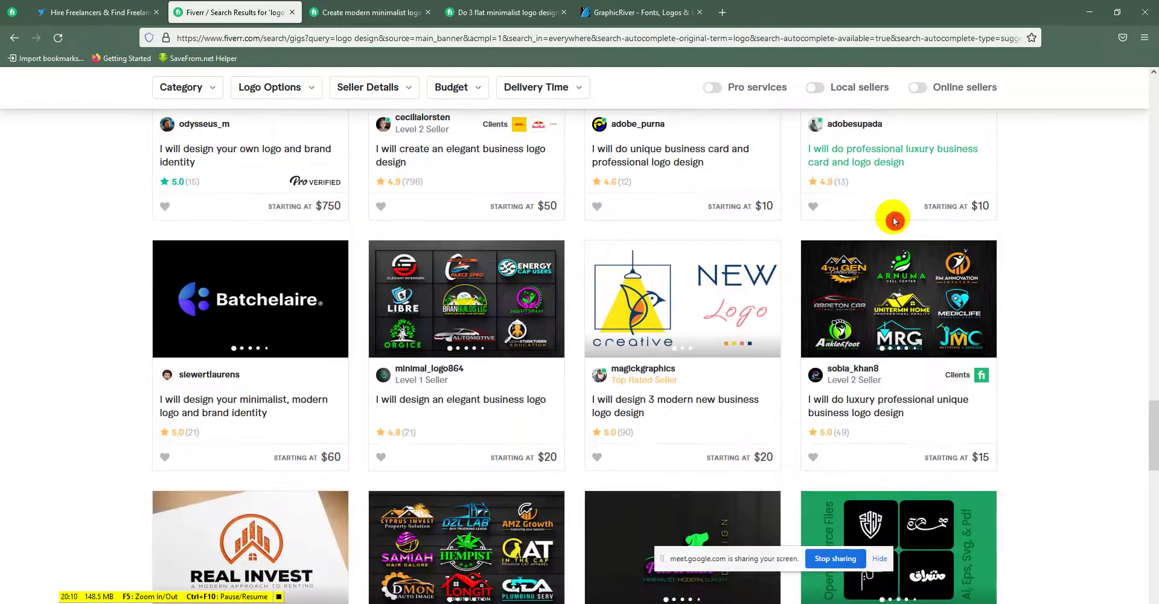
scroll(896, 223, "down", 2)
scroll(896, 223, "down", 3)
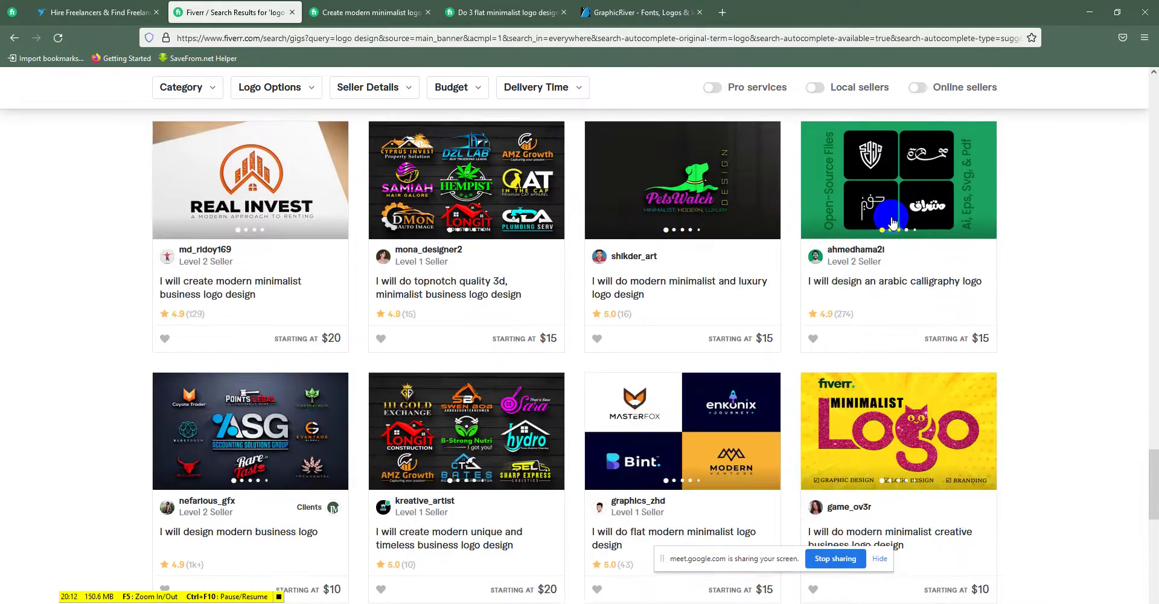
scroll(891, 223, "down", 3)
scroll(890, 223, "down", 4)
scroll(887, 187, "up", 3)
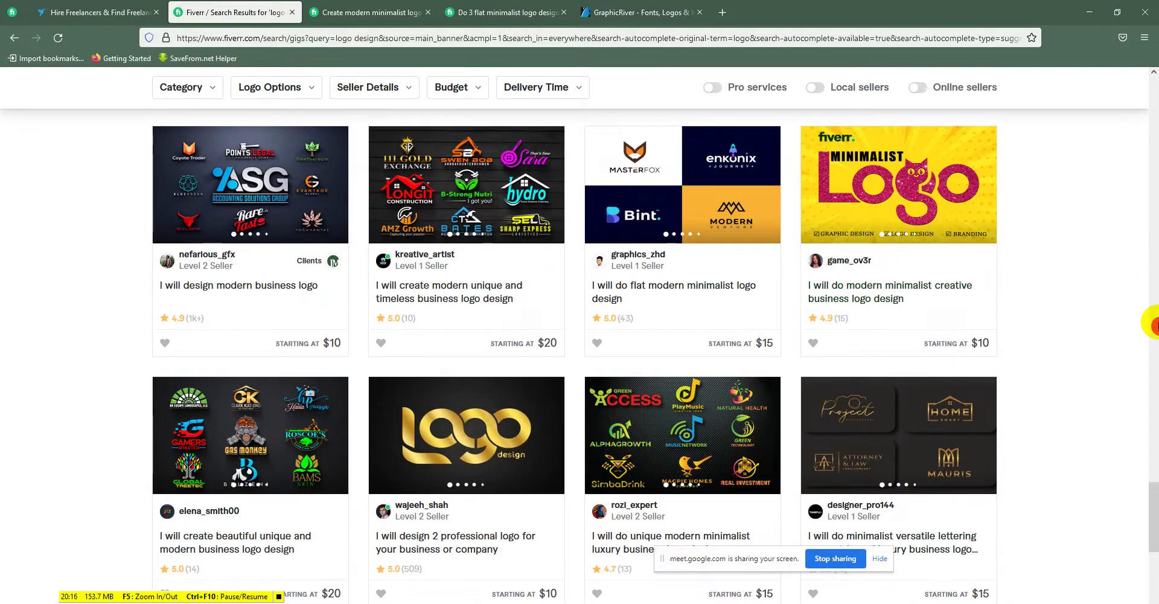
scroll(1153, 477, "up", 2)
left_click_drag(1154, 477, 1153, 97)
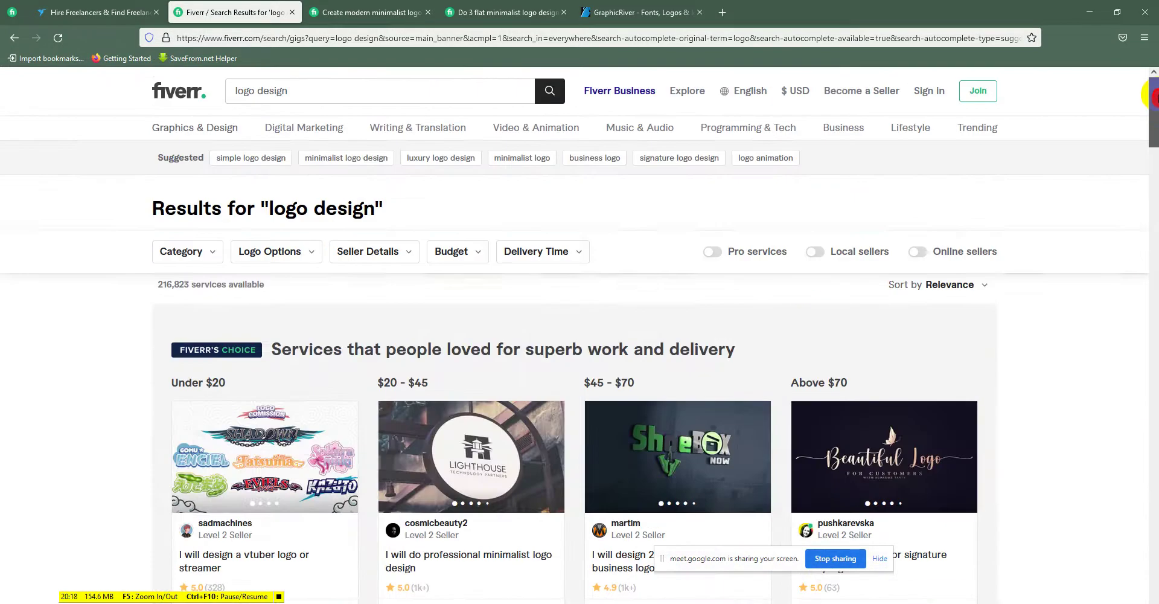
- Turn on the Online sellers filter and browse the 8,389 filtered gigs
left_click(916, 255)
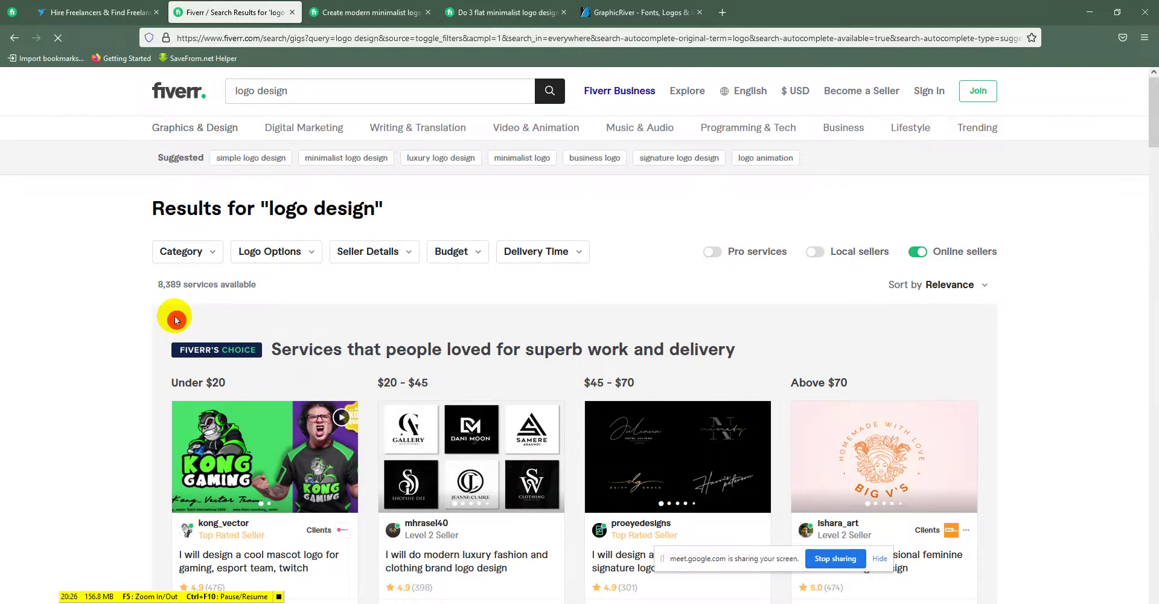
scroll(948, 285, "down", 4)
mouse_move(944, 287)
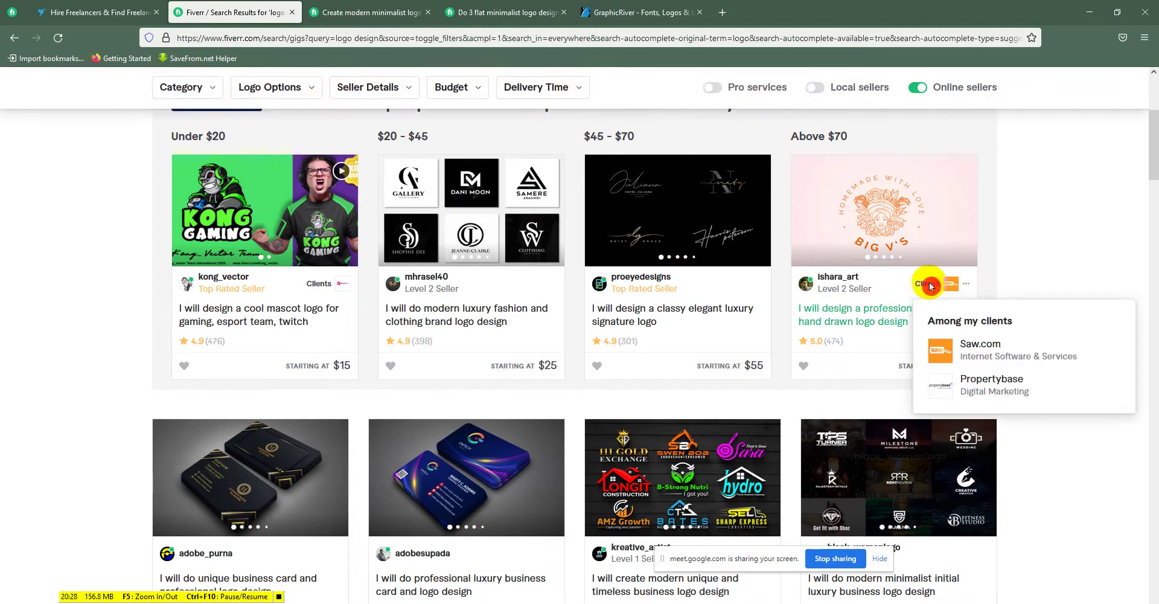
scroll(901, 288, "down", 3)
scroll(887, 294, "down", 4)
scroll(886, 296, "down", 5)
scroll(880, 294, "down", 3)
scroll(876, 296, "down", 2)
scroll(870, 301, "down", 2)
scroll(863, 296, "down", 4)
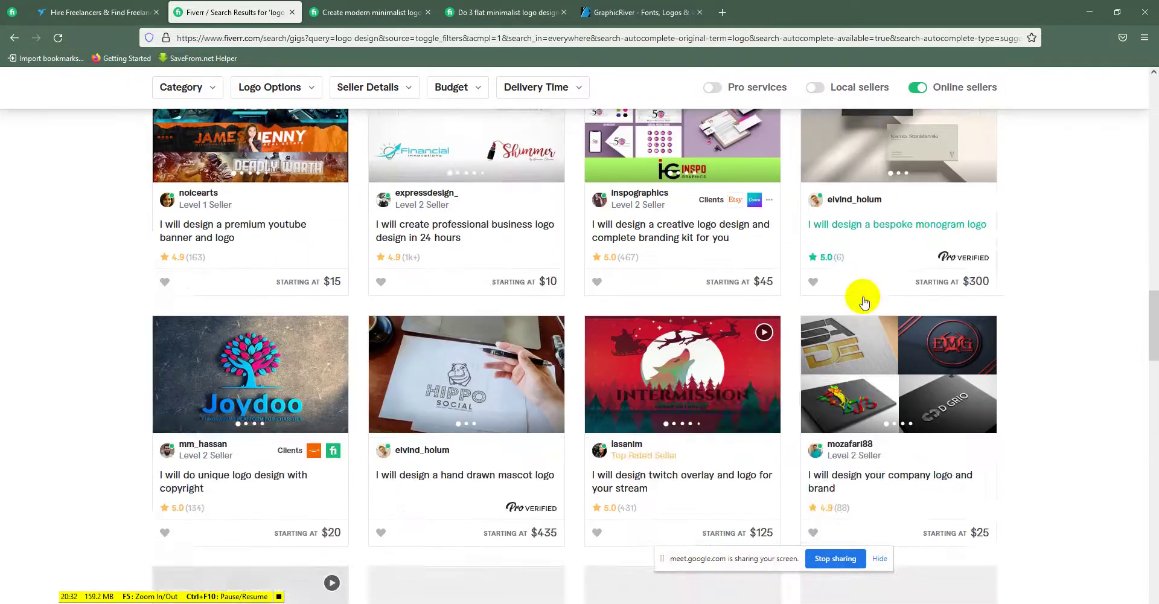
scroll(845, 293, "down", 2)
scroll(839, 293, "down", 3)
- Turn Online sellers off again and expand the Seller Details filters
left_click_drag(1153, 387, 1150, 96)
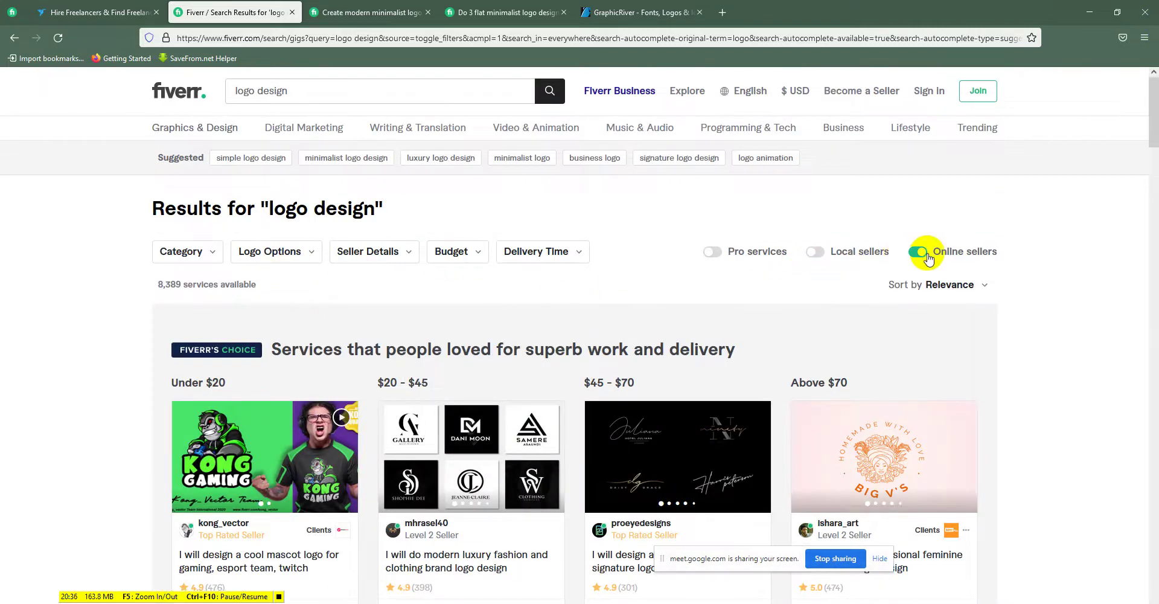
left_click(919, 251)
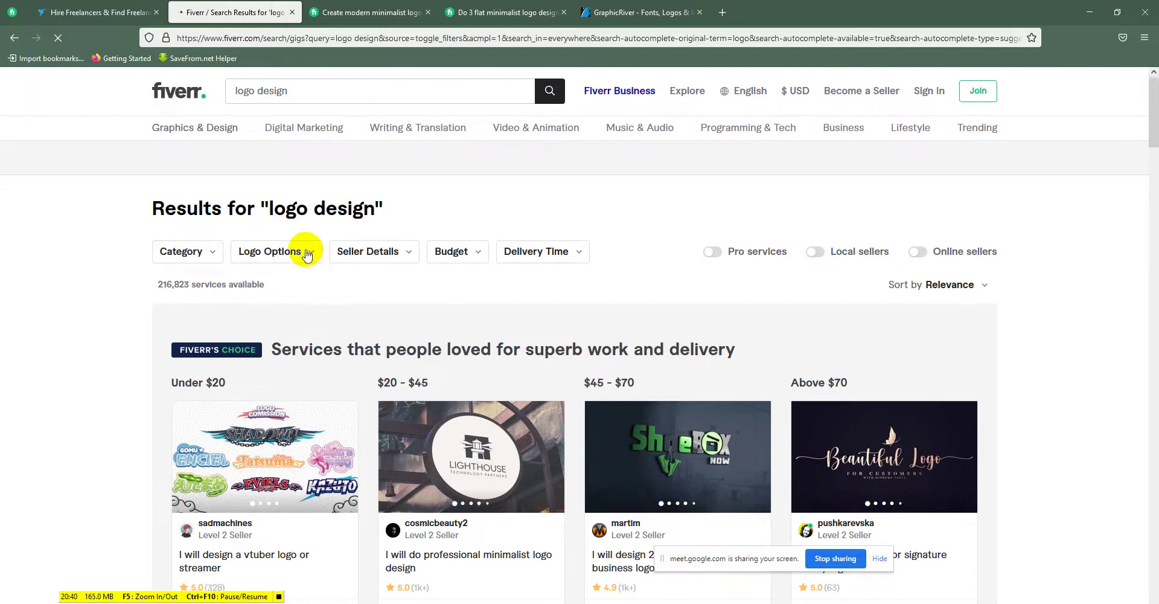
left_click(353, 257)
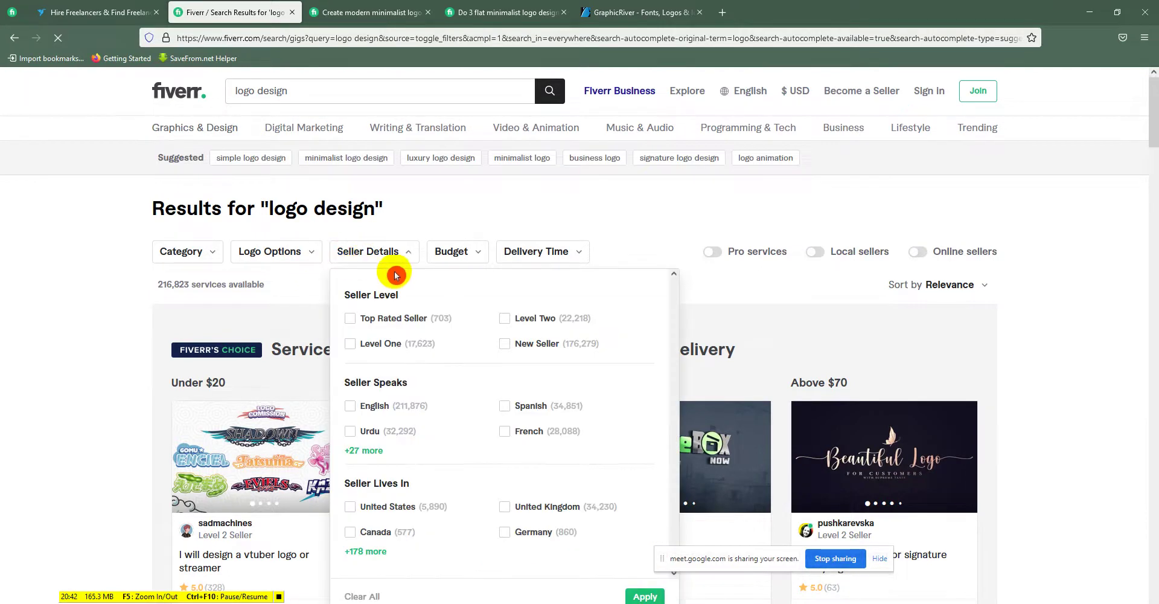
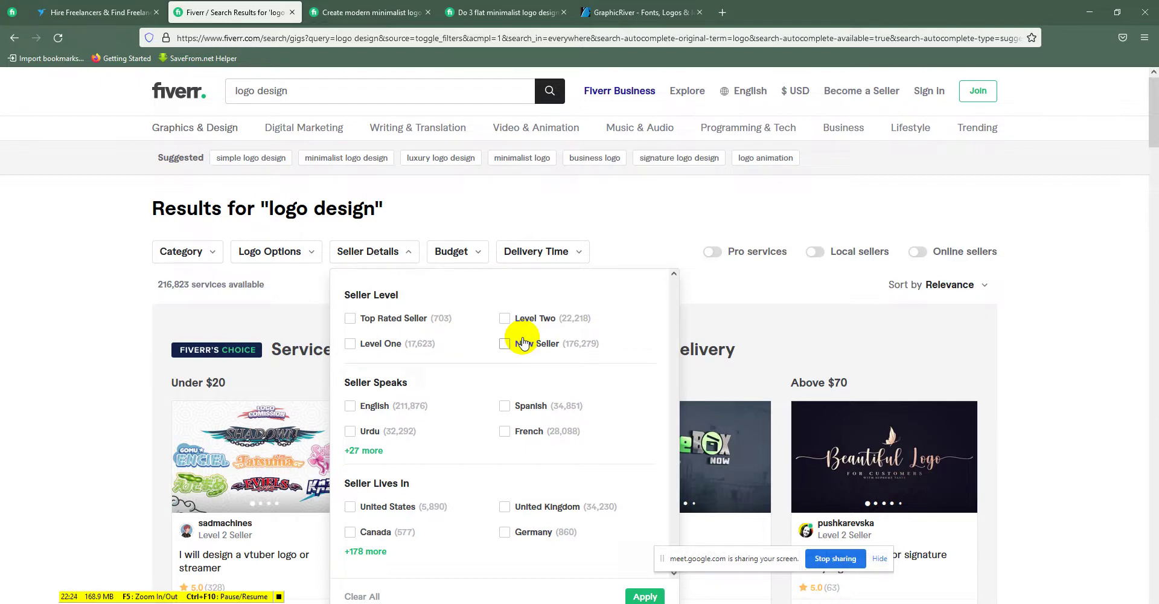
- Filter the logo design results to Korean-speaking sellers, leaving 2 services at $10 and $15
left_click(373, 452)
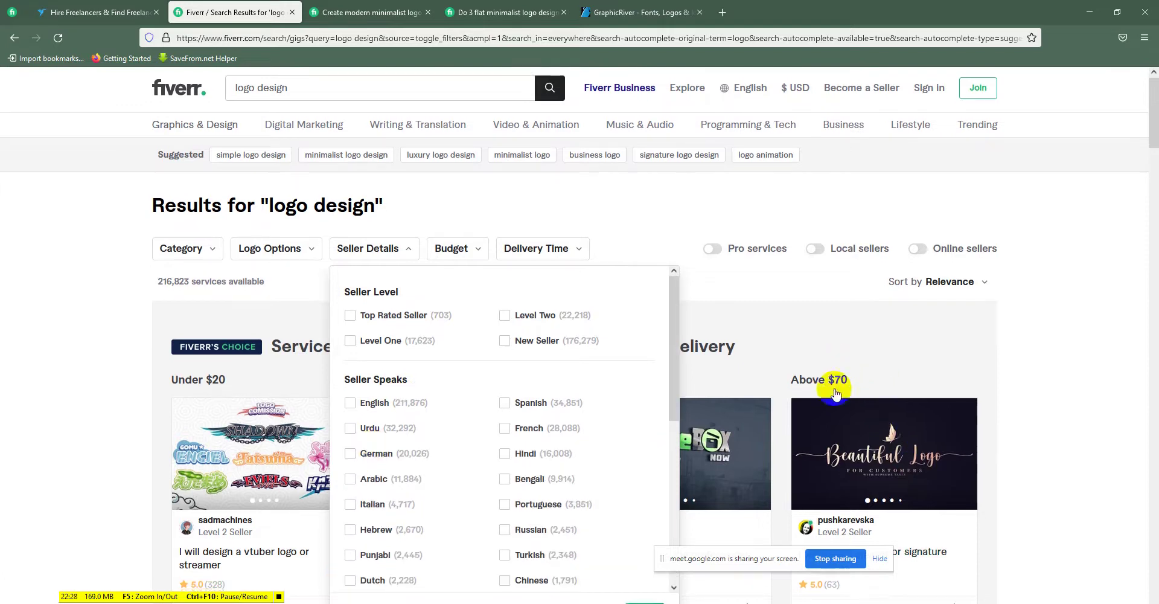
scroll(829, 406, "down", 2)
scroll(827, 405, "down", 3)
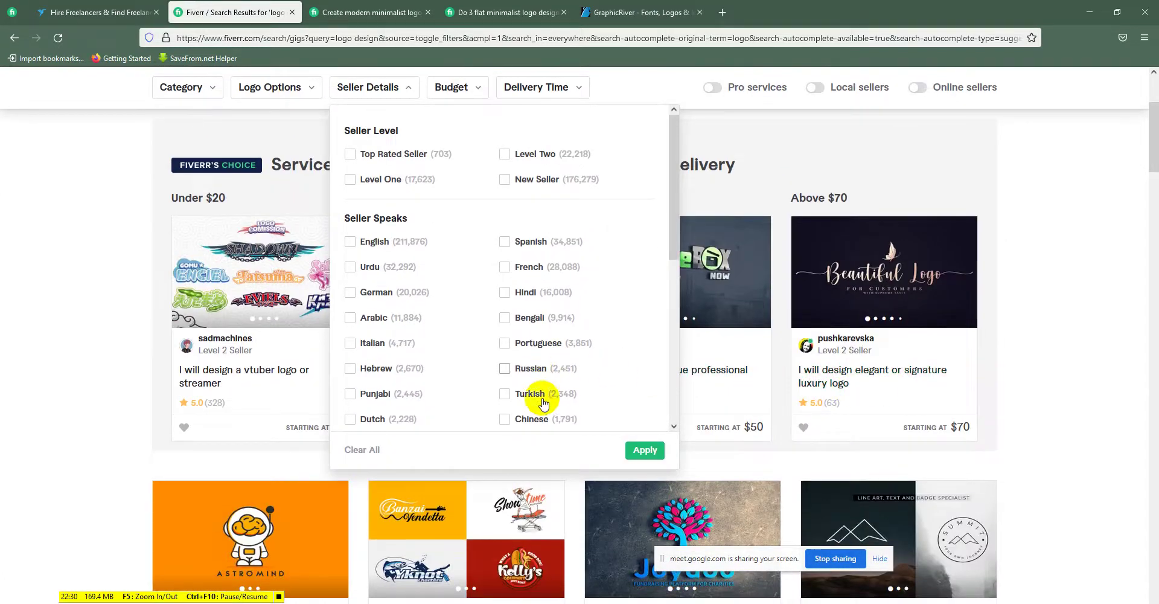
scroll(595, 356, "down", 1)
scroll(595, 356, "down", 2)
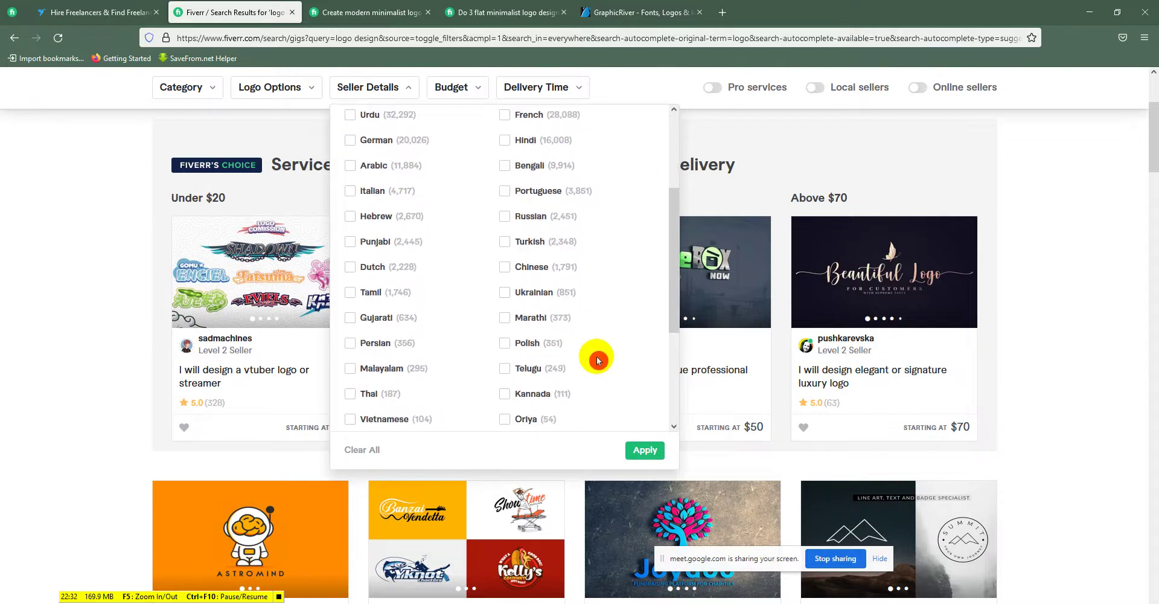
scroll(551, 381, "down", 2)
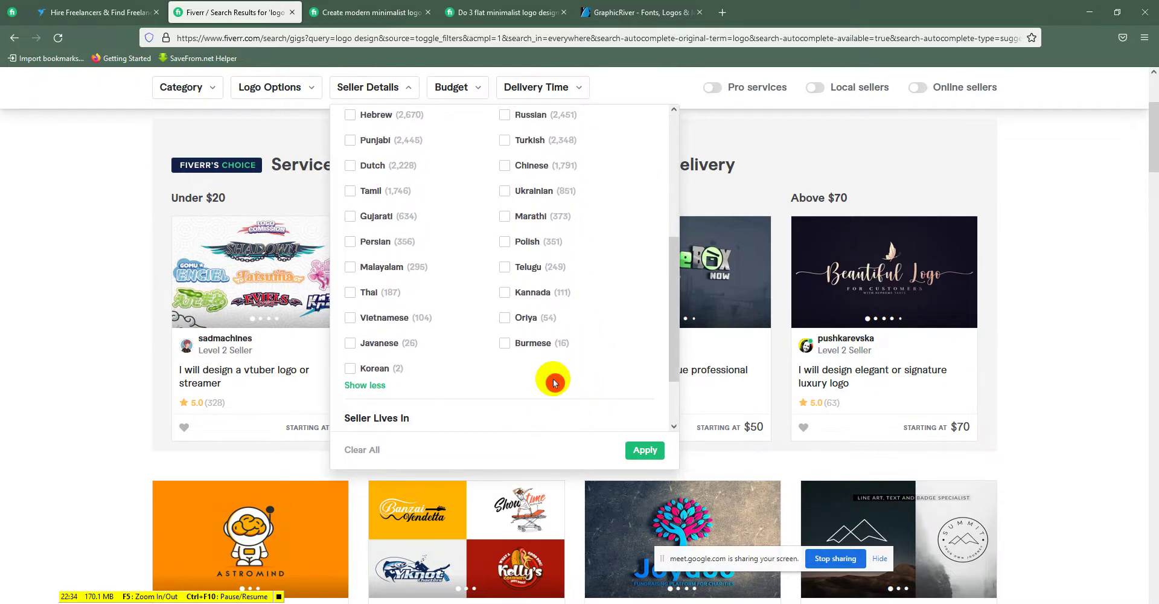
scroll(510, 390, "up", 1)
scroll(510, 392, "up", 1)
scroll(512, 394, "up", 1)
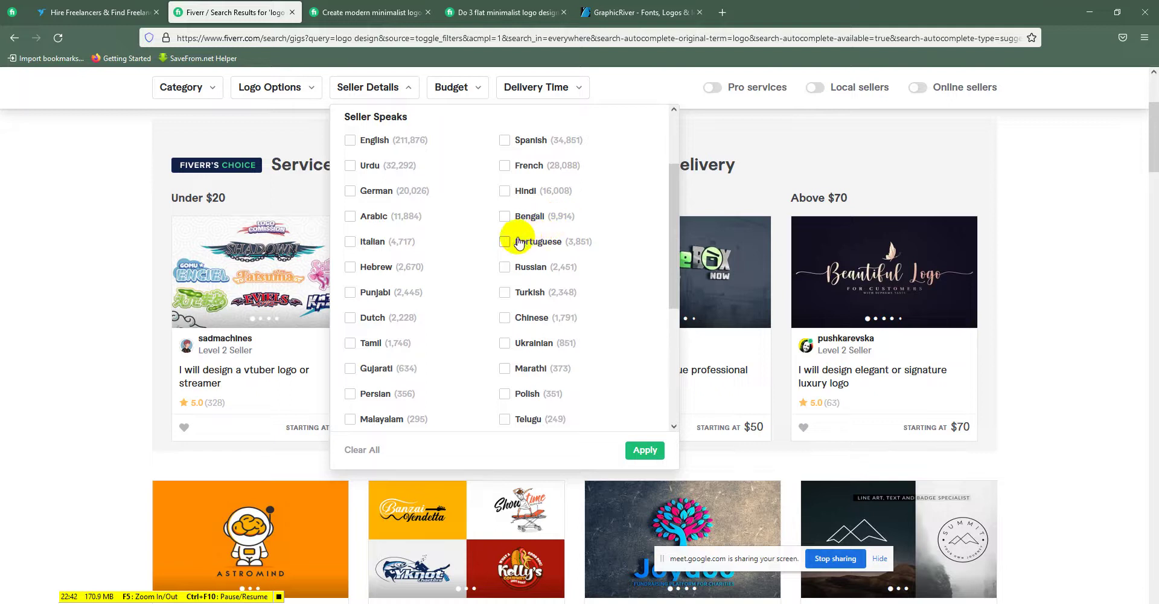
scroll(414, 251, "down", 2)
scroll(406, 253, "down", 1)
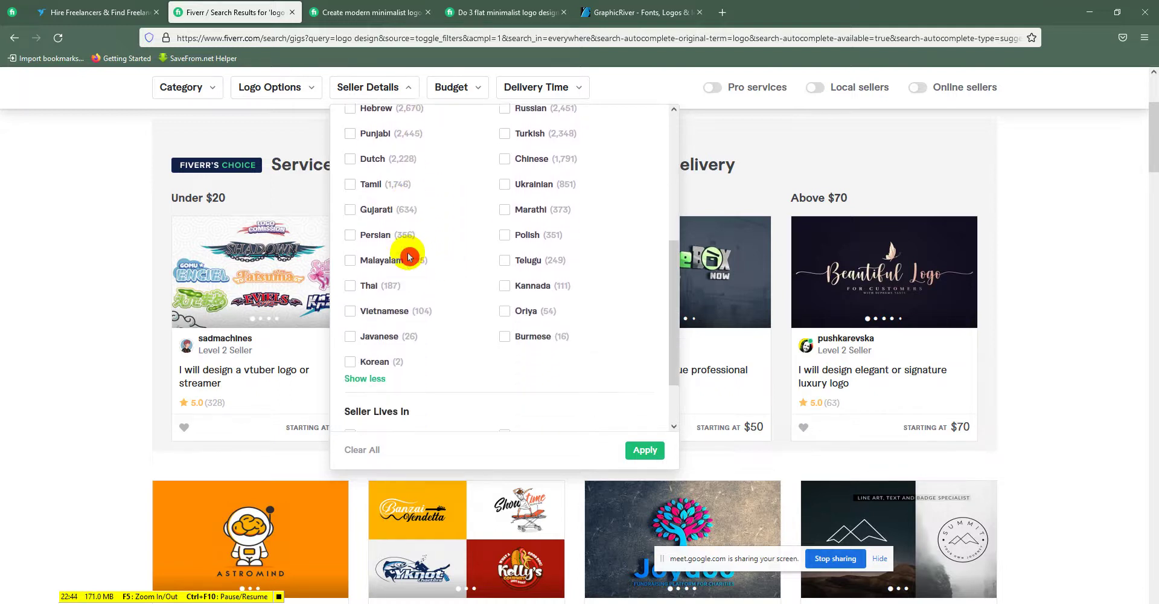
scroll(363, 291, "down", 1)
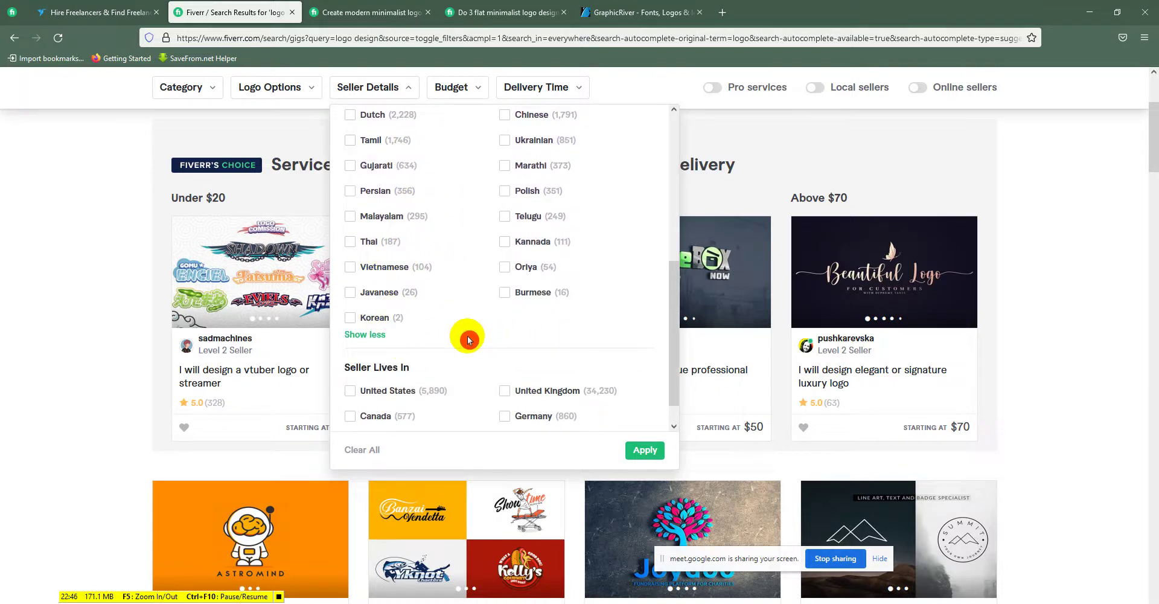
left_click(383, 320)
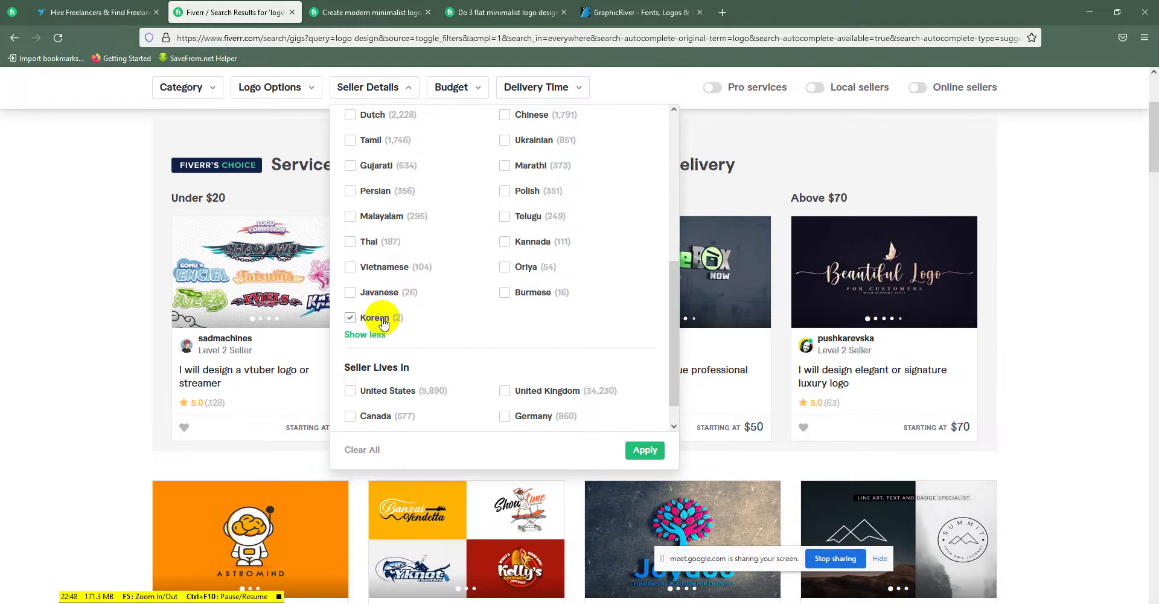
left_click(636, 447)
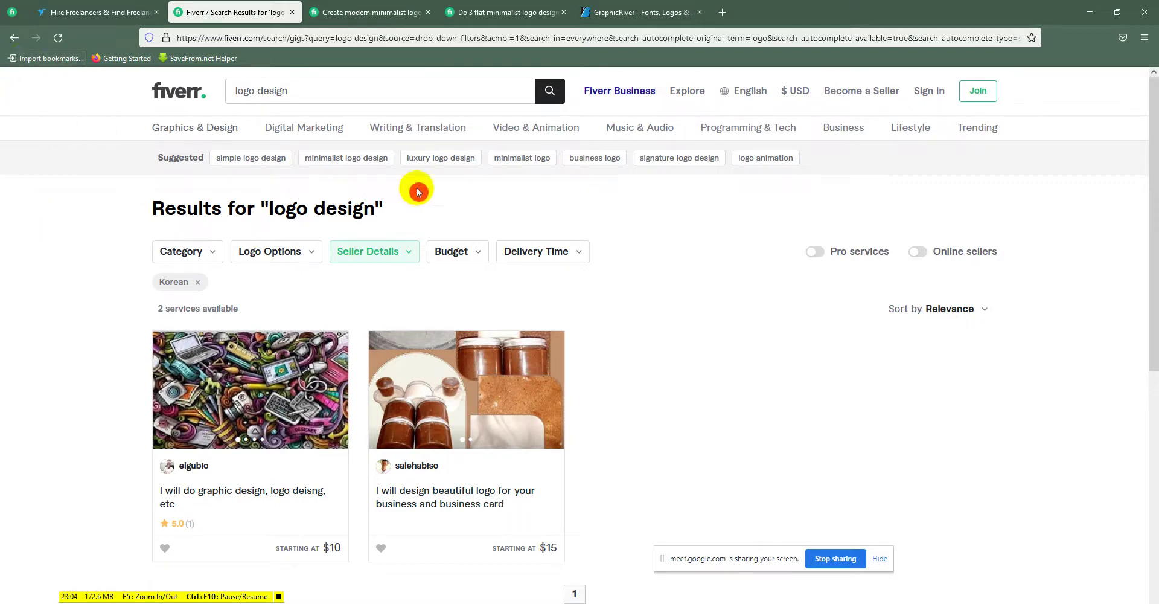
- Replace the Korean language filter with a Top Rated Seller filter
left_click(199, 282)
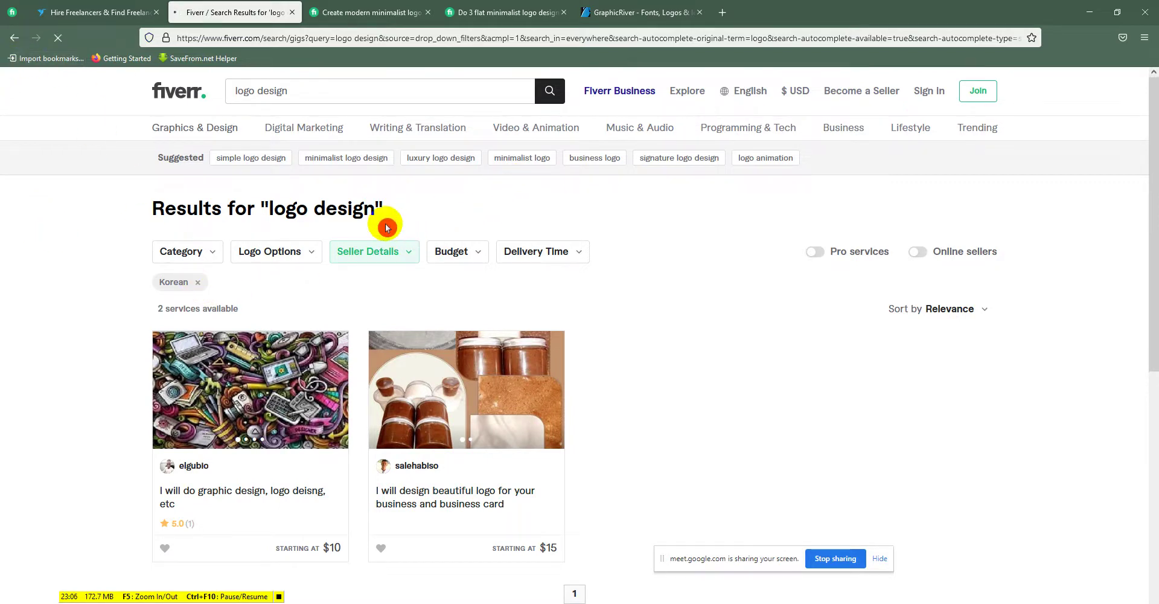
left_click(400, 256)
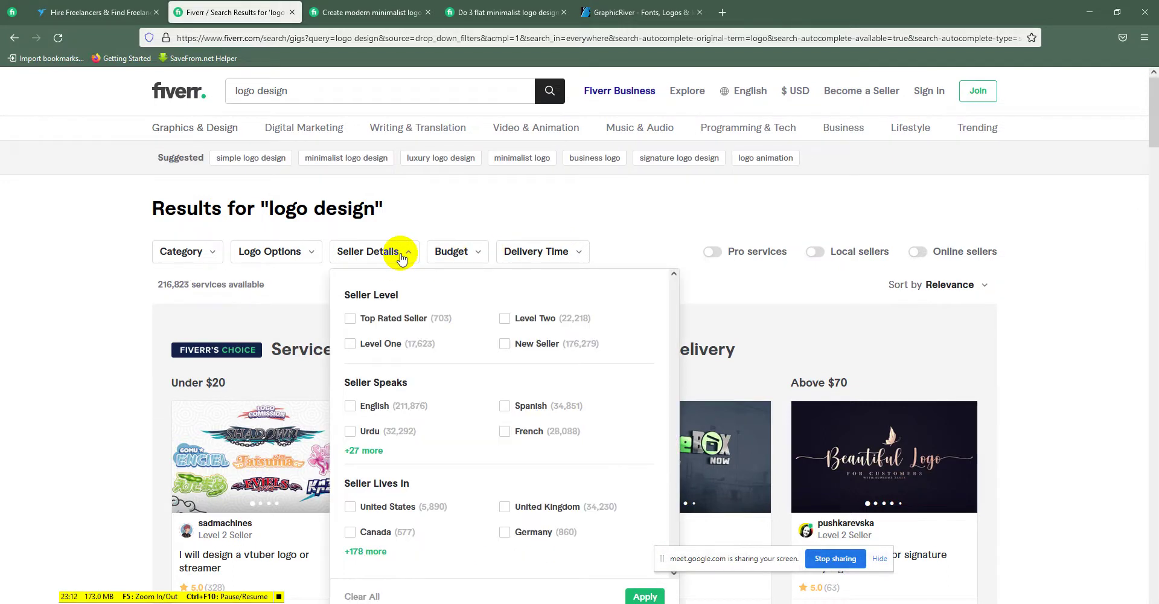
left_click(407, 320)
left_click(642, 595)
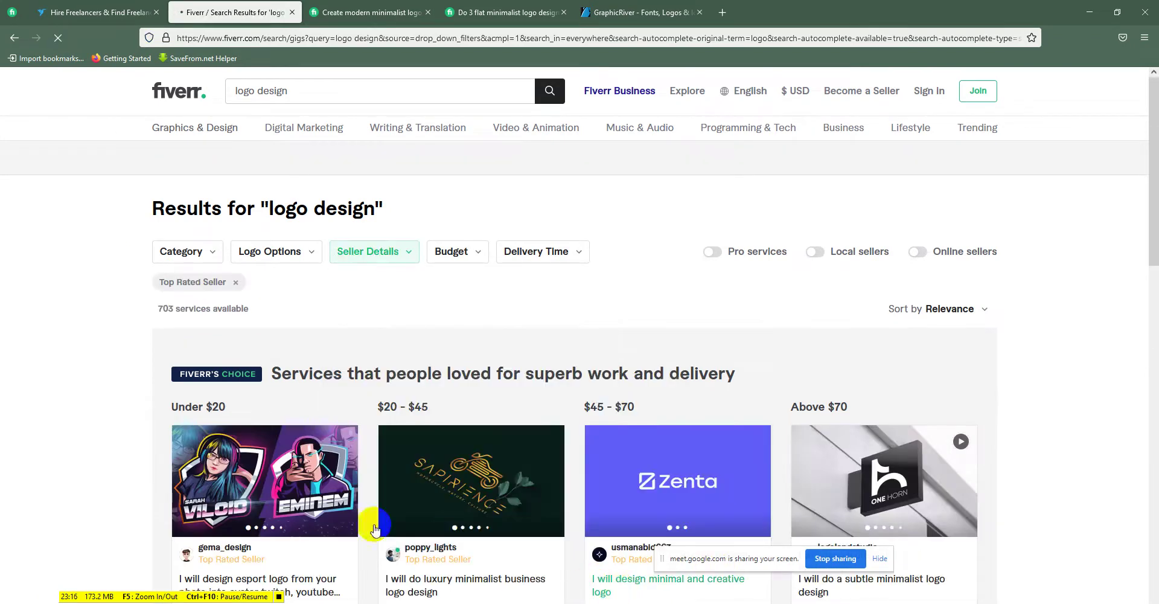
- Open the Zenta, Monkey Burger and Paywatch gigs in new tabs
scroll(79, 427, "down", 3)
scroll(79, 428, "down", 3)
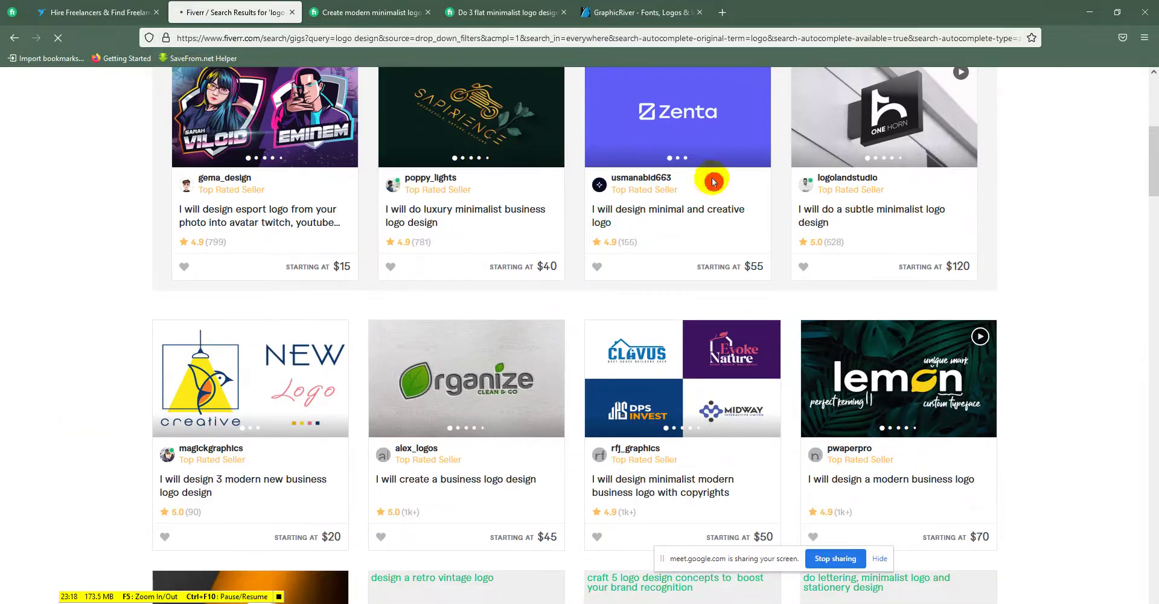
right_click(702, 122)
left_click(705, 130)
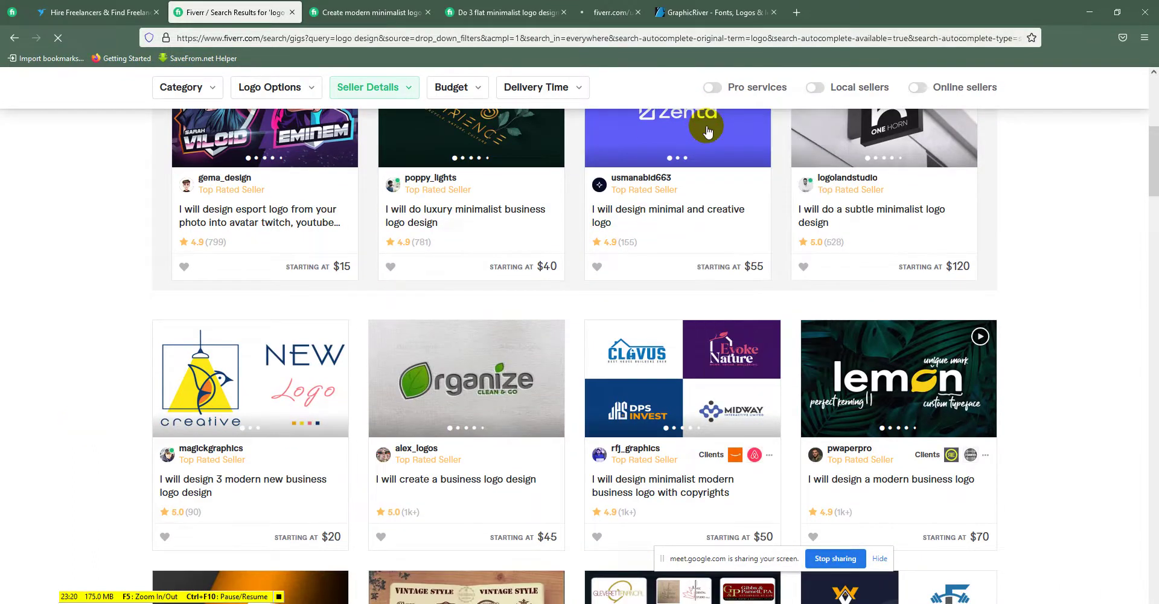
scroll(641, 263, "down", 3)
scroll(641, 263, "down", 3)
scroll(637, 259, "down", 1)
scroll(604, 271, "down", 3)
scroll(460, 308, "down", 2)
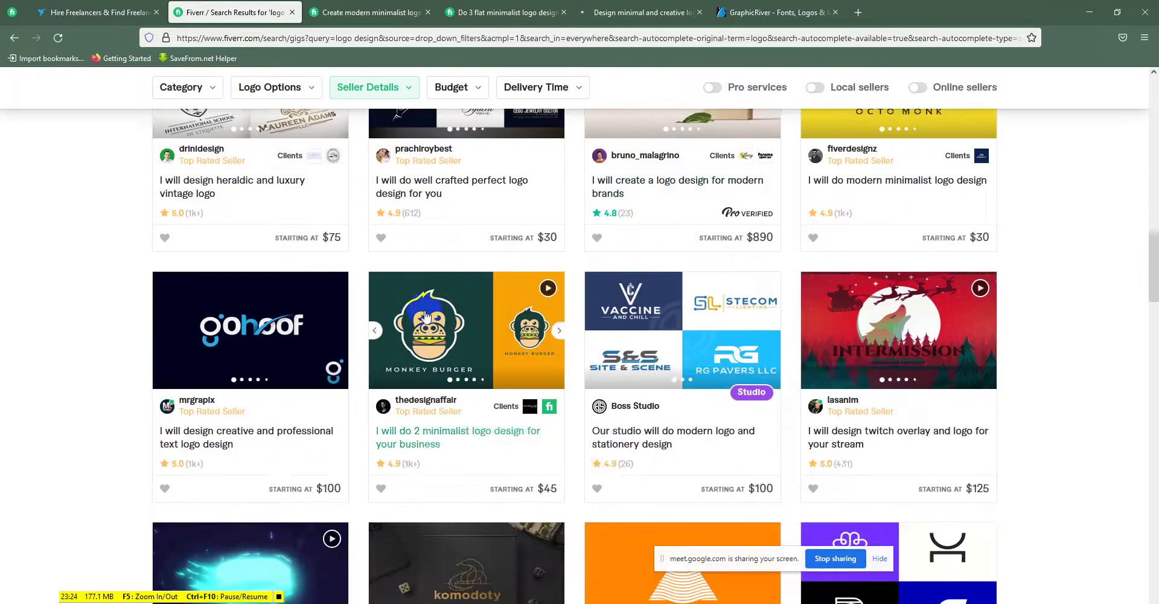
right_click(450, 320)
left_click(454, 324)
scroll(461, 296, "down", 2)
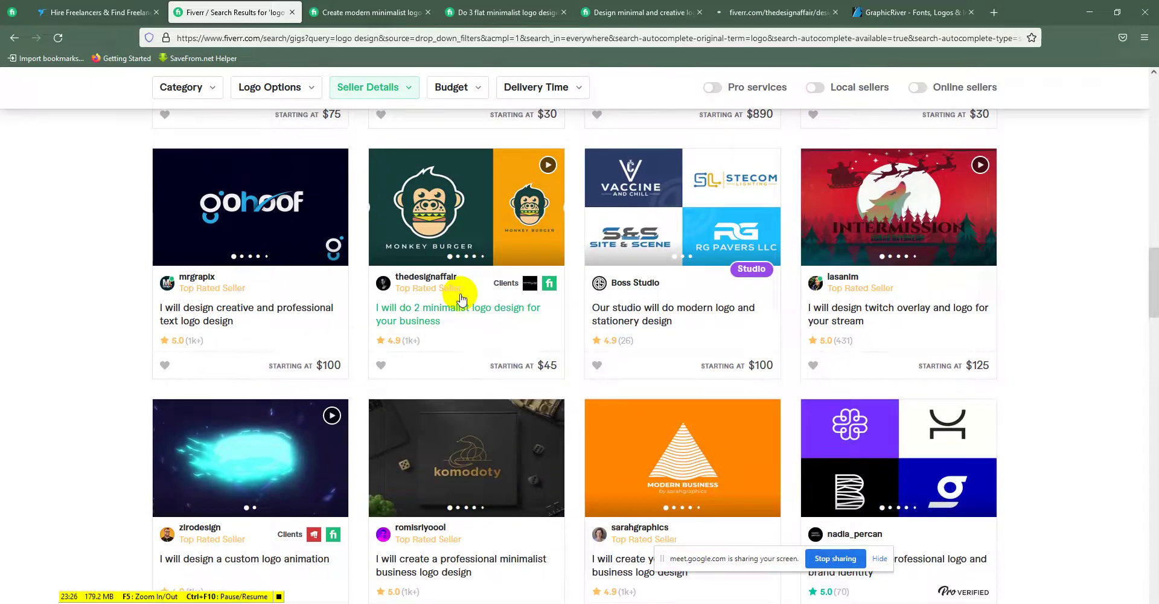
scroll(460, 295, "down", 4)
scroll(461, 300, "down", 3)
scroll(461, 301, "down", 4)
scroll(454, 300, "down", 3)
scroll(454, 300, "down", 2)
scroll(454, 300, "down", 1)
right_click(886, 159)
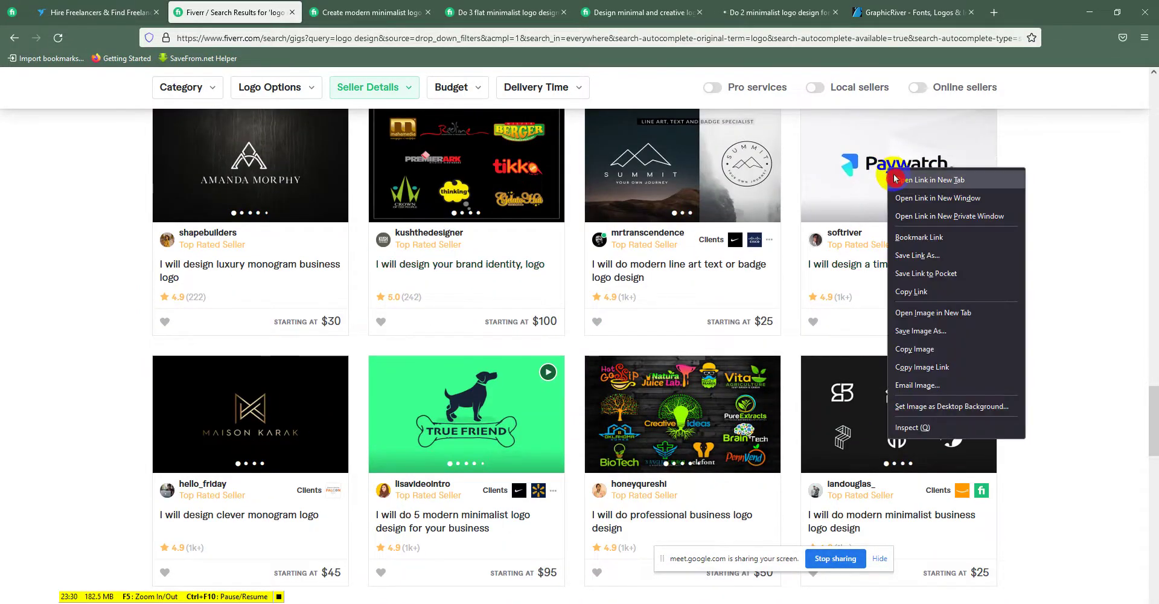
left_click(901, 162)
- Switch to the modern minimalist logo design gig with its $20 Basic package
scroll(896, 180, "down", 4)
scroll(894, 179, "down", 3)
scroll(888, 181, "down", 3)
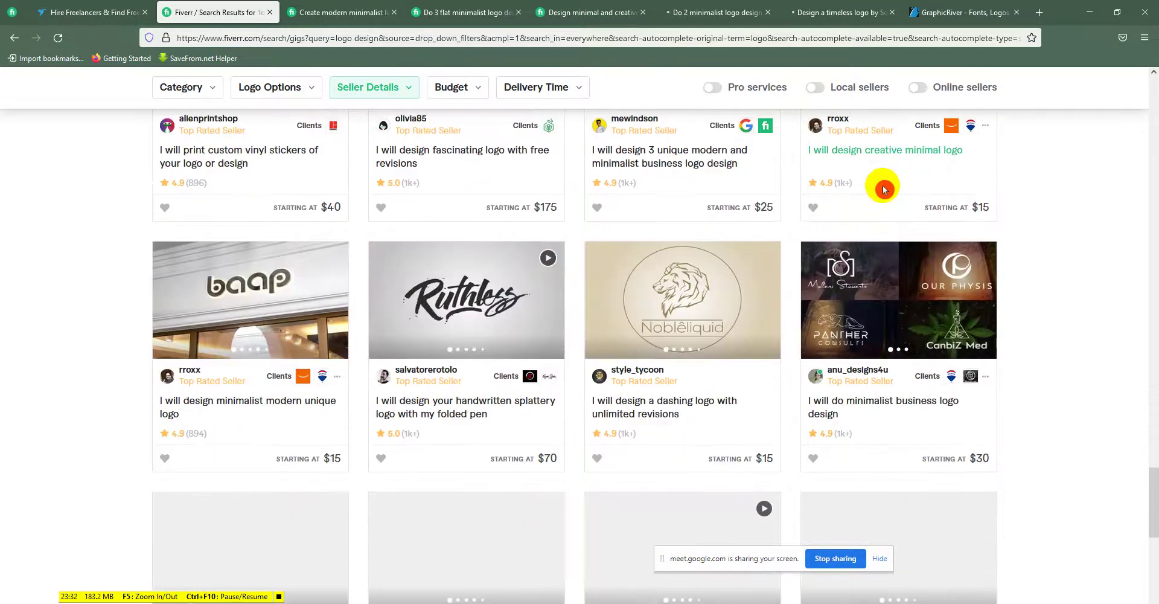
scroll(875, 194, "down", 3)
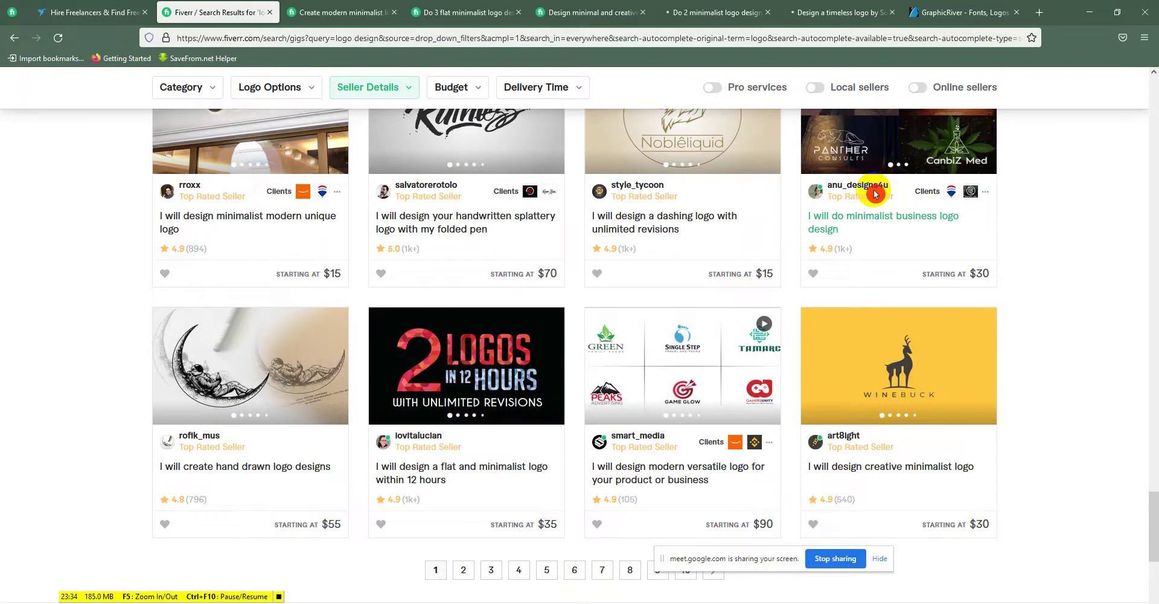
left_click(305, 13)
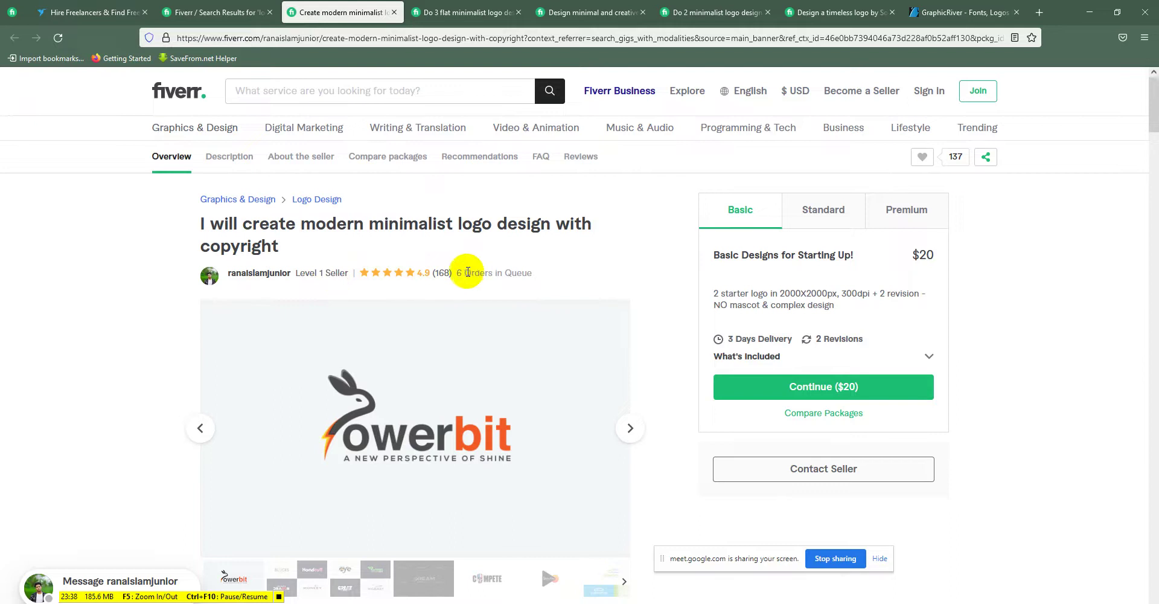
- Open the modern minimalist gig seller's profile, then view the 3 flat minimalist logo designs gig
left_click(250, 273)
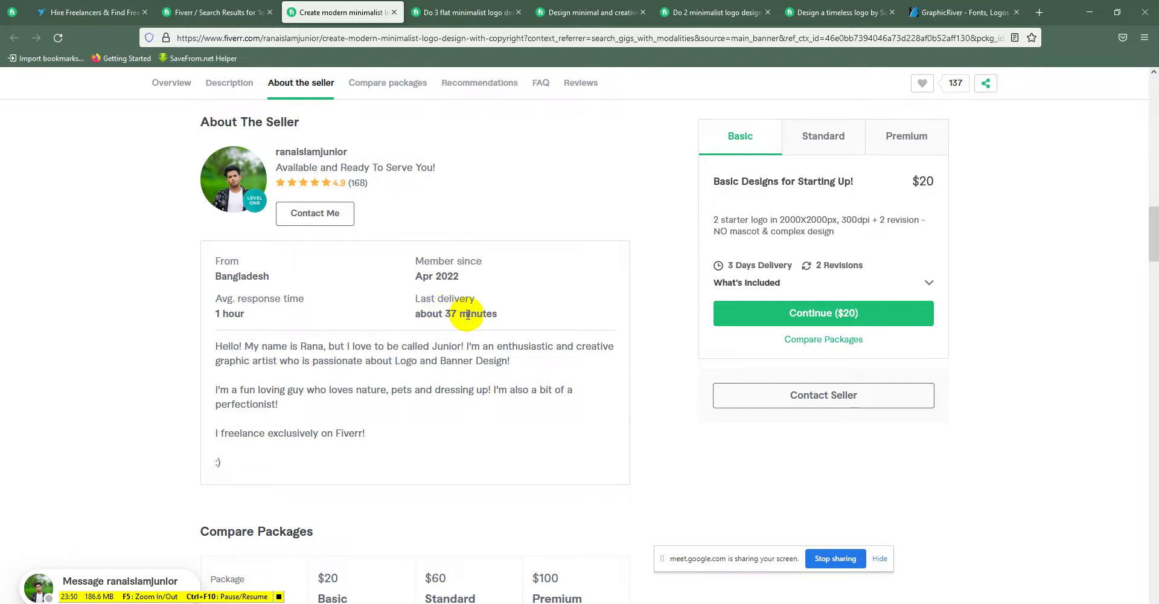
left_click(313, 156)
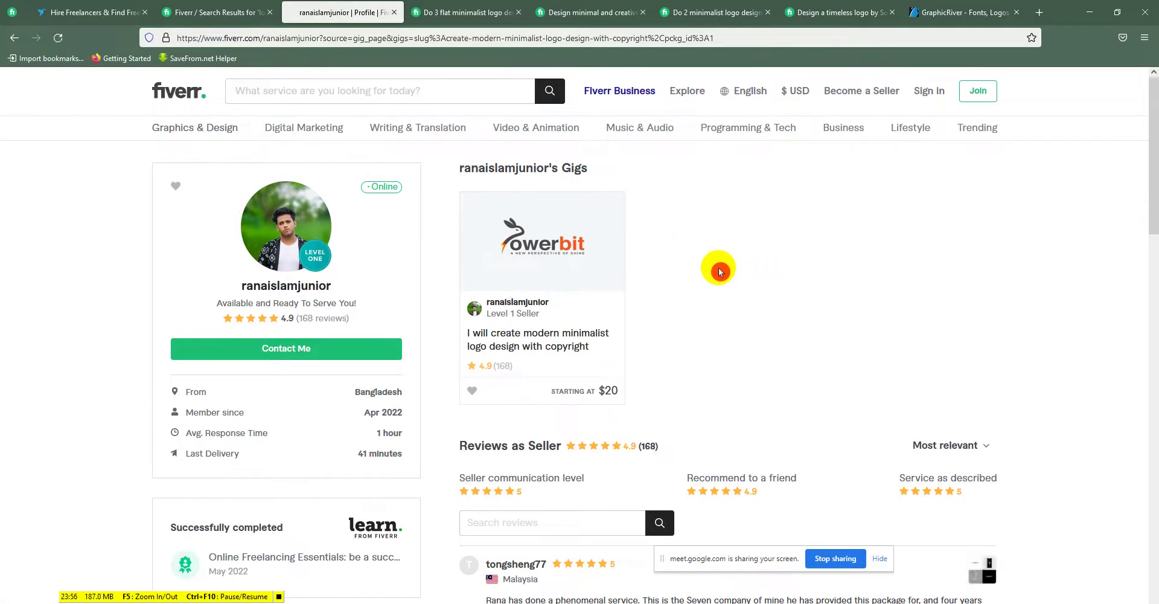
left_click(433, 12)
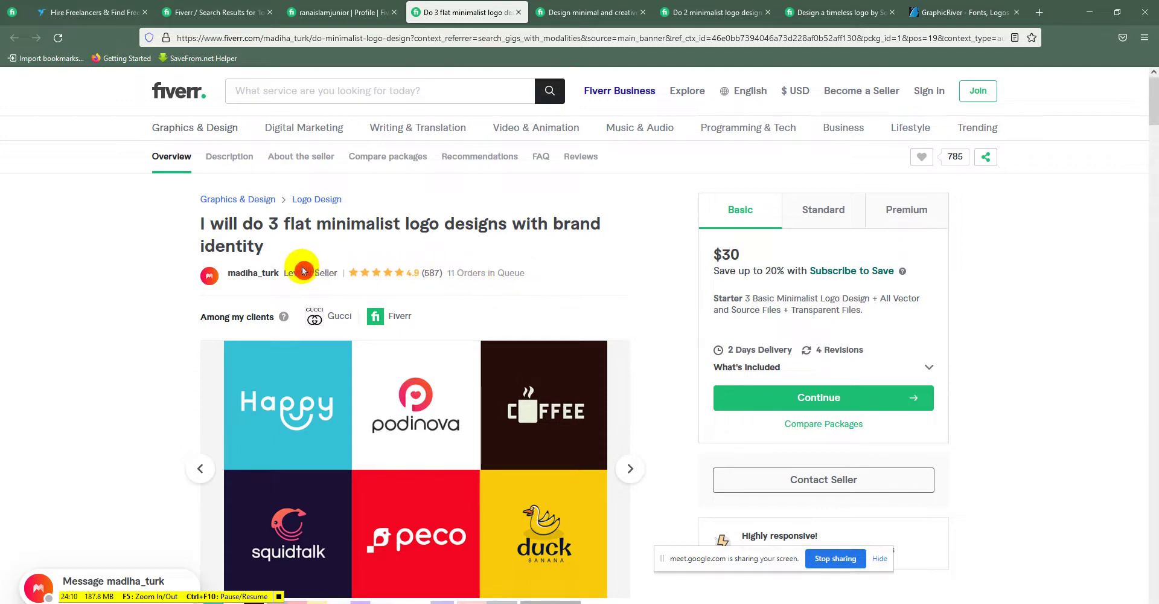
- Look over the Zenta, Monkey Burger and Paywatch gigs, ending on the $45 2-minimalist-logo gig
scroll(267, 276, "down", 15)
scroll(268, 276, "down", 4)
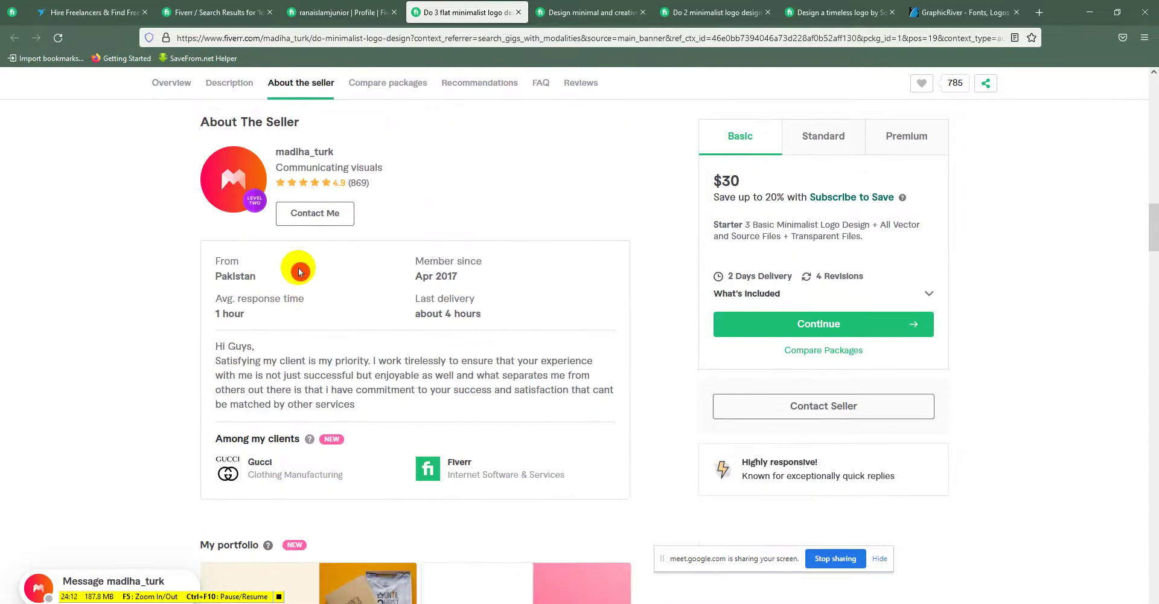
left_click(578, 11)
left_click(579, 13)
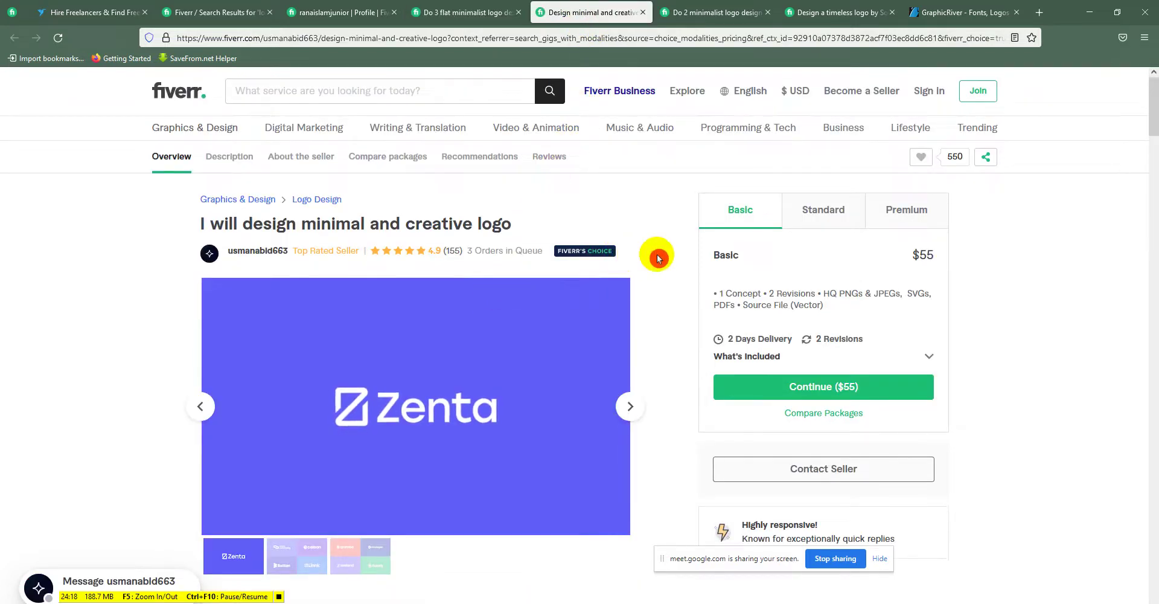
left_click(724, 18)
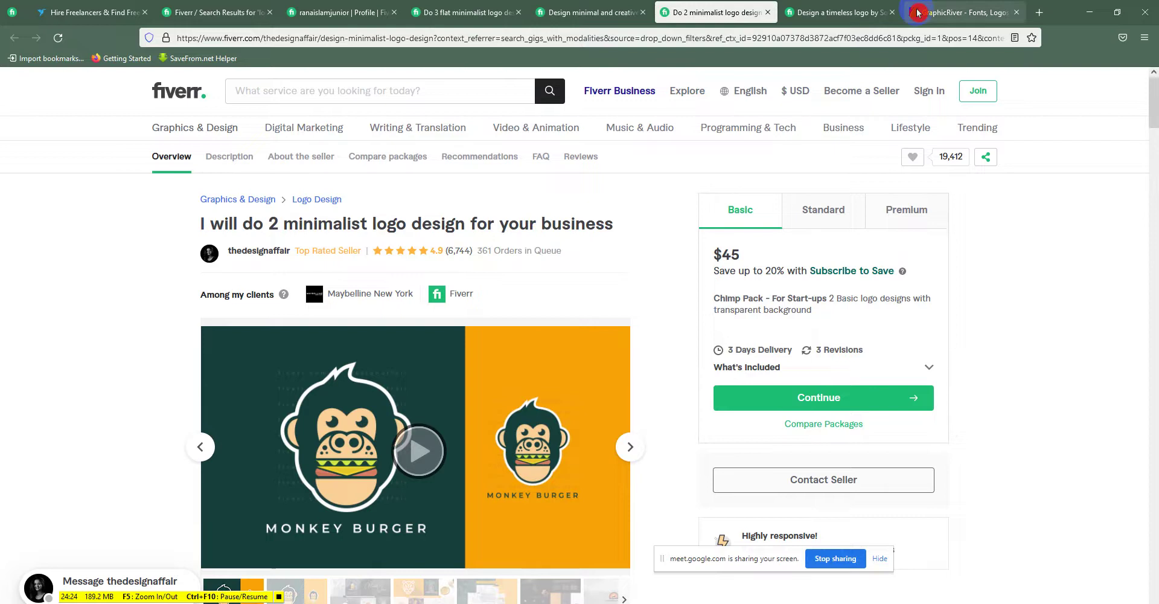
left_click(836, 12)
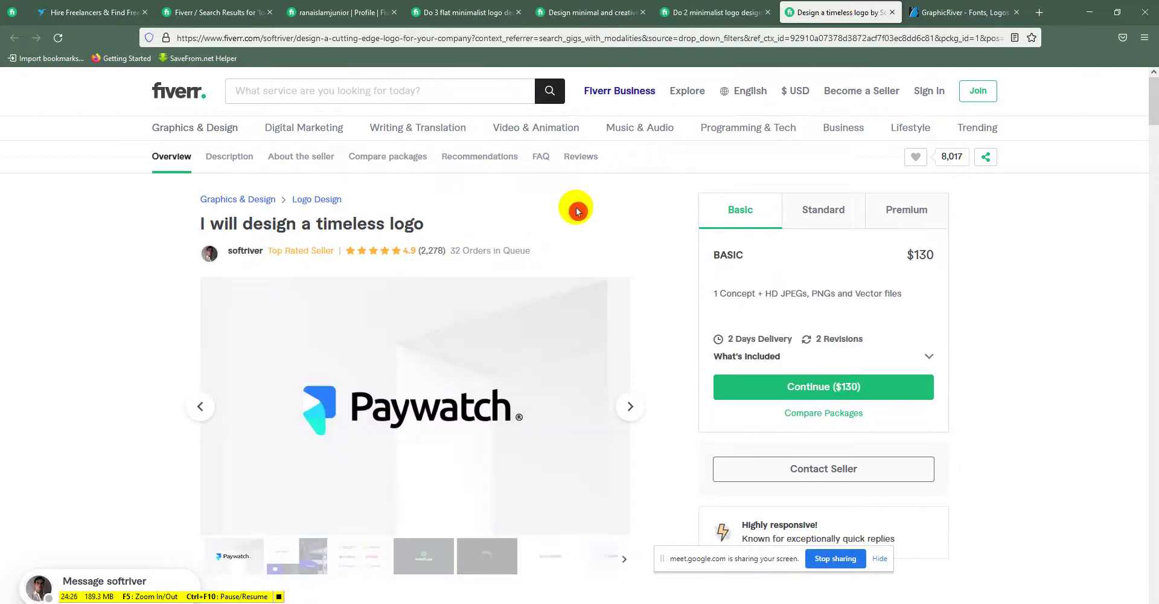
left_click(662, 15)
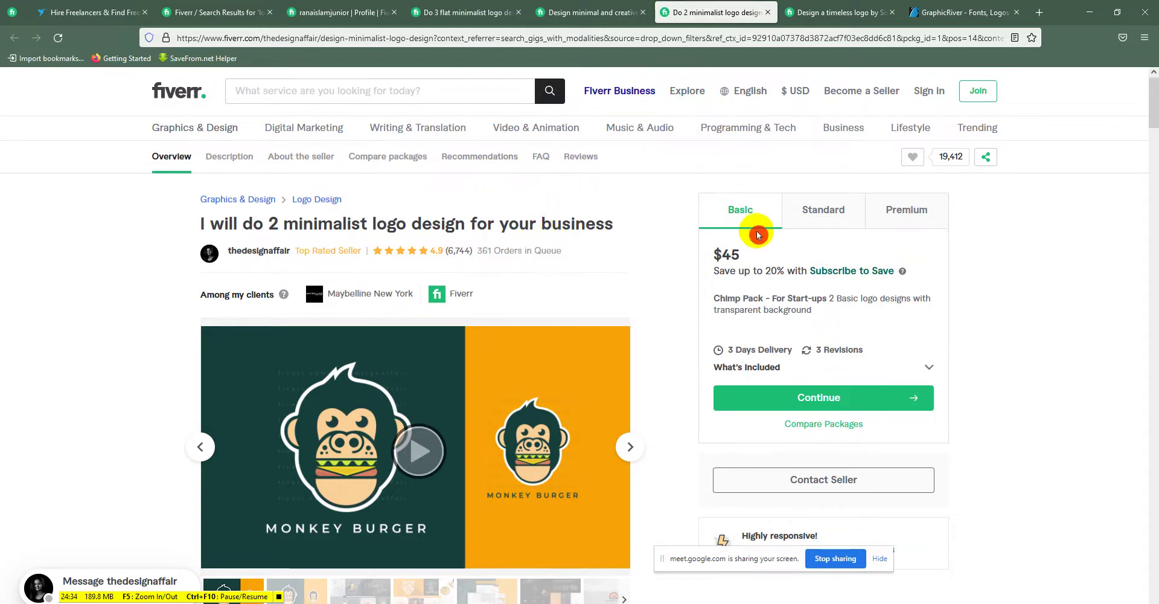
- Highlight the words 'do 2 minimalist' in the gig title
left_click_drag(244, 224, 360, 218)
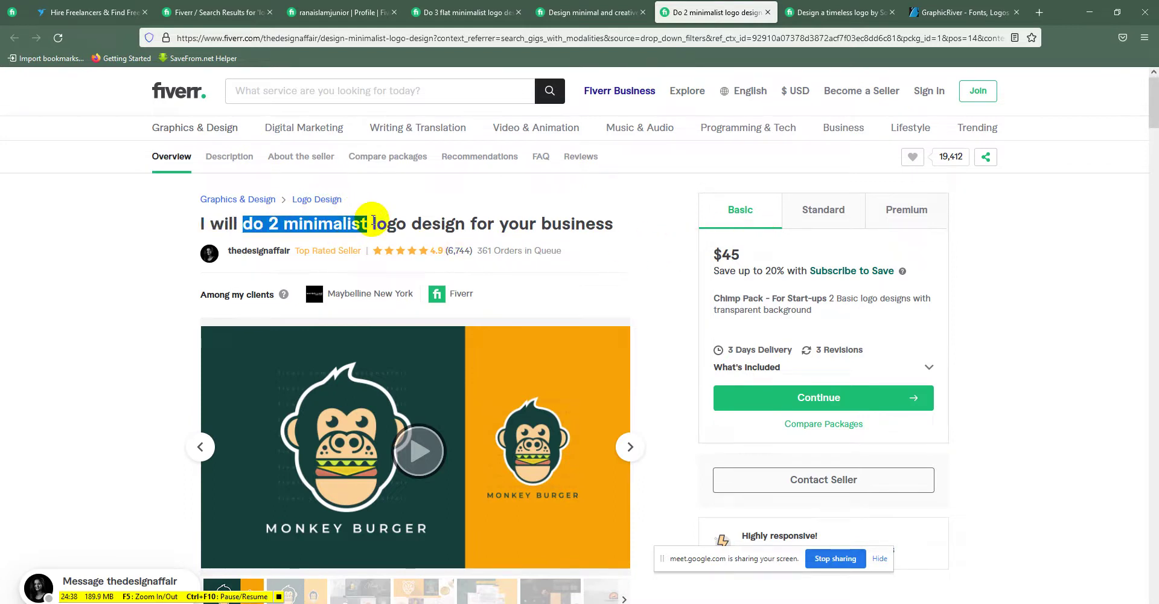
left_click(416, 219)
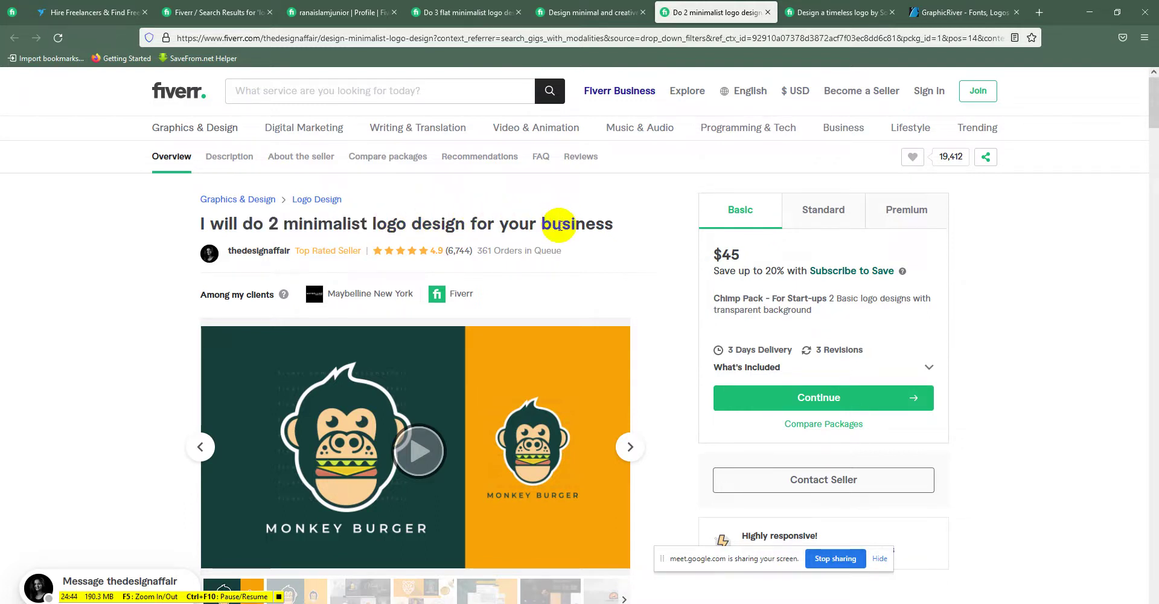
left_click(524, 178)
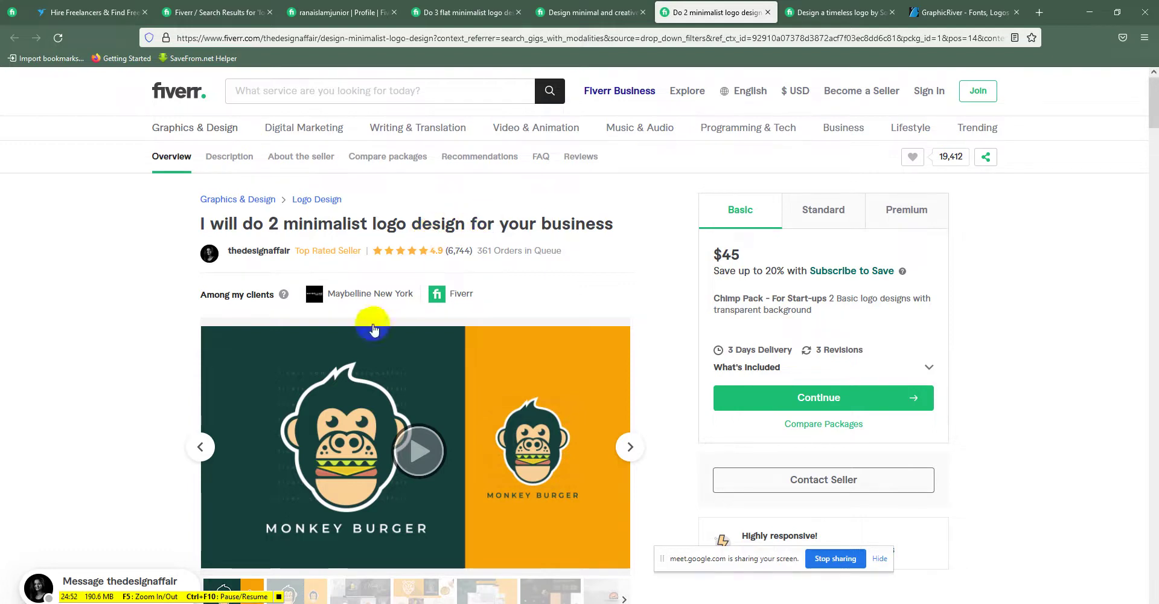
left_click(475, 277)
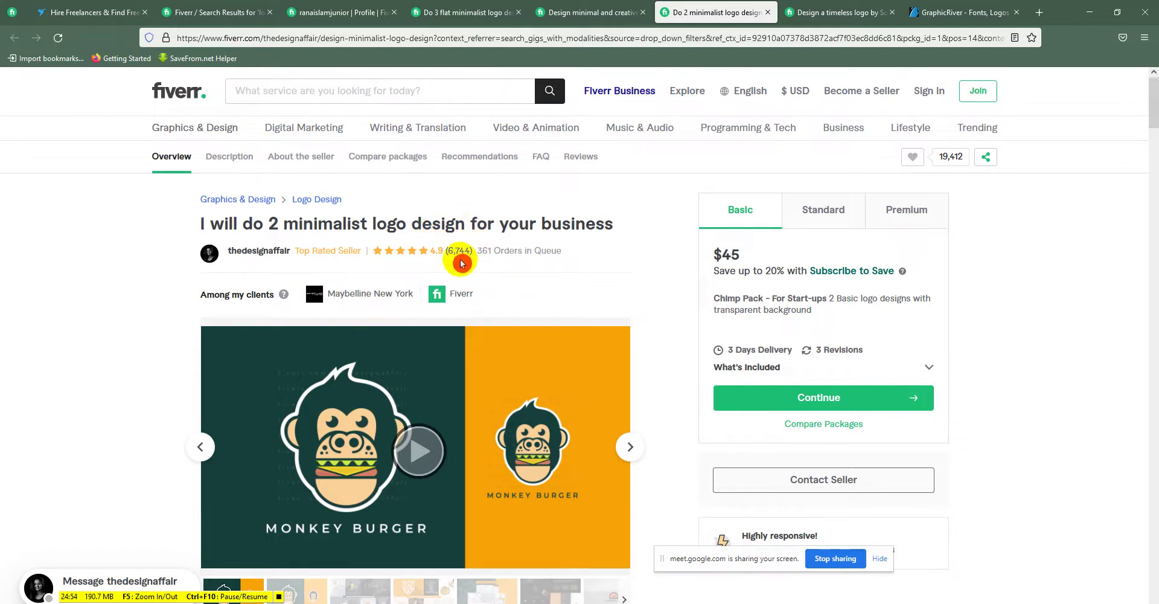
left_click(389, 240)
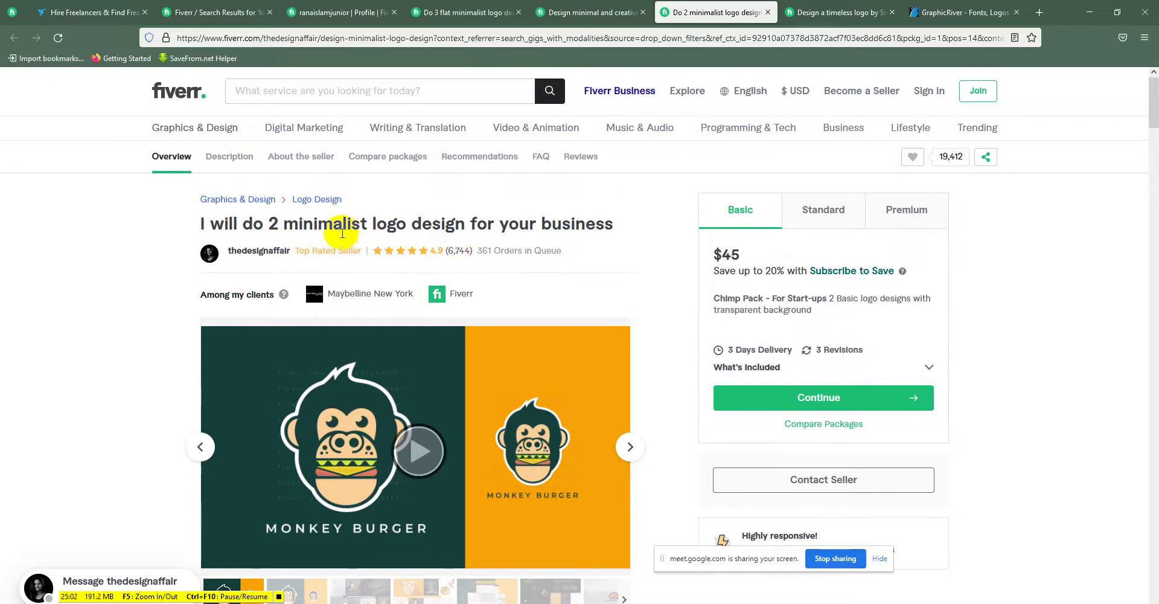
left_click_drag(323, 230, 374, 228)
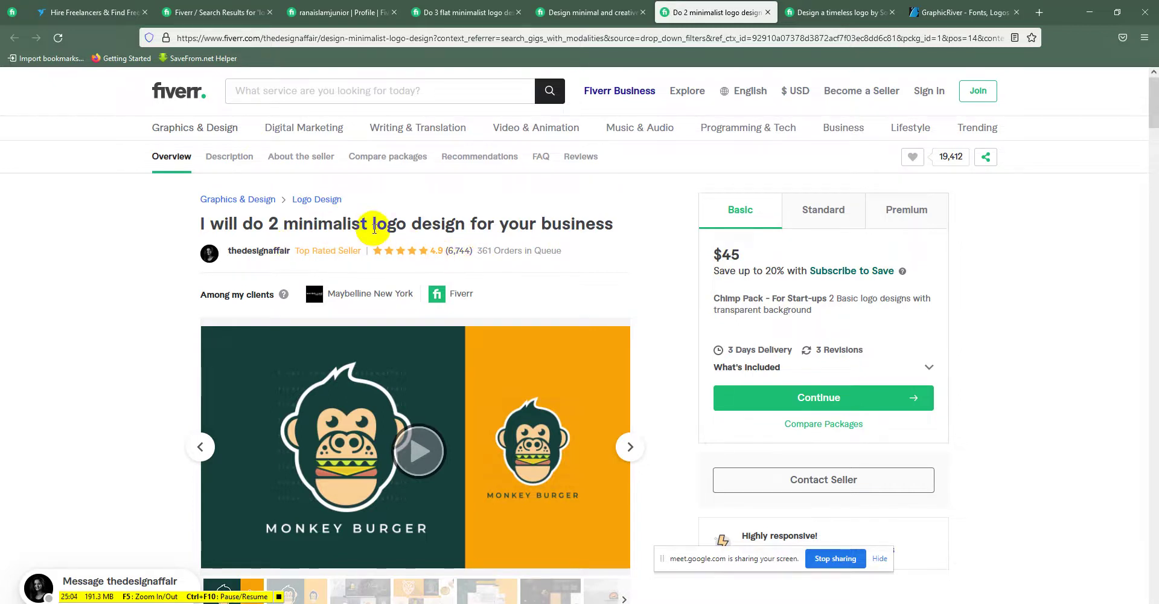
- View the dark monkey logo sample and play the seller's intro video
left_click(494, 408)
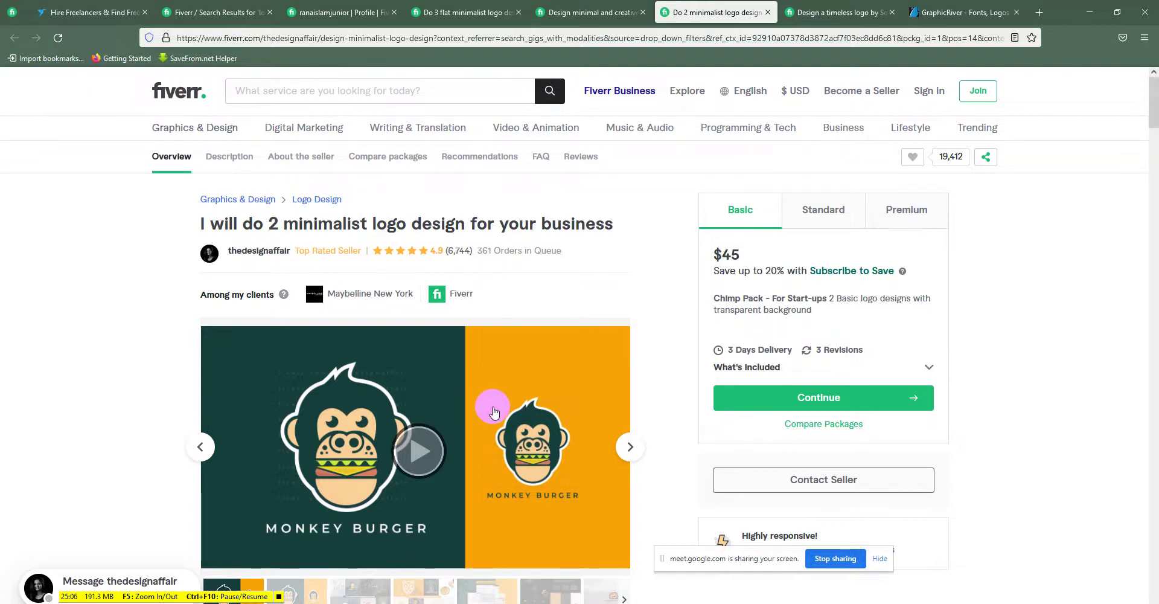
scroll(326, 390, "down", 2)
left_click(299, 360)
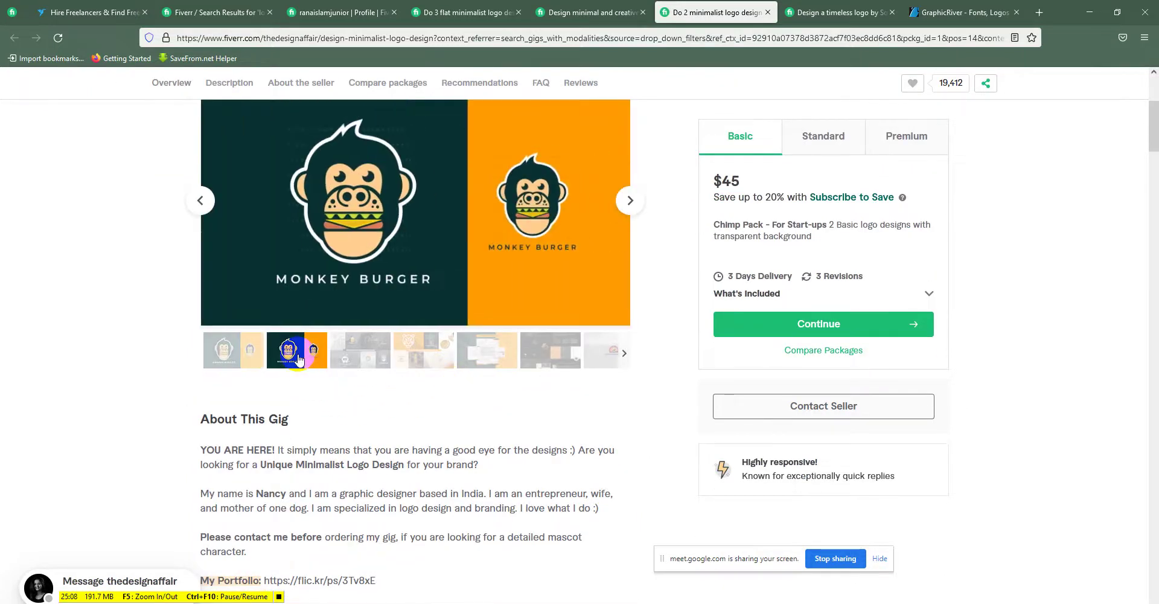
scroll(350, 363, "up", 1)
left_click(235, 408)
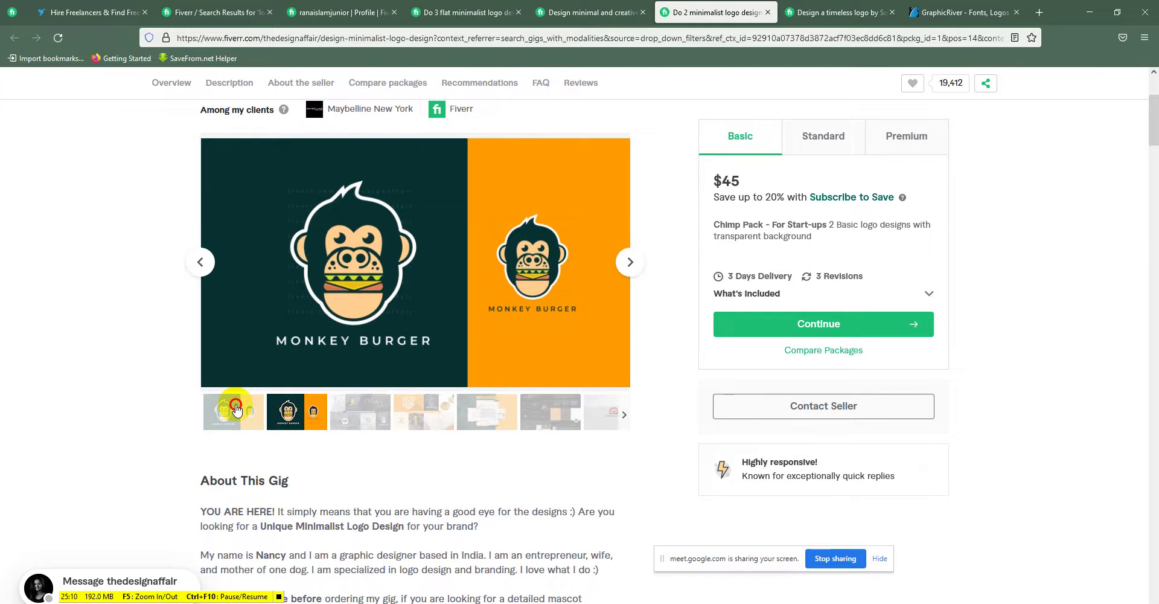
left_click(418, 266)
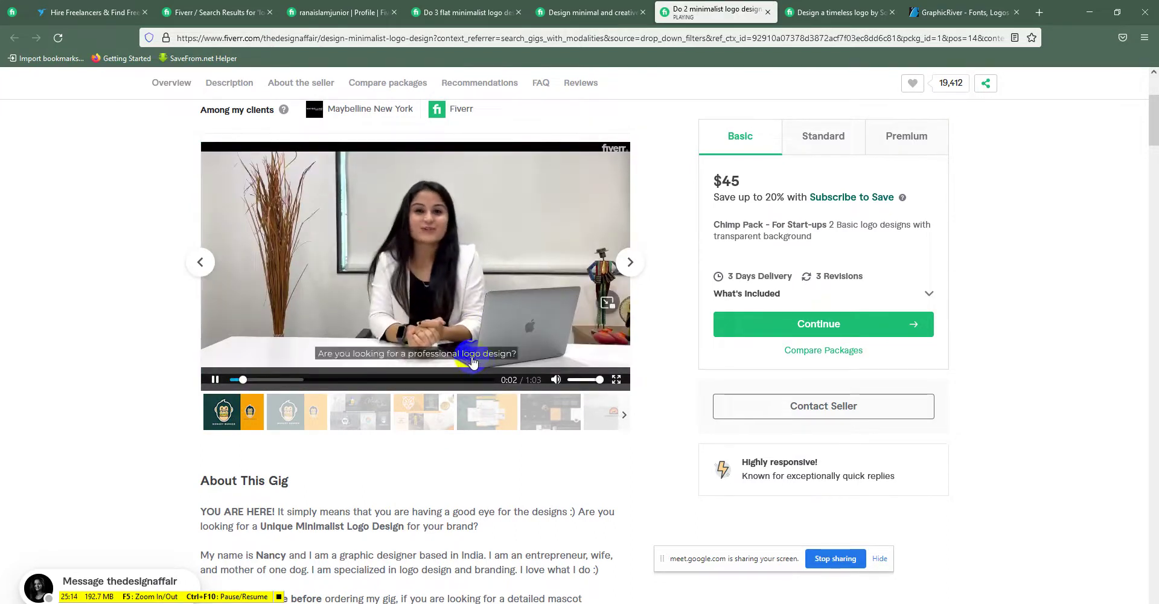
scroll(474, 362, "up", 1)
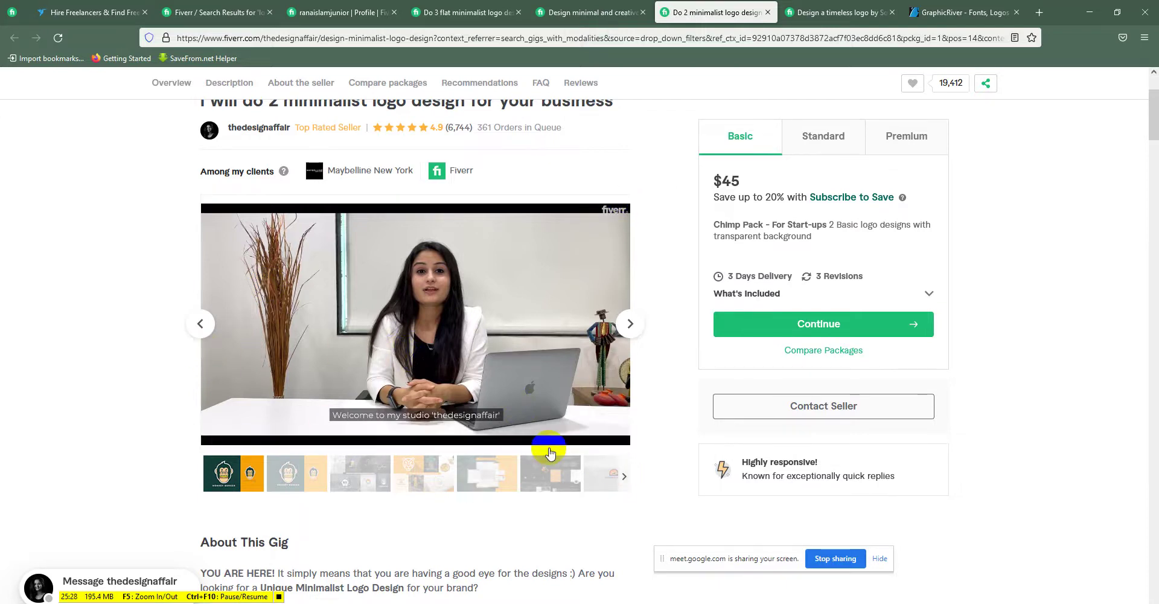
left_click(297, 474)
- Browse gallery samples from Beer City through GLAMP N' GO, finishing on the PETMODO logo
left_click(363, 473)
left_click(453, 468)
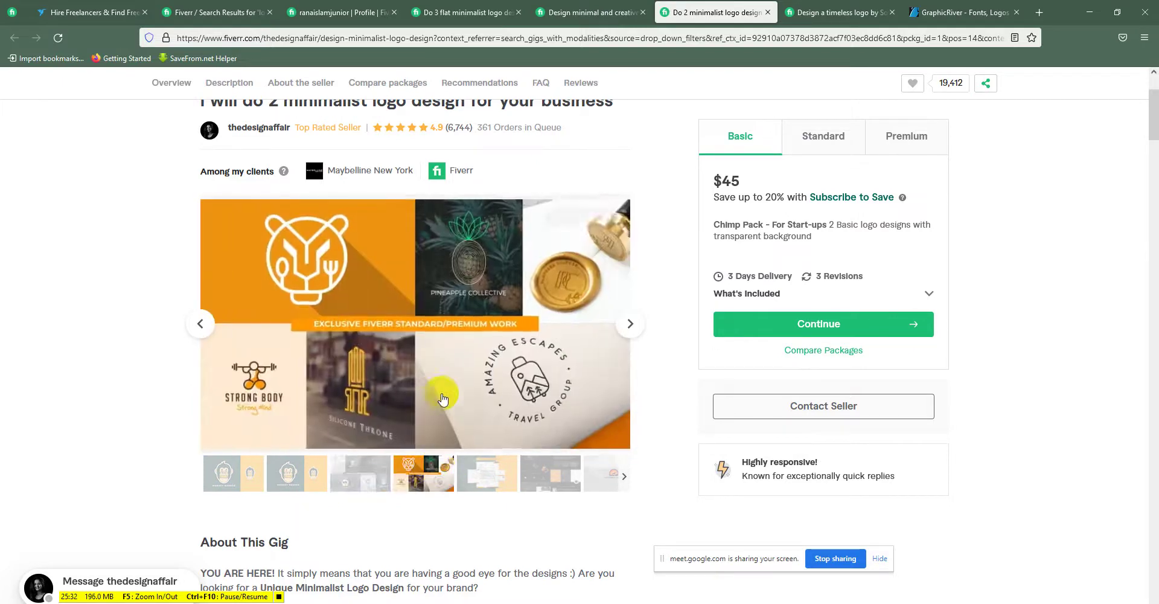
left_click(481, 477)
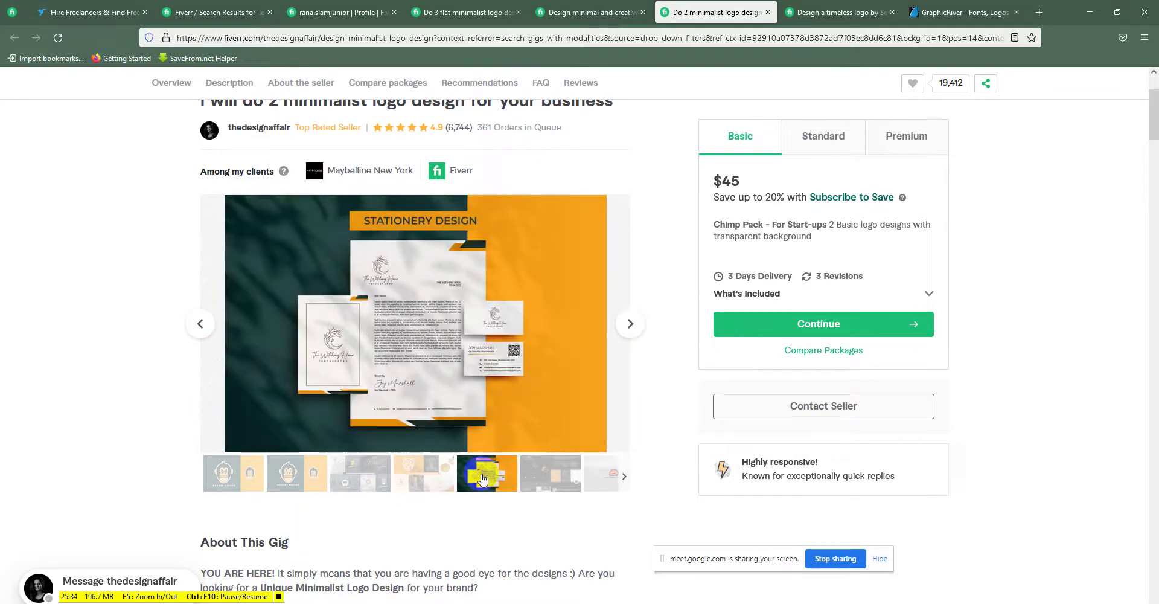
left_click(520, 472)
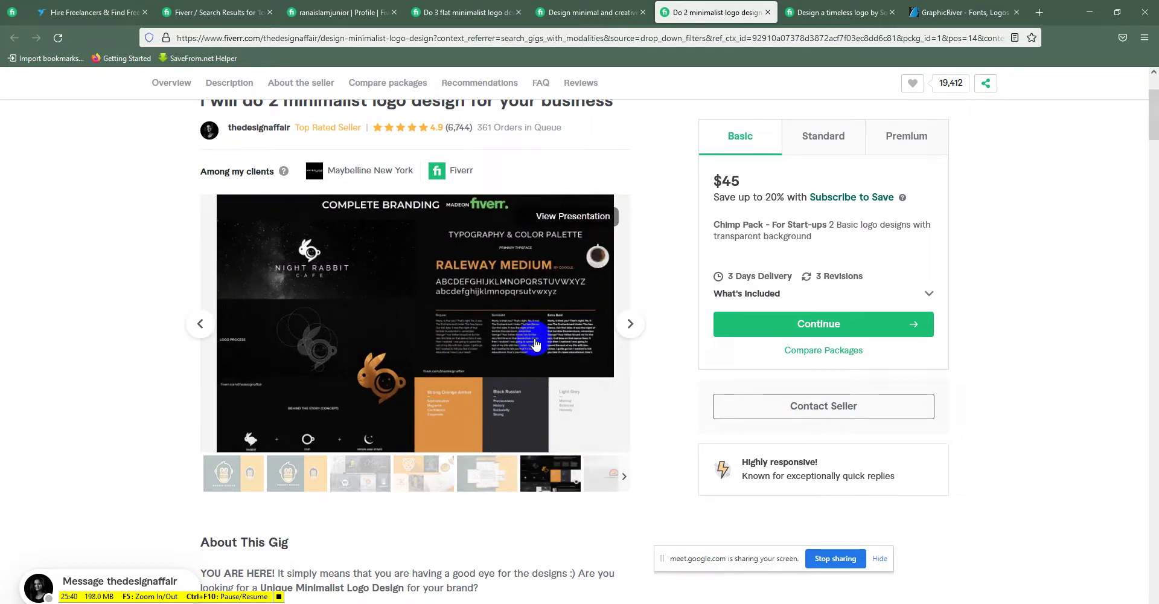
left_click(608, 478)
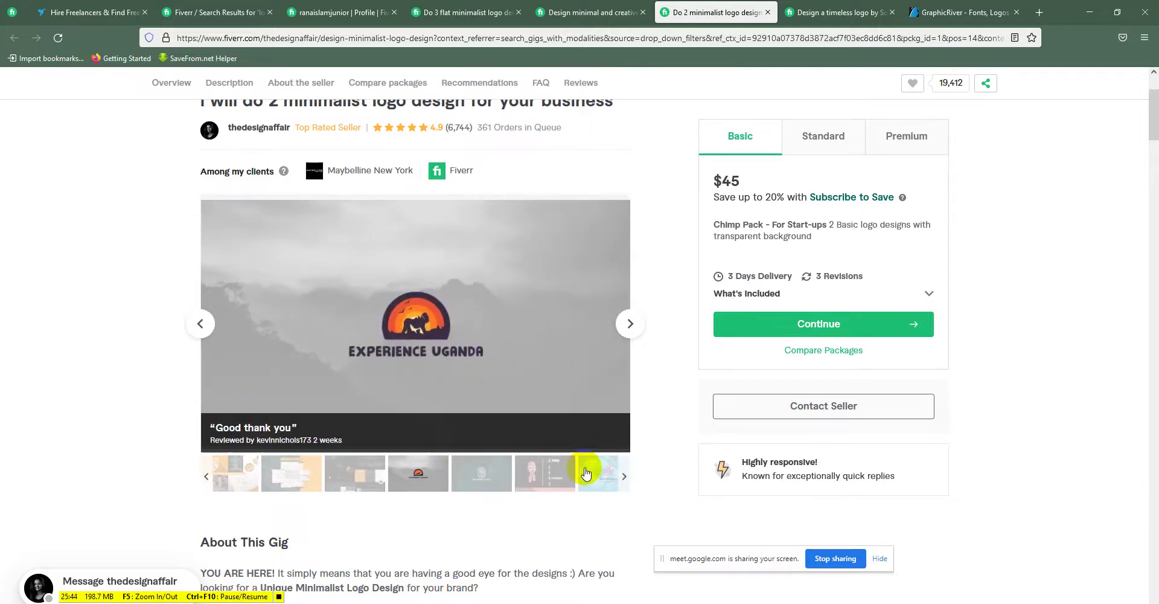
left_click(583, 469)
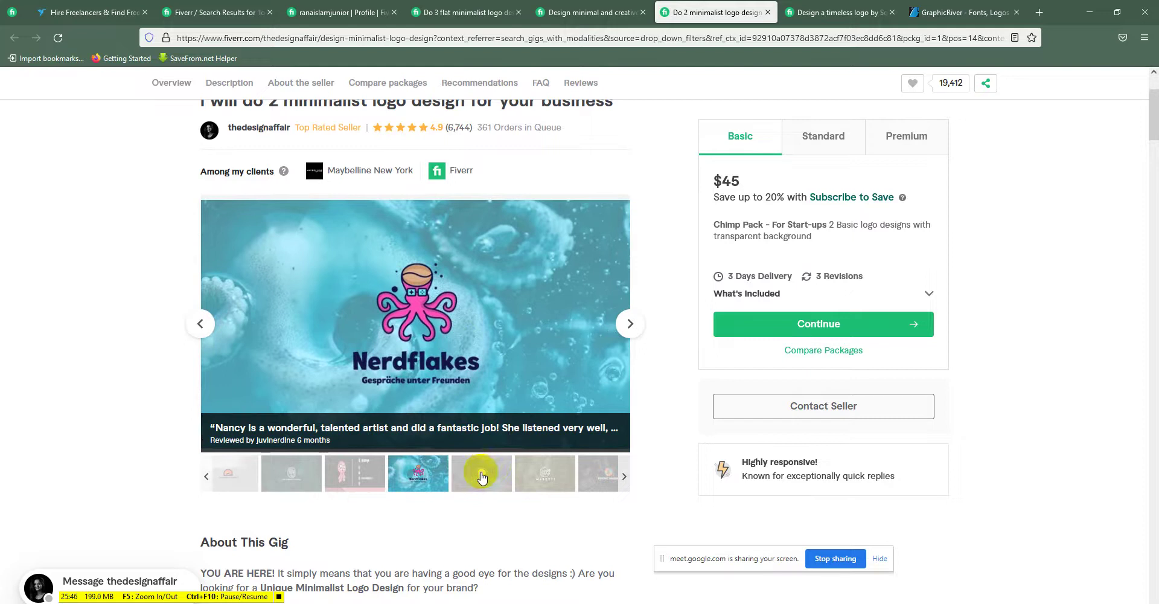
left_click(481, 473)
left_click(362, 465)
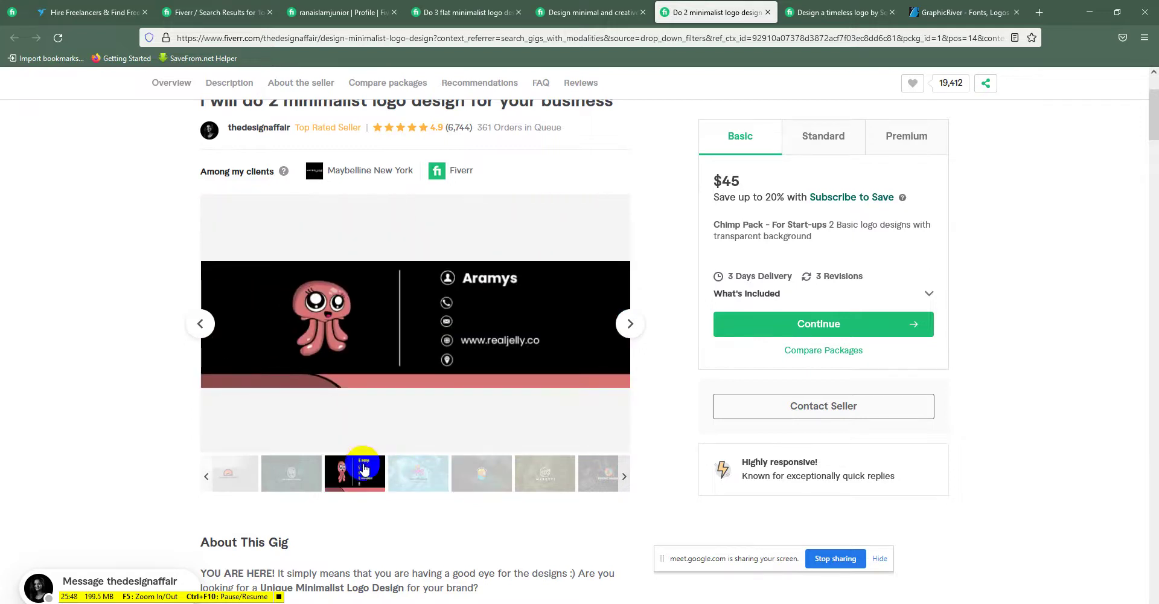
left_click(570, 474)
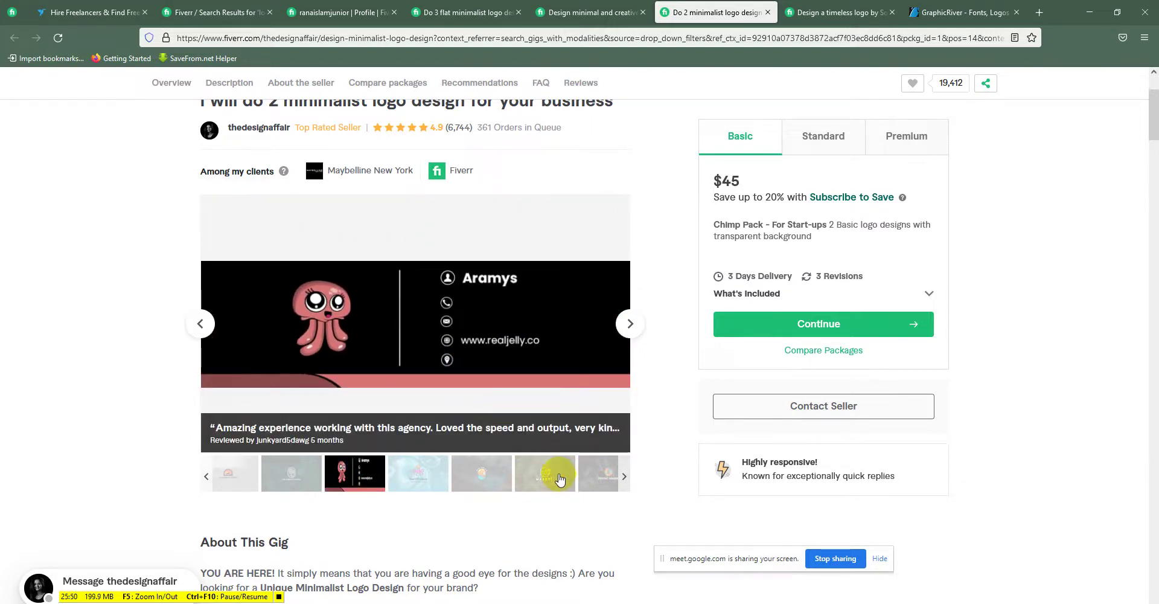
left_click(582, 478)
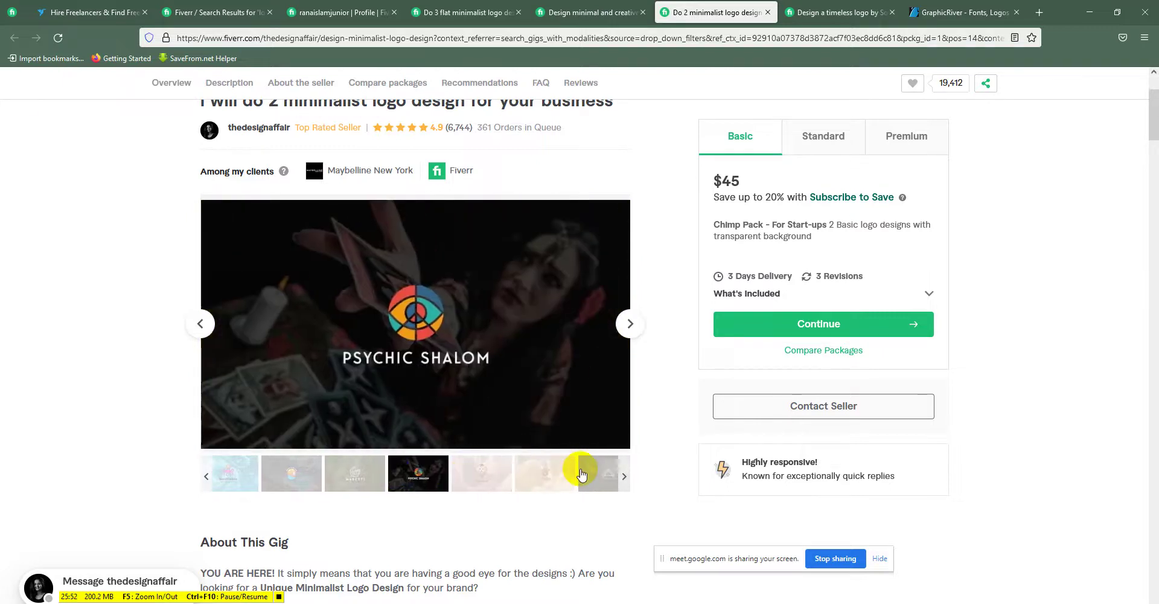
left_click(489, 466)
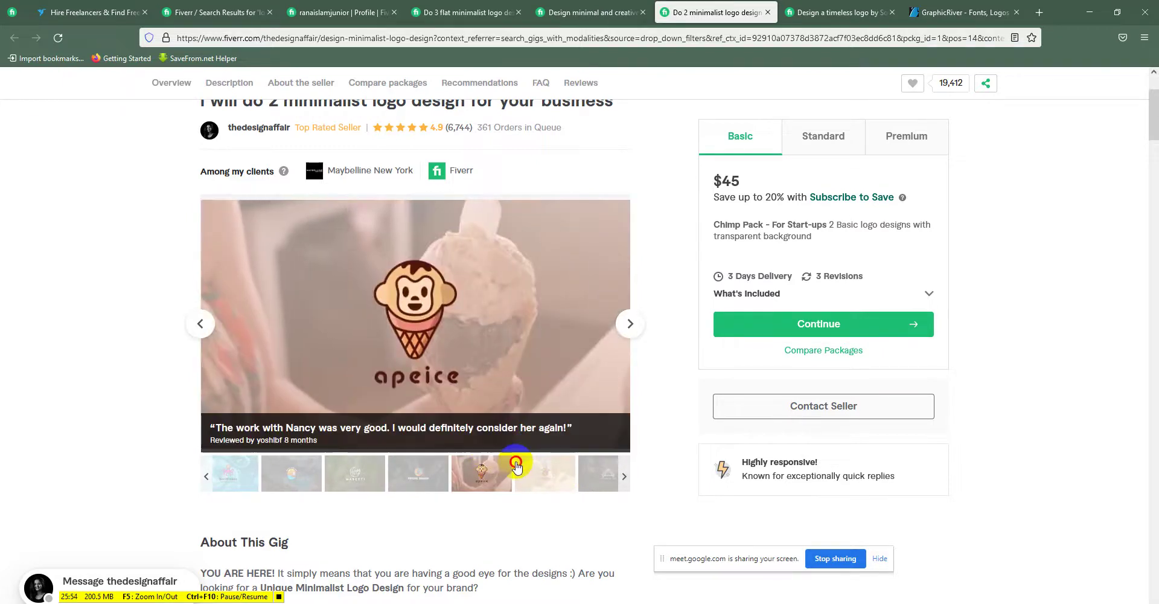
left_click(522, 467)
left_click(591, 478)
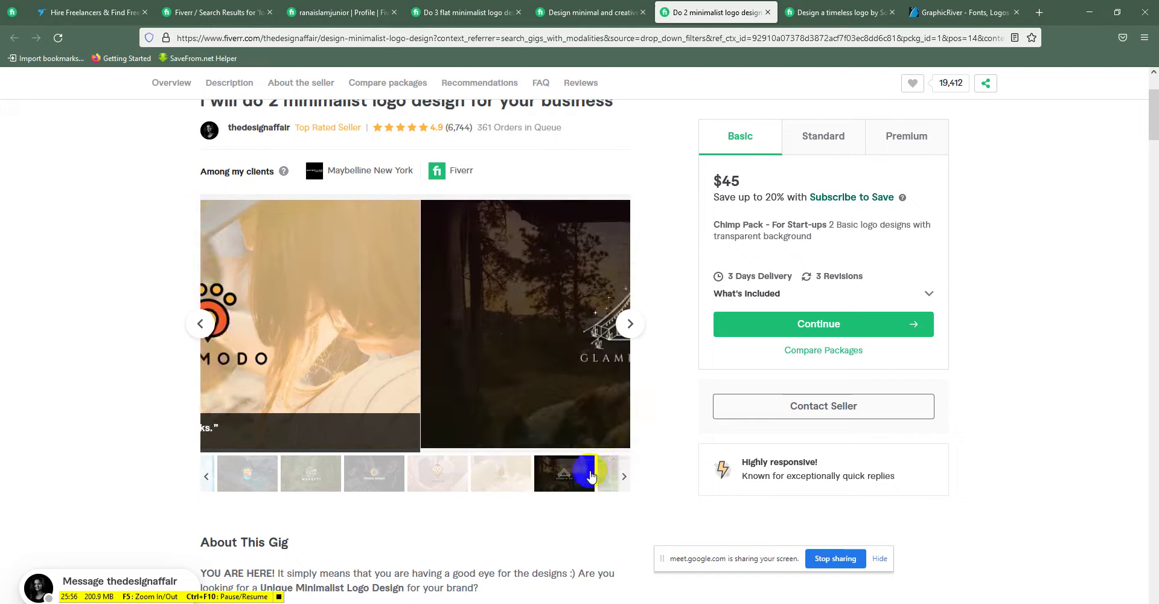
left_click(358, 475)
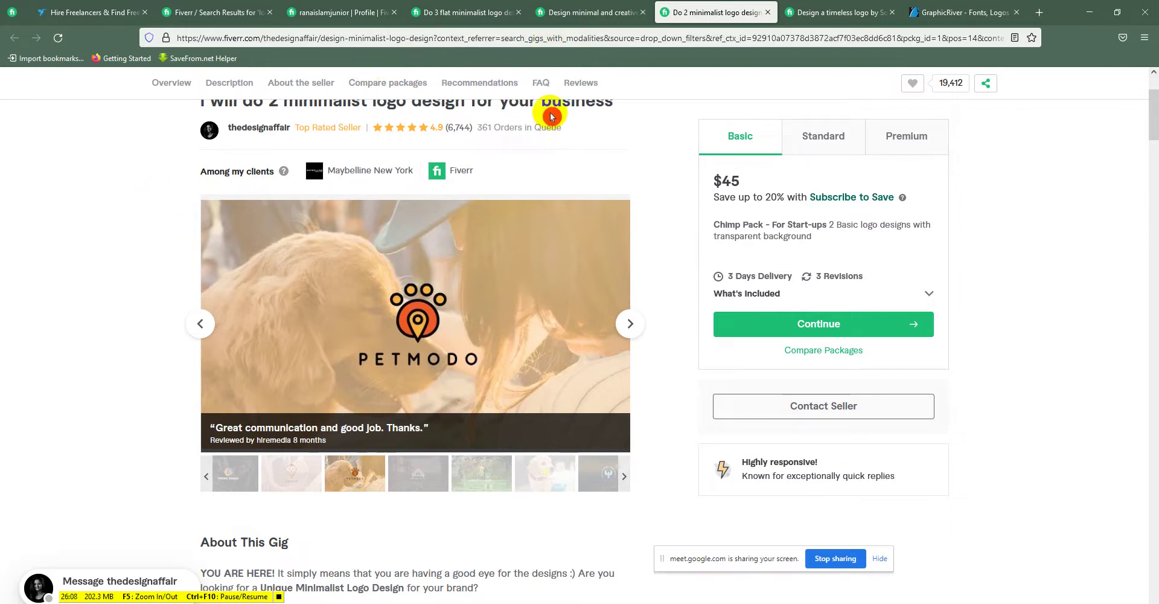
- Return the gallery to the first Monkey Burger slide and read the About This Gig description
scroll(493, 143, "up", 3)
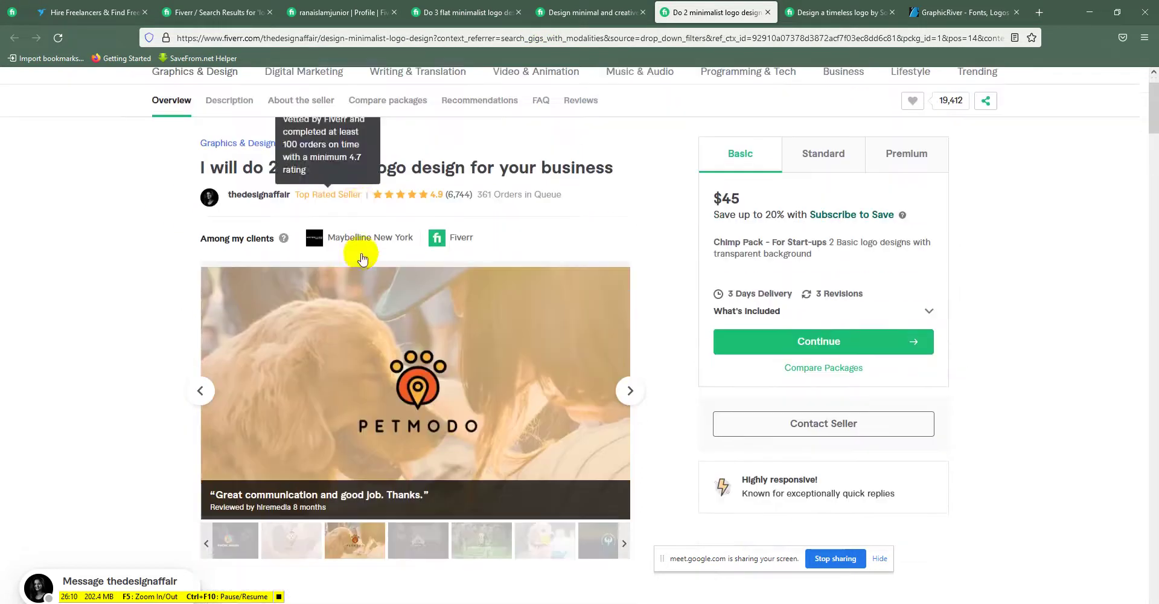
scroll(336, 234, "down", 2)
left_click(207, 476)
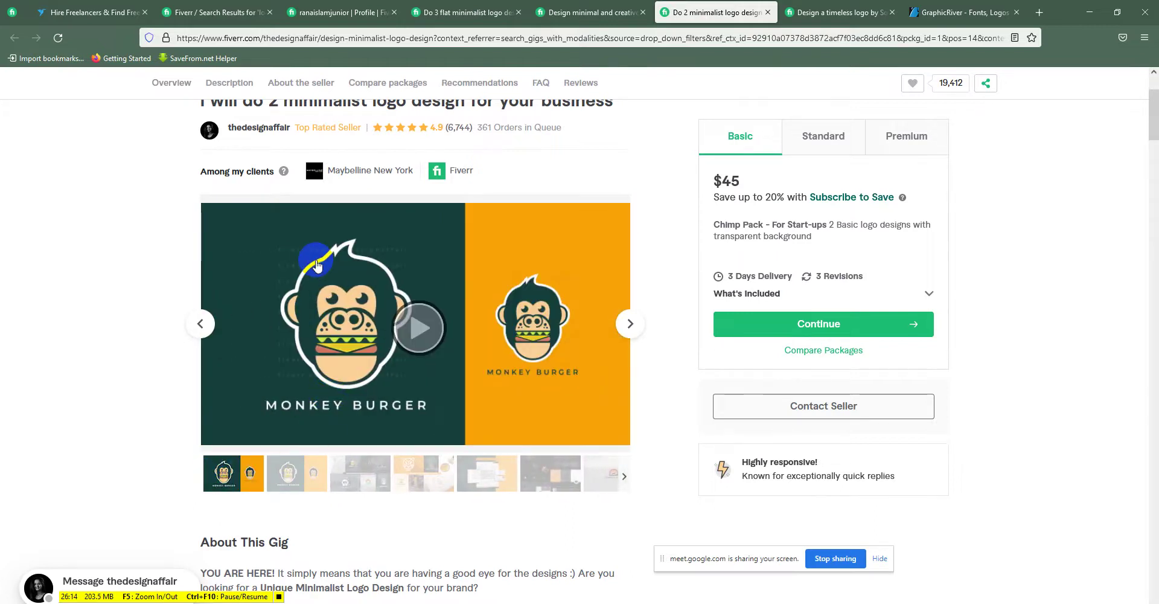
scroll(414, 406, "down", 5)
scroll(241, 330, "down", 1)
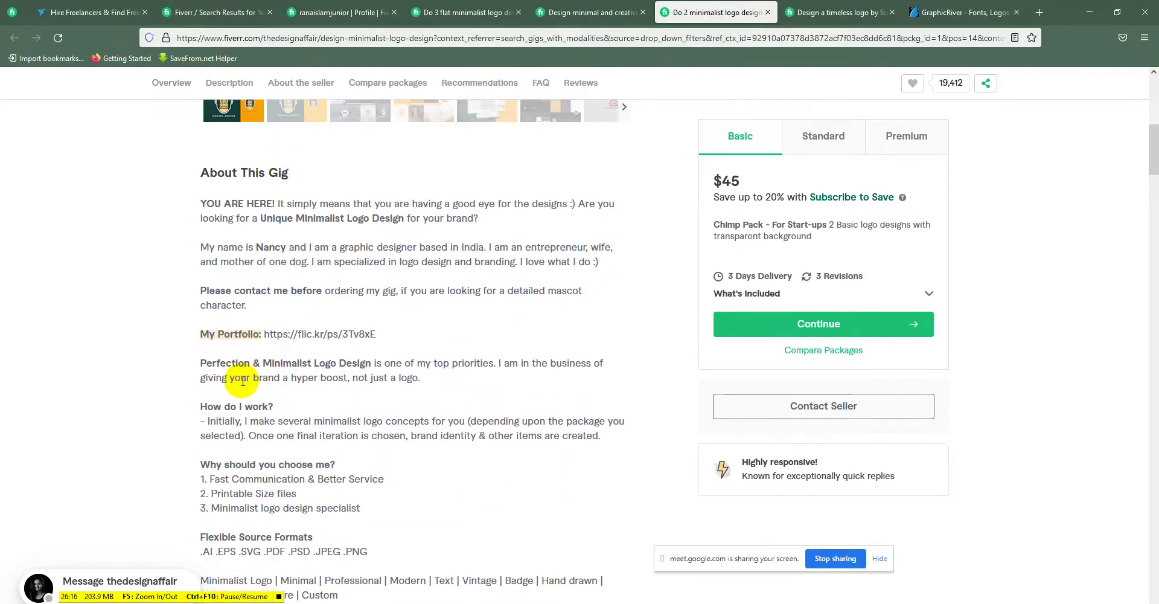
scroll(332, 363, "down", 4)
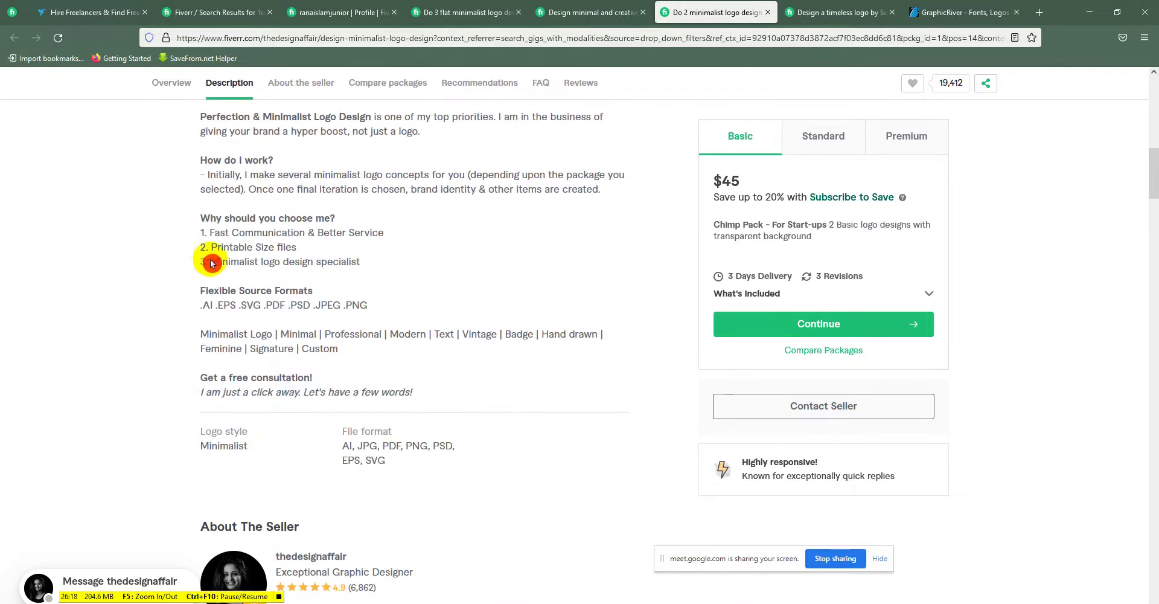
scroll(346, 304, "up", 1)
scroll(346, 300, "up", 1)
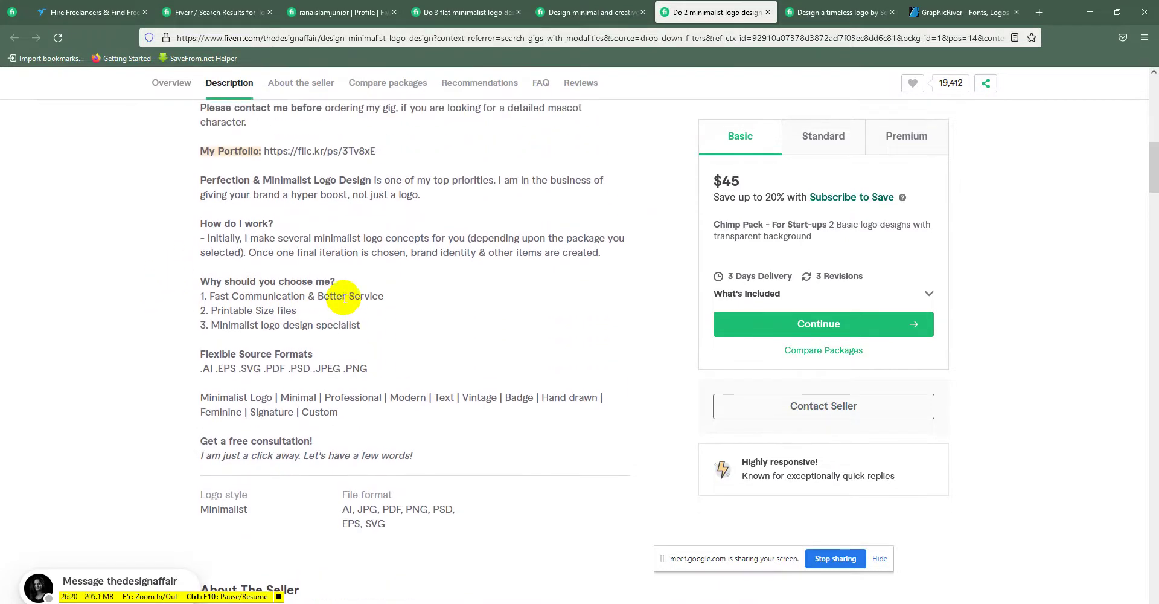
scroll(344, 297, "up", 1)
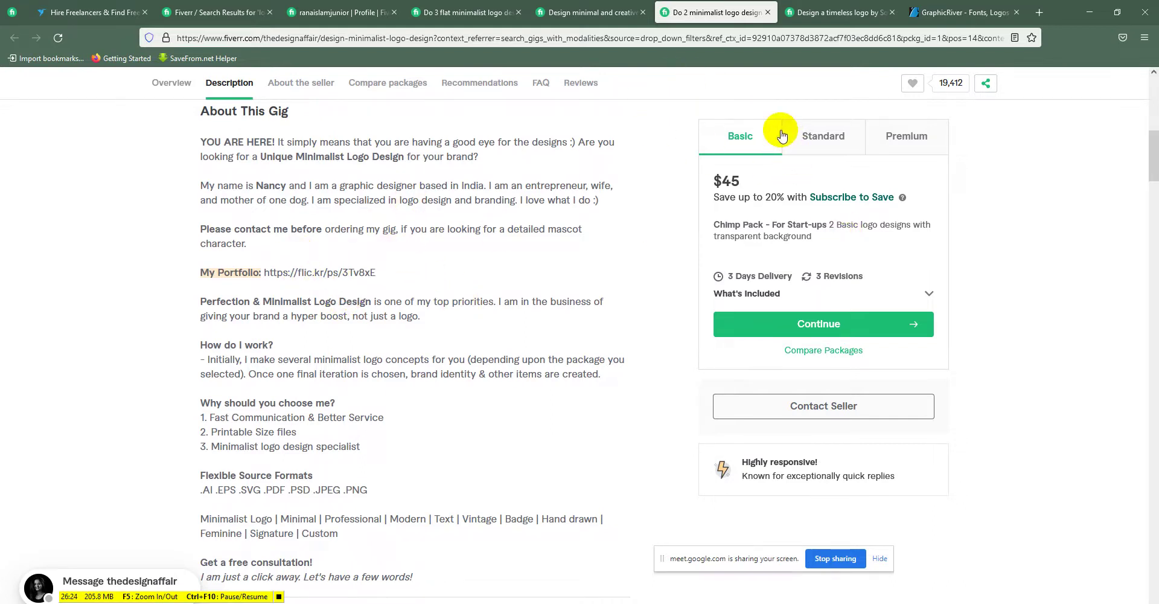
- Compare the Standard and Premium package prices and details
left_click(803, 202)
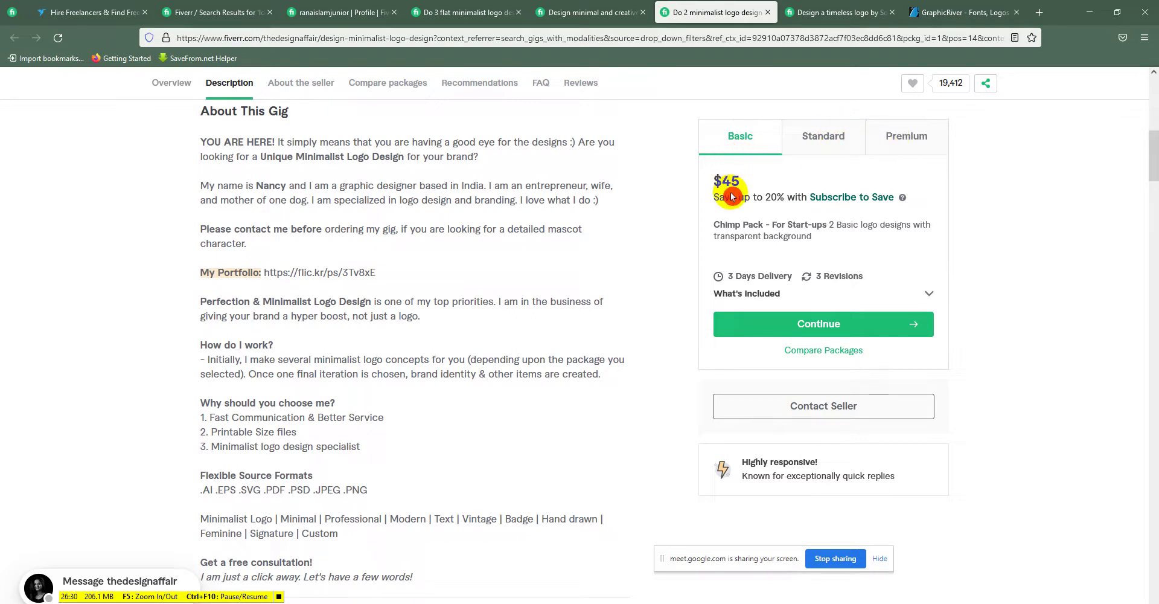
left_click(812, 143)
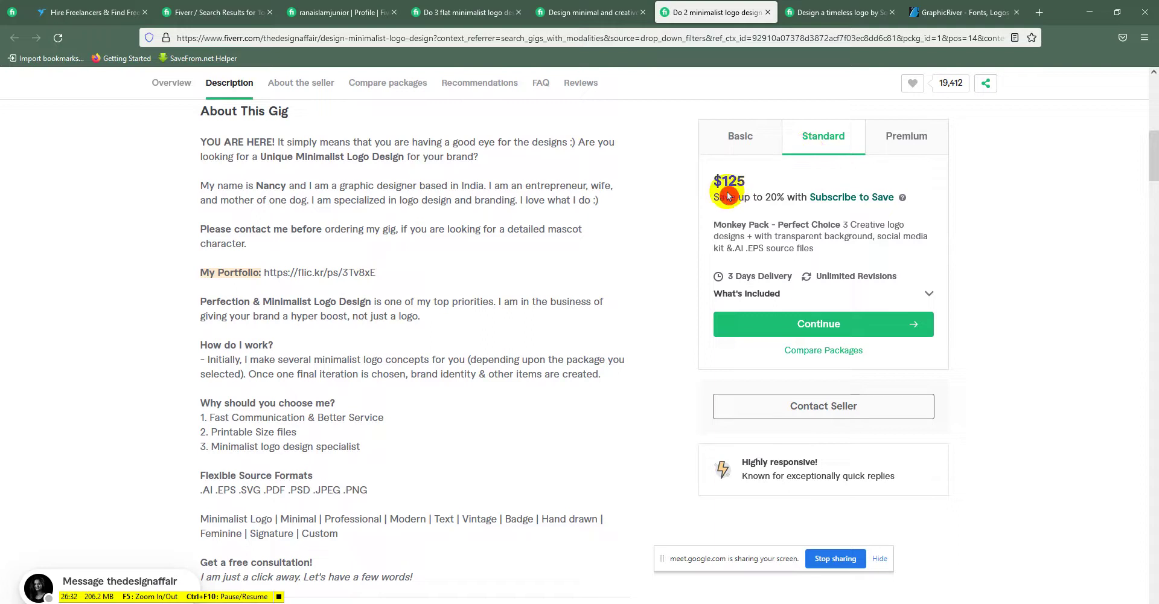
left_click(904, 143)
left_click(755, 189)
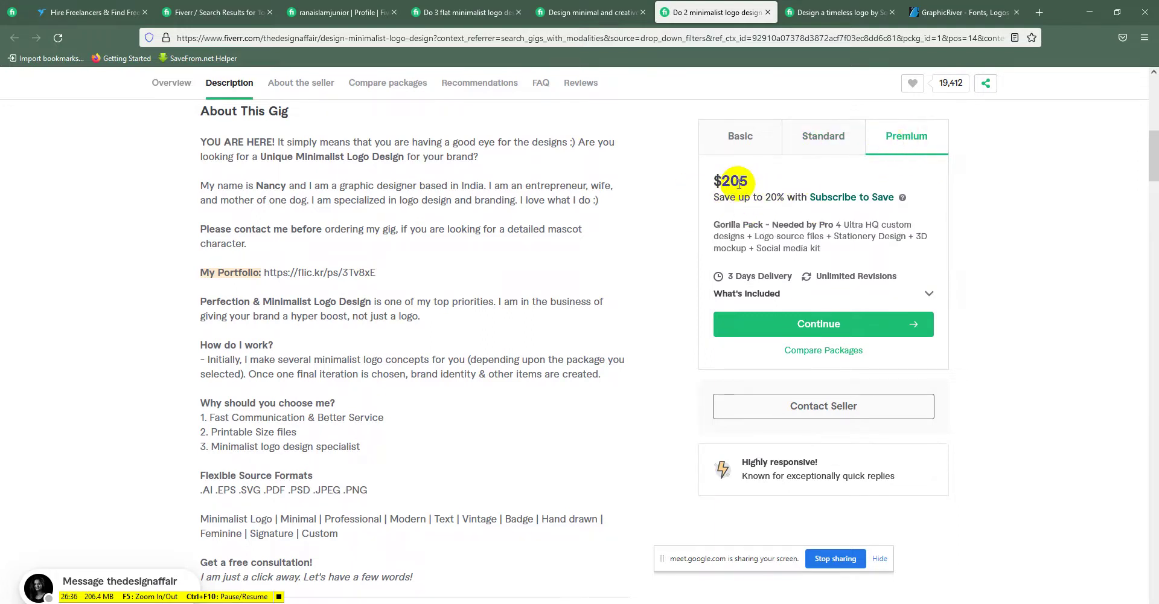
left_click(931, 169)
left_click(674, 210)
left_click(762, 195)
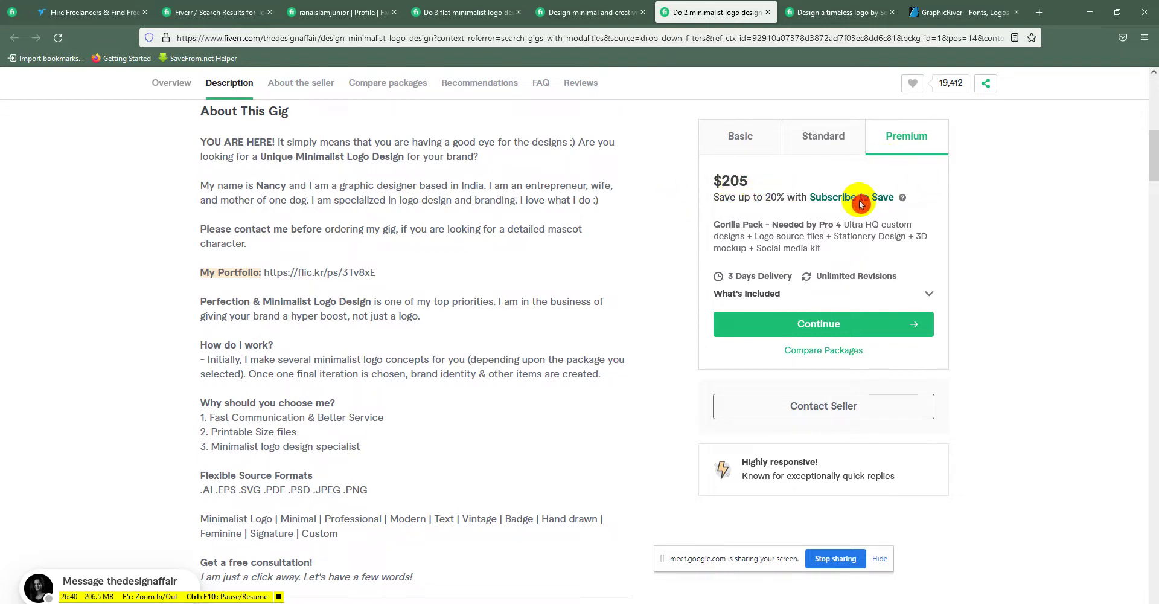
- Check the $45 Basic tier's contents, then return to the $205 Premium package
left_click_drag(1154, 163, 1147, 104)
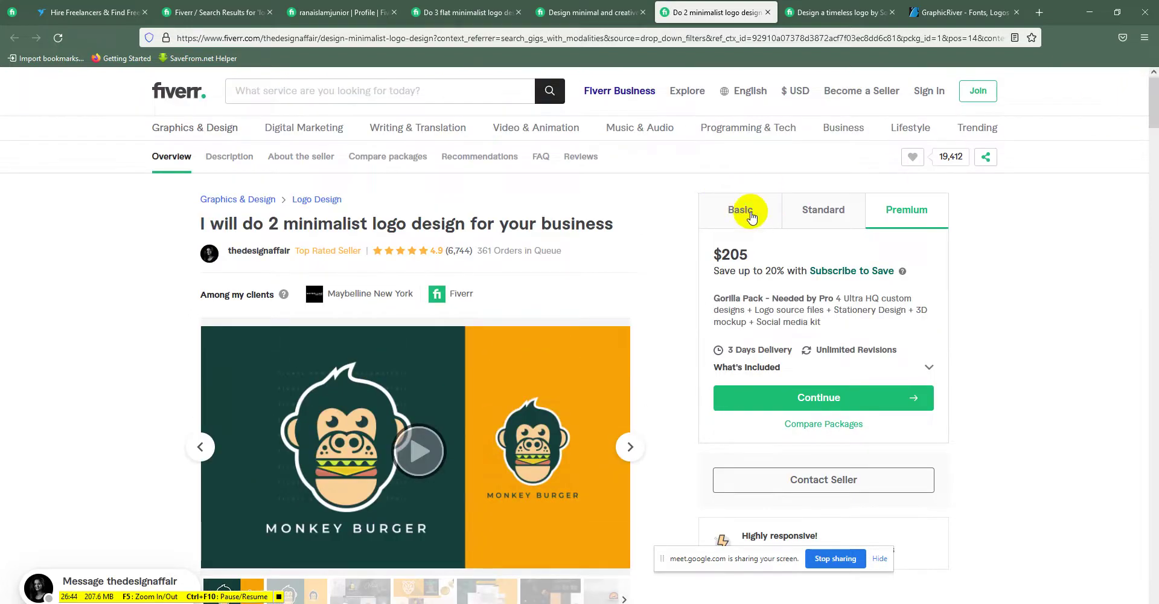
left_click(744, 212)
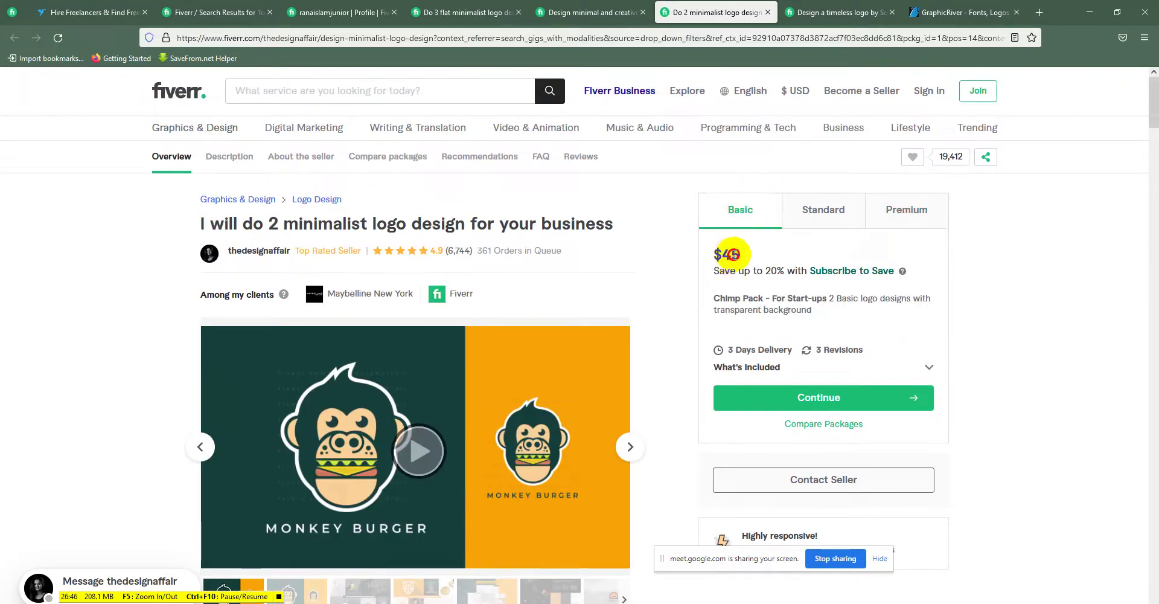
left_click(871, 222)
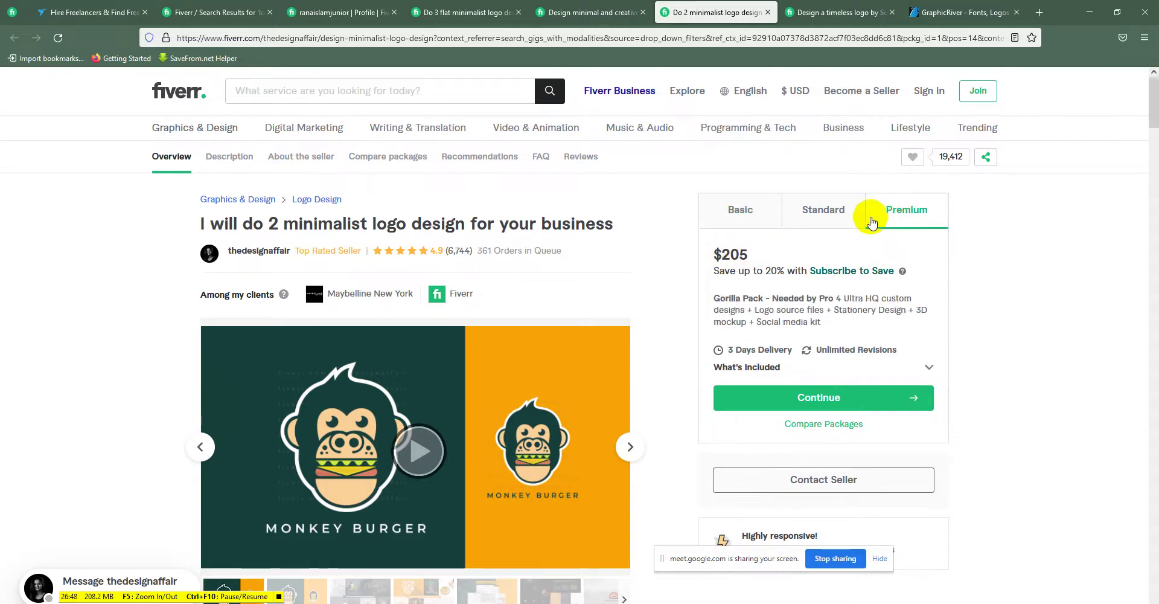
left_click(706, 271)
left_click(527, 313)
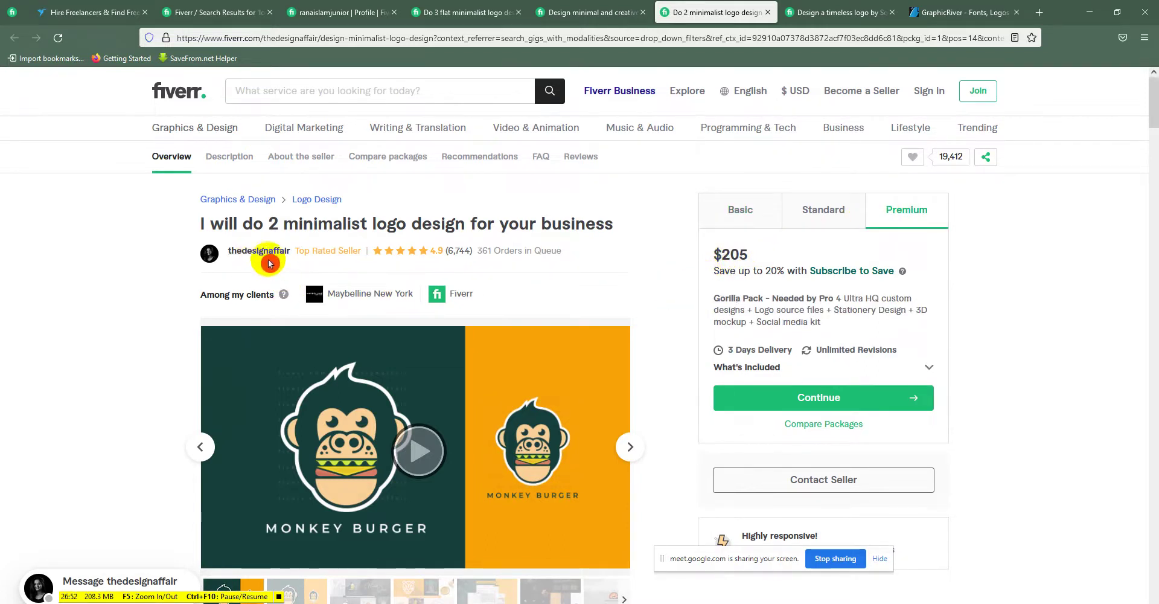
- Review the Compare Packages table, where Premium's 1-day delivery totals $755
scroll(604, 411, "down", 10)
scroll(538, 507, "down", 8)
scroll(533, 366, "down", 8)
scroll(533, 365, "down", 5)
scroll(532, 366, "up", 5)
scroll(252, 381, "up", 4)
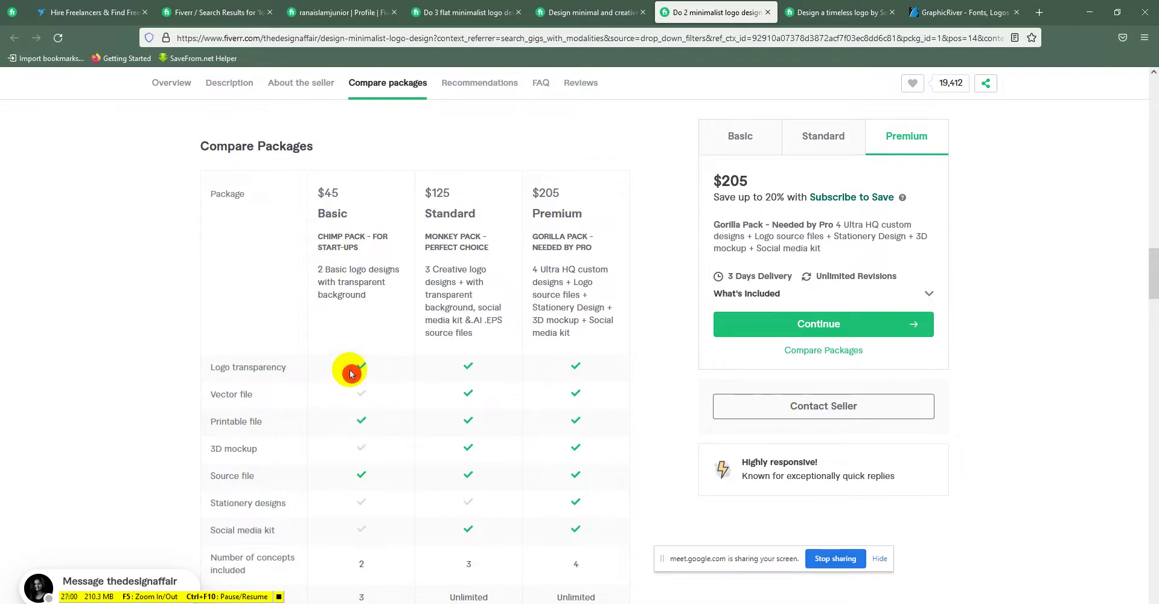
scroll(356, 386, "down", 1)
scroll(366, 369, "down", 3)
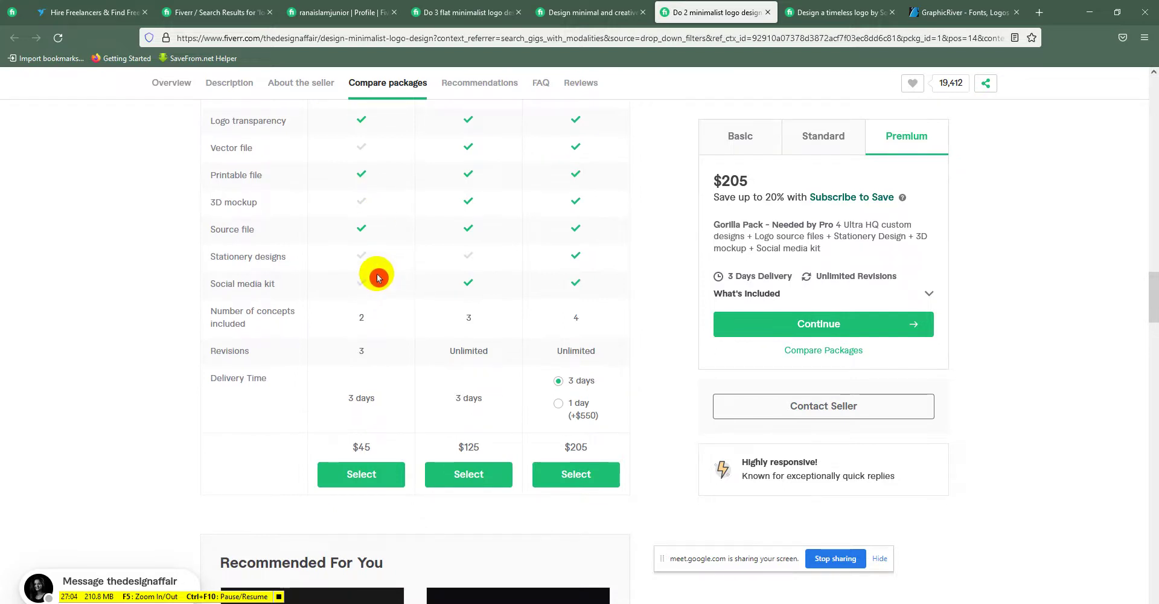
scroll(371, 229, "down", 1)
scroll(393, 242, "up", 1)
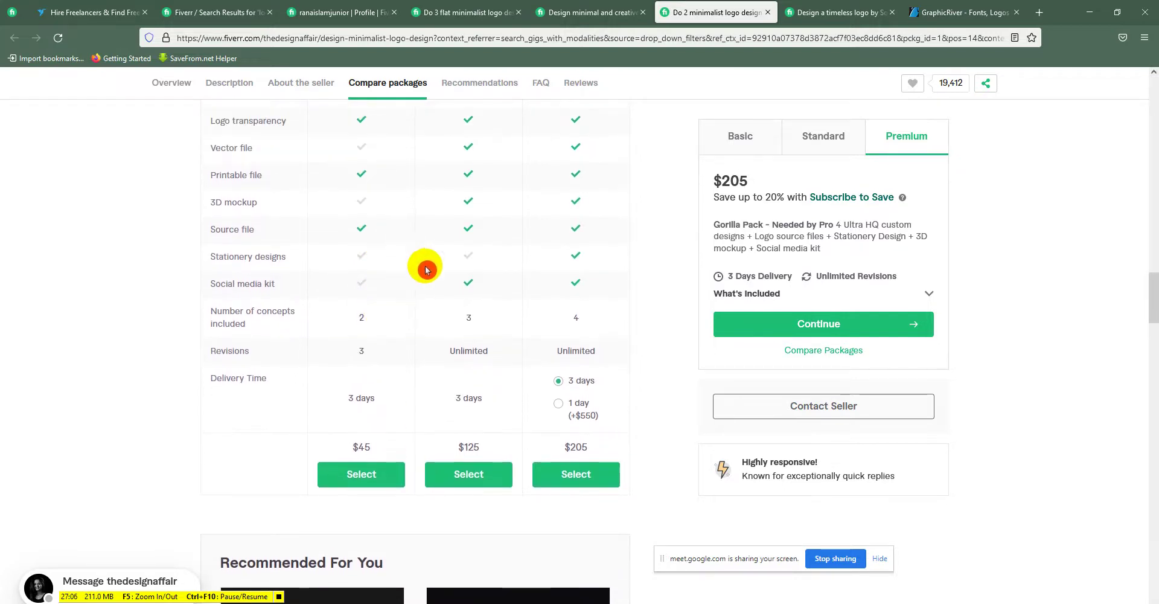
scroll(423, 267, "up", 2)
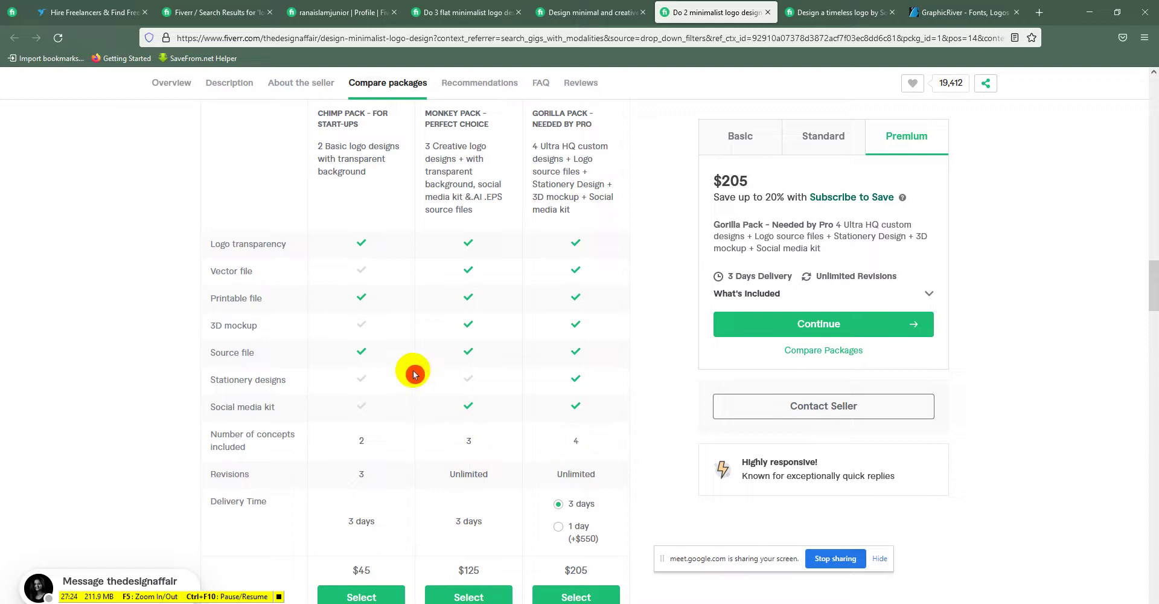
- Show the $45 Basic package details and move down to the FAQ questions
left_click(724, 149)
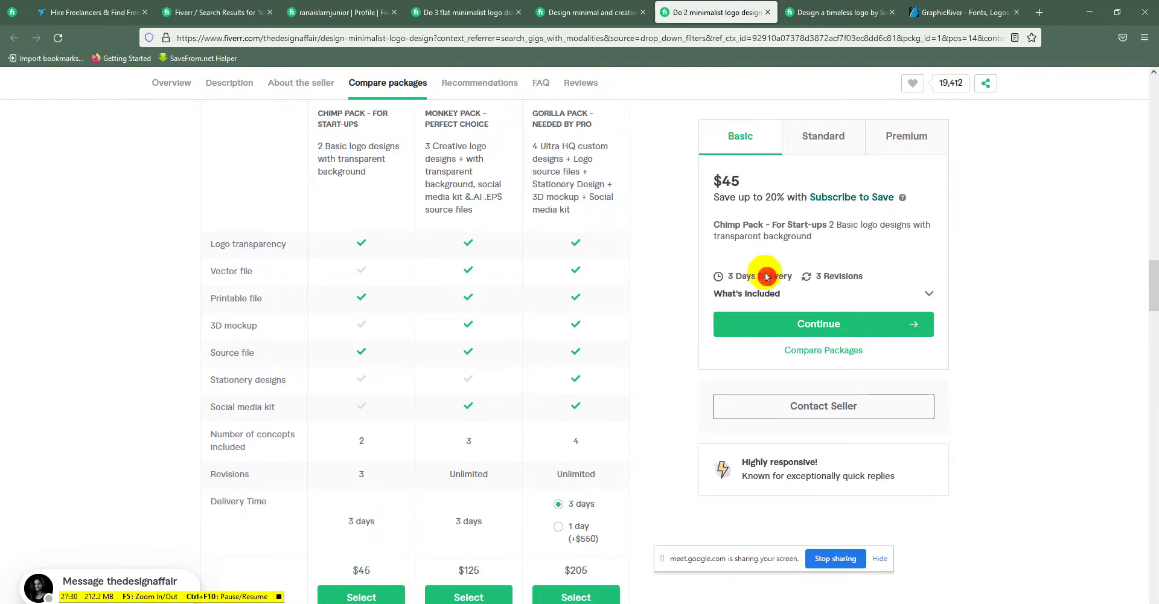
scroll(635, 305, "down", 3)
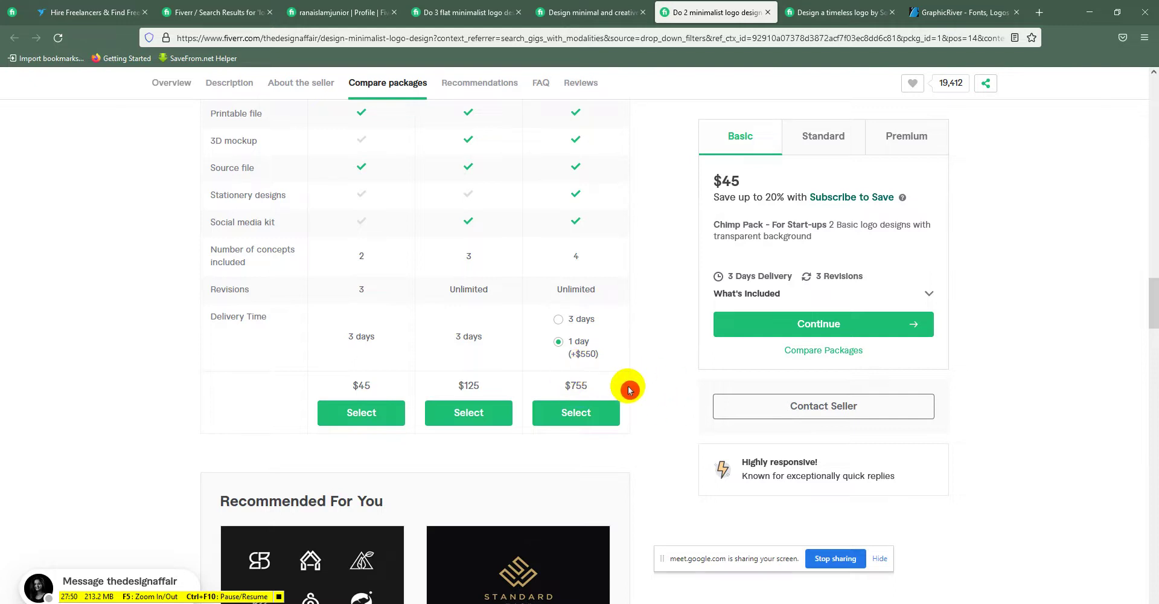
scroll(604, 423, "down", 8)
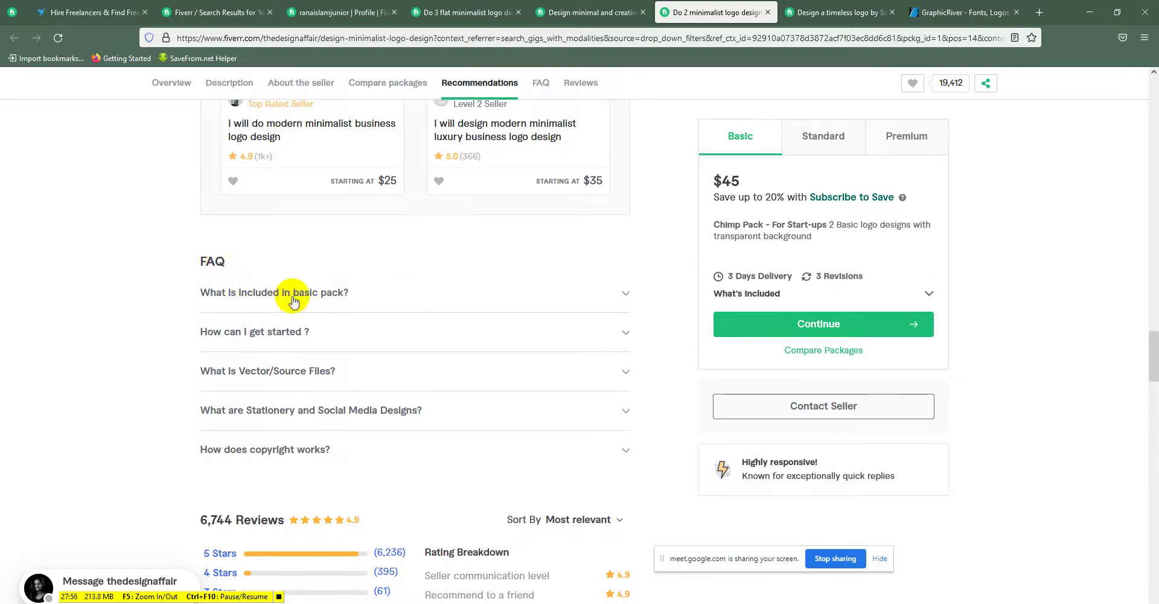
- Scroll down into the gig's Reviews section
mouse_move(1154, 356)
left_mouse_down()
mouse_move(1153, 115)
mouse_move(1143, 426)
left_mouse_up()
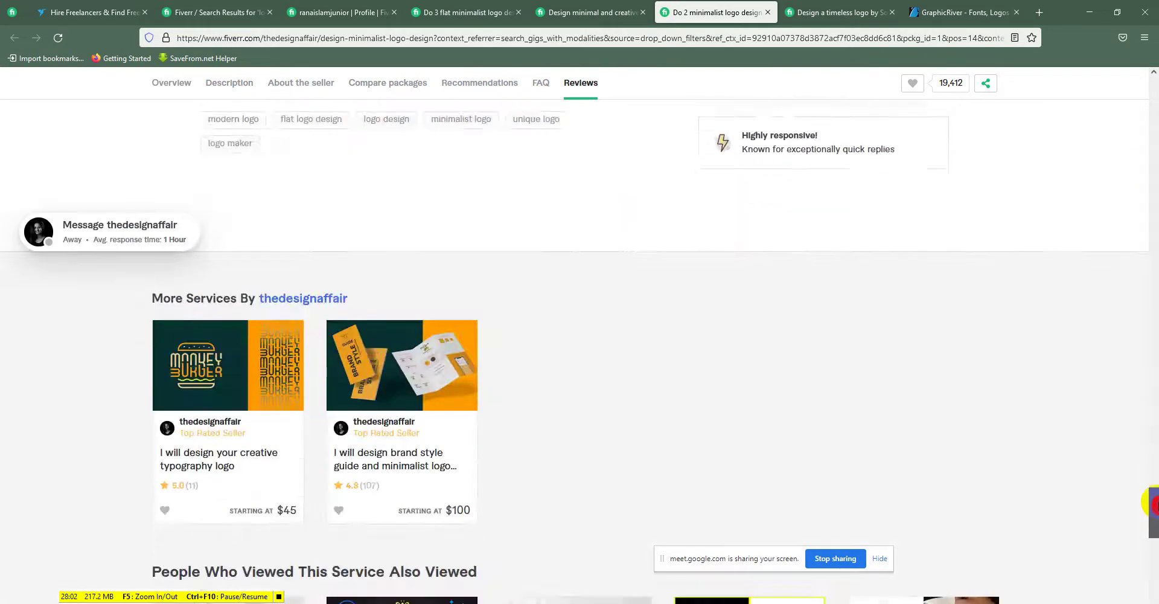
mouse_move(1143, 425)
left_mouse_down()
mouse_move(1155, 483)
mouse_move(1126, 350)
left_mouse_up()
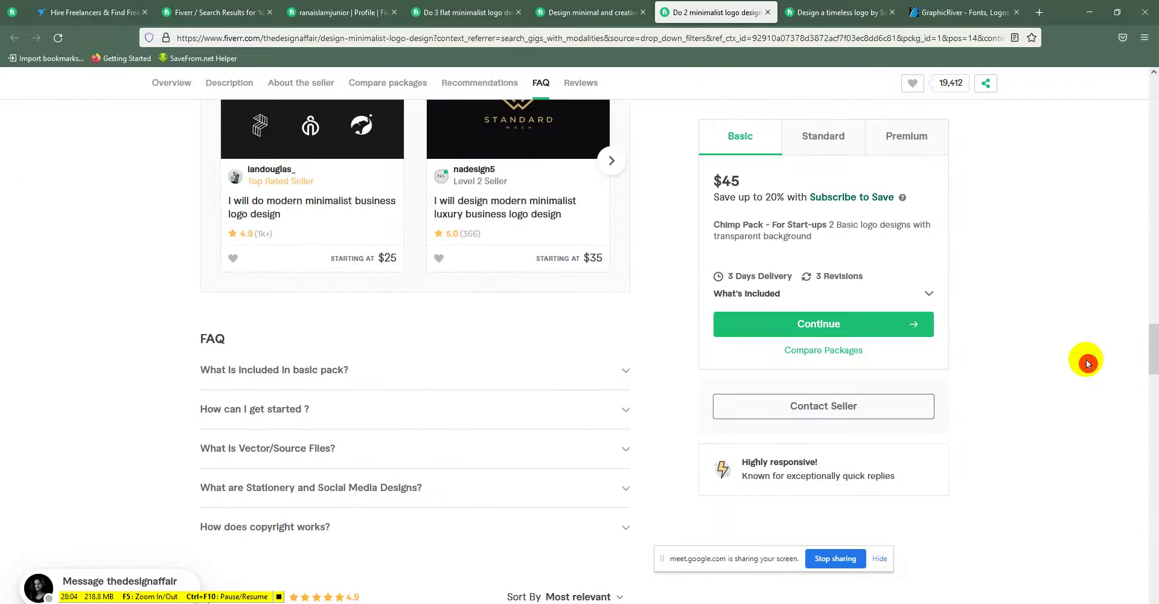
scroll(635, 347, "down", 5)
scroll(645, 361, "down", 3)
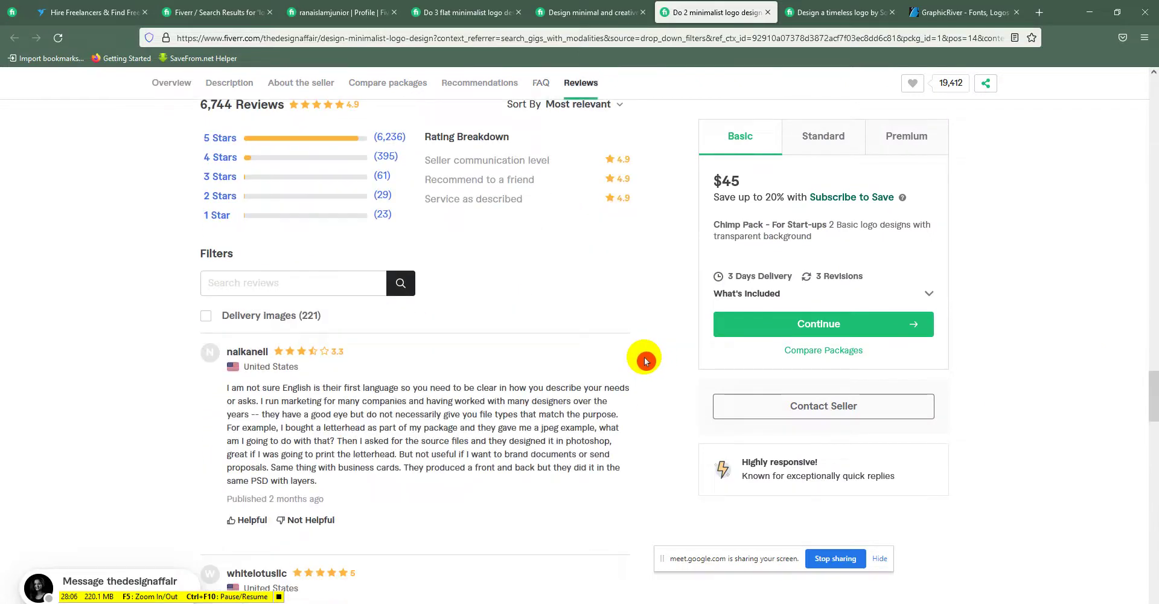
scroll(604, 364, "up", 3)
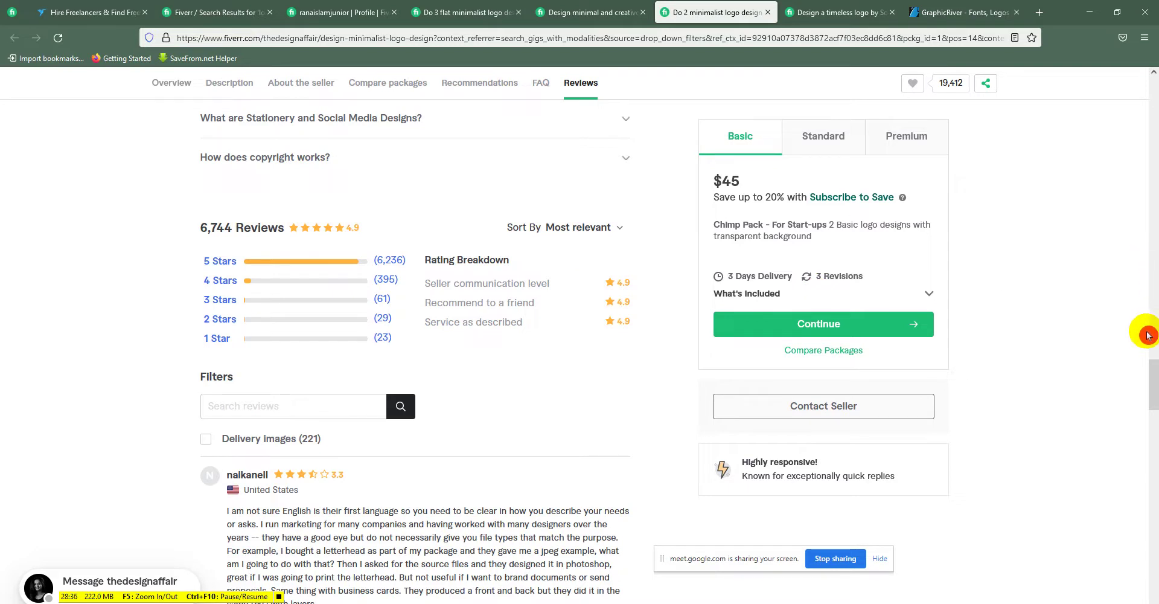
mouse_move(1154, 379)
left_mouse_down()
mouse_move(1154, 423)
mouse_move(1155, 410)
left_mouse_up()
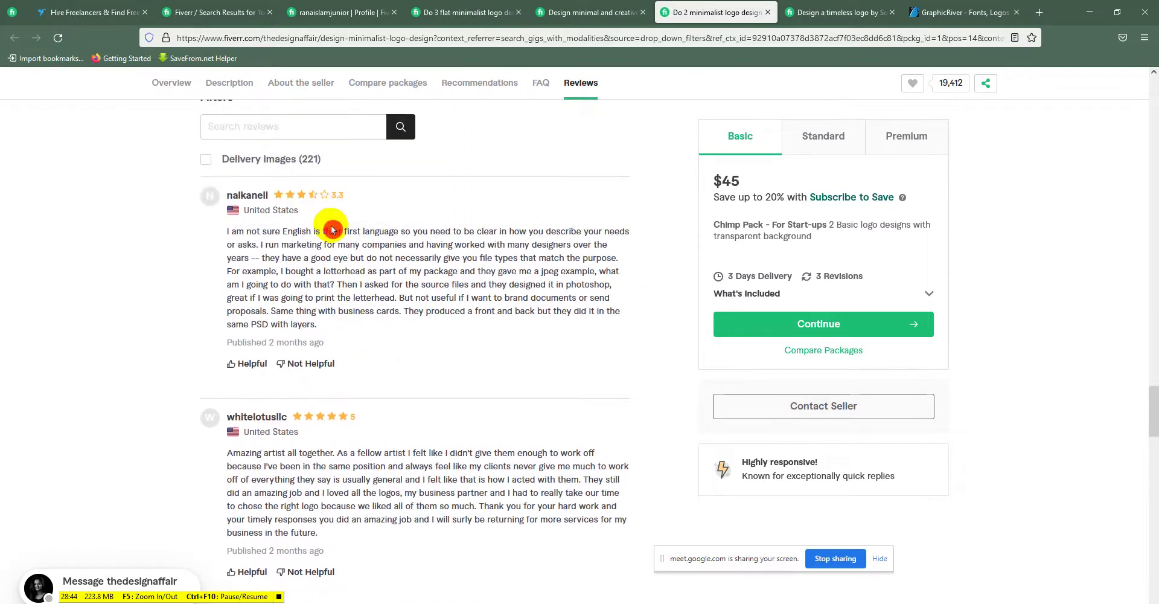
left_click(328, 204)
scroll(342, 269, "down", 10)
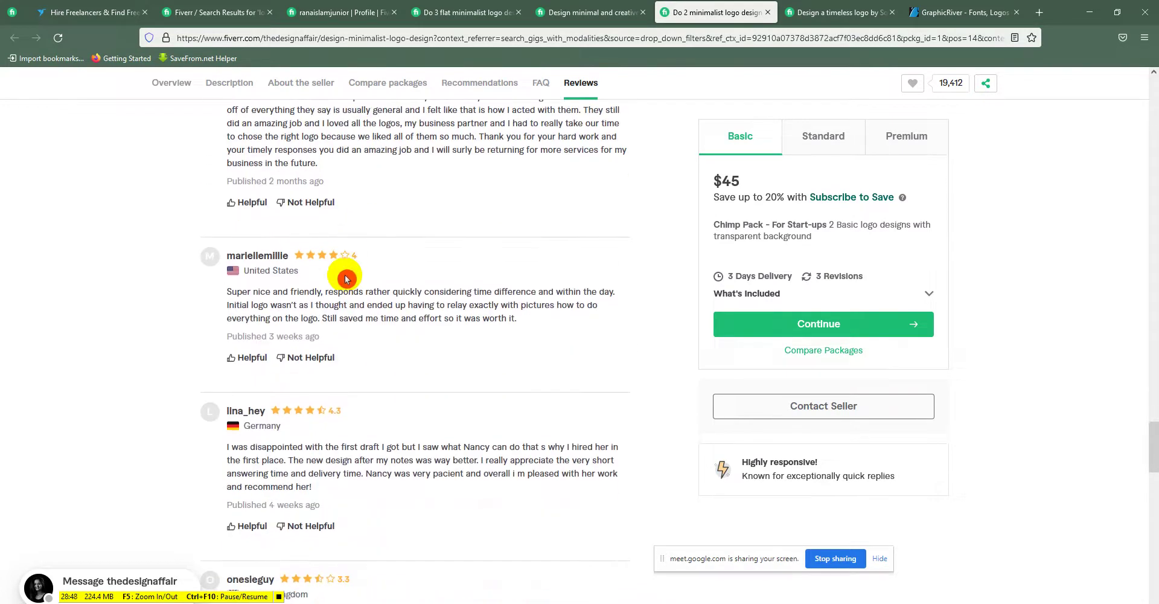
scroll(332, 266, "down", 3)
- Load two more batches of customer reviews with + See More
left_click(237, 355)
scroll(326, 284, "down", 4)
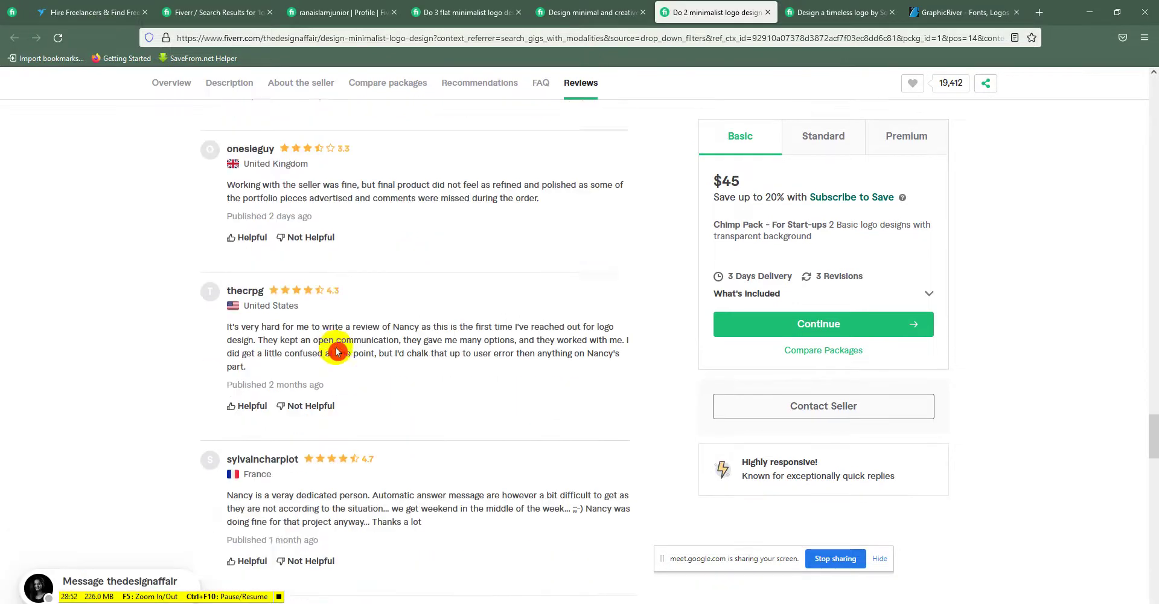
scroll(323, 289, "down", 2)
scroll(316, 223, "down", 3)
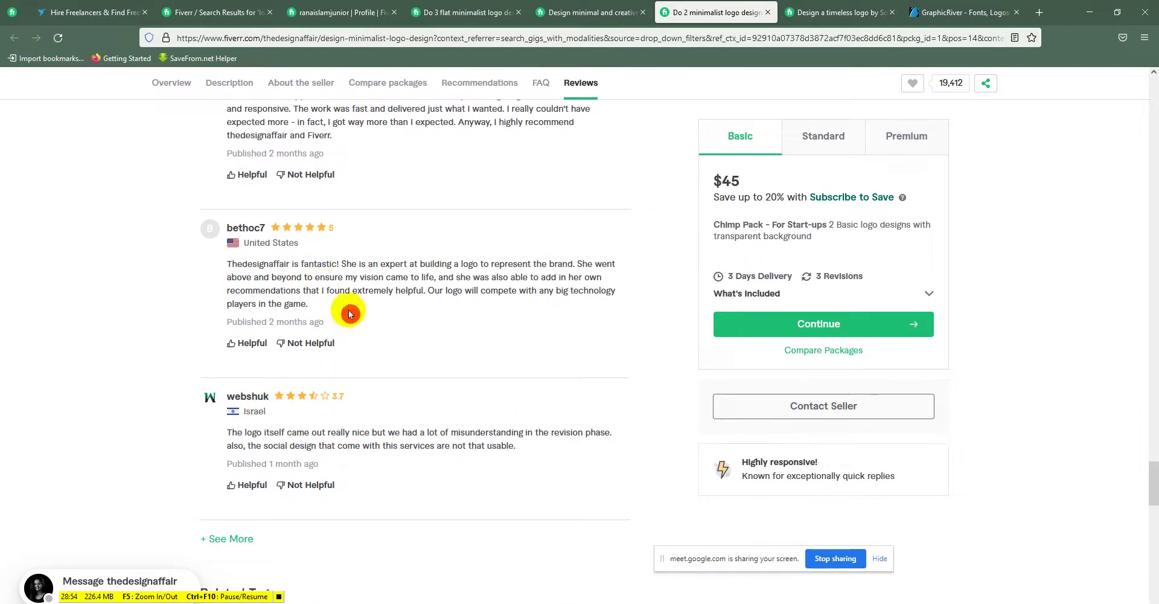
scroll(316, 313, "down", 1)
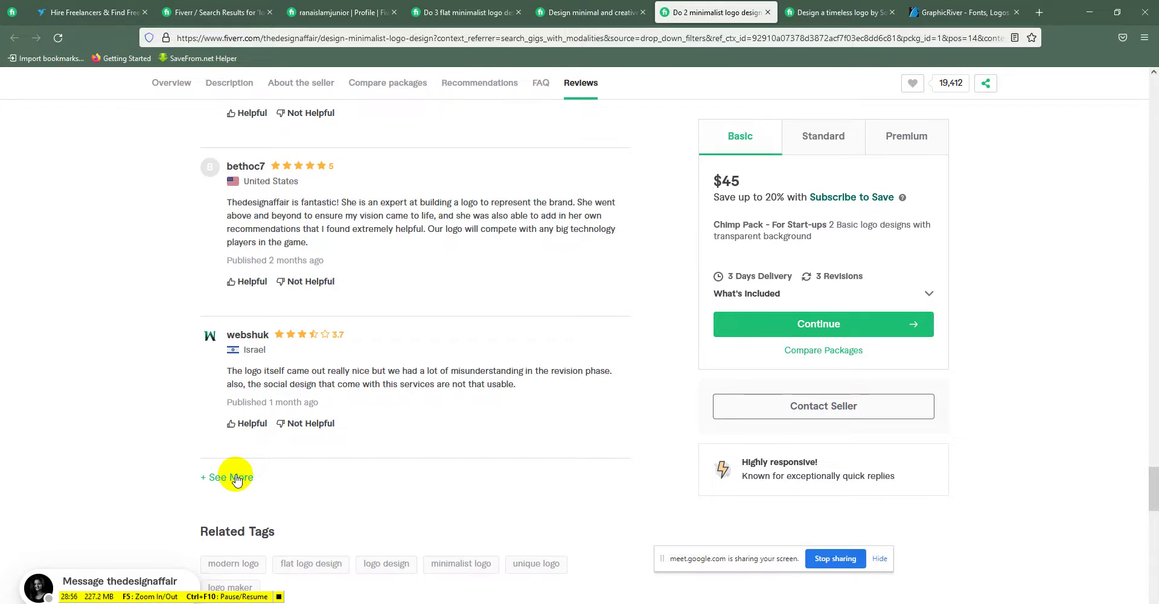
left_click(237, 480)
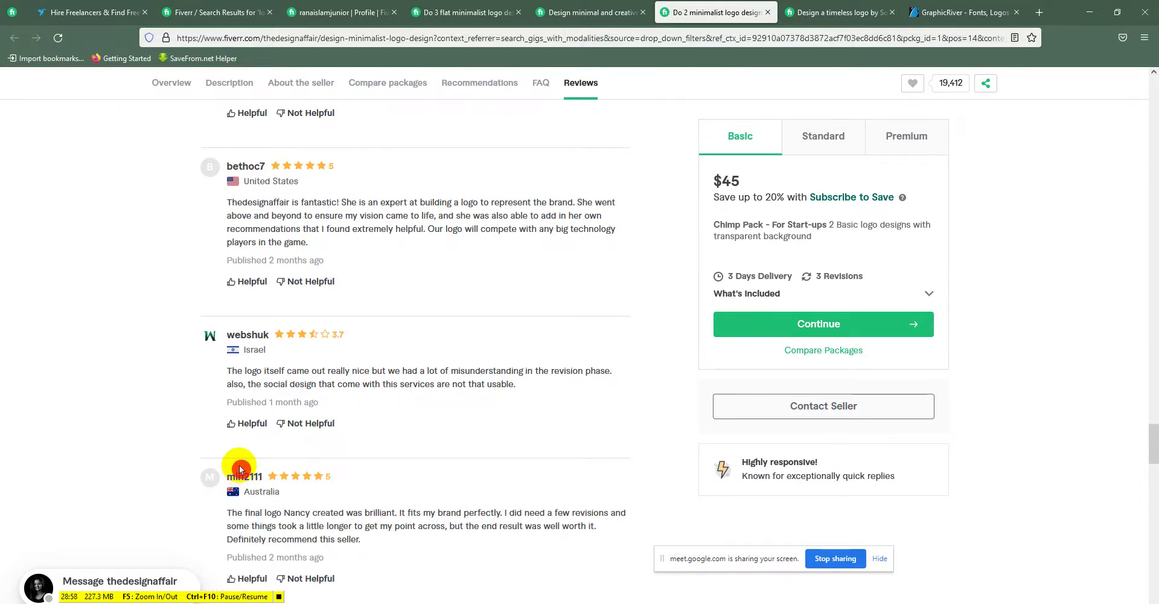
scroll(240, 469, "down", 1)
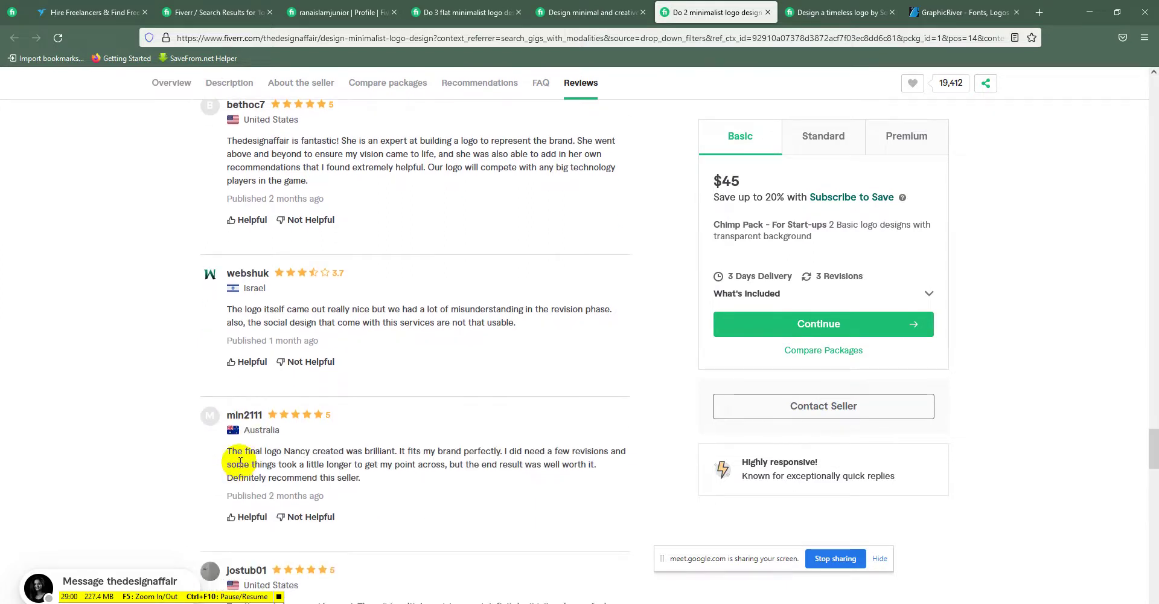
scroll(272, 462, "down", 3)
- Return to the gig overview showing a 4.9 rating from 6,744 reviews
left_click_drag(1154, 462, 1154, 91)
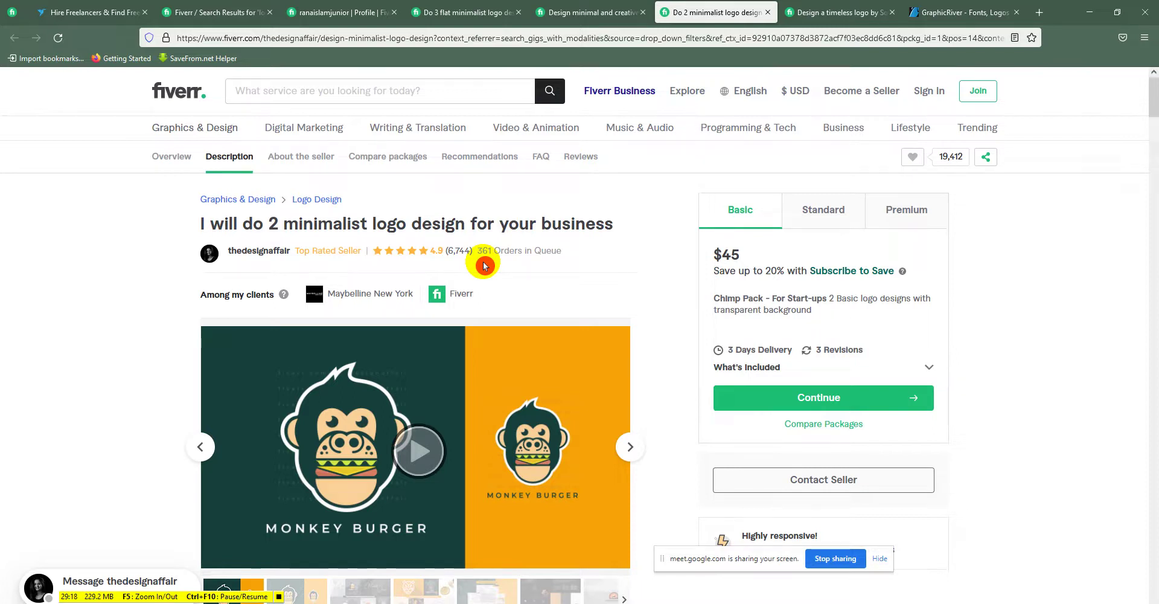
mouse_move(1154, 100)
left_mouse_down()
mouse_move(1154, 551)
mouse_move(1138, 485)
mouse_move(1153, 515)
left_mouse_up()
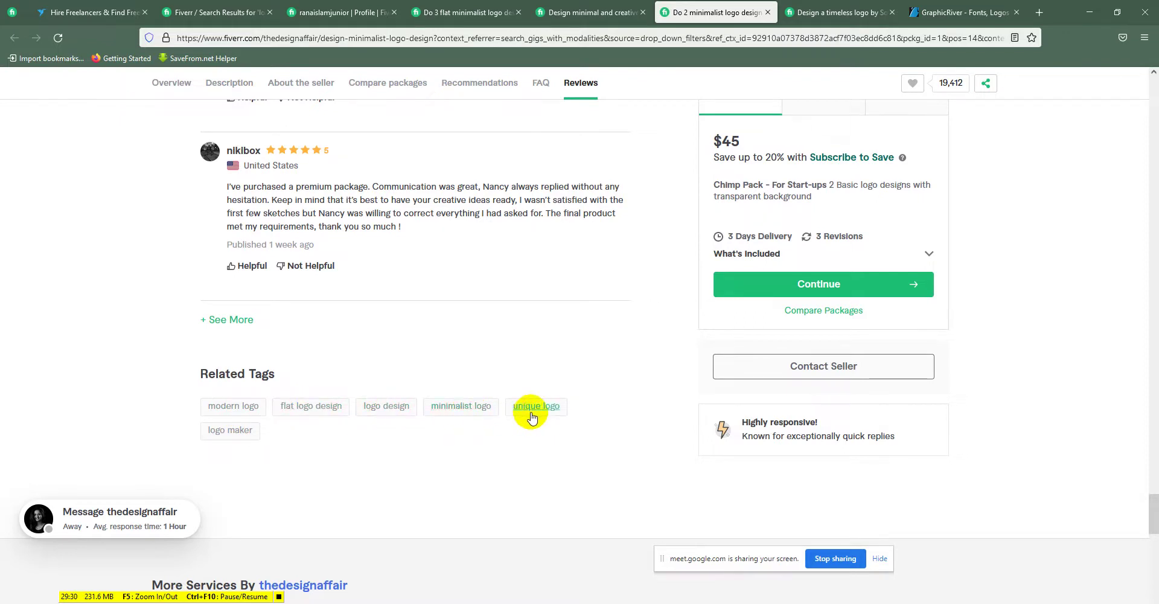
left_click_drag(280, 453, 467, 459)
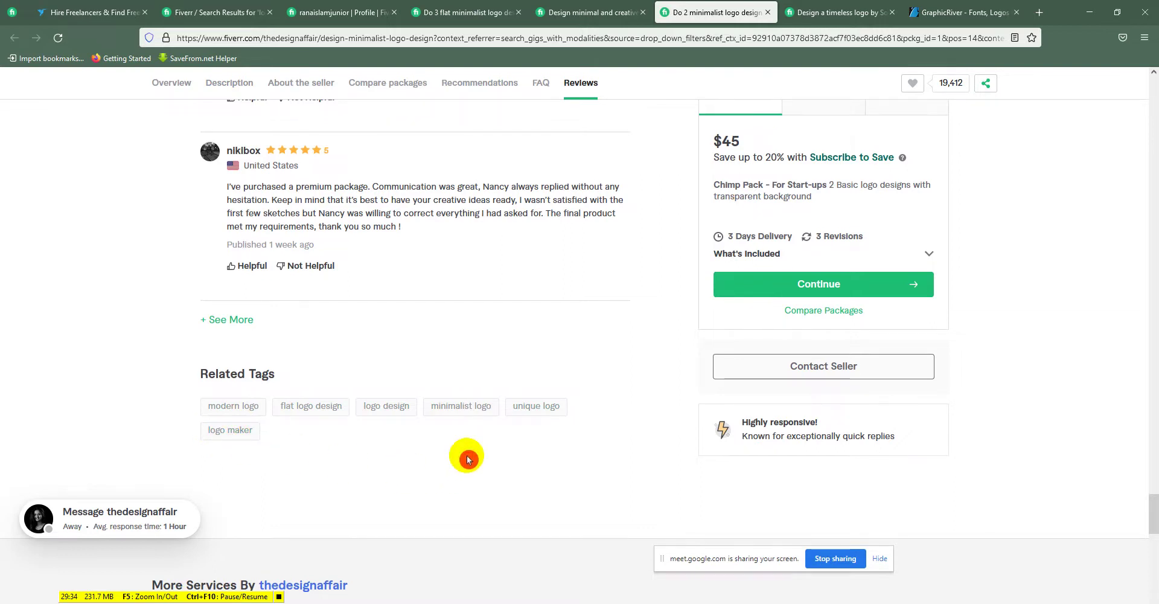
left_click_drag(1151, 510, 1153, 97)
scroll(782, 350, "up", 2)
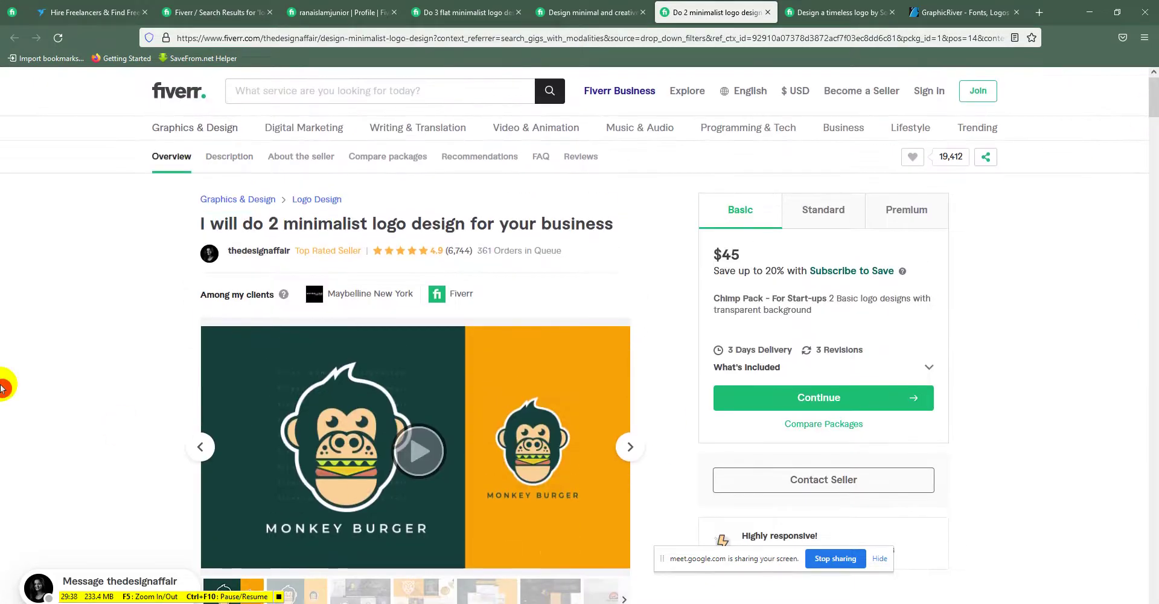
- Search Fiverr for 'background removal' and open the first gig, the $5 100-photo background removal
left_click(262, 18)
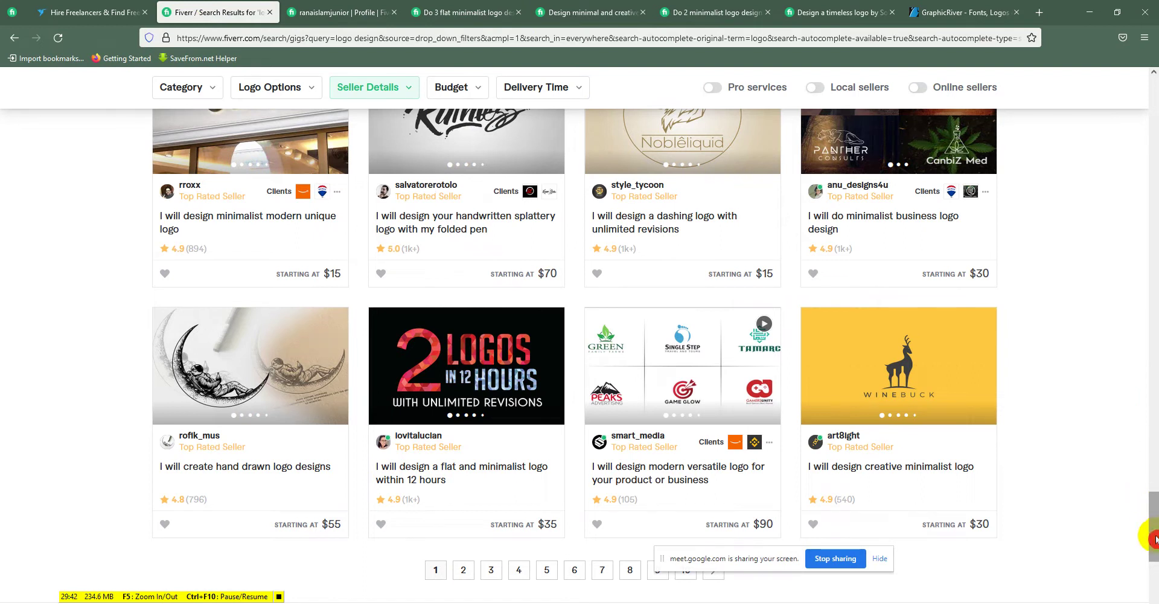
left_click_drag(1154, 531, 1153, 29)
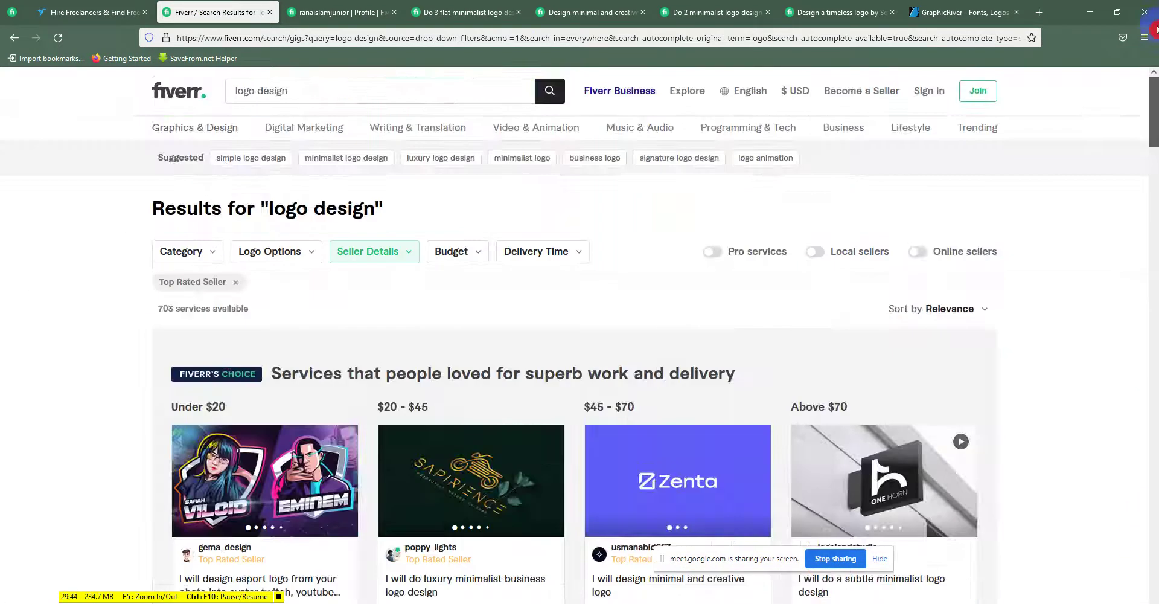
left_click_drag(289, 90, 195, 103)
type("backg")
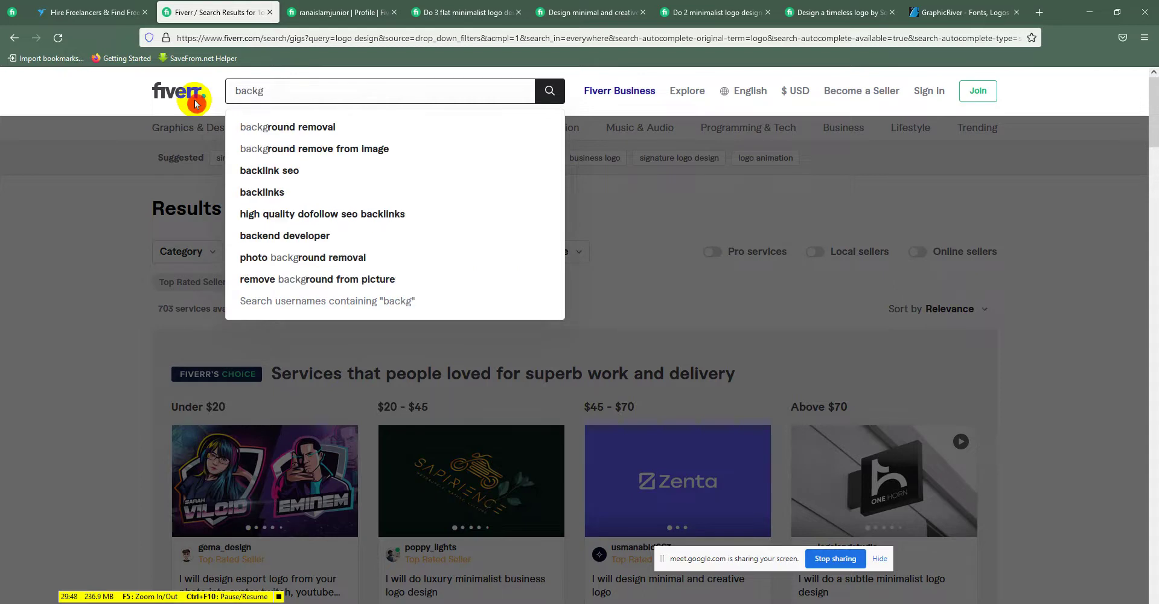
type("r")
left_click(350, 125)
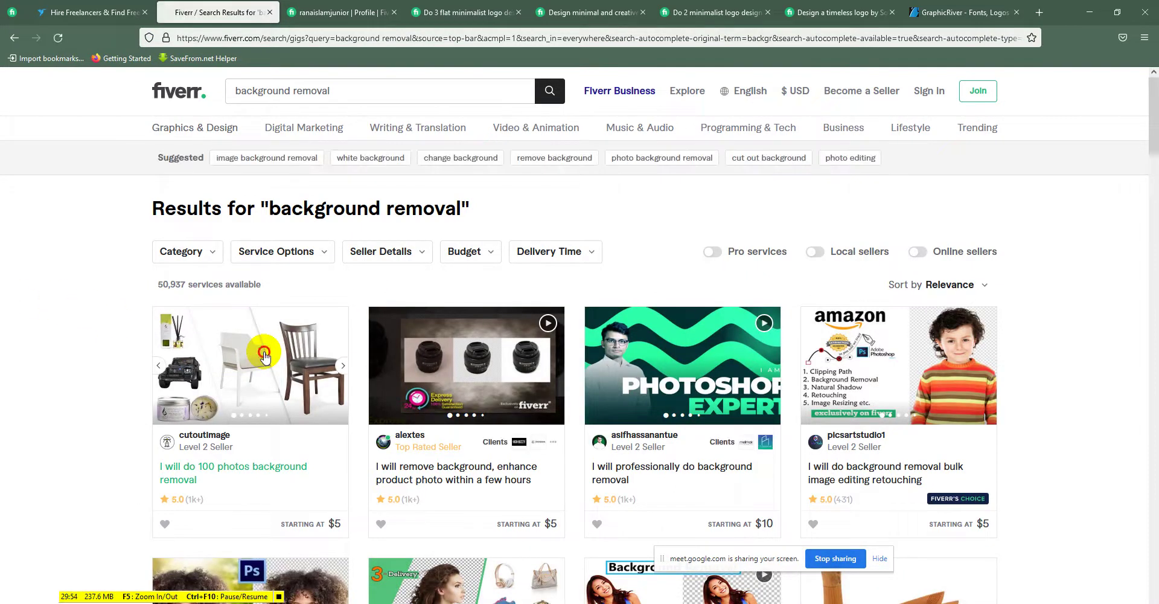
left_click(263, 355)
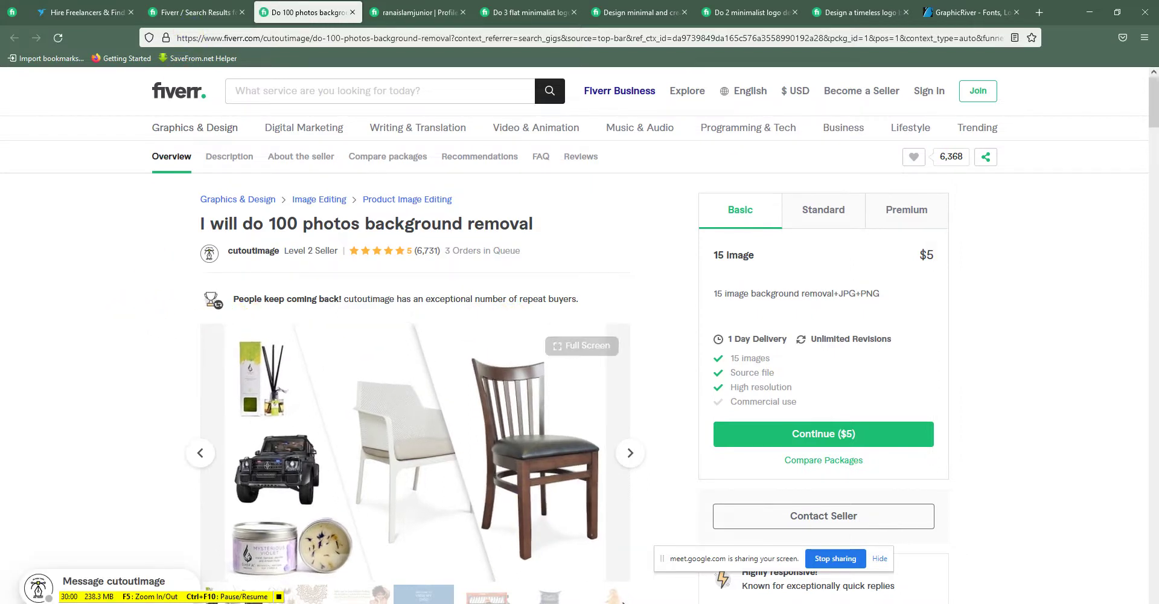
- Admit the waiting participant in Google Meet, close the People panel, and return to the Fiverr gig
mouse_move(448, 602)
left_click(415, 574)
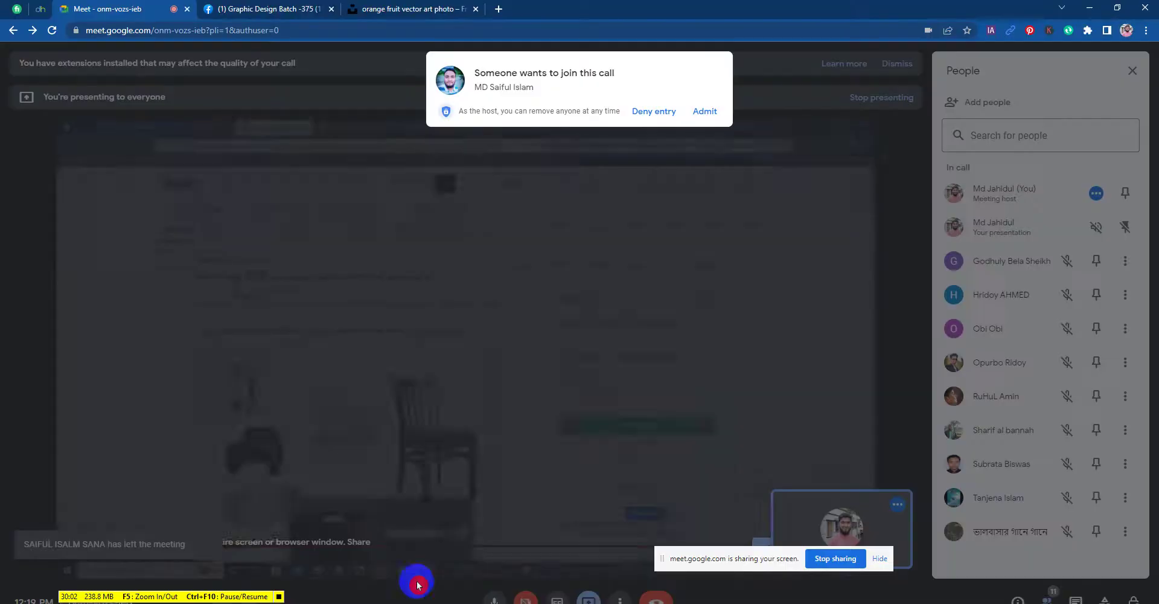
left_click(704, 124)
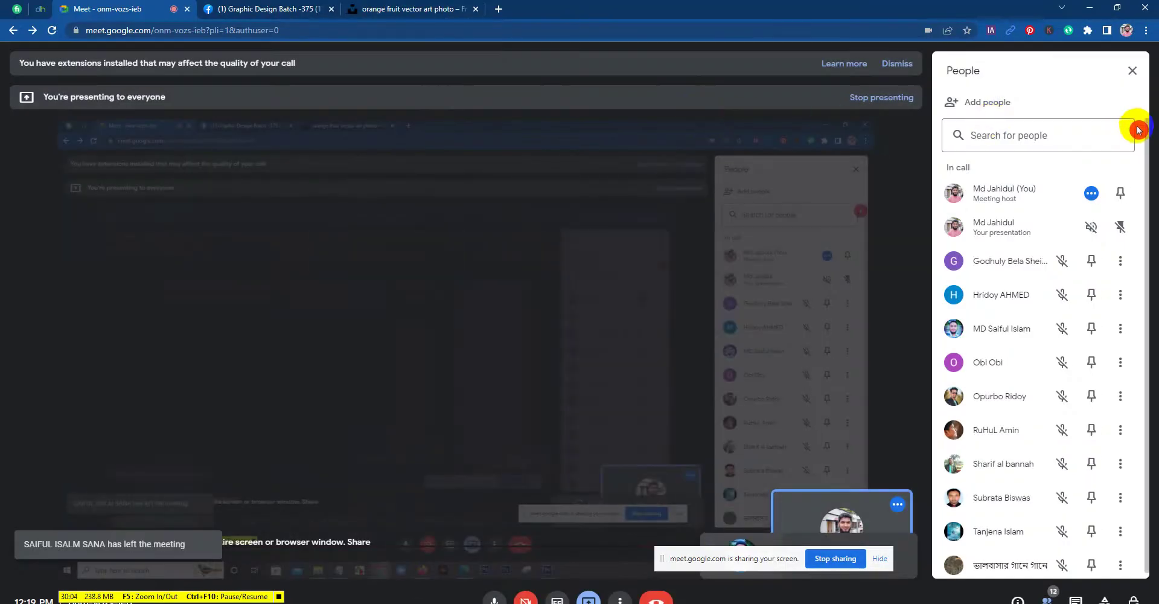
left_click(1133, 71)
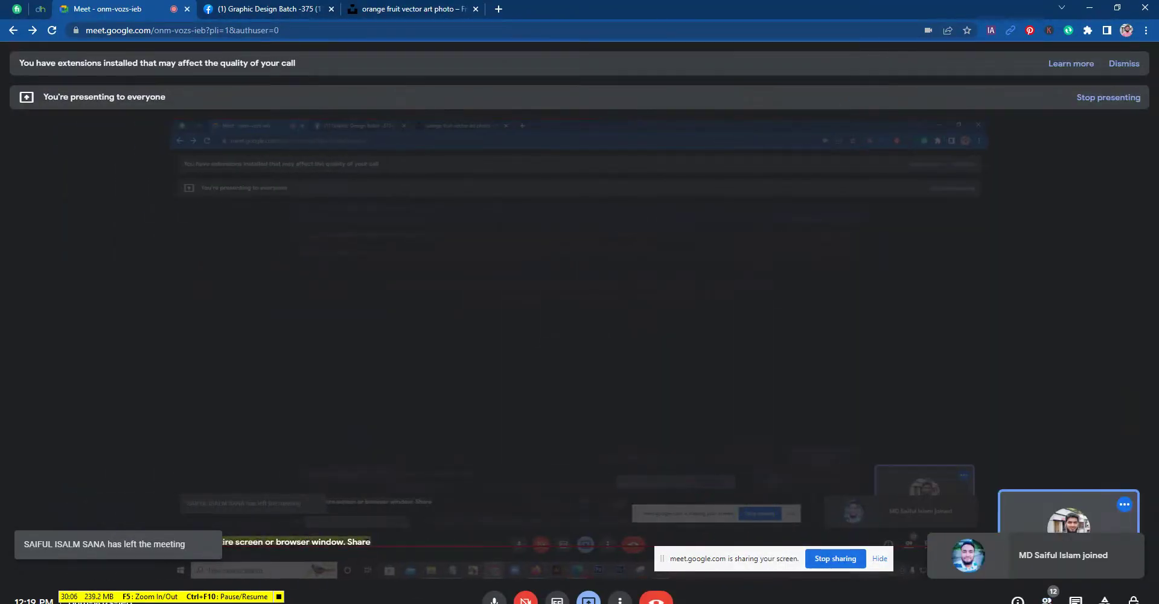
left_click(574, 562)
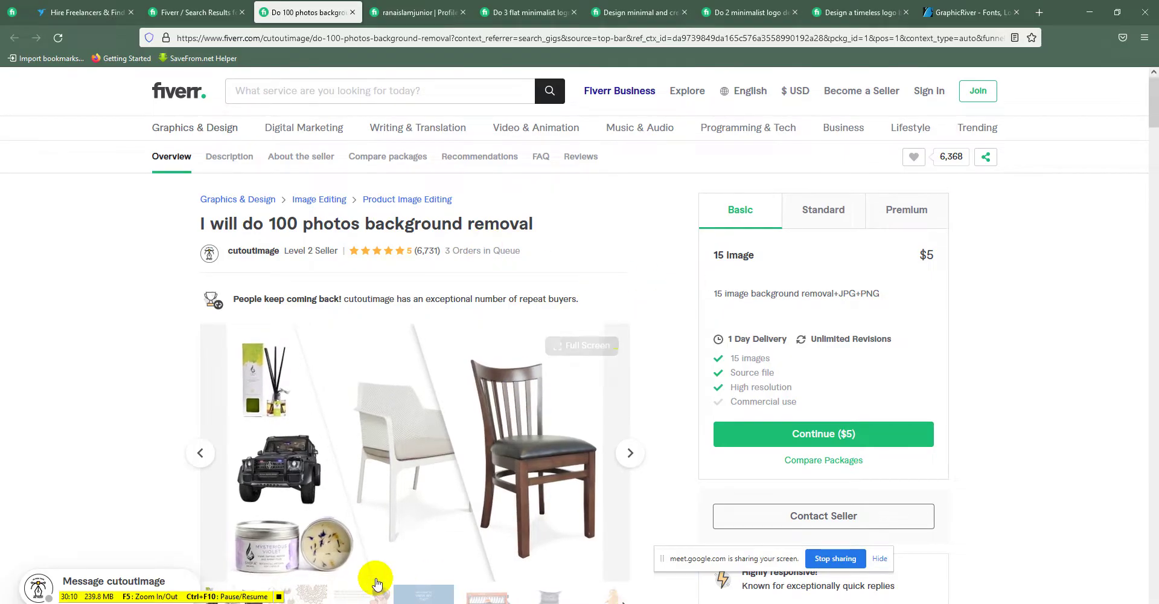
- Open the Level 2 seller's full profile from the About the seller section
scroll(1150, 200, "down", 6)
scroll(1149, 121, "up", 6)
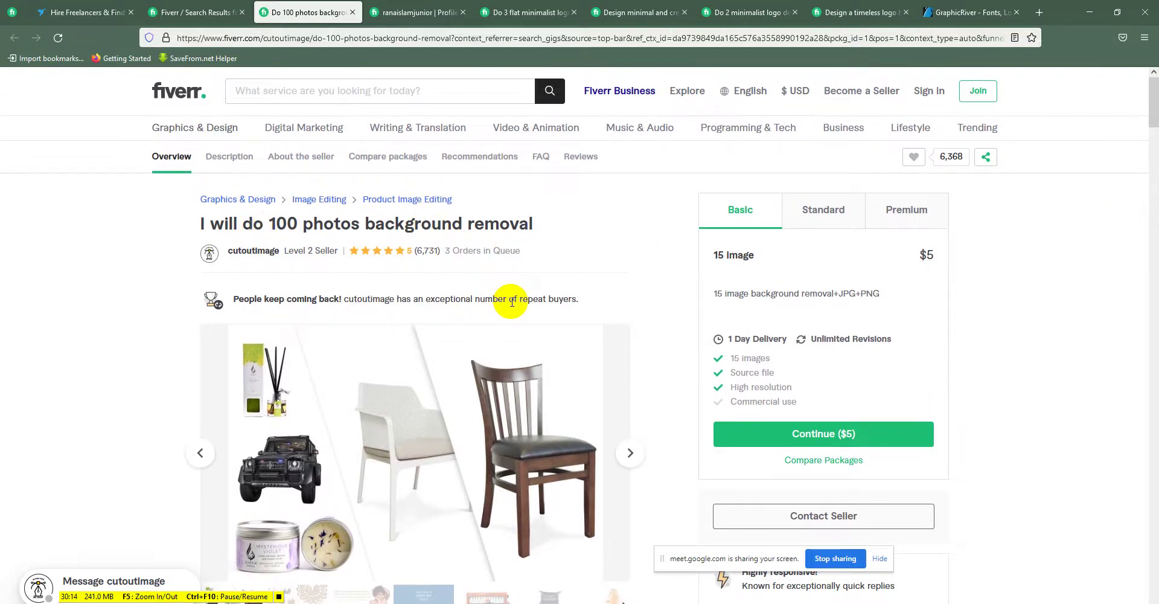
left_click(241, 251)
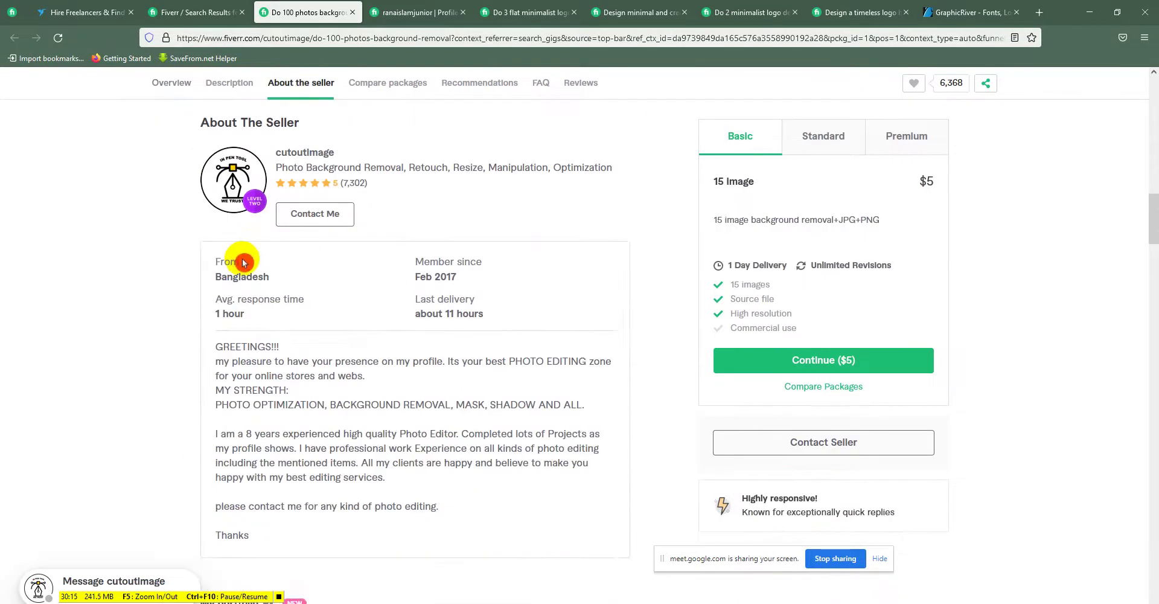
left_click(291, 160)
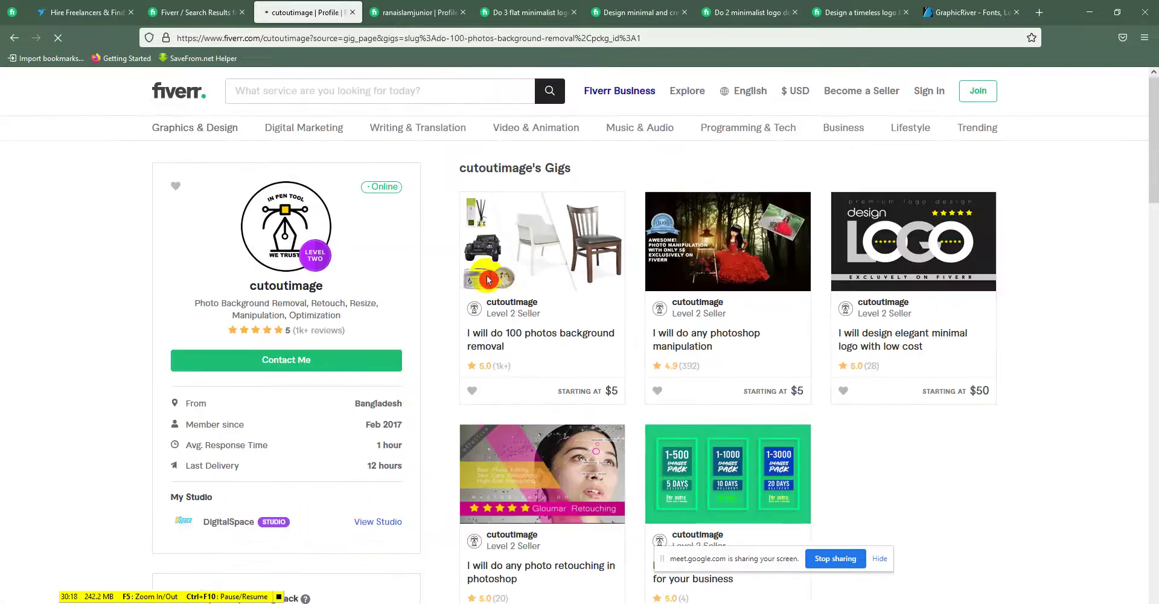
- Scroll through the seller's five gigs, then switch to the Level 1 seller's profile
scroll(755, 486, "down", 1)
scroll(756, 487, "down", 2)
scroll(735, 476, "up", 3)
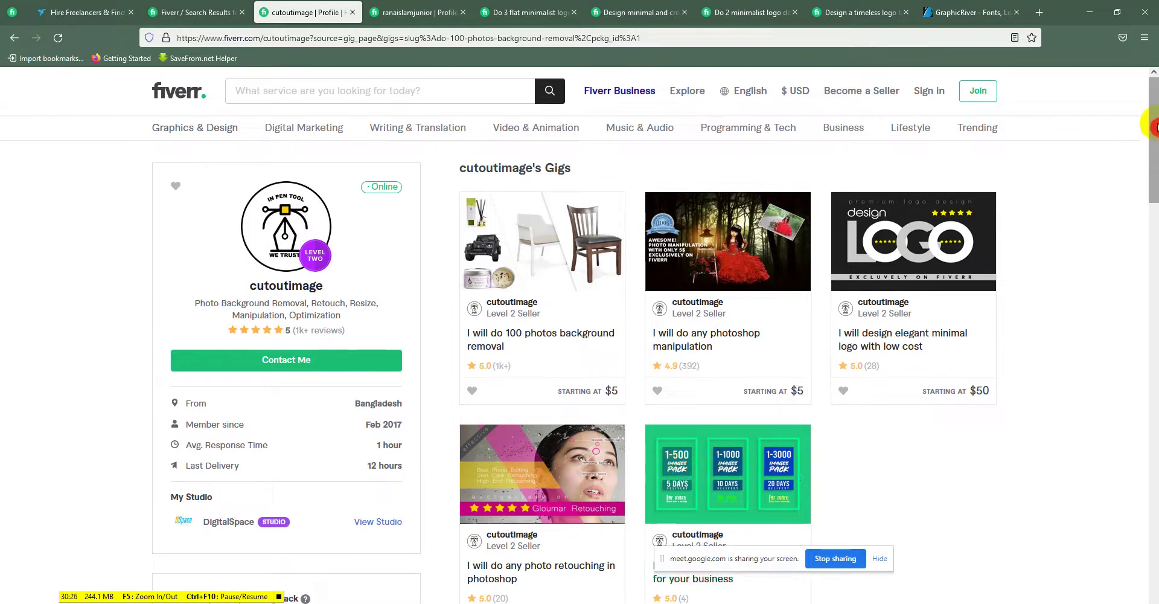
scroll(1155, 171, "down", 2)
left_click_drag(1155, 171, 1151, 155)
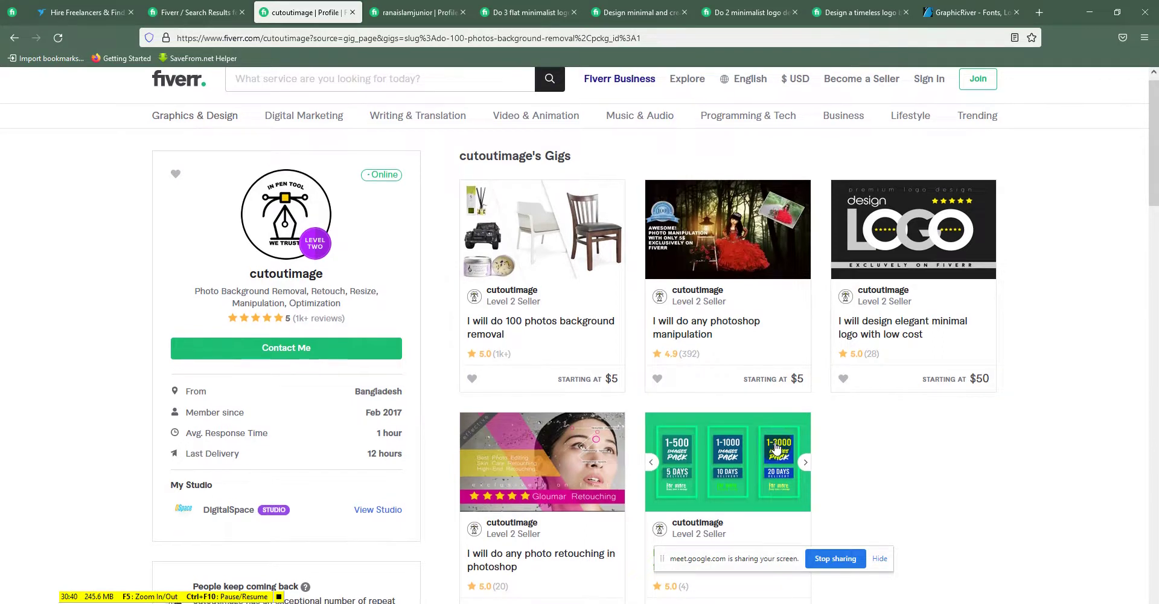
scroll(774, 448, "down", 2)
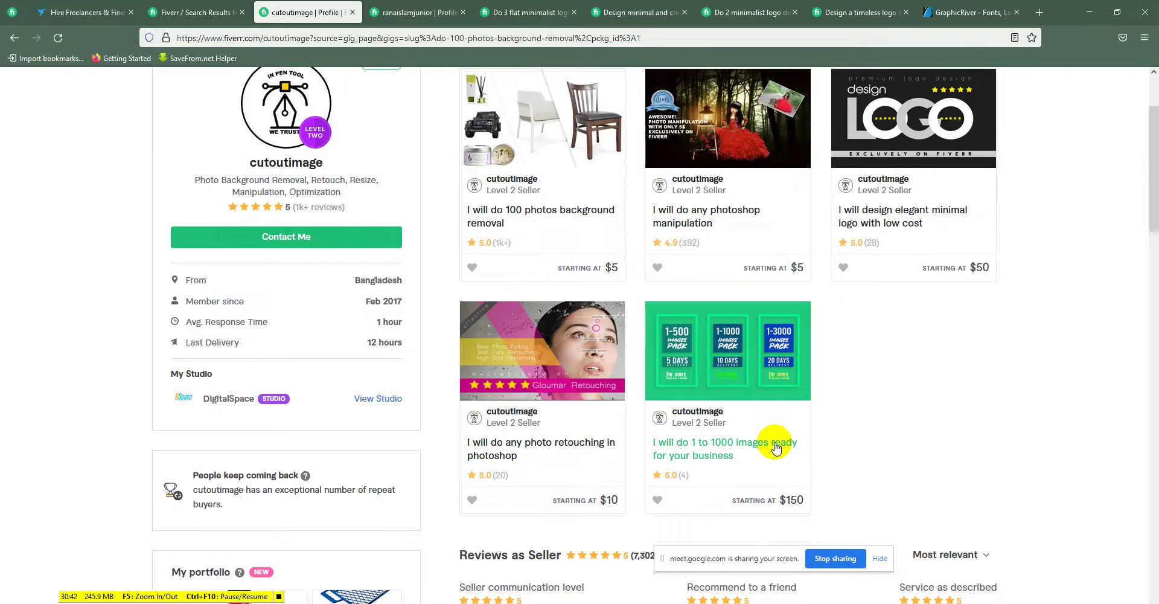
left_click_drag(1153, 159, 1154, 150)
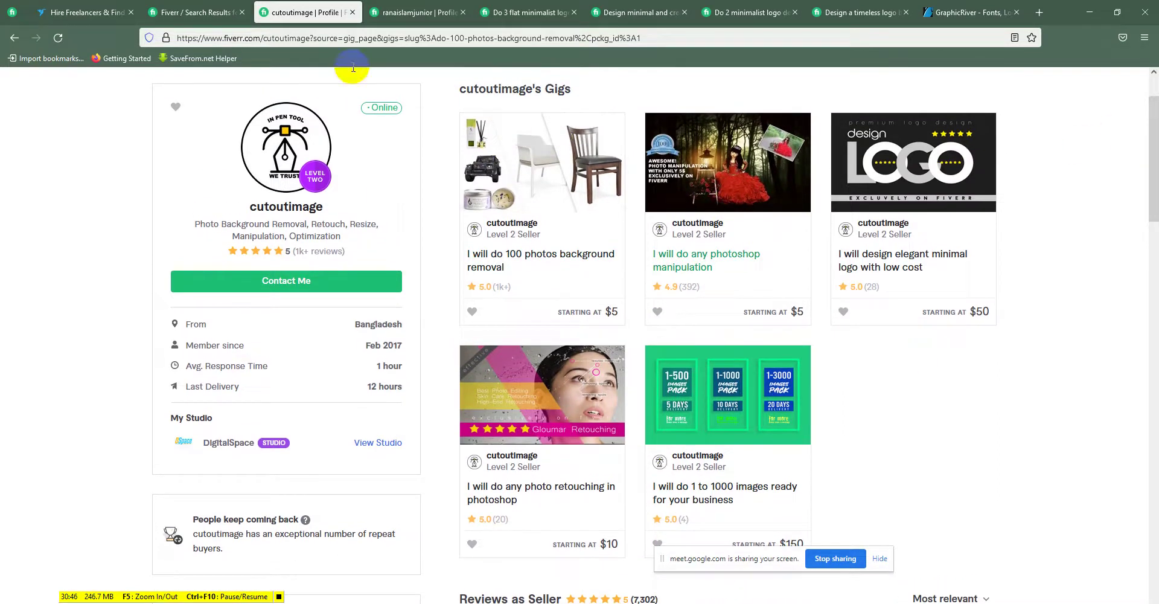
left_click(402, 11)
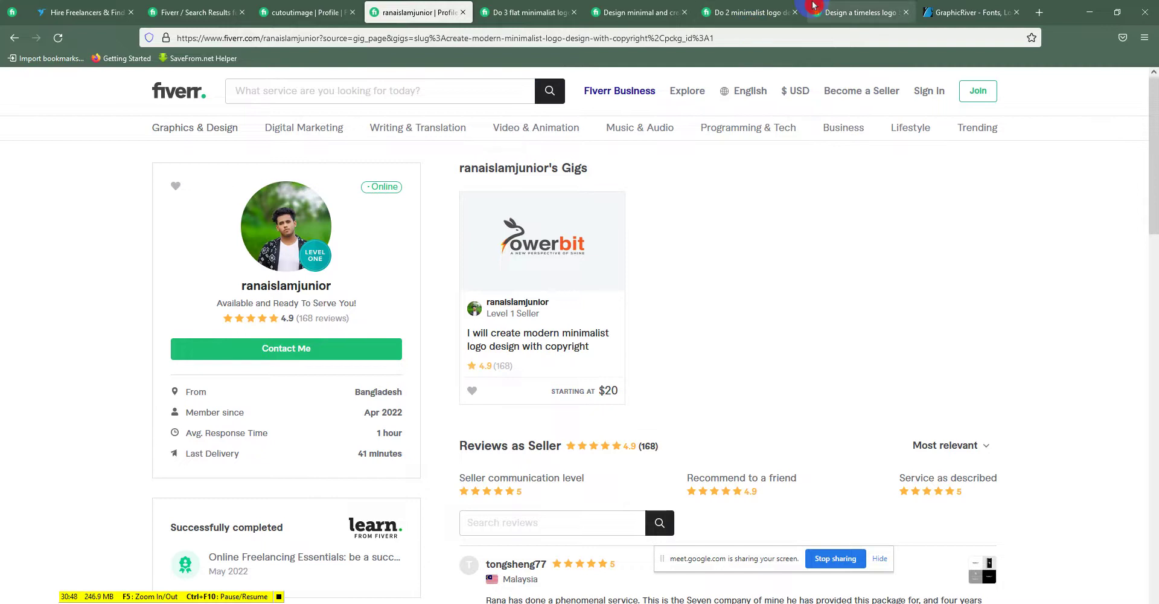
- On GraphicRiver, list Print > Business Cards filtered to Corporate designs (5,848 templates)
left_click(937, 14)
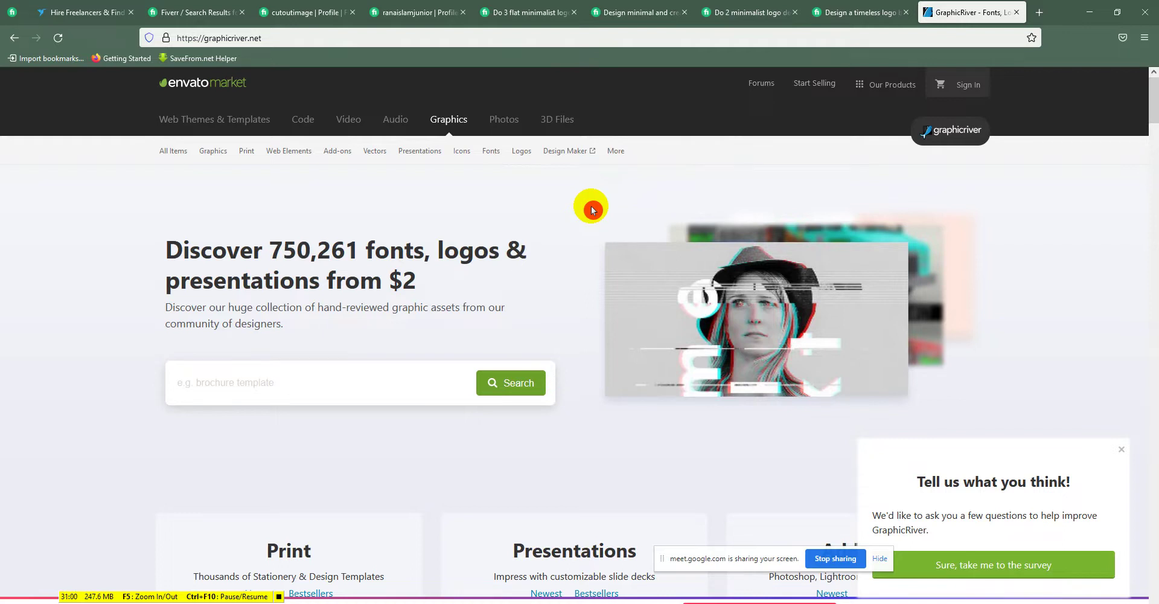
mouse_move(248, 152)
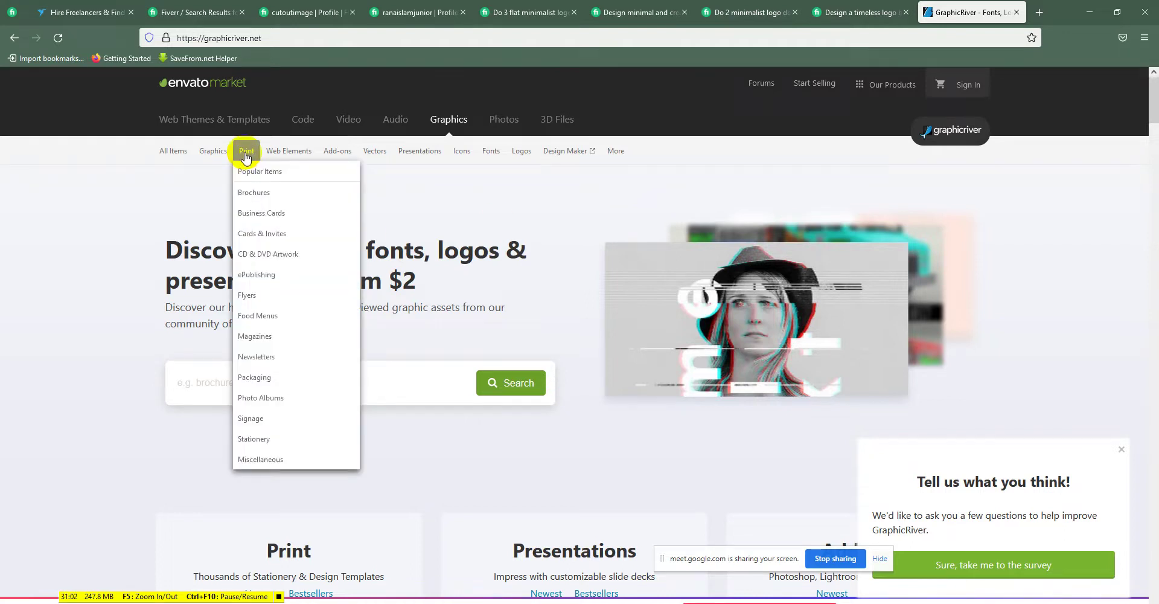
left_click(264, 215)
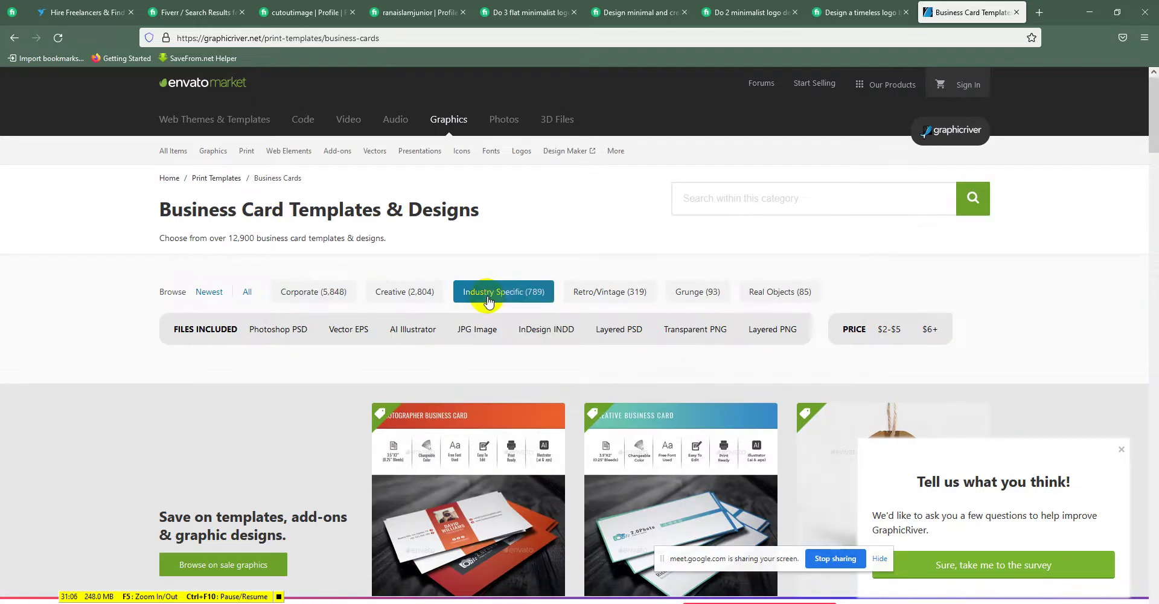
left_click(335, 292)
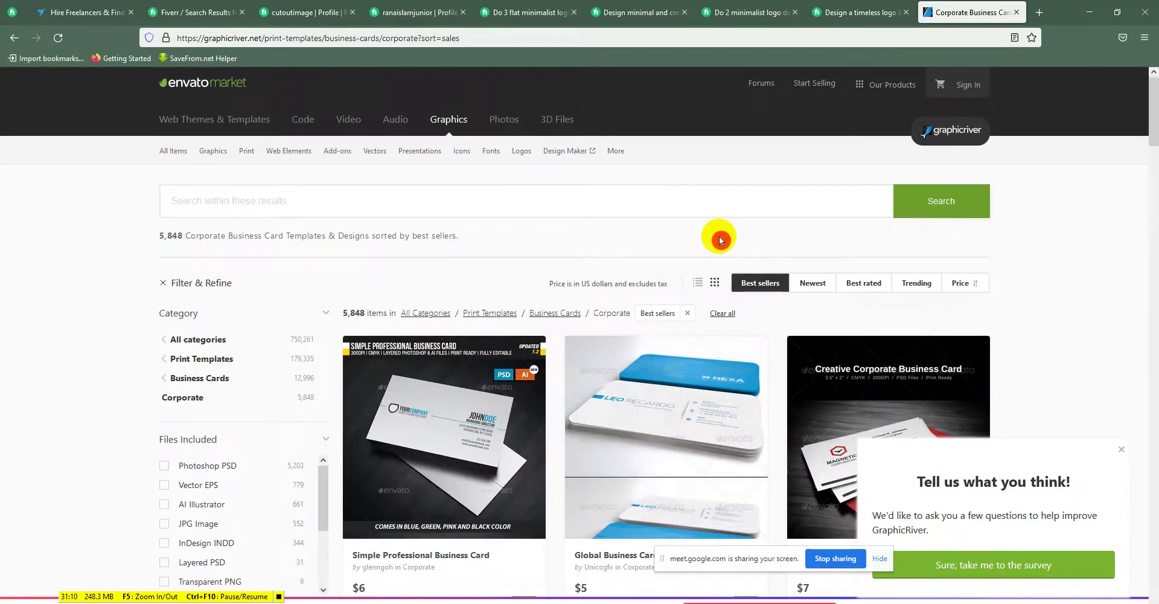
scroll(706, 243, "down", 4)
- Run a Google Images search for 'business card' and preview the black and red design
left_click(1039, 23)
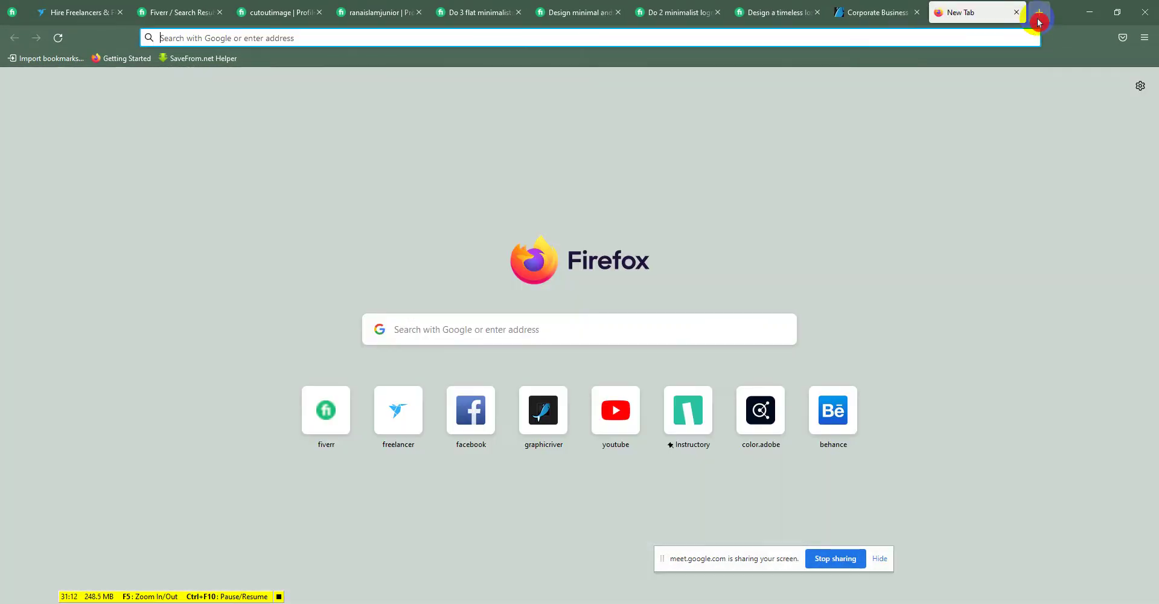
type("b")
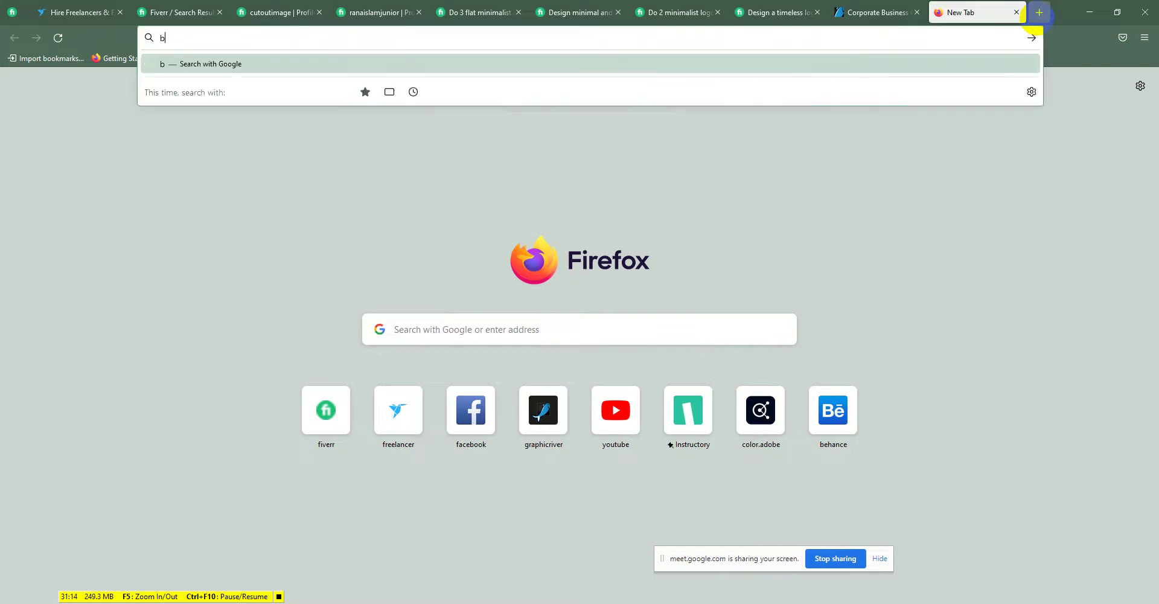
type("usiness card")
key("Escape")
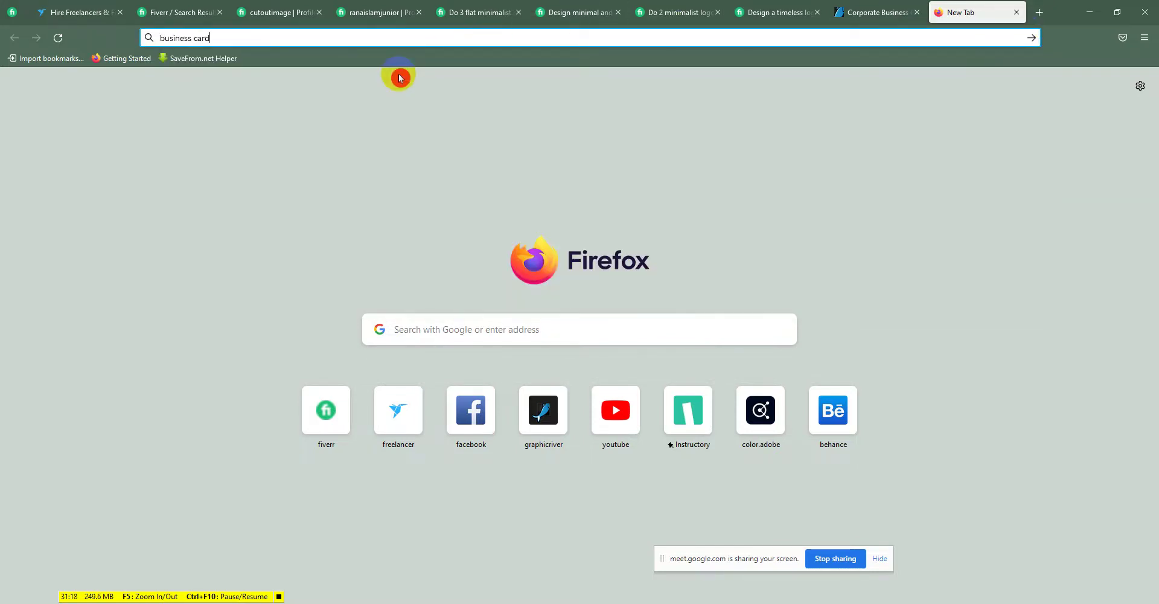
key("Return")
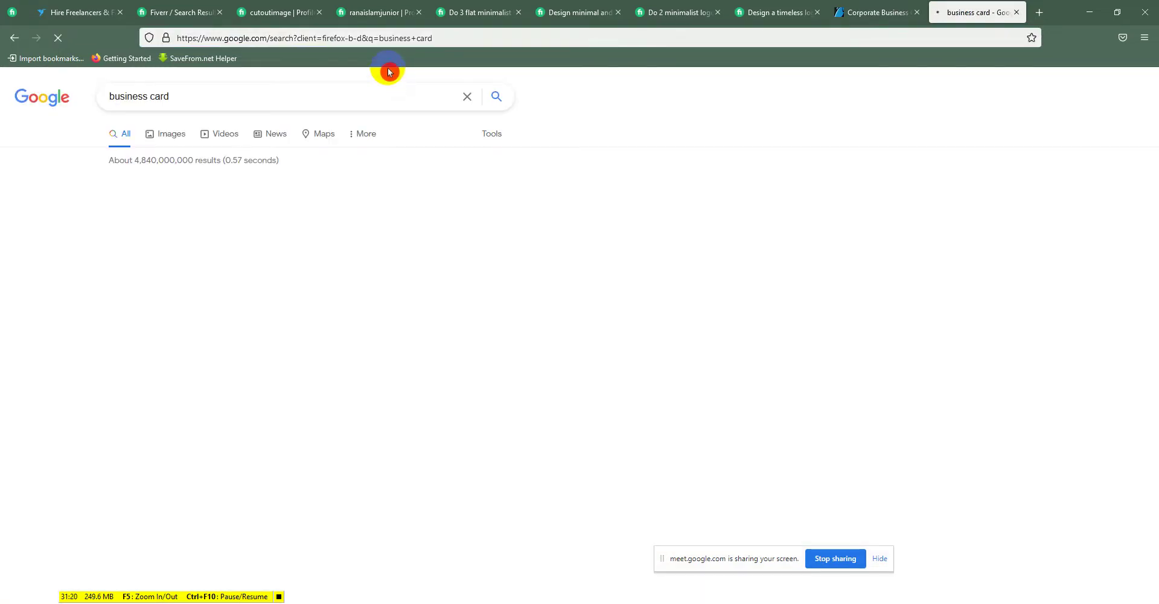
left_click(164, 136)
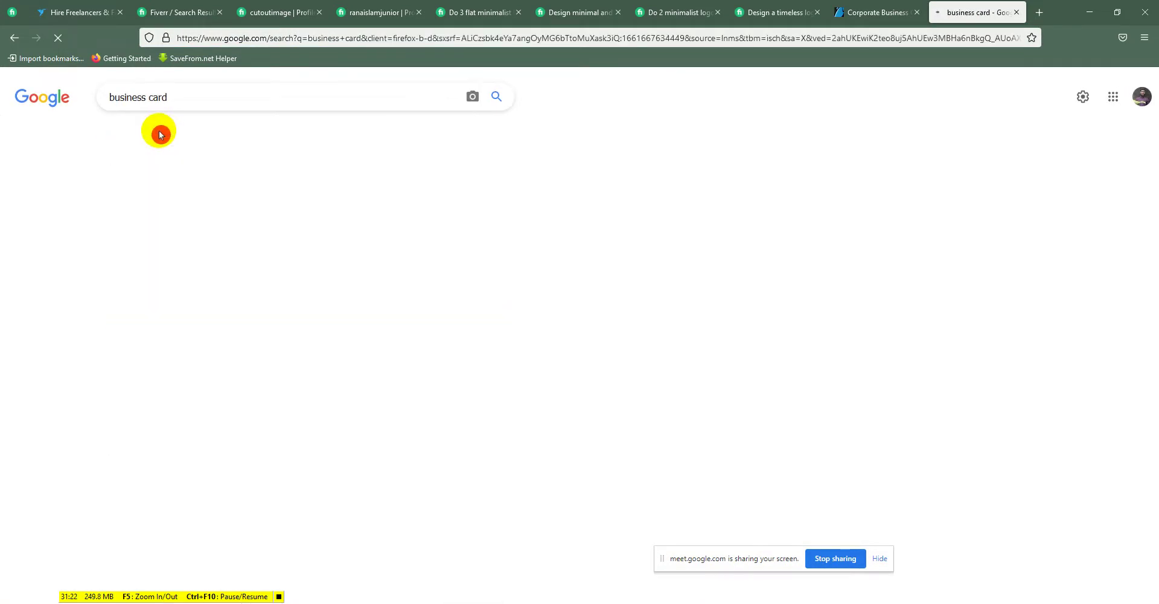
scroll(523, 84, "down", 3)
scroll(501, 91, "up", 3)
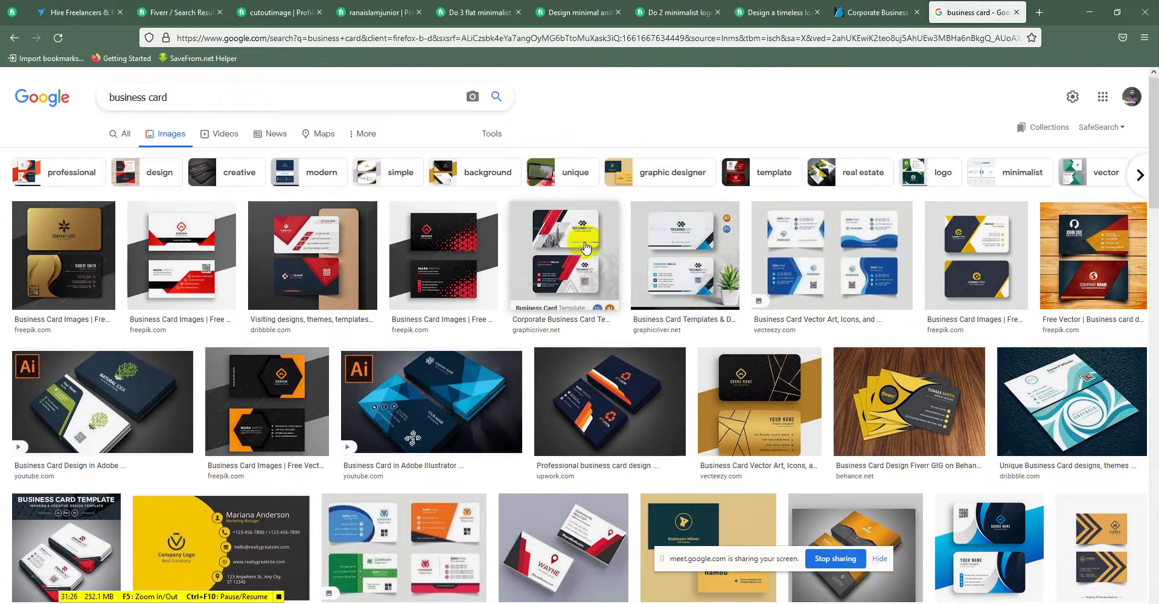
left_click(442, 257)
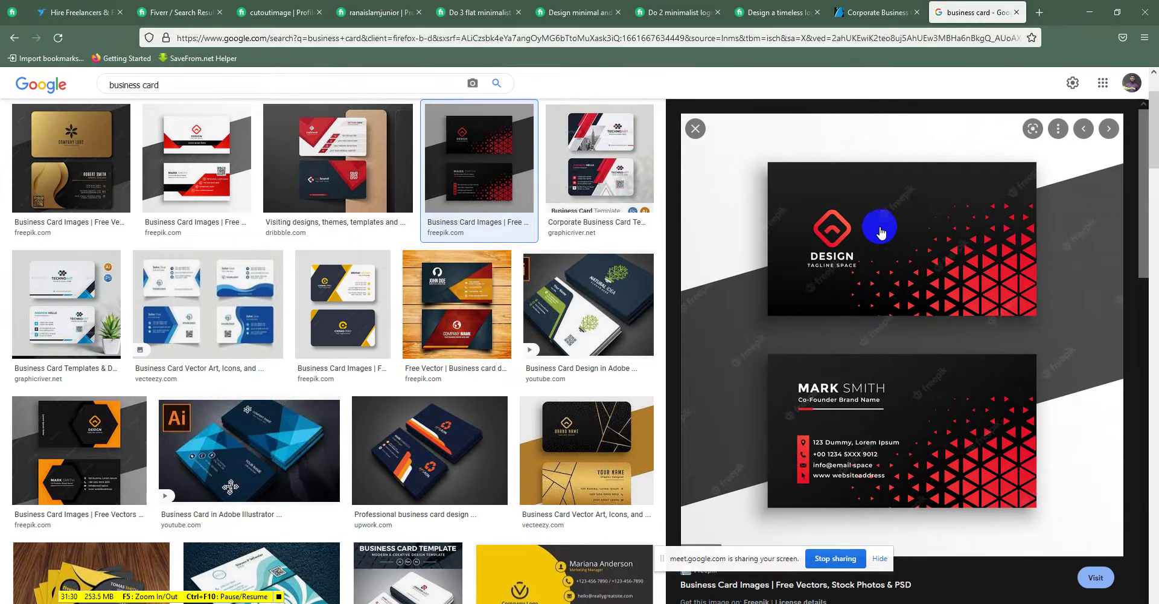
- Open GraphicRiver's Corporate Business Card 07 in a new tab from the Corporate list
left_click(877, 13)
scroll(785, 266, "down", 5)
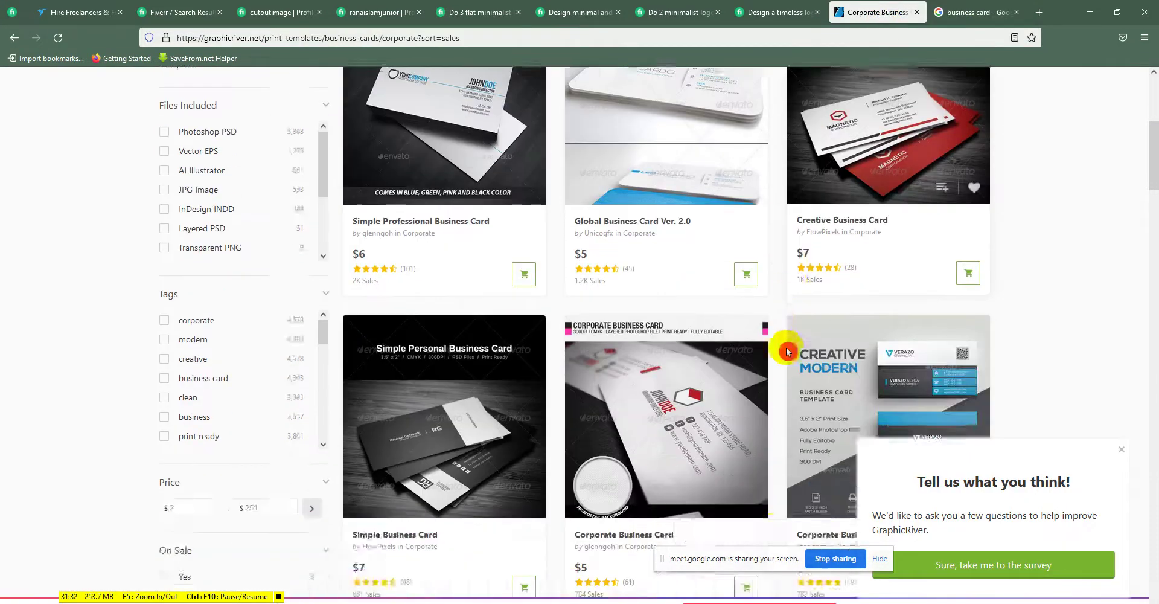
right_click(870, 220)
left_click(905, 228)
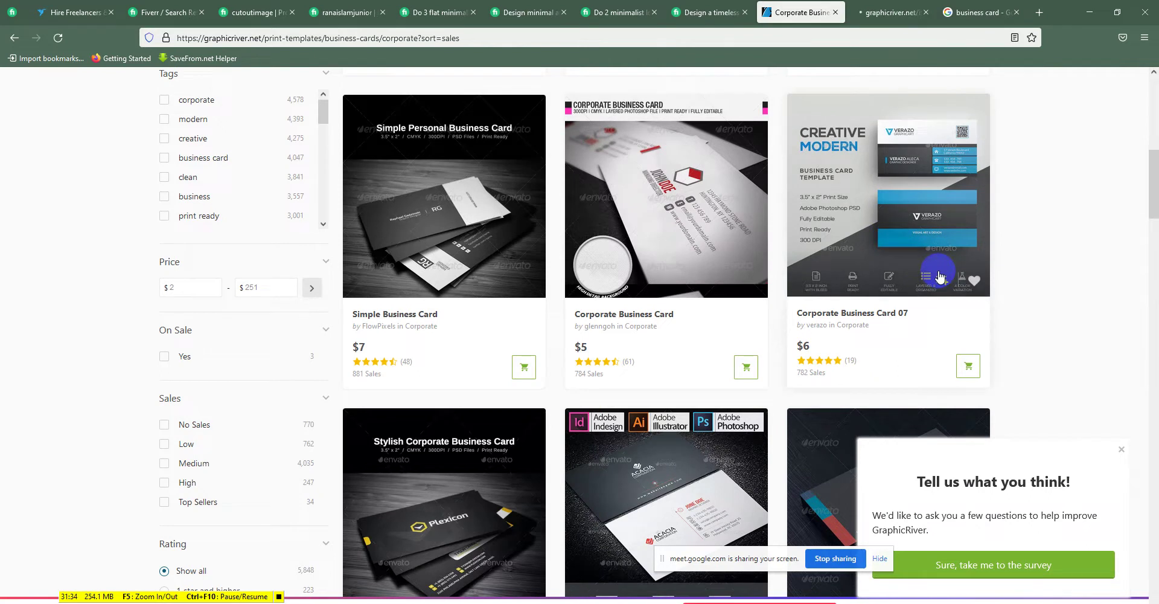
- Read Corporate Business Card 07's details: 3.5x2 size, bleed, free Lato and Nexa fonts, editable Photoshop file
left_click(875, 14)
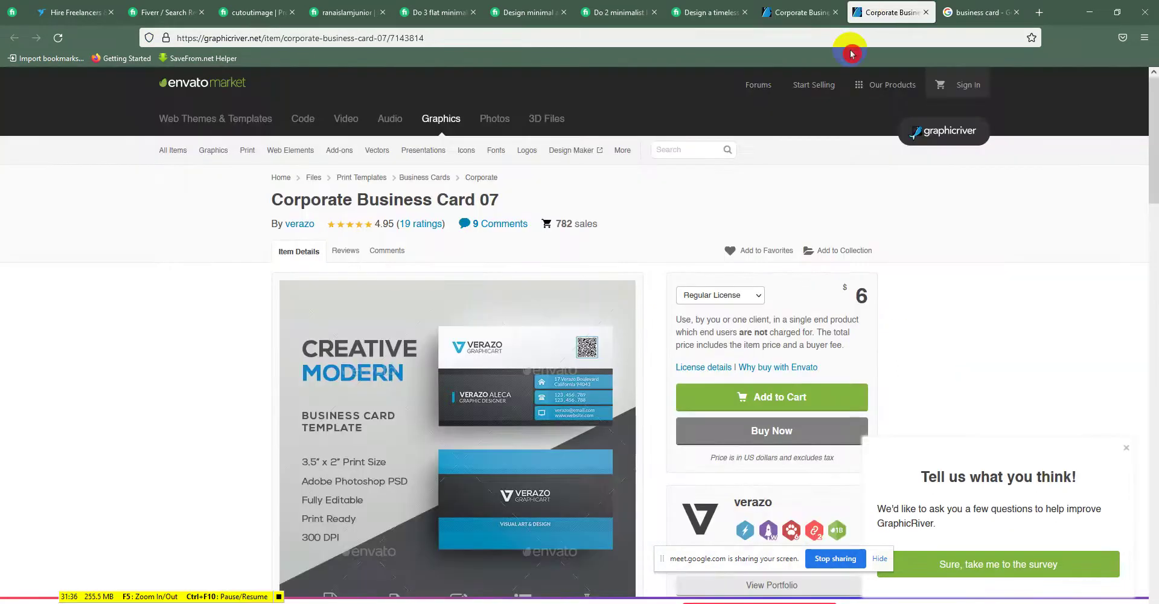
scroll(831, 326, "down", 2)
scroll(870, 387, "down", 3)
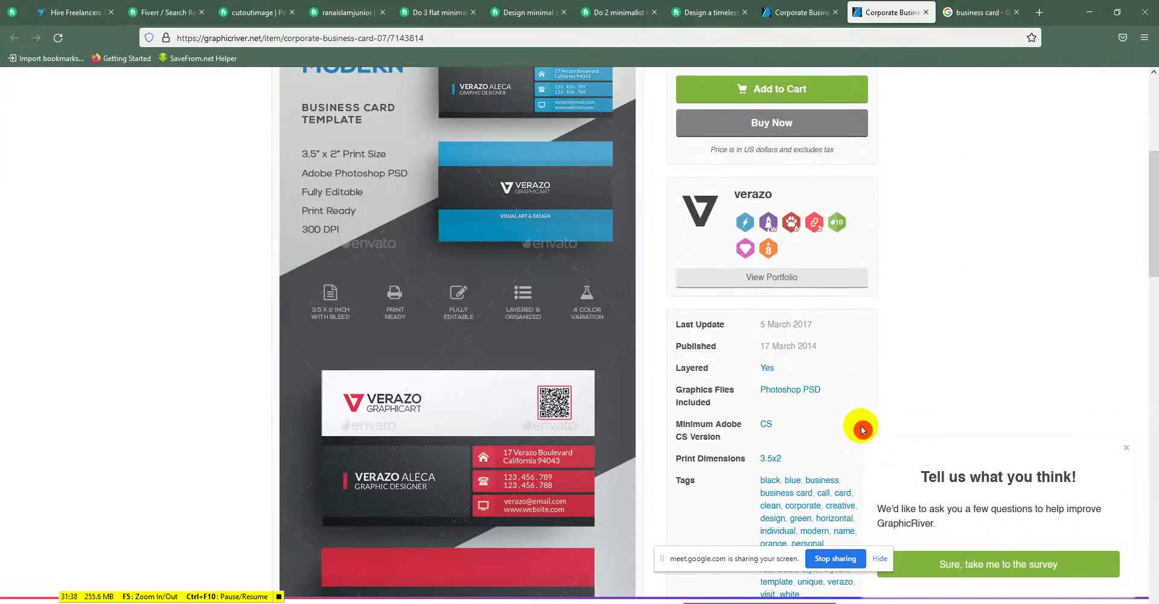
scroll(845, 410, "down", 3)
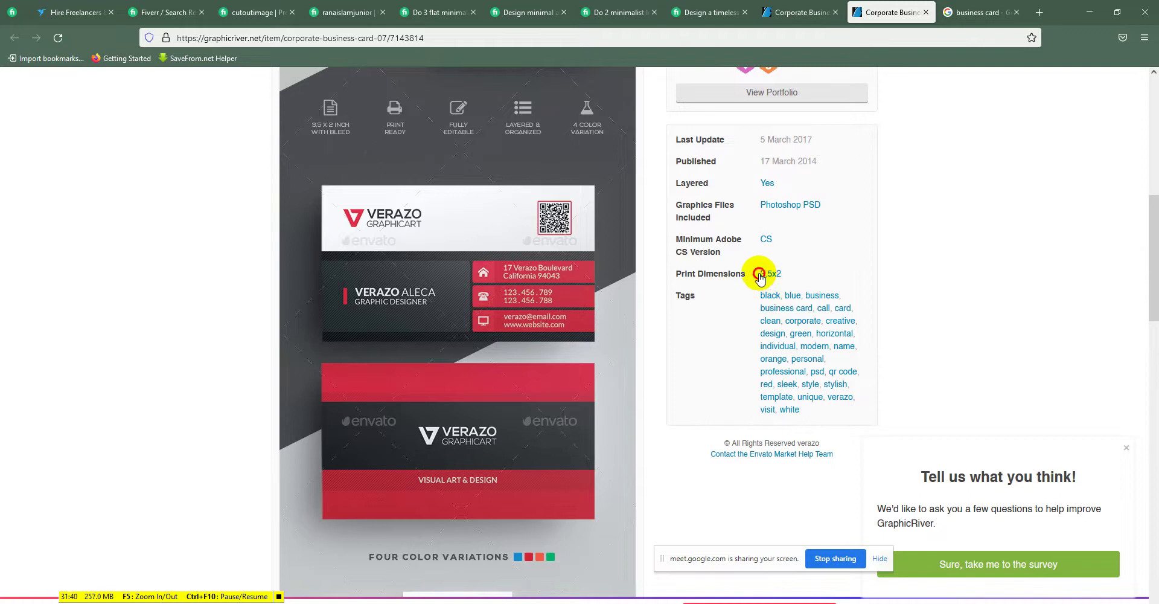
left_click_drag(760, 277, 798, 277)
scroll(809, 290, "down", 11)
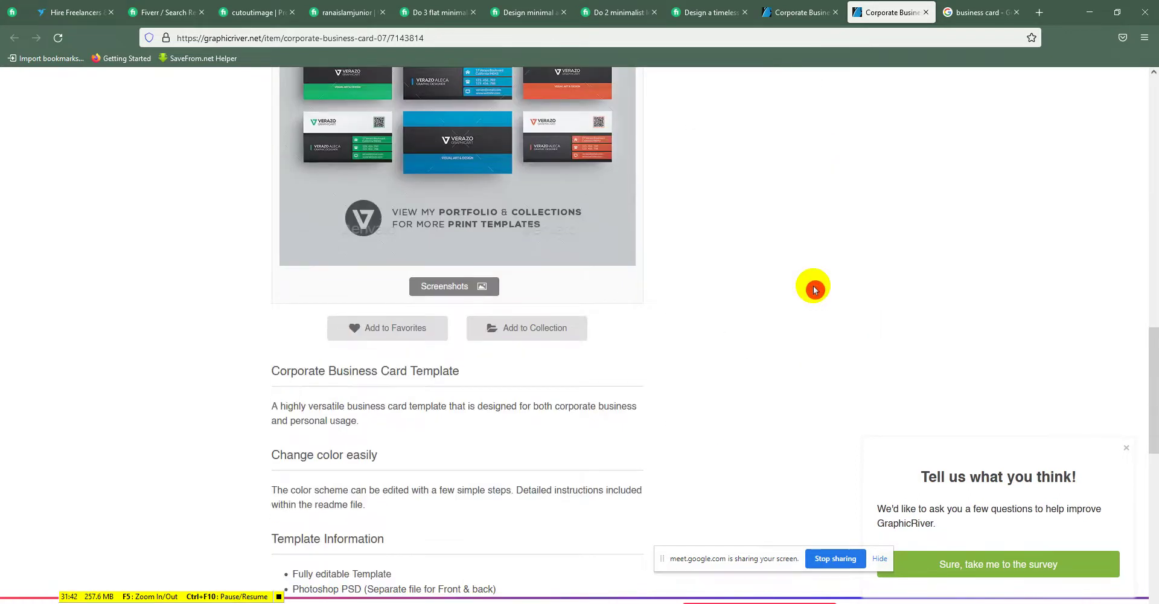
scroll(577, 332, "down", 2)
scroll(576, 332, "down", 1)
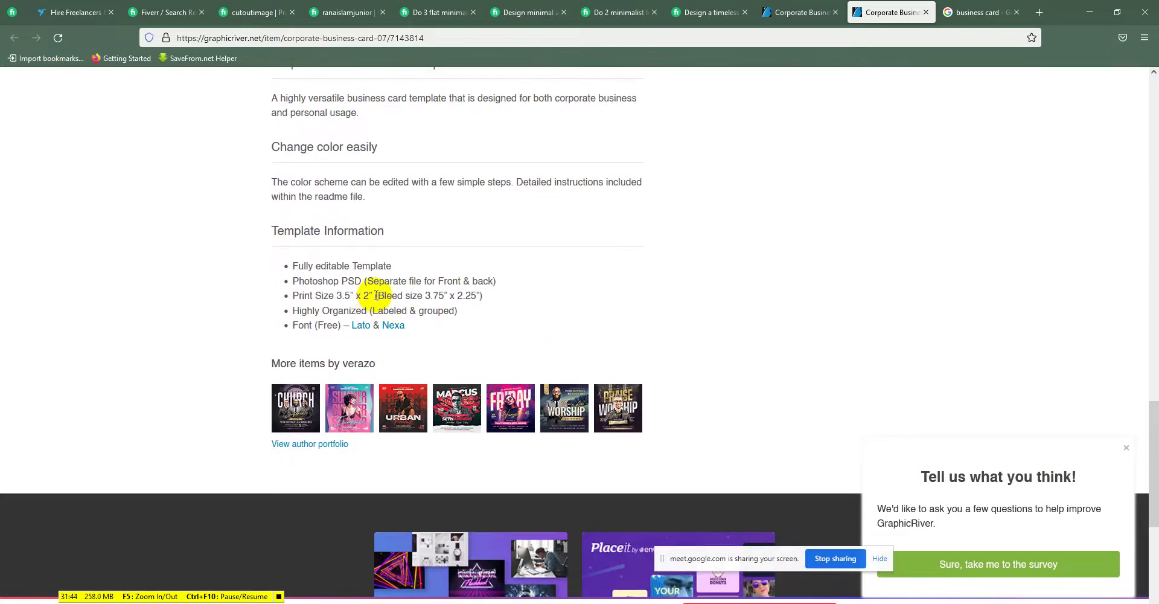
left_click_drag(375, 295, 454, 294)
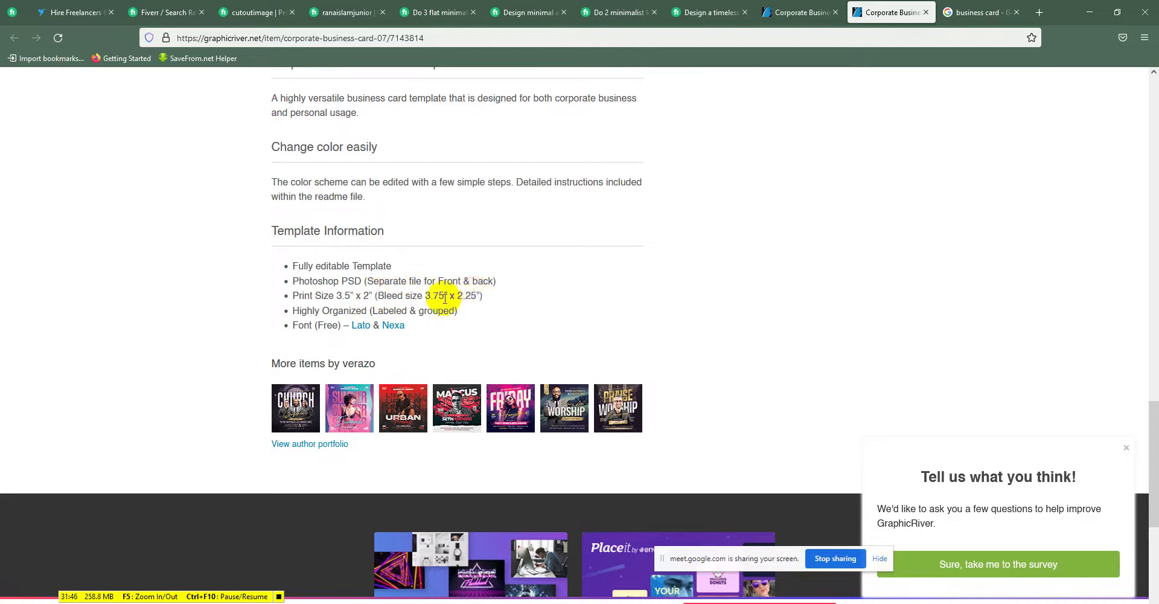
left_click_drag(359, 327, 408, 328)
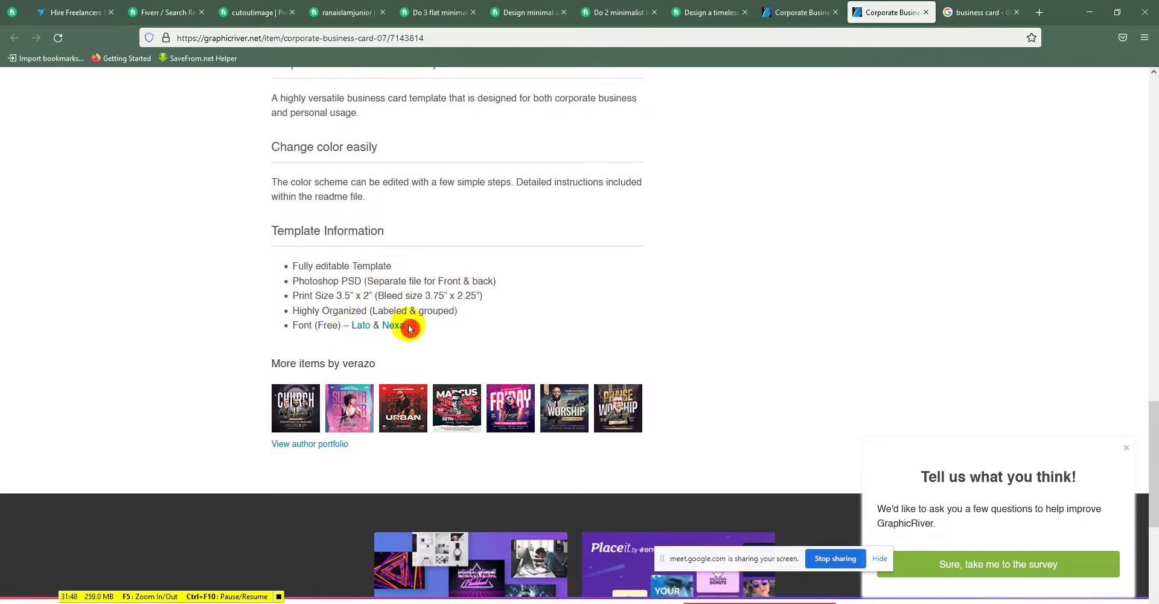
left_click_drag(320, 278, 369, 276)
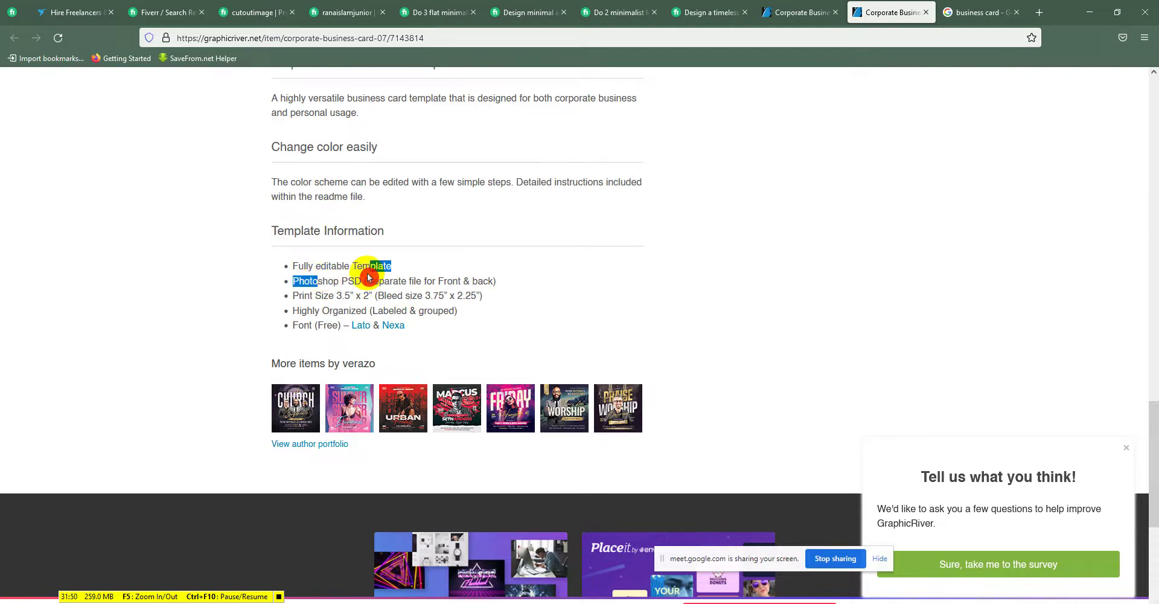
- Enlarge the card preview, step through seven more screenshots, and close the lightbox
left_click_drag(1154, 483, 1147, 311)
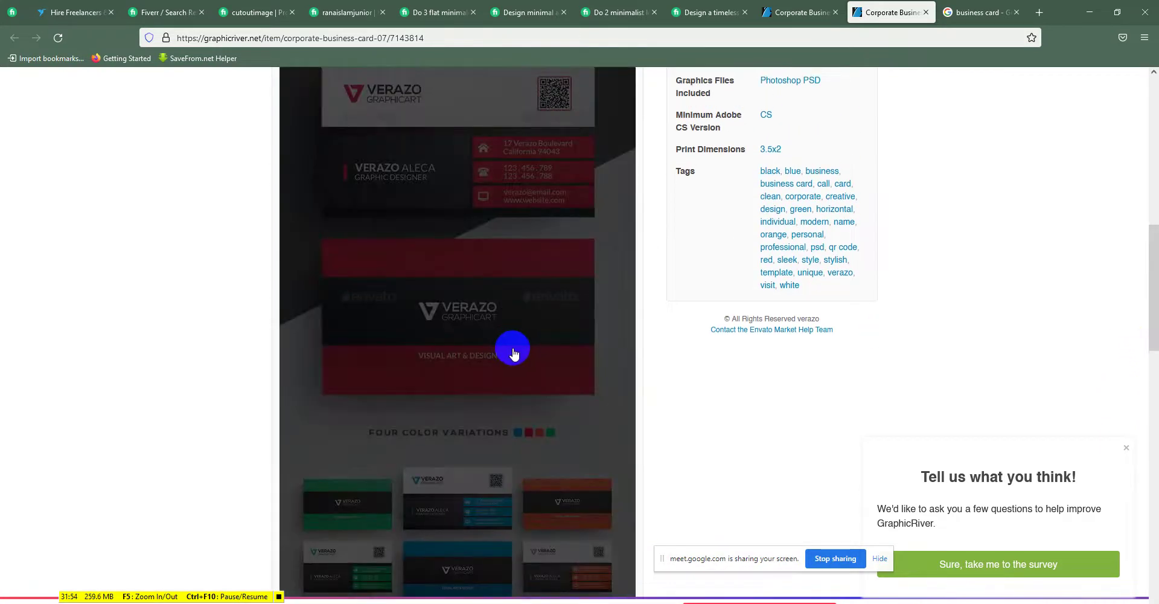
scroll(513, 354, "up", 2)
left_click(514, 354)
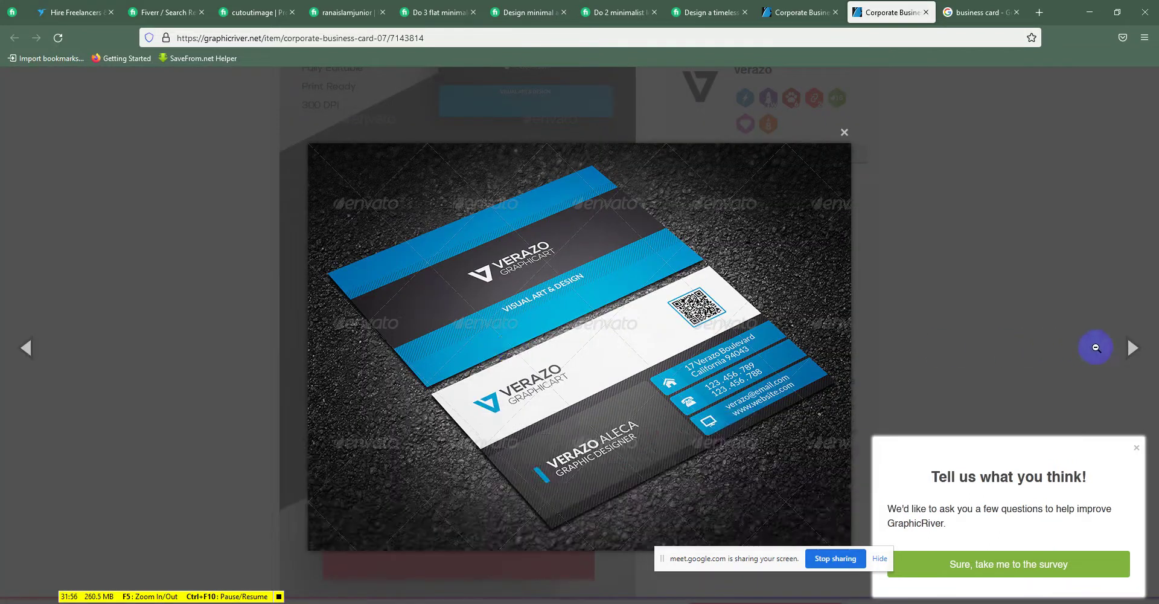
left_click(1133, 350)
left_click(1132, 349)
left_click(1131, 348)
left_click(1129, 349)
left_click(1129, 349)
left_click(1128, 348)
left_click(1124, 346)
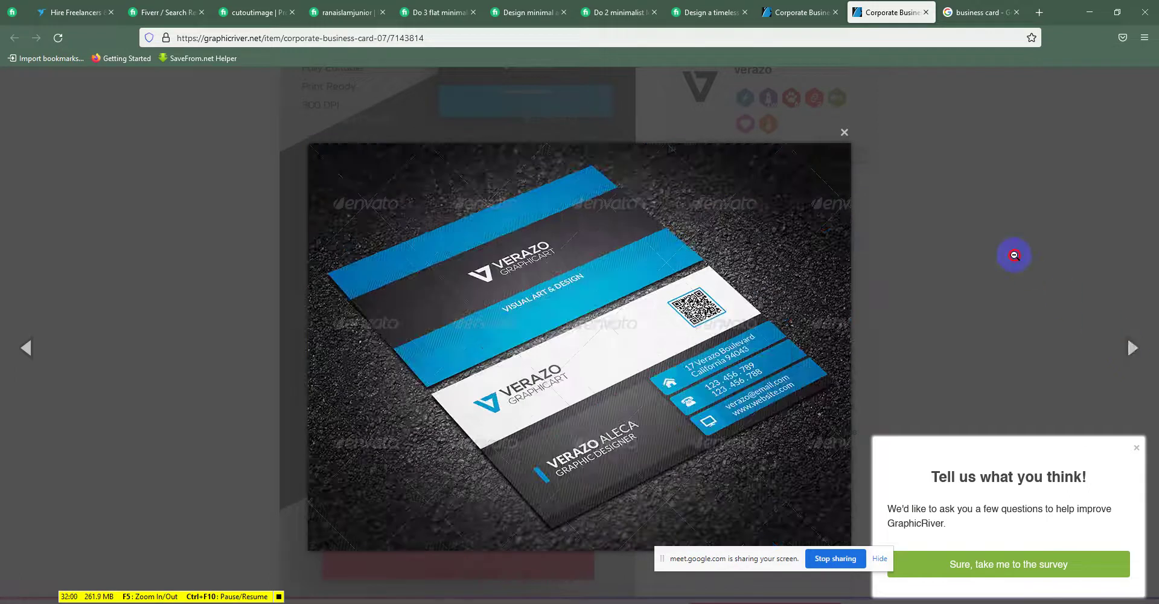
left_click(1014, 253)
- Scroll back to the top of the Corporate Business Card 07 page
scroll(996, 273, "up", 6)
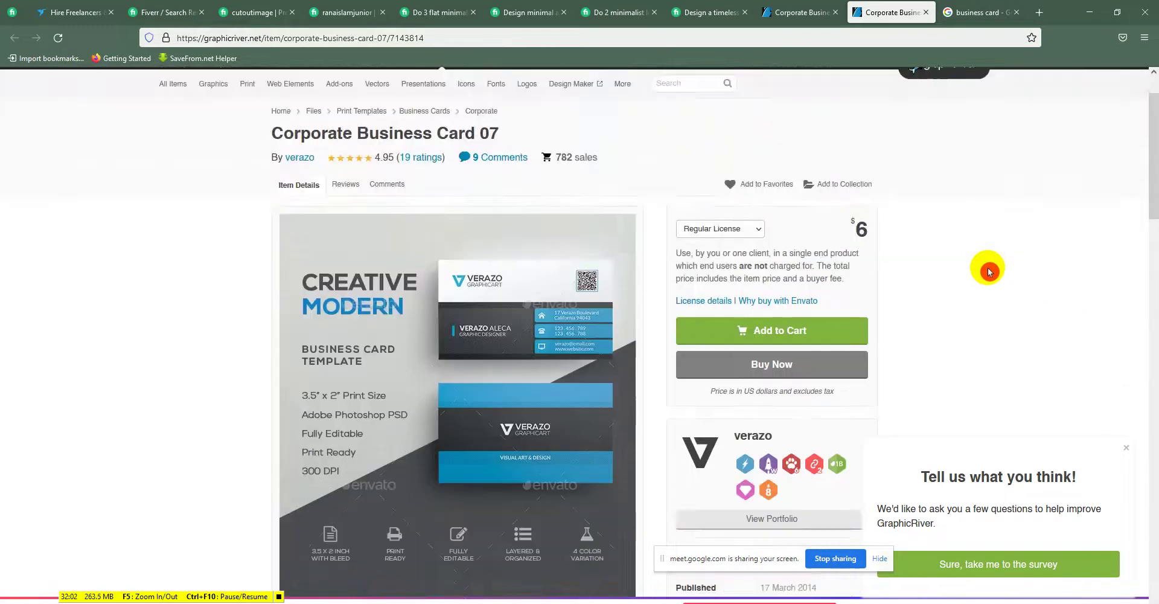
scroll(985, 271, "down", 9)
scroll(982, 272, "down", 9)
scroll(971, 270, "up", 7)
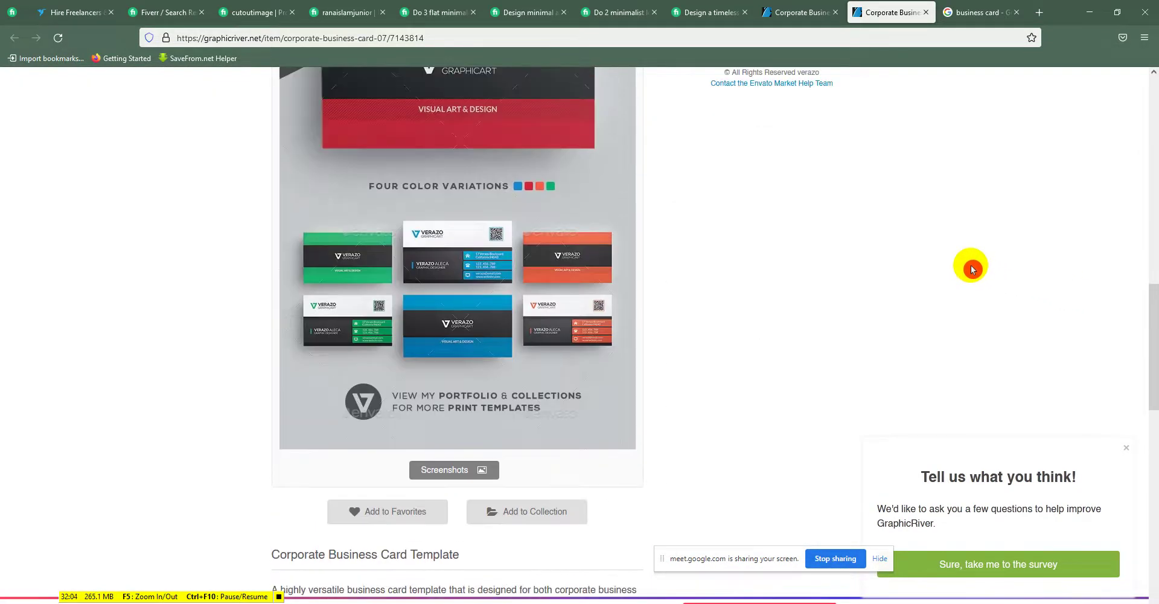
scroll(967, 267, "up", 1)
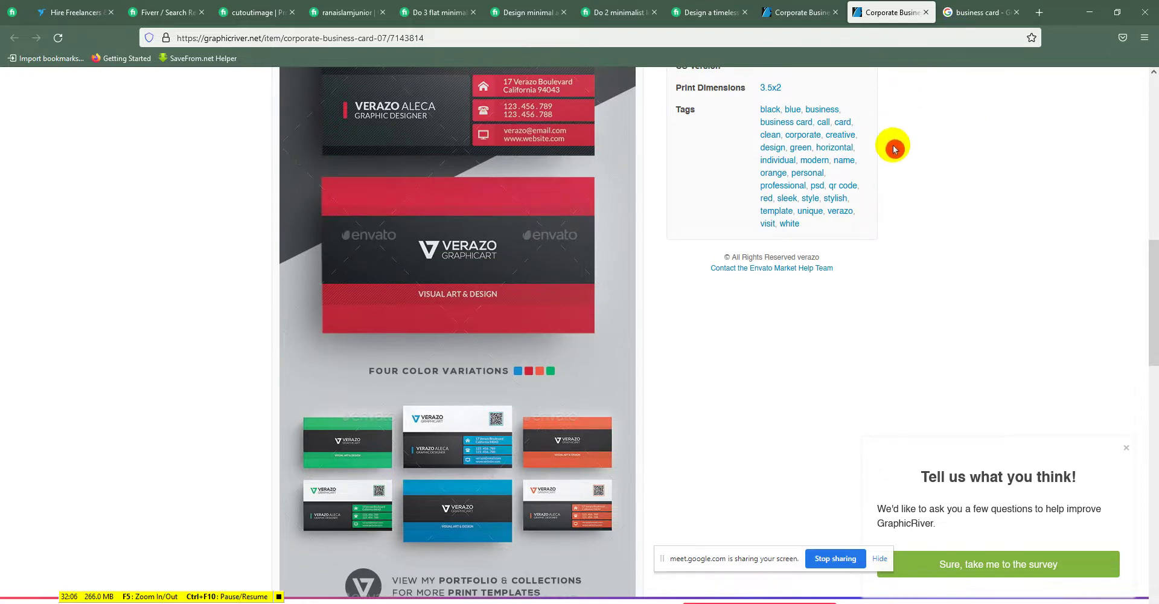
left_click_drag(1154, 266, 1153, 97)
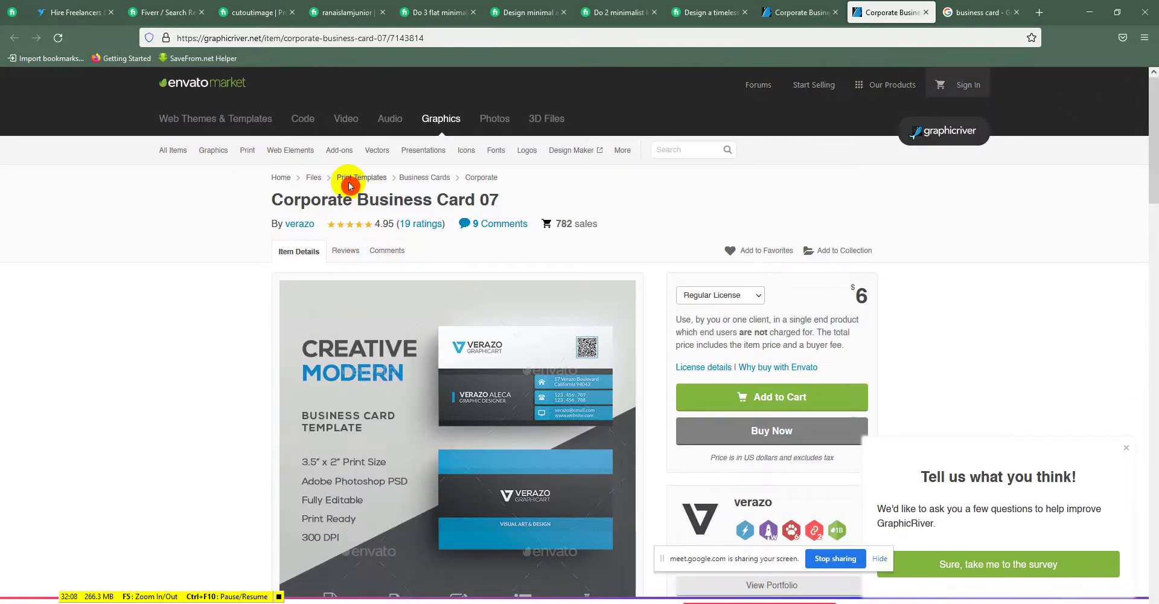
- Cycle through the Freelancer, Fiverr and GraphicRiver tabs, dismiss GraphicRiver's feedback survey, and return to the logo seller's profile
left_click(101, 18)
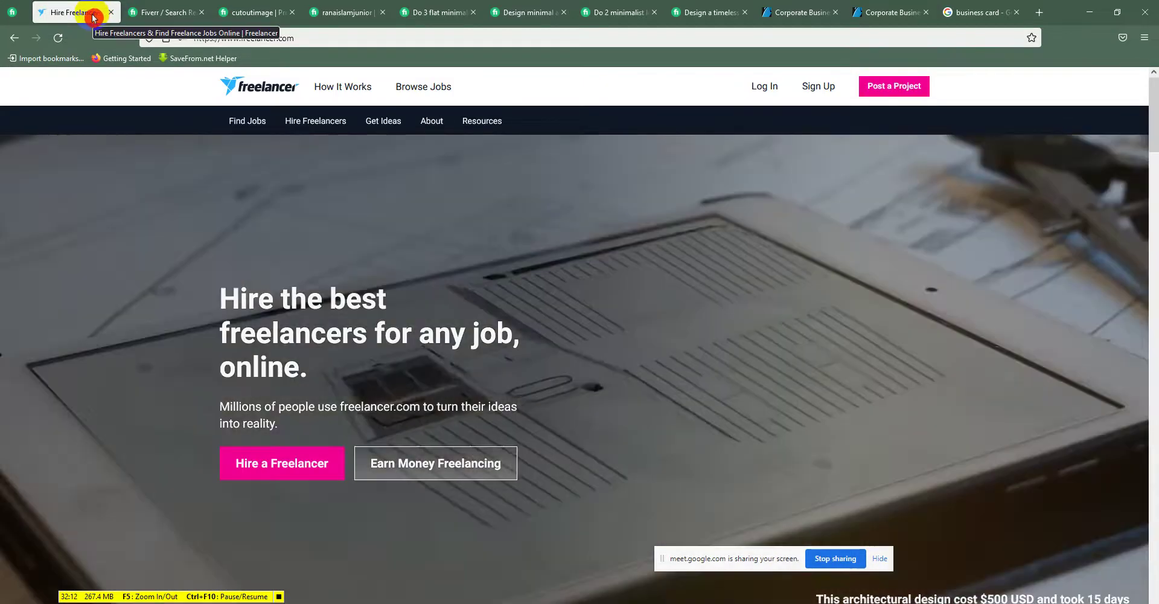
left_click(174, 12)
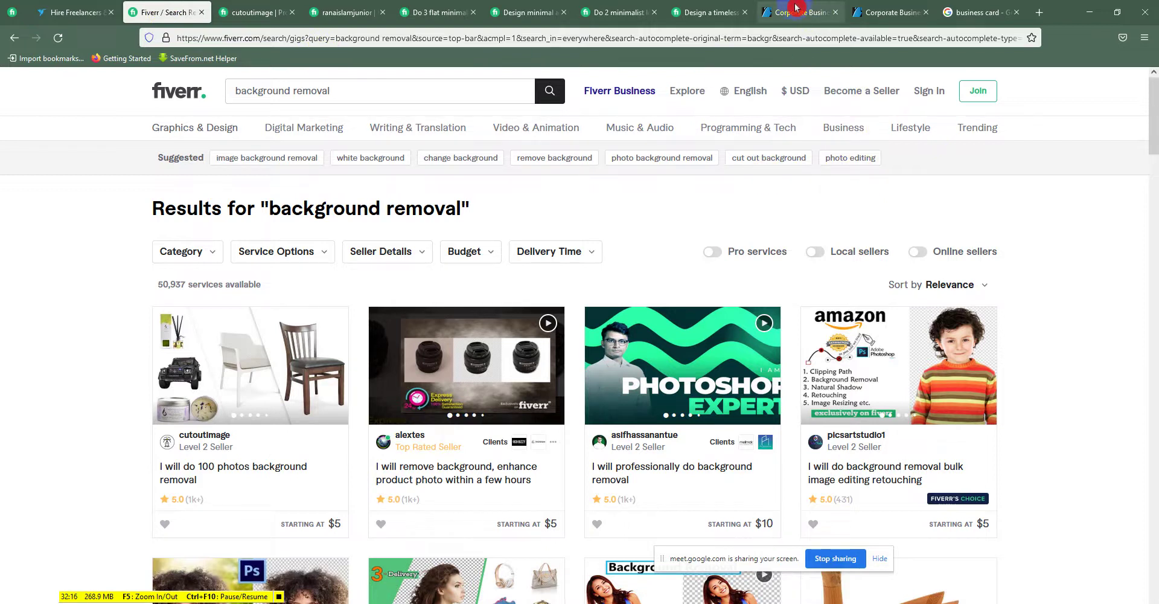
left_click(782, 19)
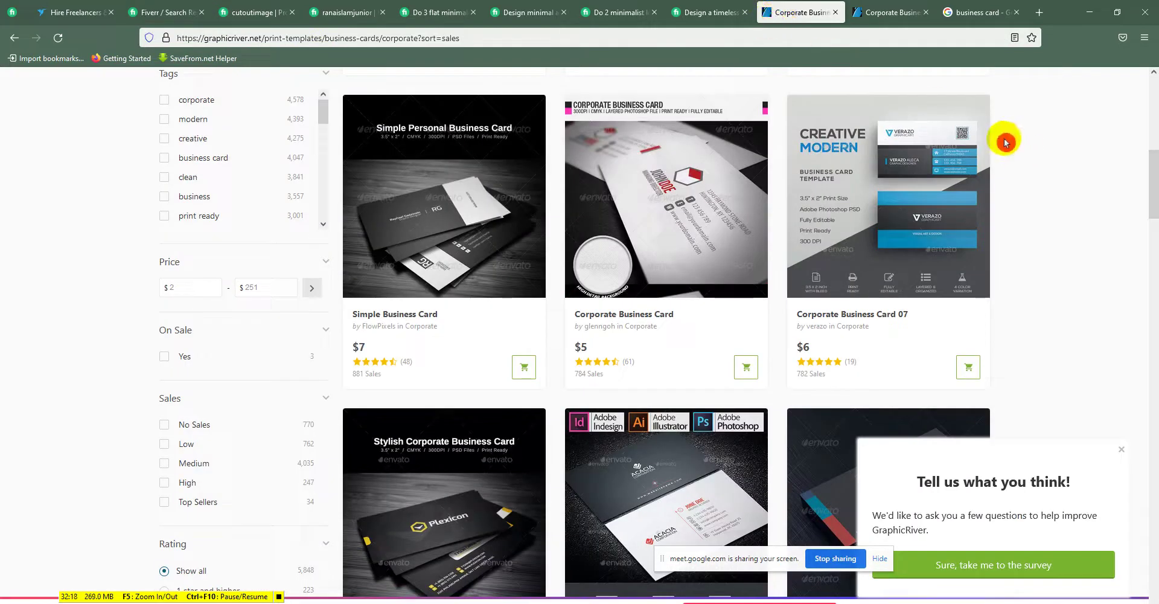
left_click(1122, 450)
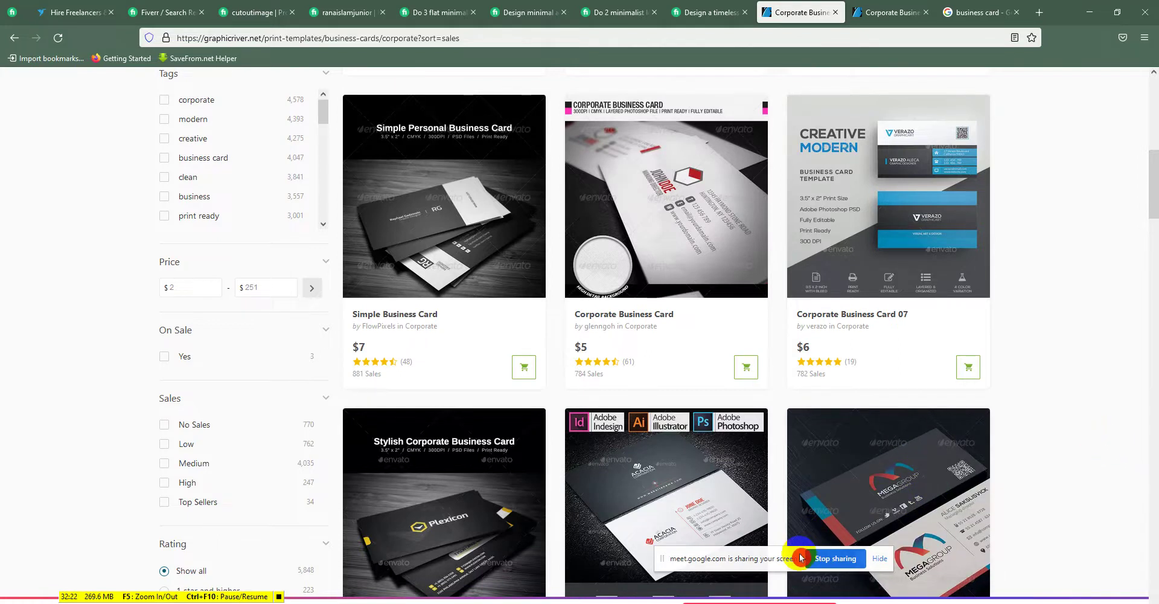
left_click_drag(800, 557, 947, 582)
left_click(335, 12)
- Open the $20 minimalist logo gig and view its Effective Media, ChecksOut, IntelliBanc, Socket Covers and Stitch Lizard samples
left_click(547, 235)
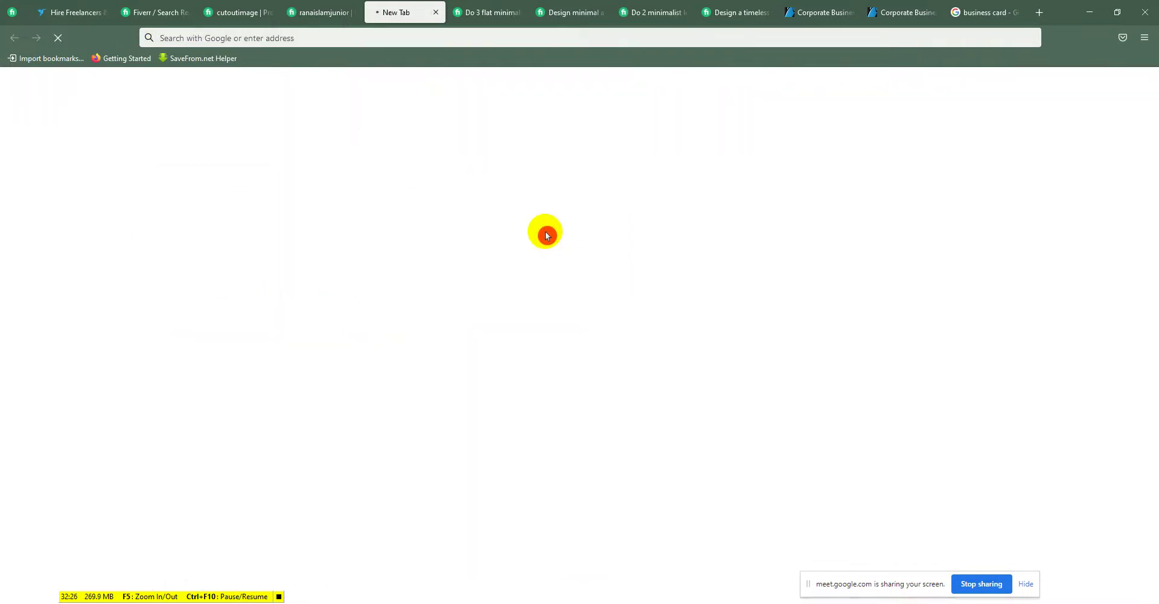
scroll(564, 389, "down", 5)
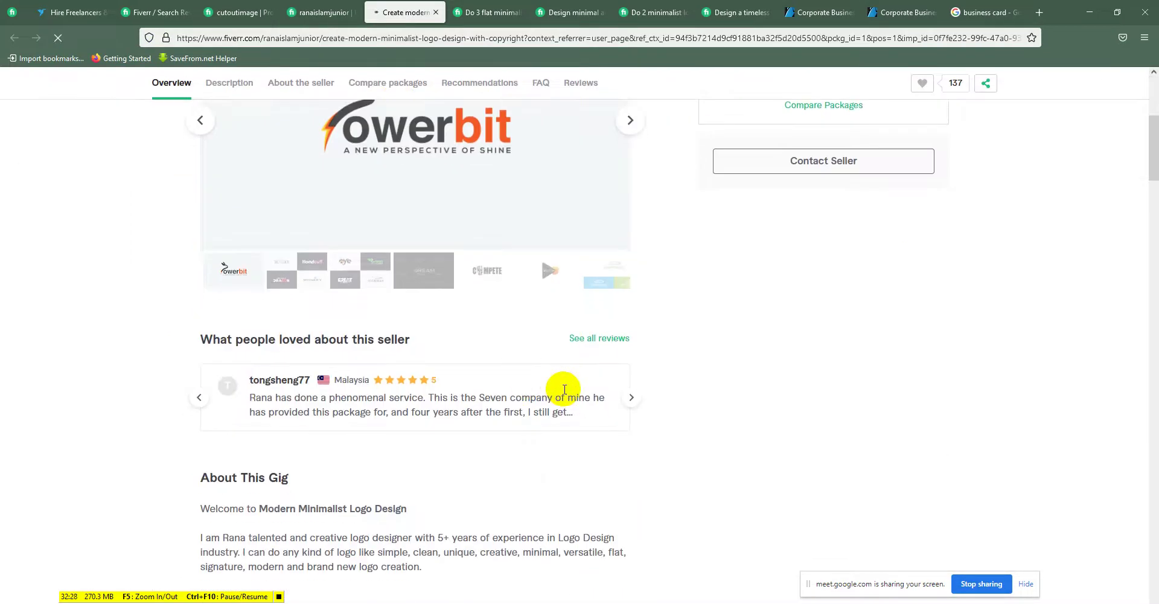
left_click(562, 276)
scroll(556, 265, "up", 3)
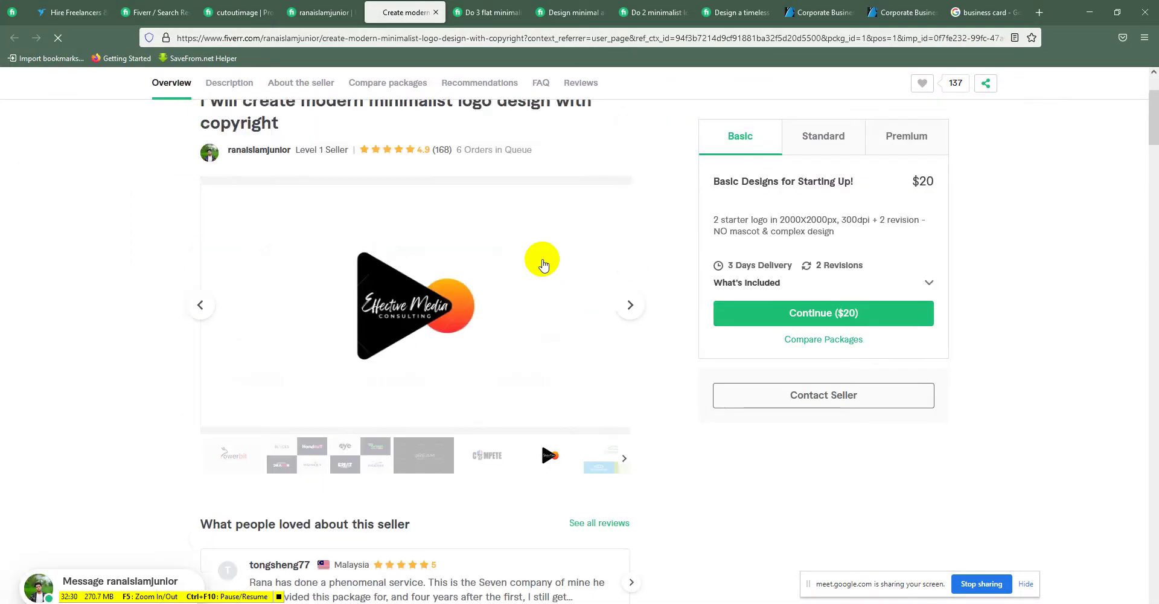
left_click(616, 451)
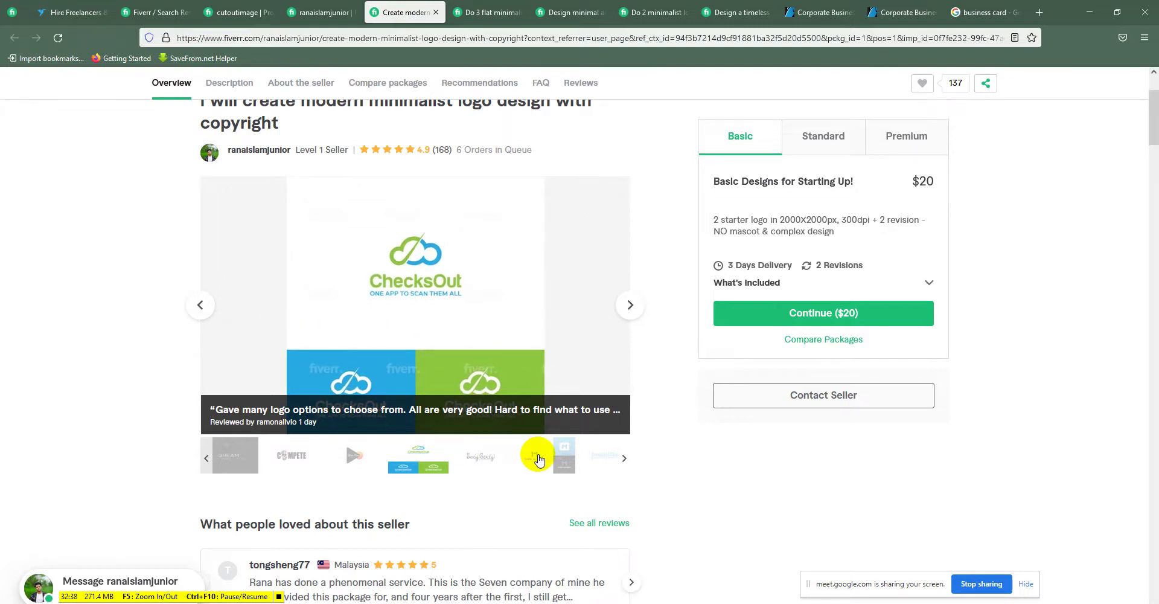
left_click(593, 457)
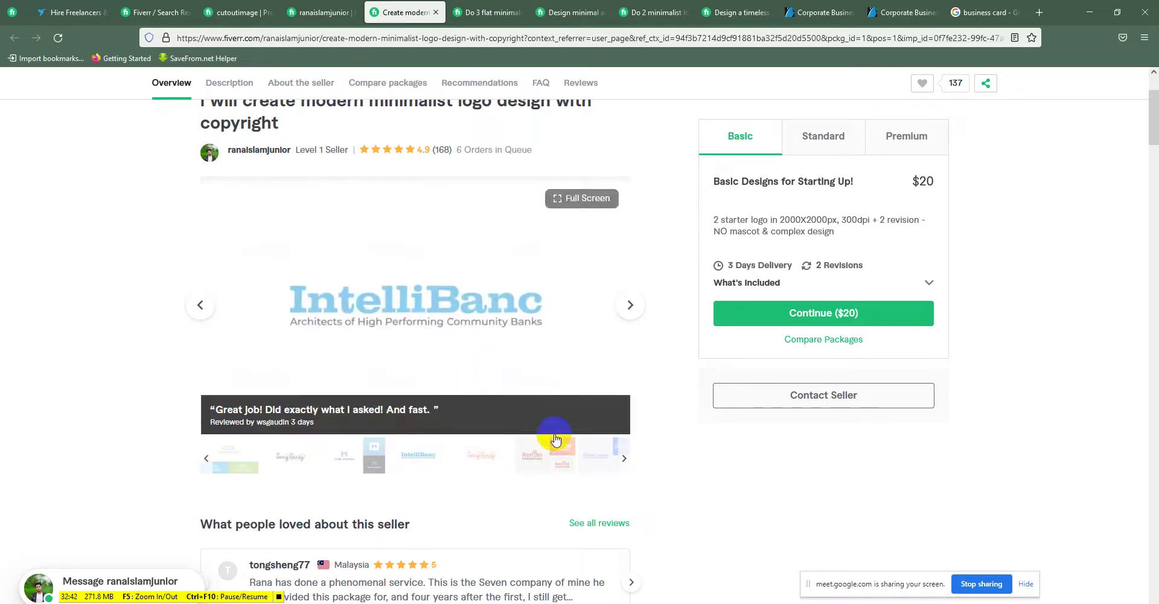
left_click(590, 454)
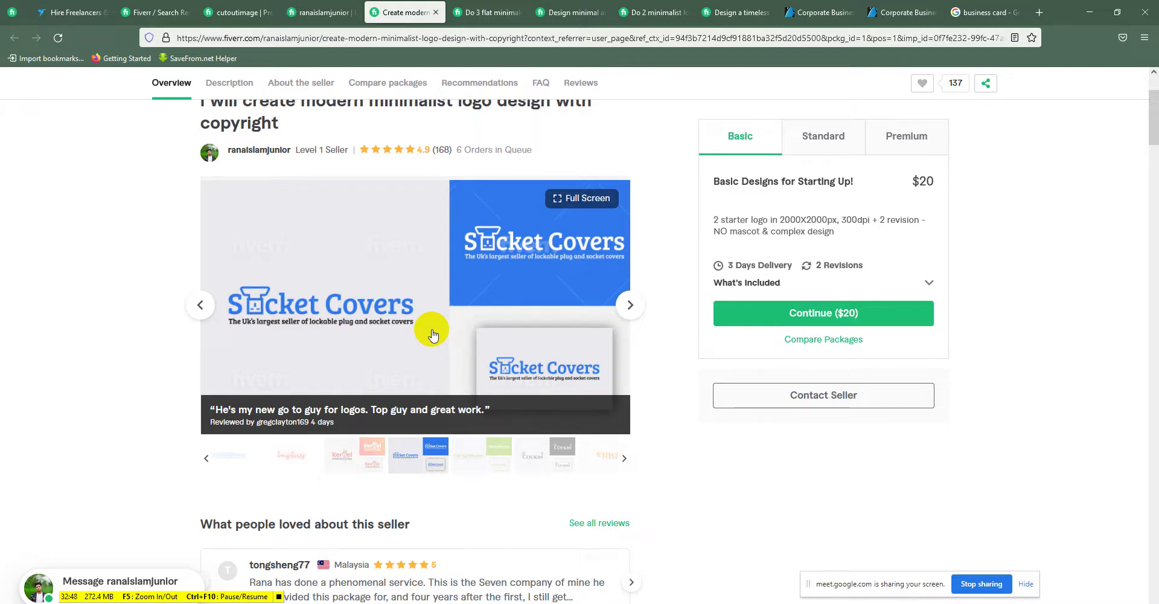
left_click(599, 457)
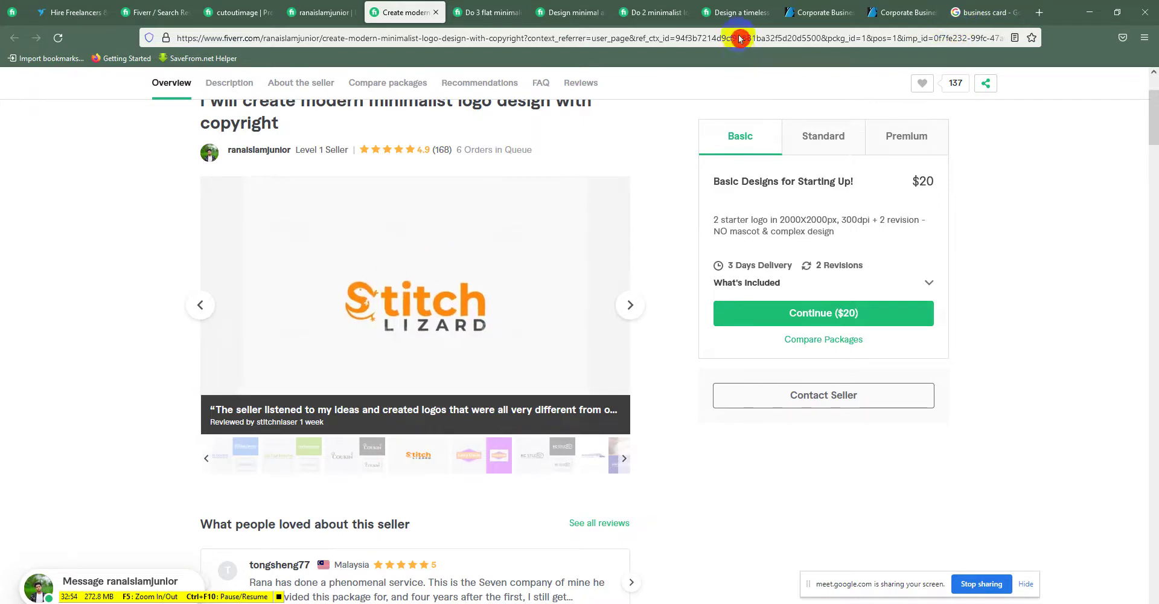
left_click(808, 11)
- Go to GraphicRiver's Logo Templates via Vectors > Logos and scroll through its 49,200+ templates
left_click_drag(1152, 181, 1129, 96)
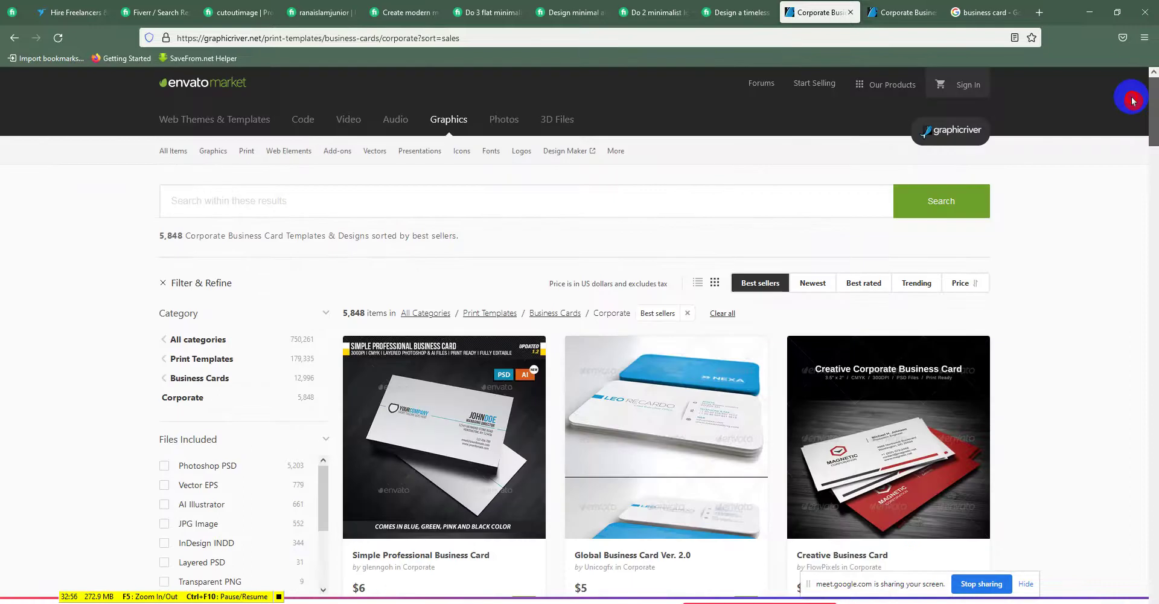
mouse_move(380, 158)
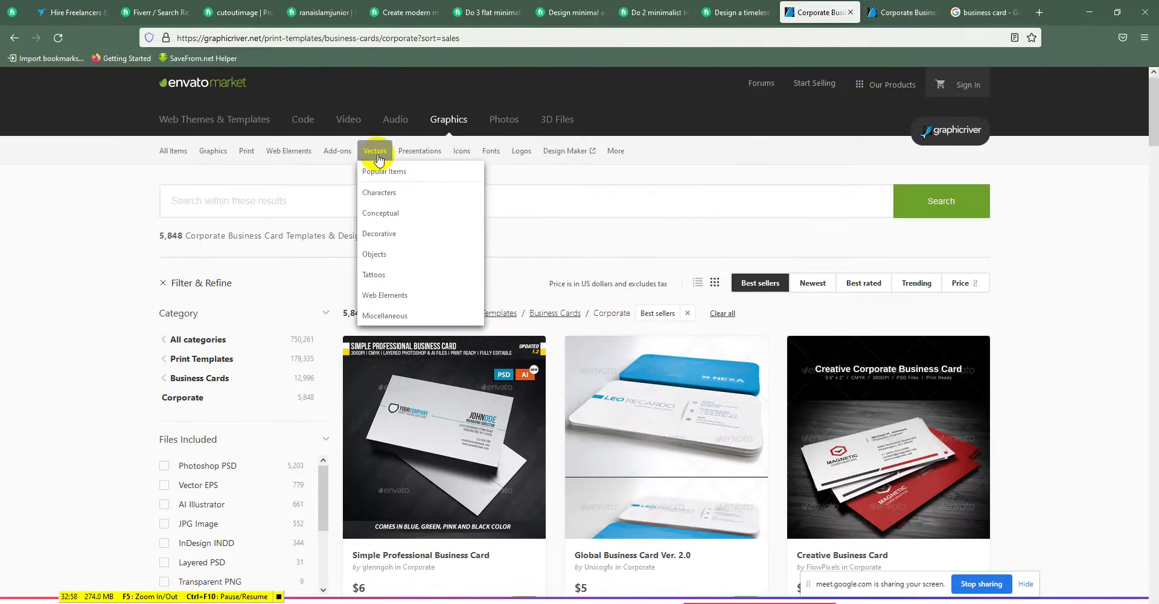
mouse_move(511, 162)
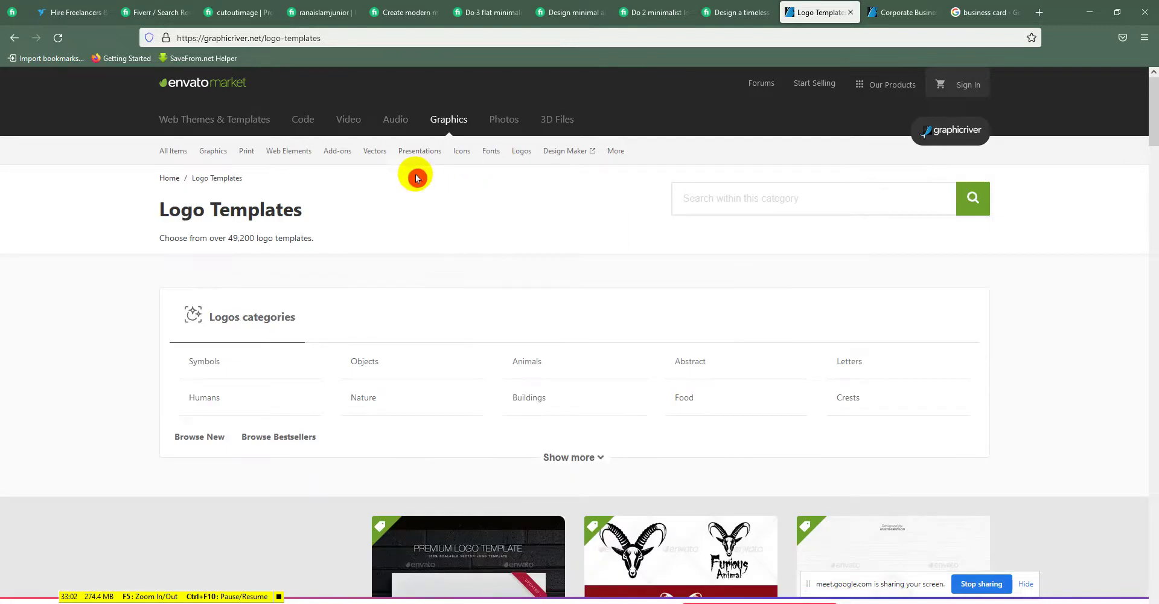
scroll(91, 352, "down", 5)
scroll(91, 352, "down", 3)
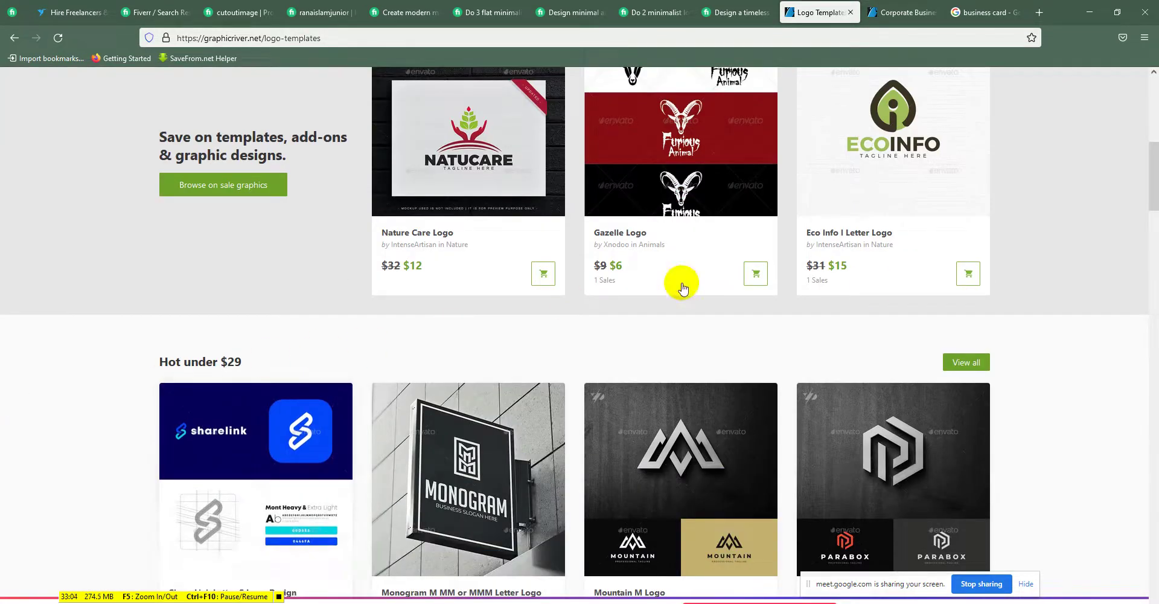
scroll(709, 336, "down", 2)
scroll(709, 337, "down", 1)
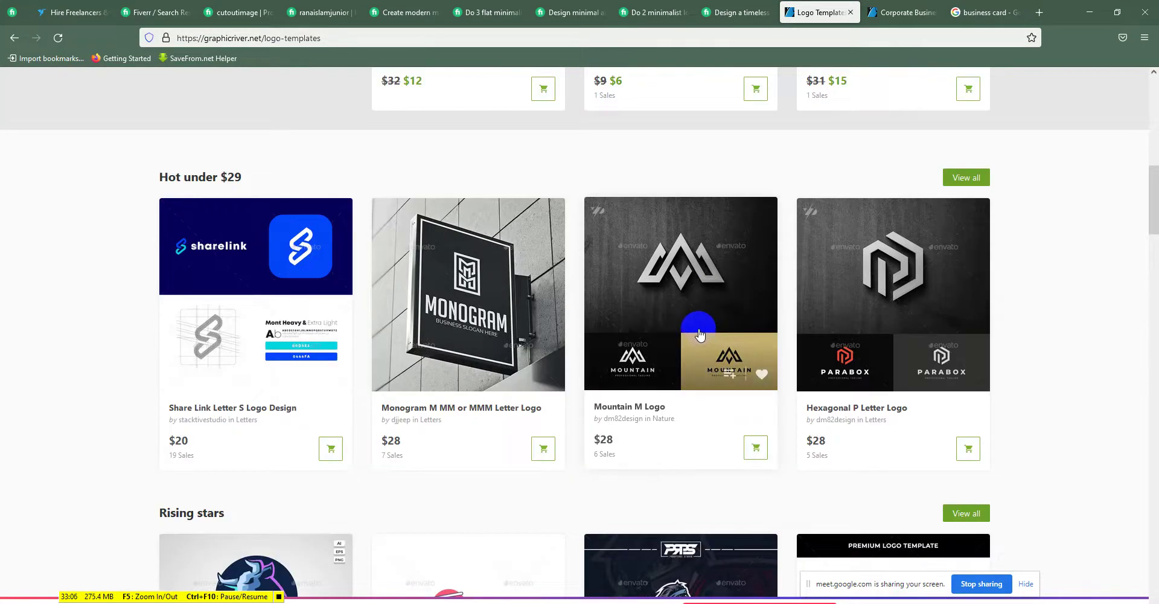
scroll(694, 329, "up", 3)
scroll(694, 326, "up", 3)
scroll(693, 320, "up", 2)
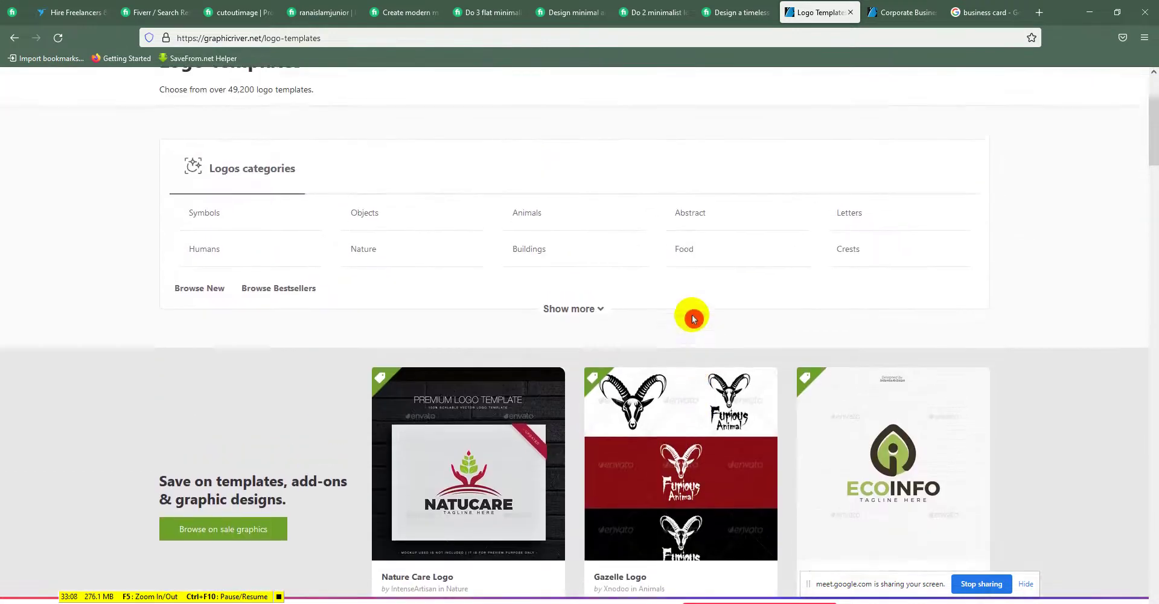
scroll(664, 314, "up", 2)
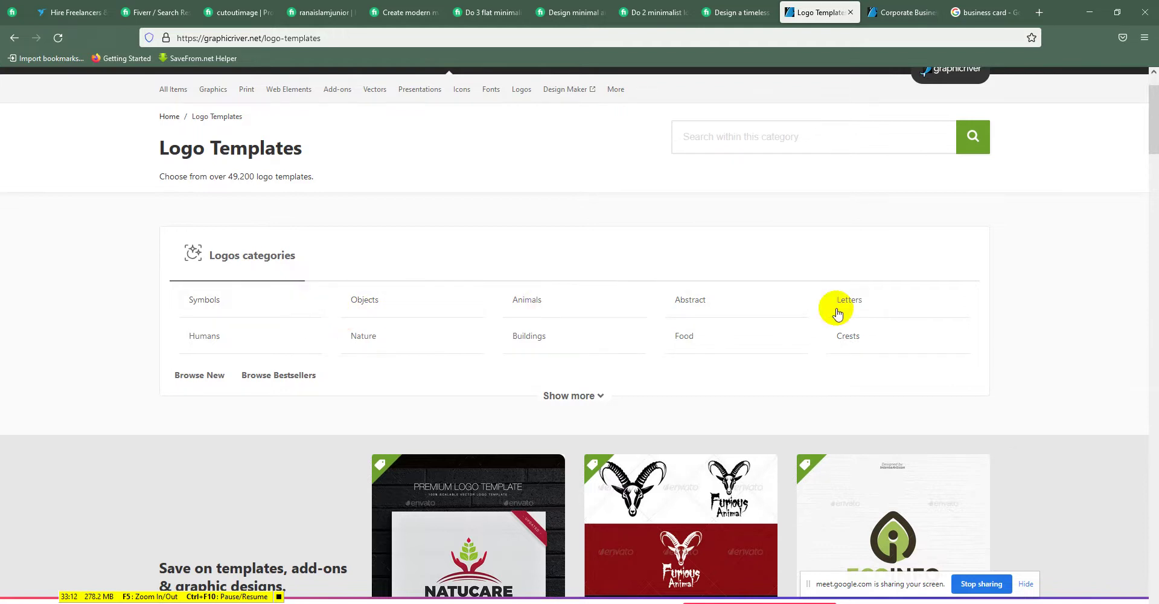
- Open the Food logo category and browse its logos, including Smile Coffee
left_click(669, 341)
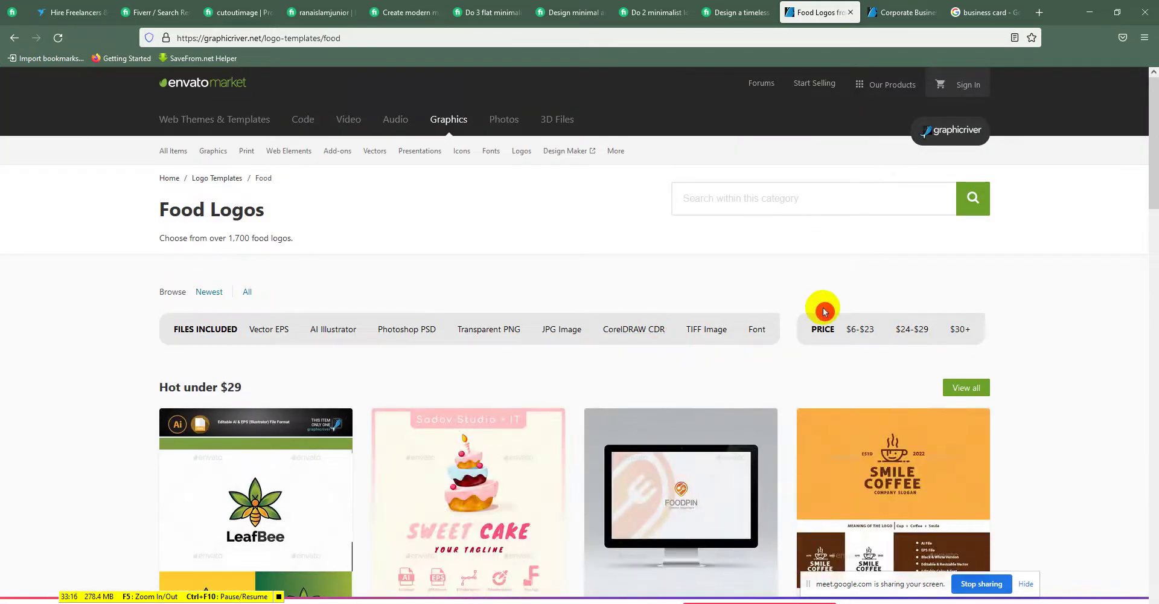
scroll(823, 320, "down", 4)
right_click(818, 309)
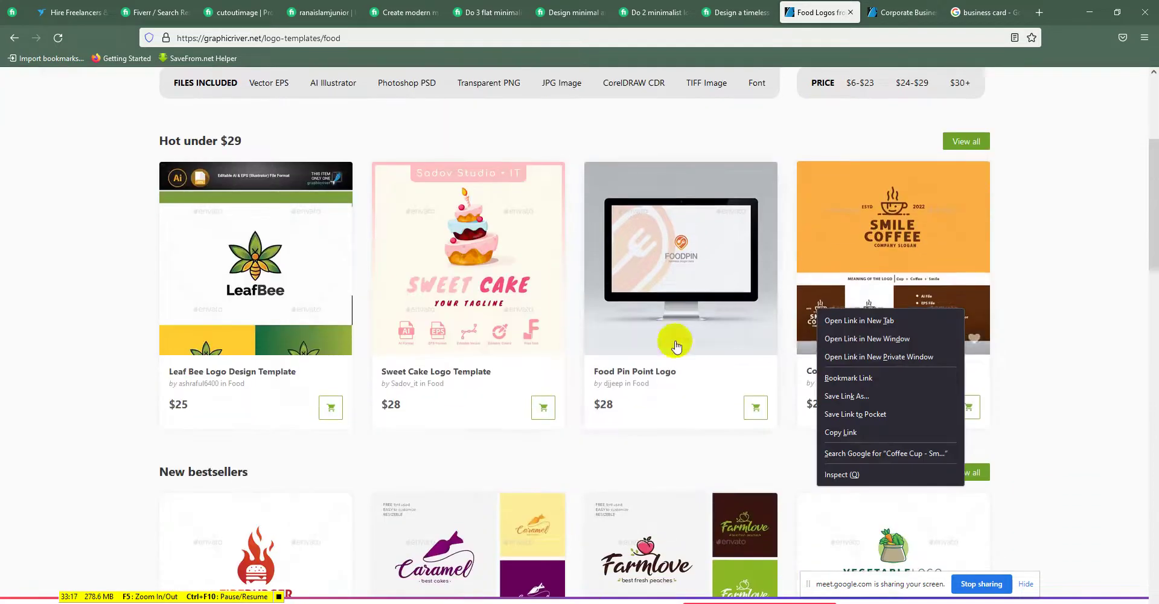
left_click(66, 480)
mouse_move(1152, 182)
left_mouse_down()
mouse_move(1155, 371)
mouse_move(1133, 243)
left_mouse_up()
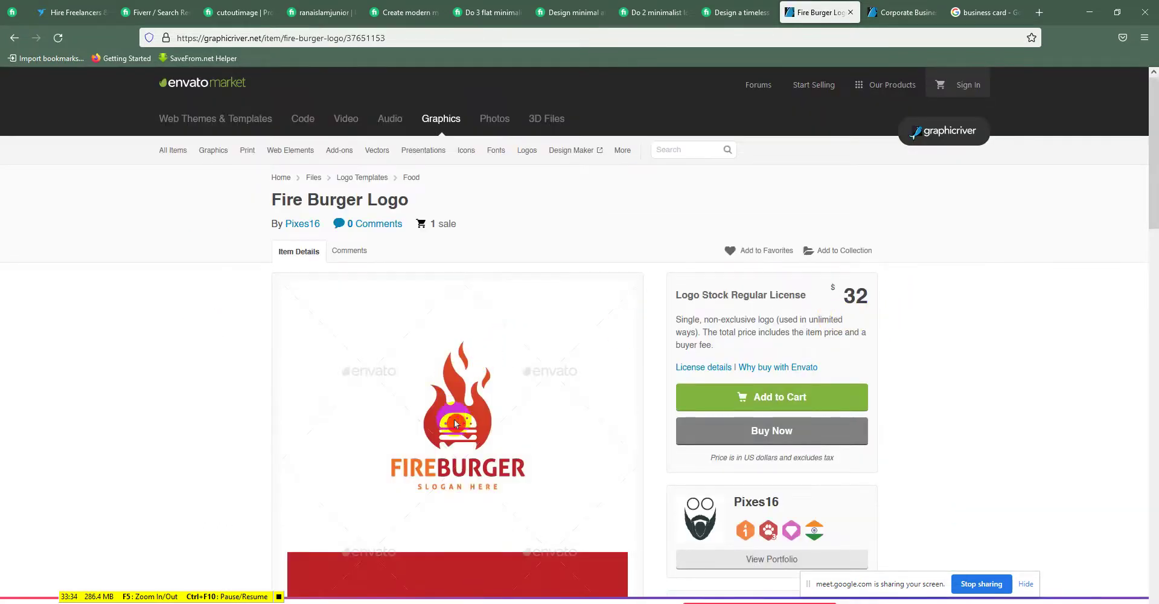
- Review the $32 Fire Burger Logo's details and tags, then open its author's profile
scroll(491, 426, "down", 2)
scroll(488, 423, "down", 6)
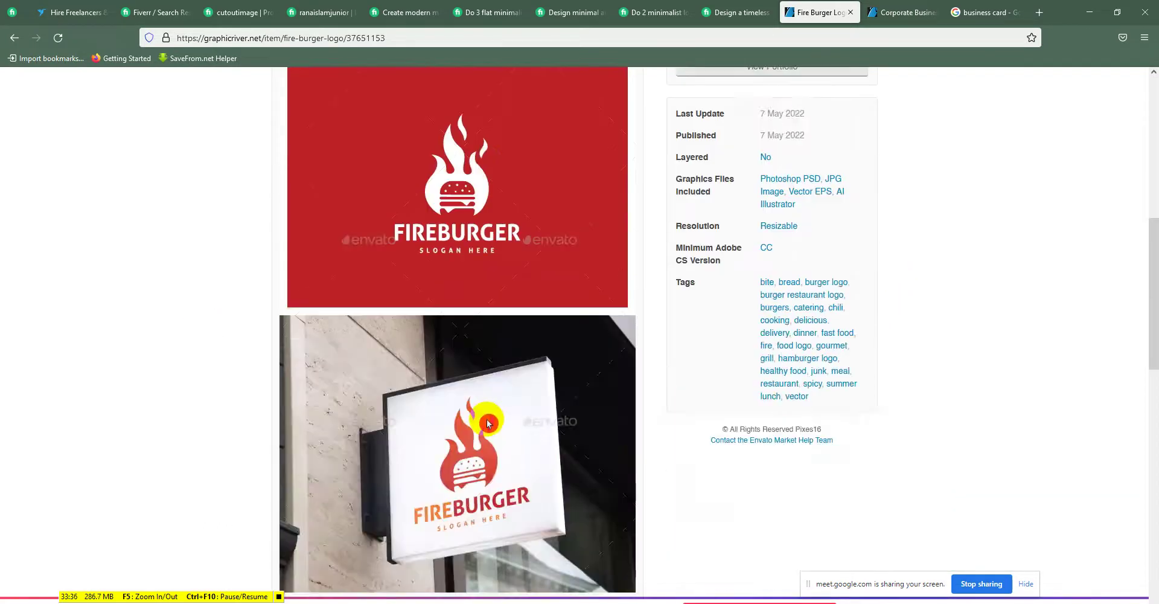
scroll(489, 434, "down", 3)
scroll(1026, 157, "up", 5)
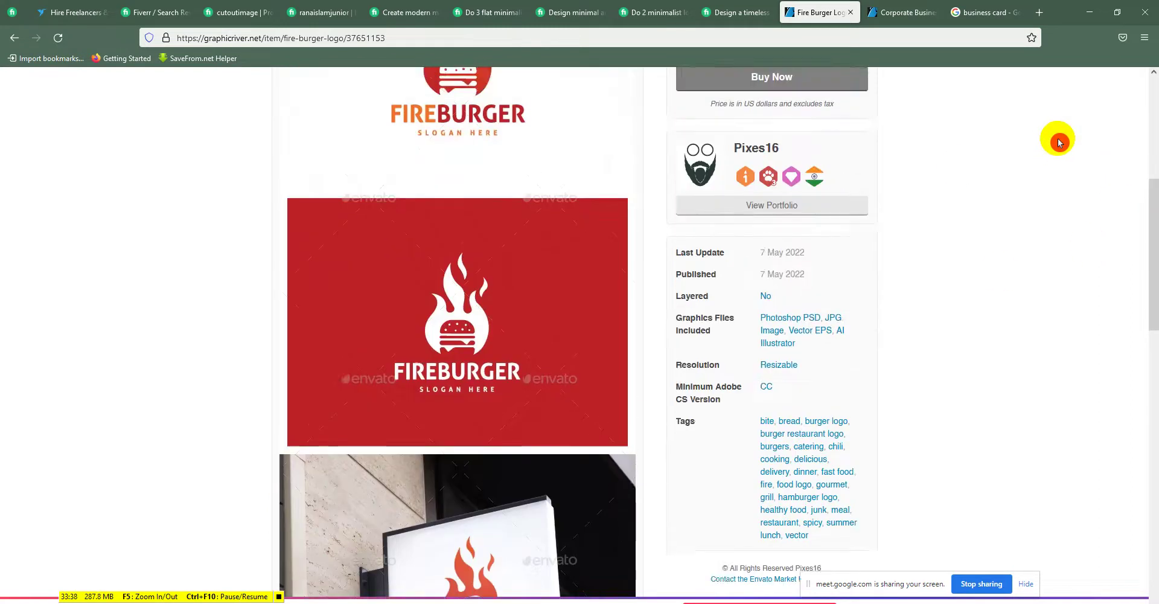
scroll(1059, 143, "up", 4)
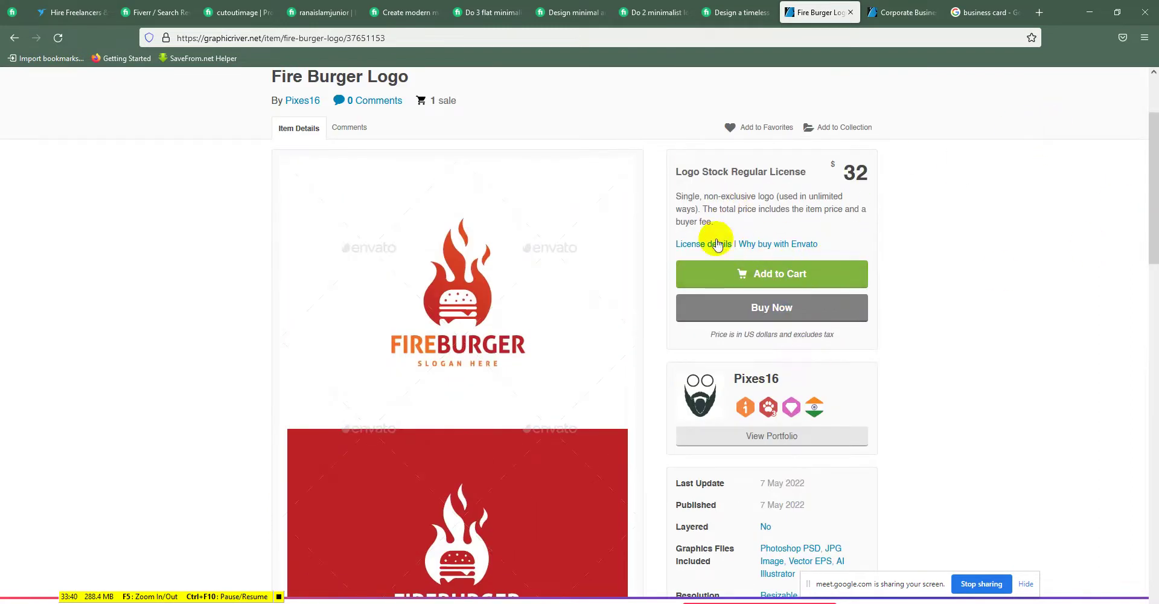
left_click(741, 374)
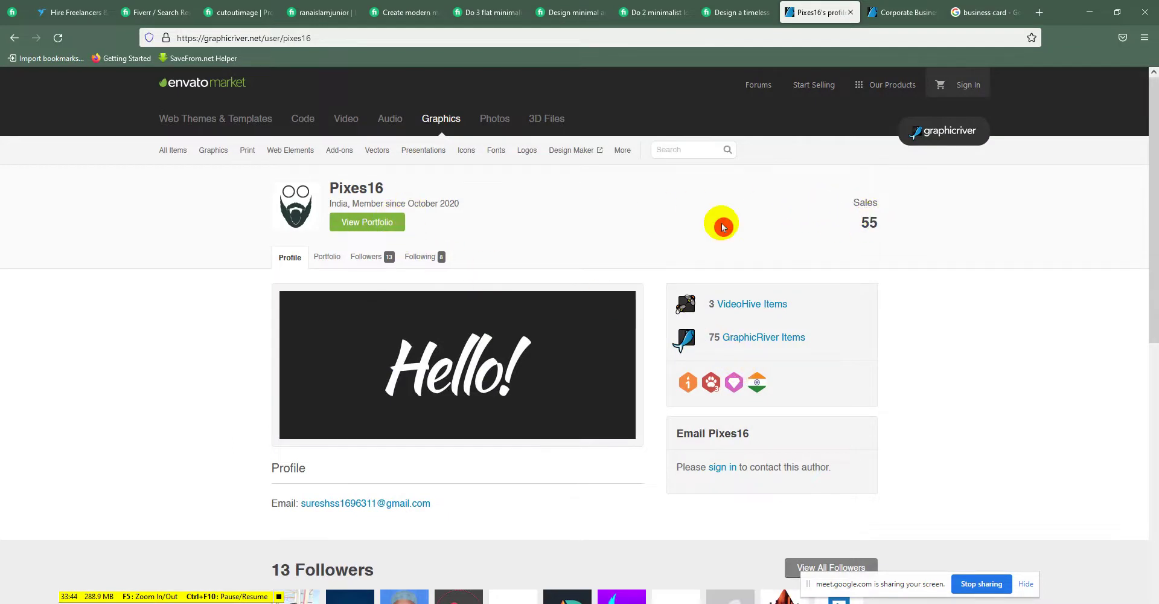
- Show the author's GraphicRiver portfolio and browse logos like Rose House, Cloud Bird and Tree
left_click(334, 259)
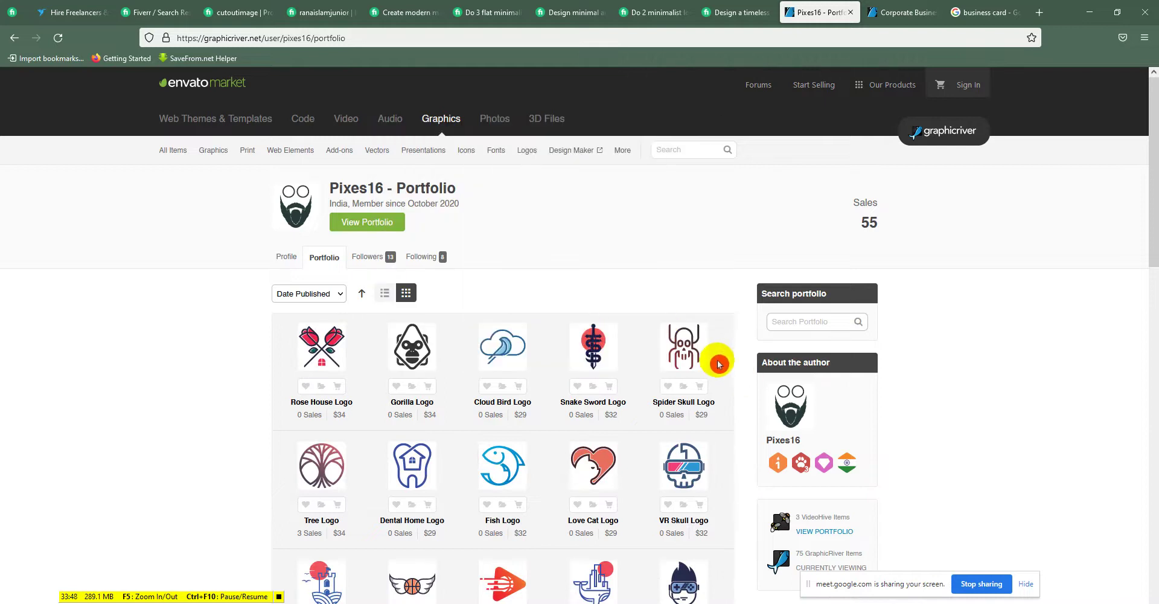
scroll(717, 360, "down", 6)
scroll(717, 361, "down", 3)
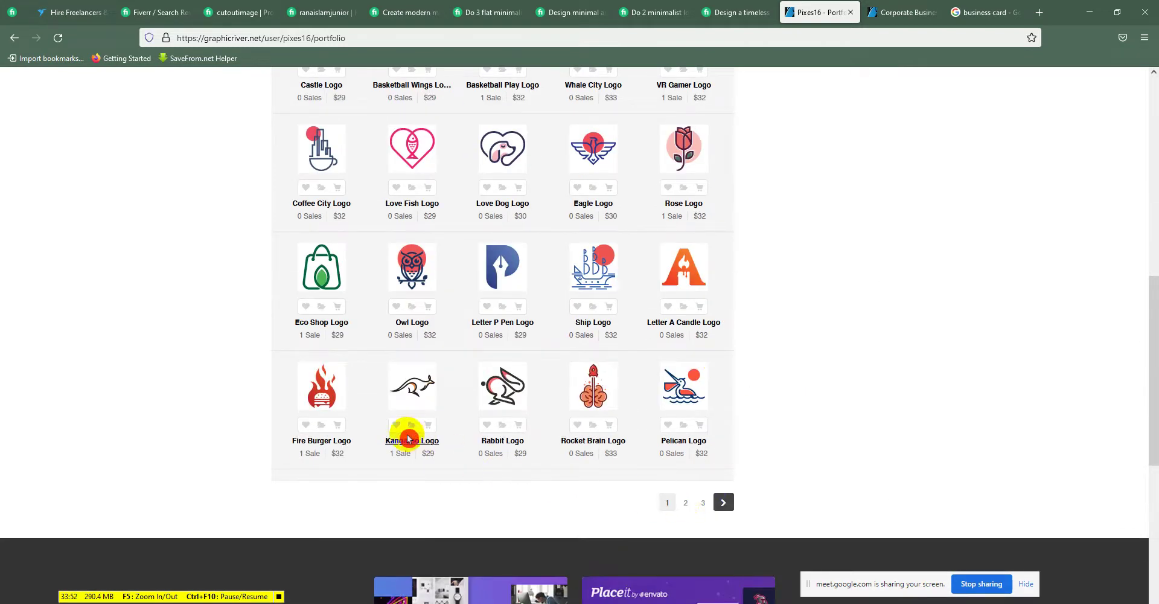
scroll(626, 401, "up", 3)
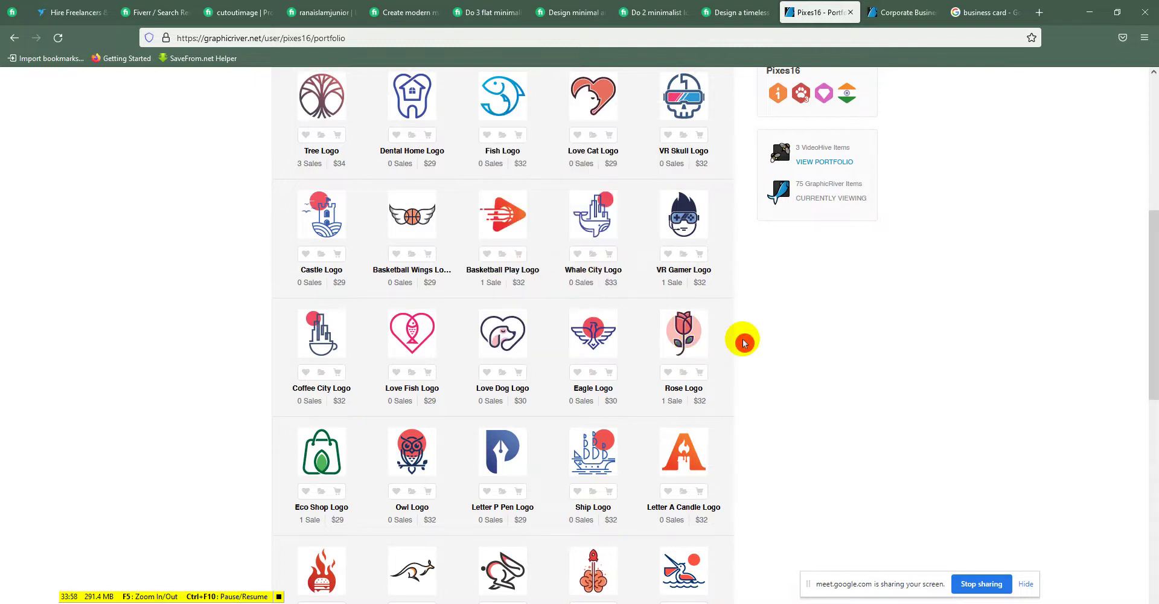
scroll(743, 343, "up", 1)
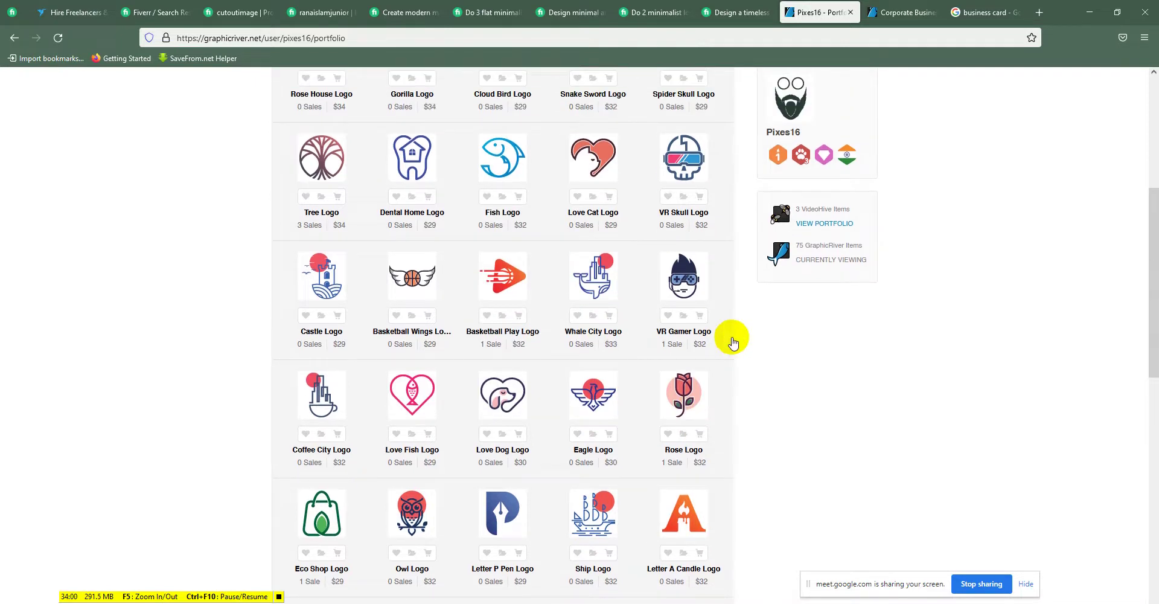
scroll(812, 331, "up", 4)
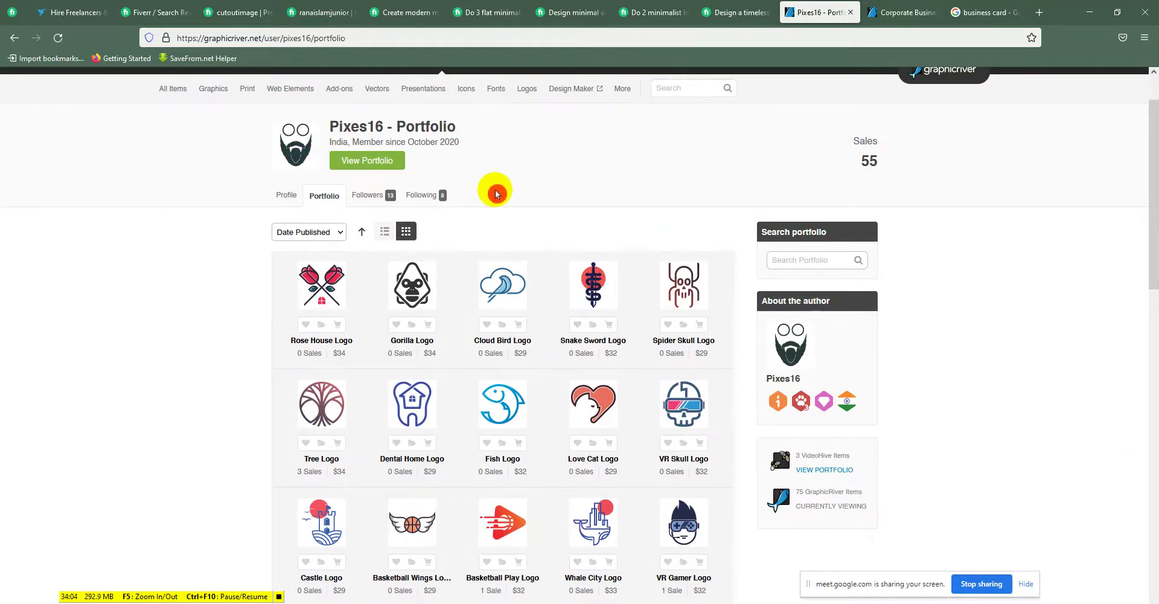
- Highlight the author's October 2020 member-since date and look over the profile page
left_click_drag(421, 140, 474, 140)
left_click(466, 140)
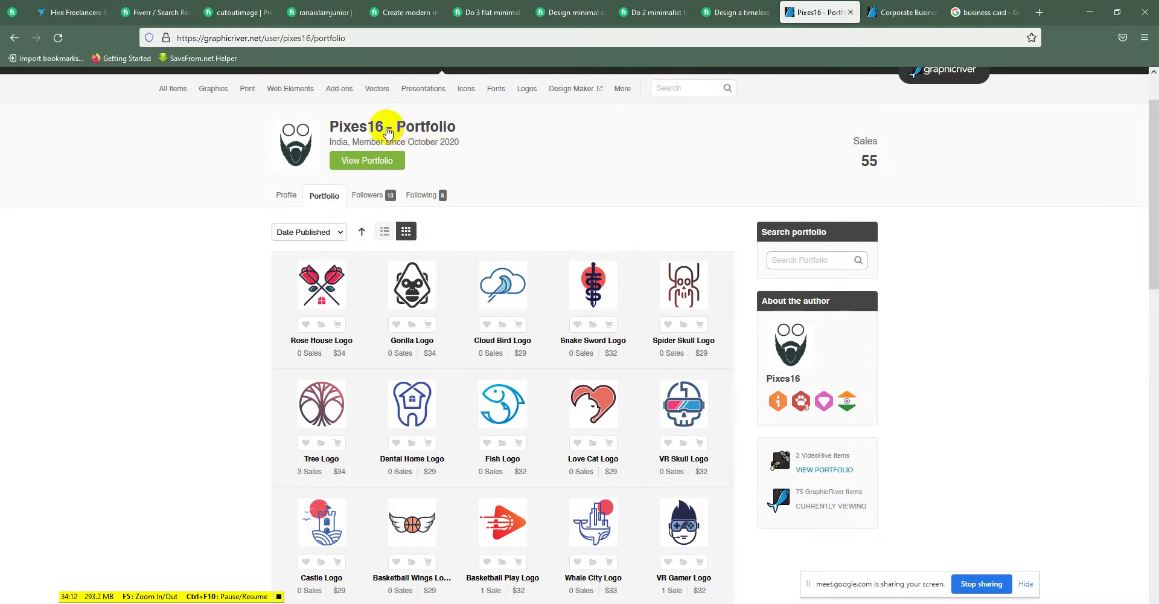
left_click_drag(604, 143, 497, 129)
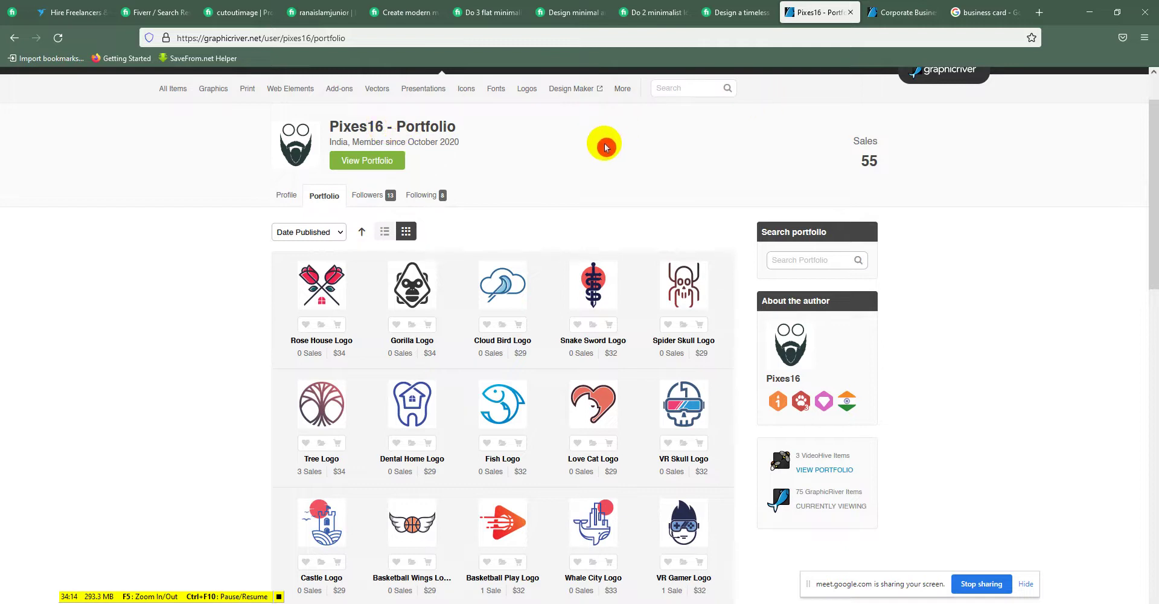
scroll(573, 254, "down", 2)
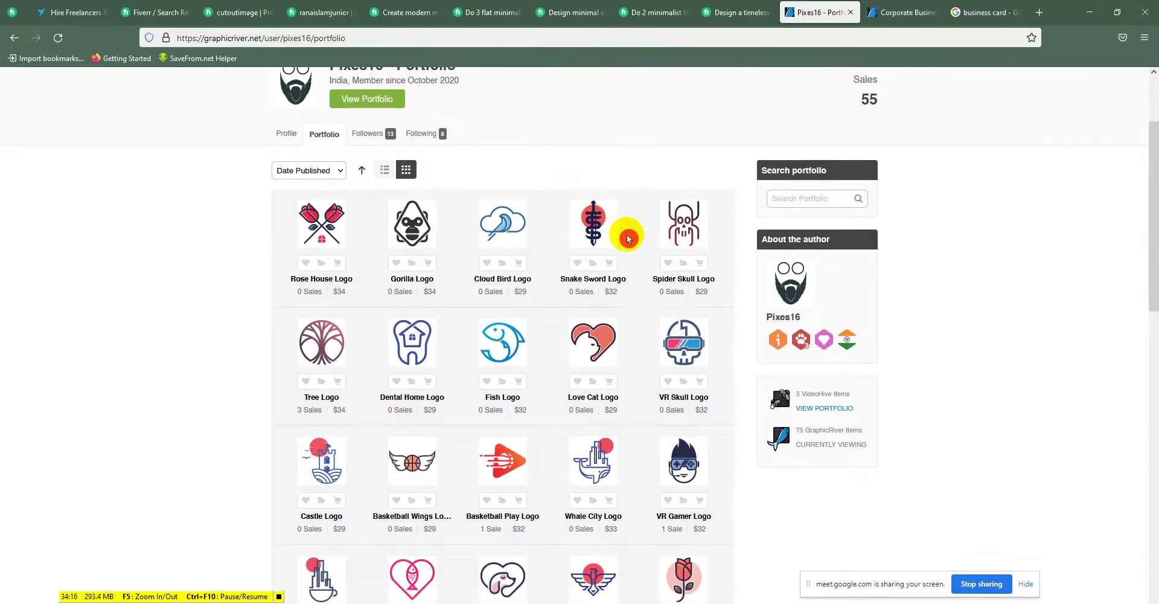
mouse_move(595, 227)
mouse_move(634, 142)
left_mouse_down()
mouse_move(620, 123)
mouse_move(690, 113)
mouse_move(684, 104)
left_mouse_up()
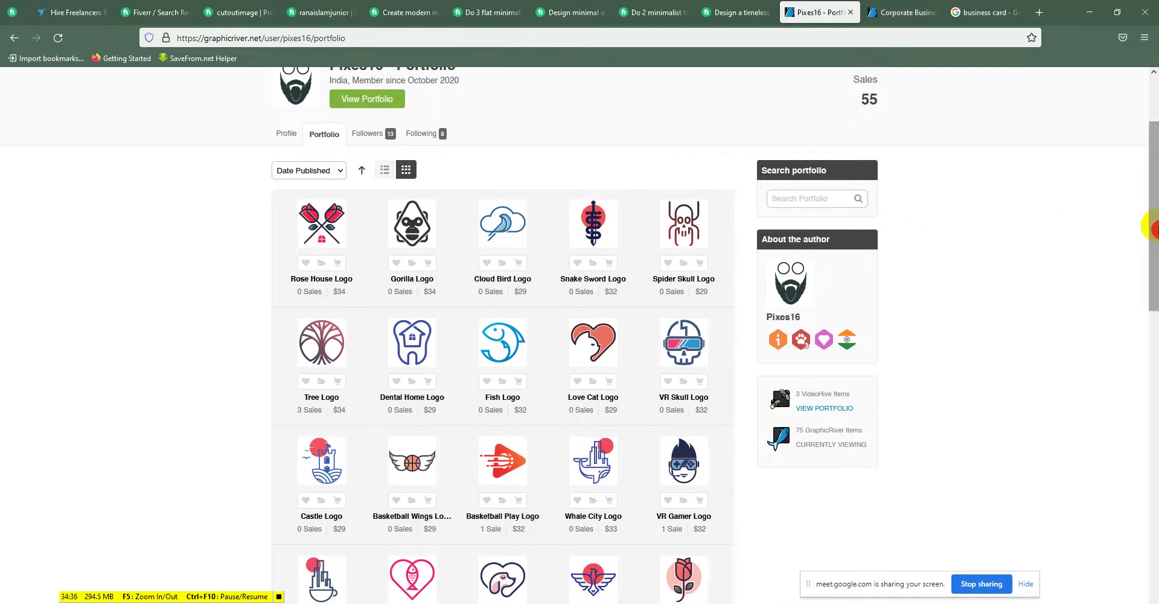
scroll(1155, 217, "down", 1)
mouse_move(1154, 215)
left_mouse_down()
mouse_move(1142, 317)
mouse_move(1114, 124)
left_mouse_up()
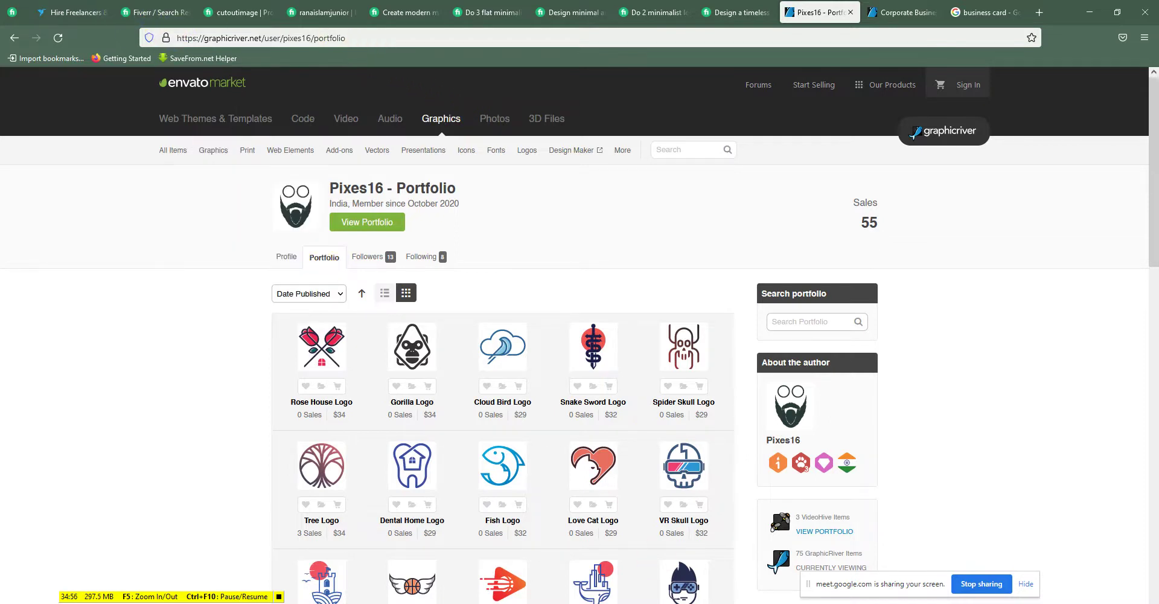
mouse_move(580, 601)
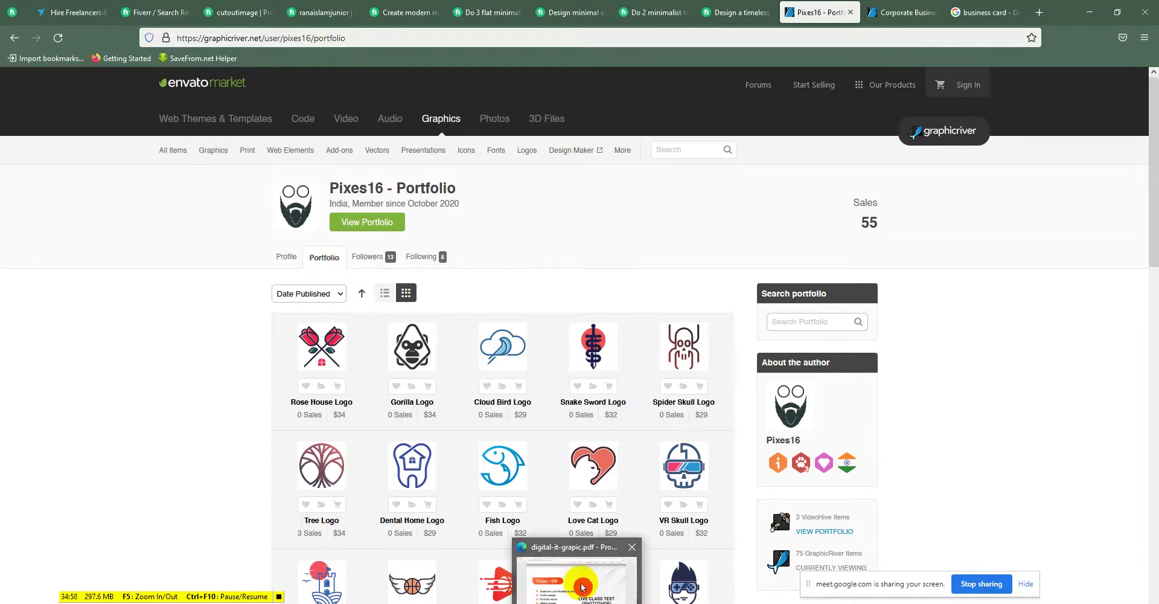
left_click(581, 582)
scroll(624, 464, "up", 1)
scroll(664, 413, "up", 10)
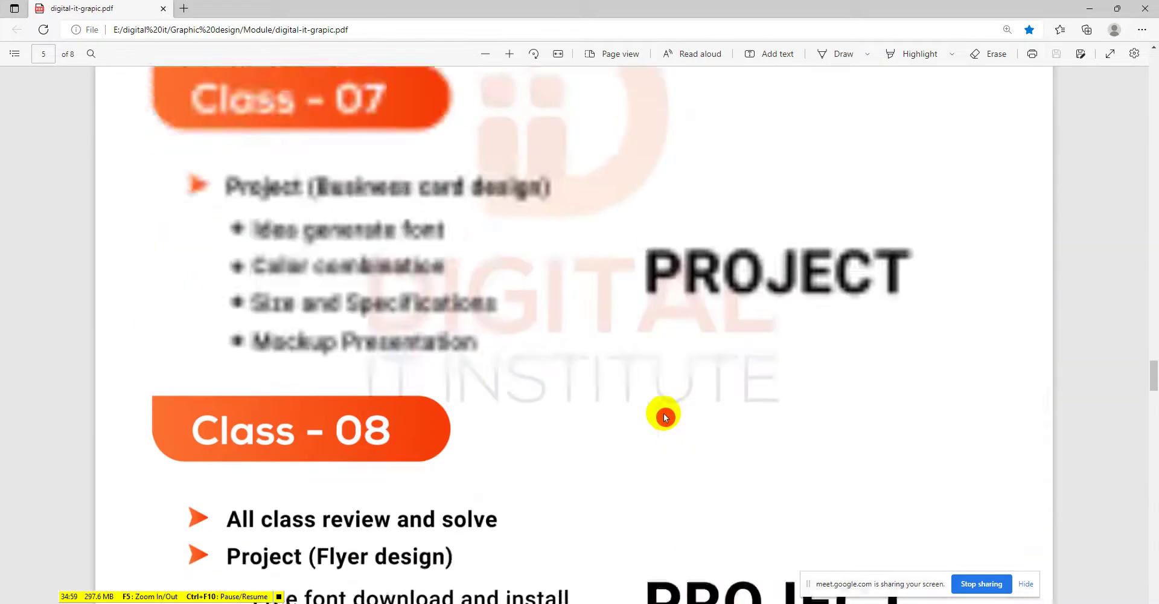
scroll(663, 410, "up", 7)
scroll(611, 417, "up", 1)
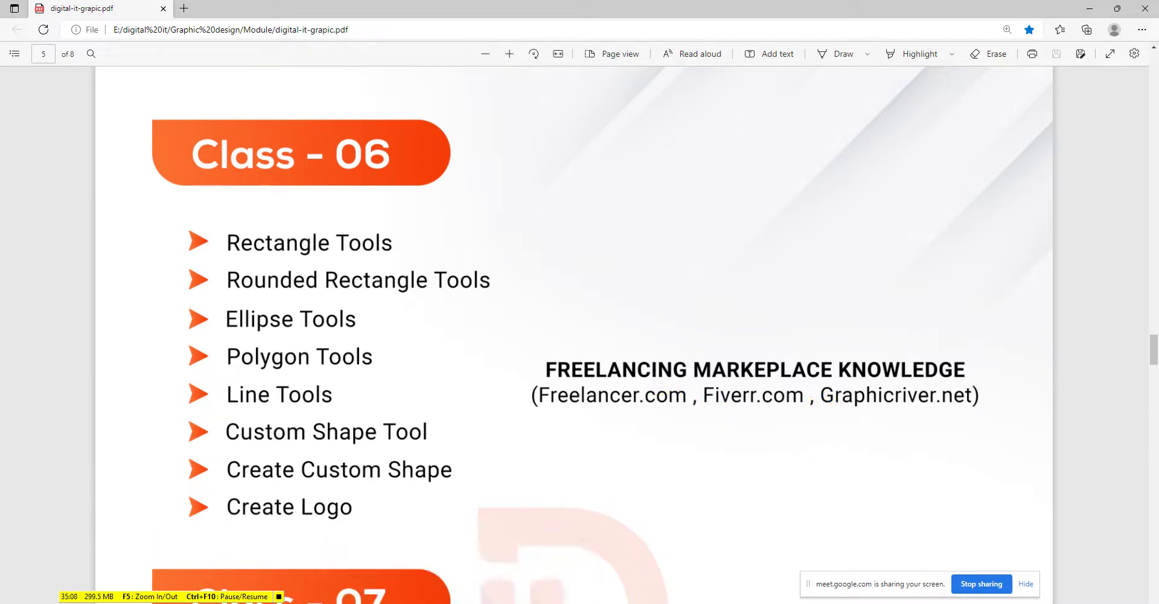
left_click(510, 552)
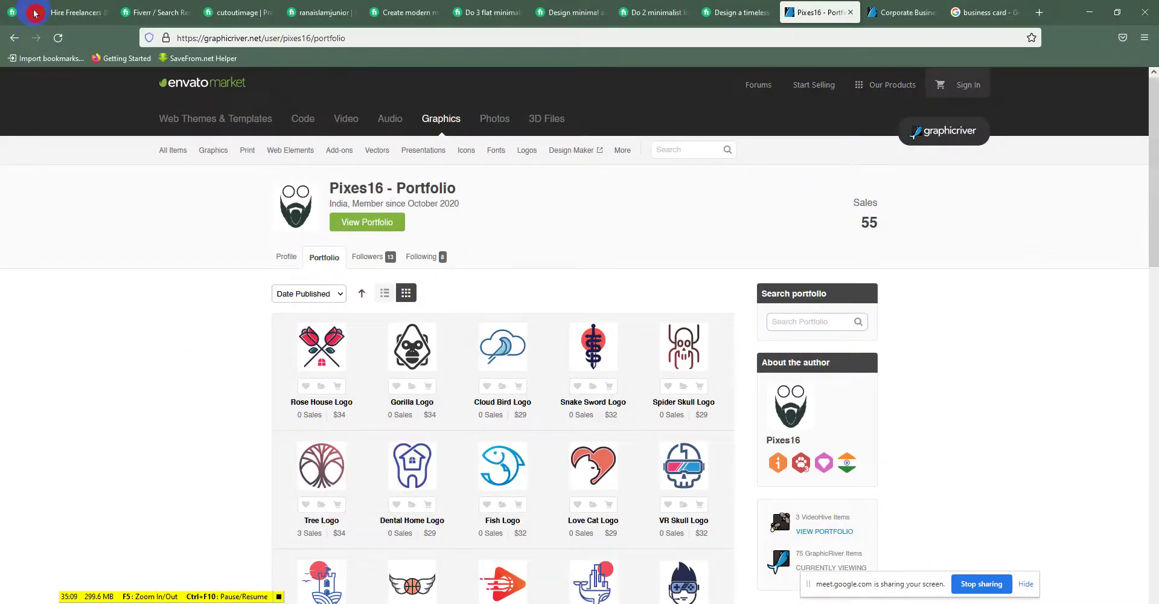
- Bring up Freelancer.com's Hire Freelancers home page and stop sharing the screen in Google Meet
left_click(76, 12)
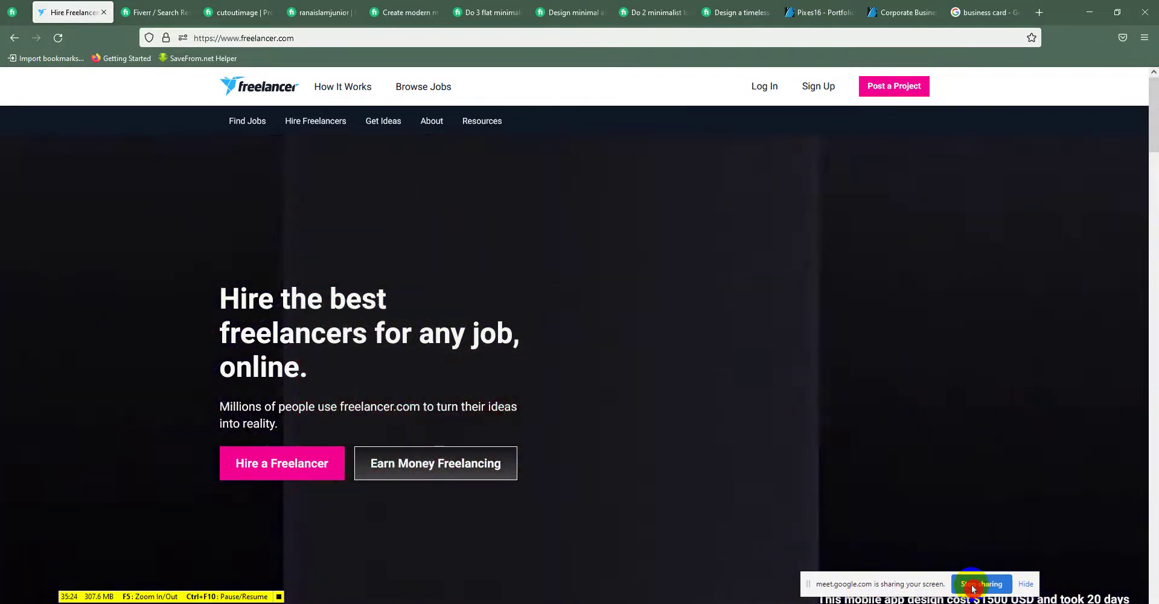
left_click(973, 586)
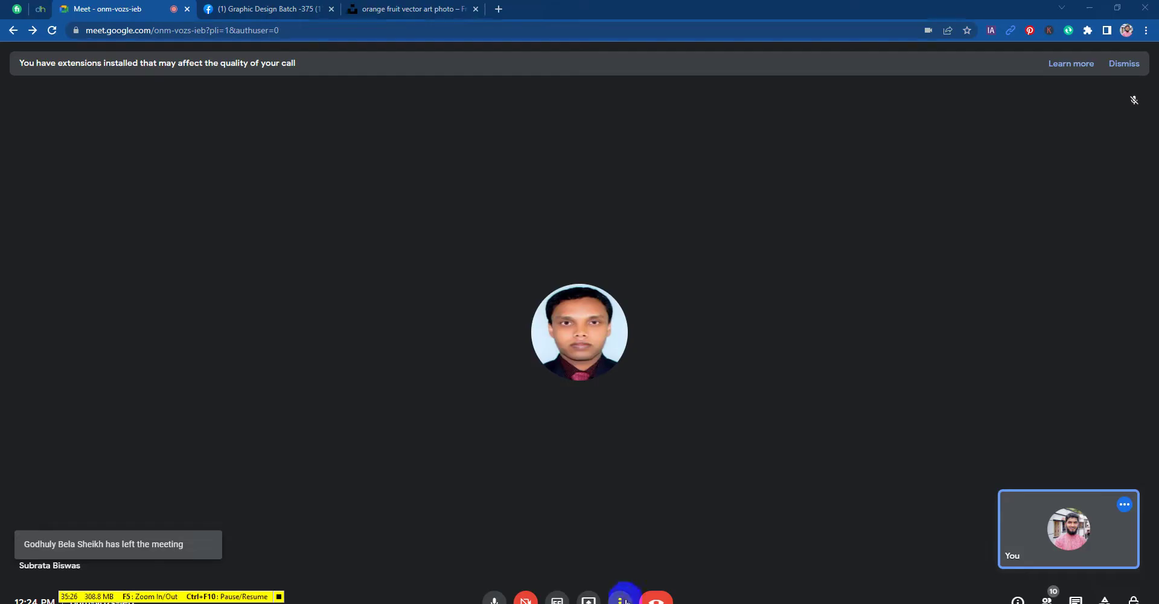
- Change the Meet call layout to Tiled, showing a grid of nine participants
left_click(620, 600)
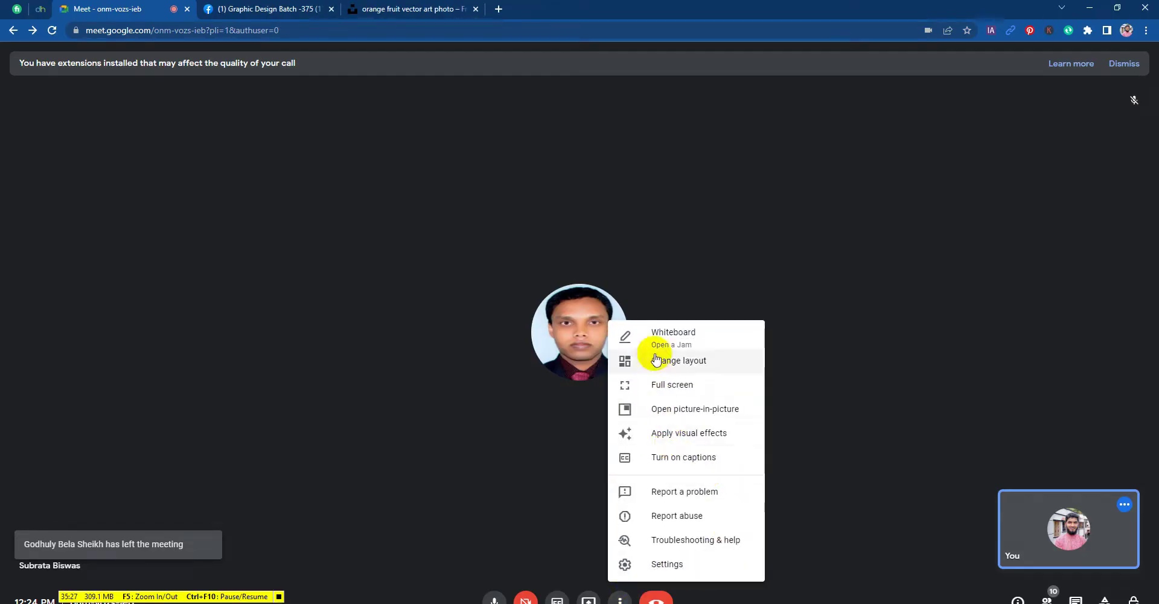
left_click(656, 360)
left_click(538, 306)
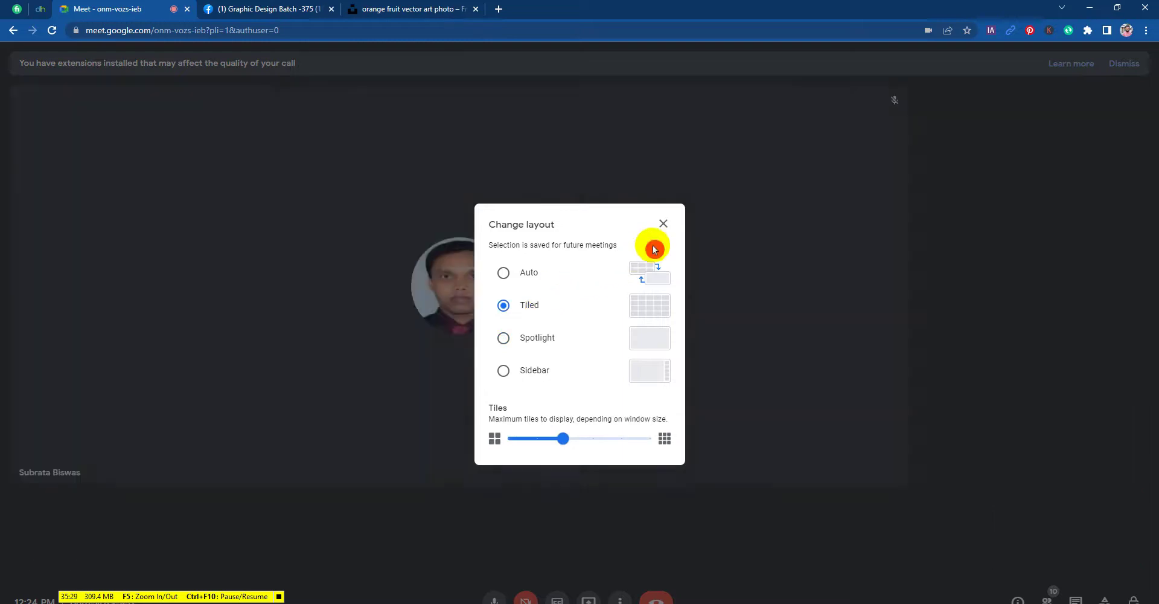
left_click(663, 224)
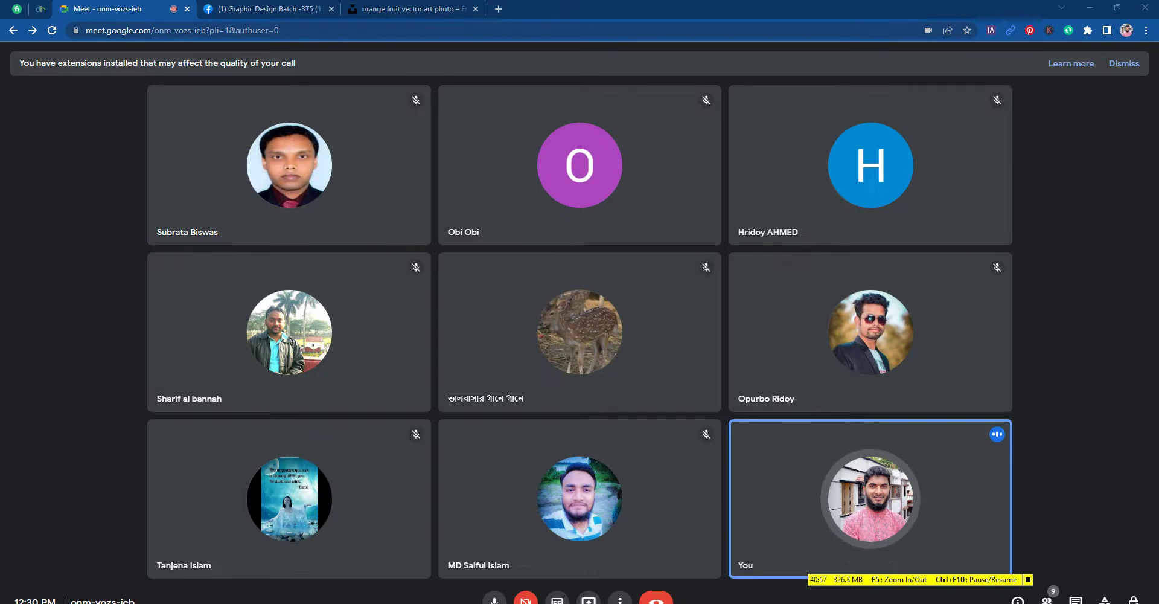
- Present the entire screen to the Meet call, then return to Firefox's Freelancer.com page
left_click(588, 600)
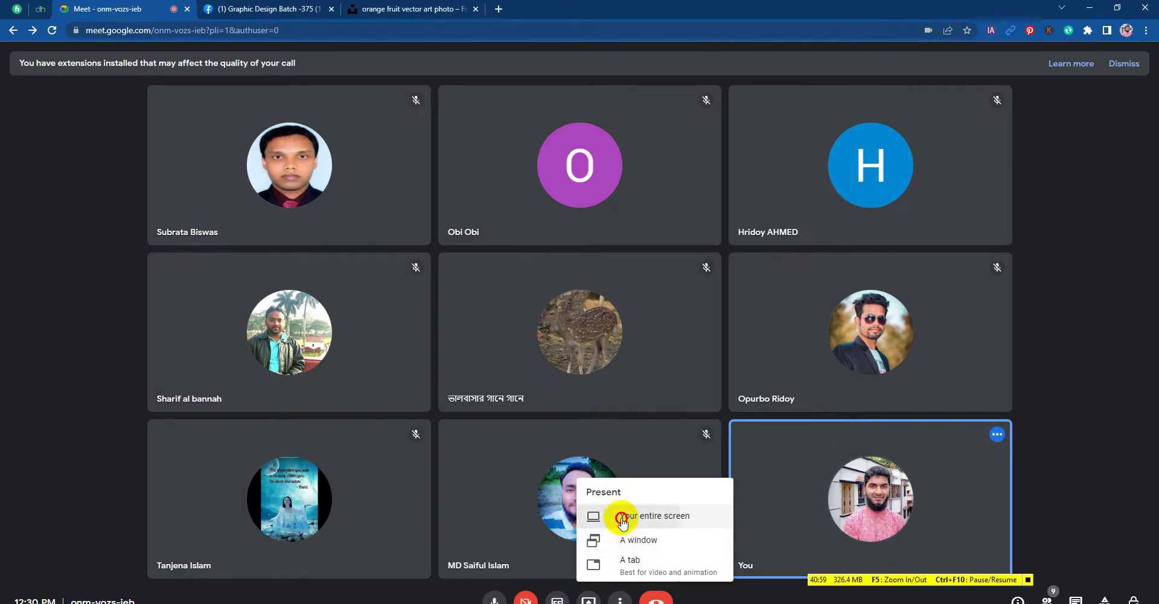
left_click(622, 521)
left_click(536, 222)
left_click(683, 276)
left_click(647, 455)
key("alt+Tab")
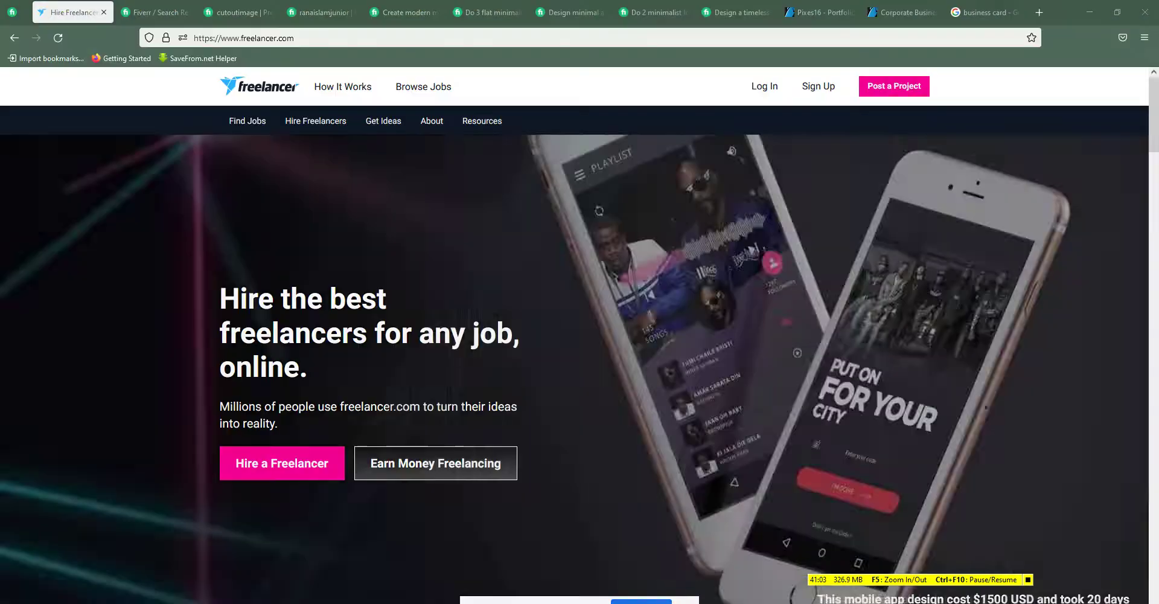
- Review the minimalist logo gig's Premium package inclusions, then return to the Level One seller's profile
left_click(590, 13)
left_click(616, 14)
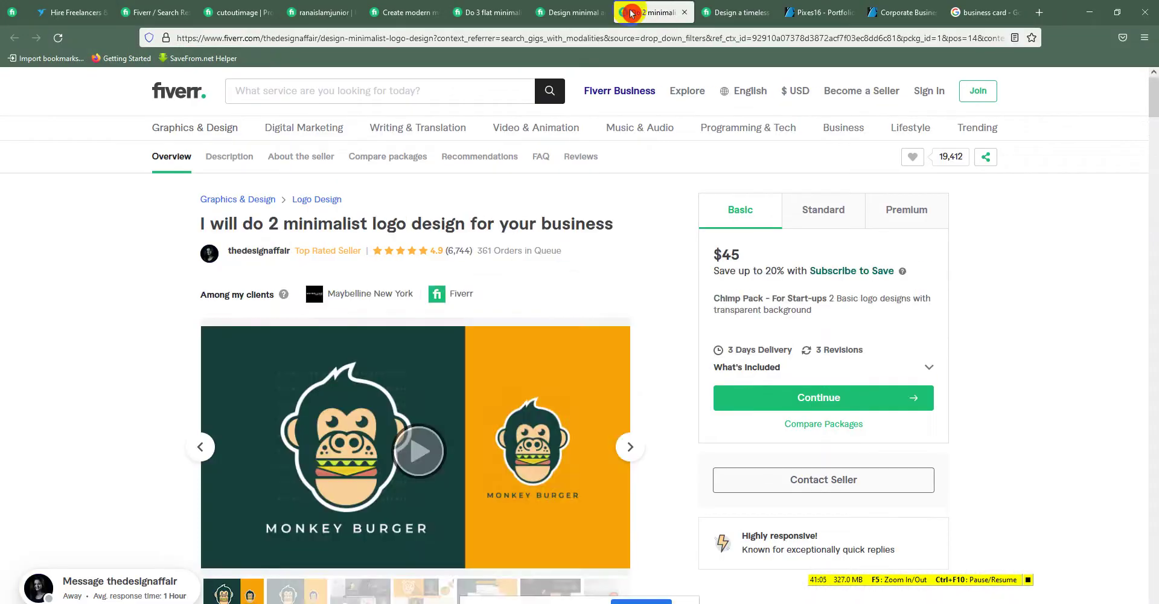
left_click(264, 259)
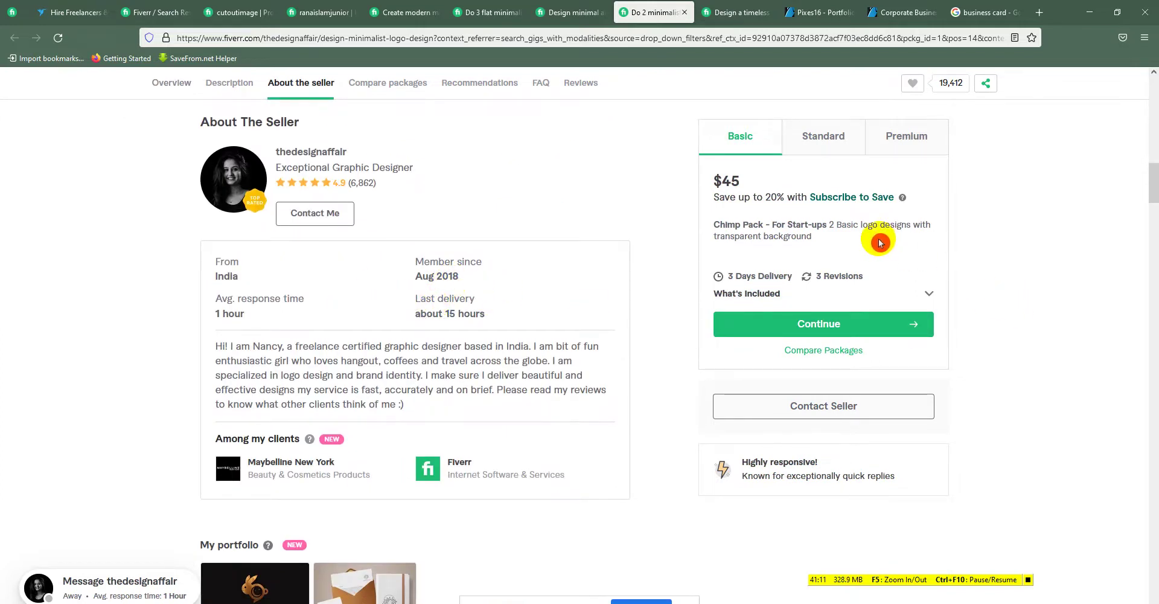
left_click(919, 152)
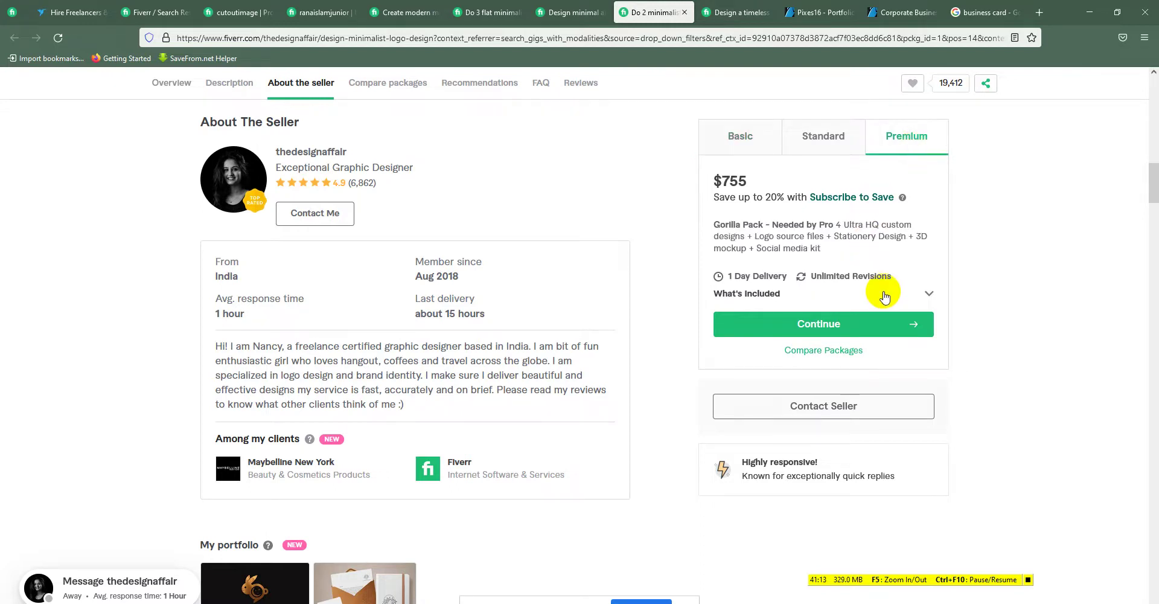
left_click(916, 305)
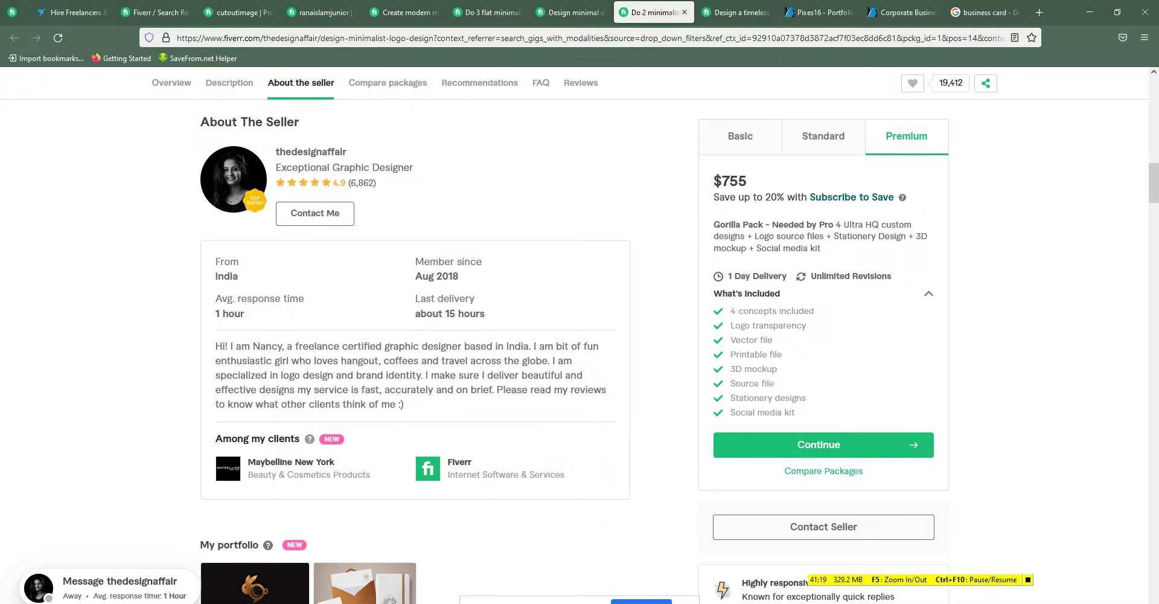
left_click(334, 15)
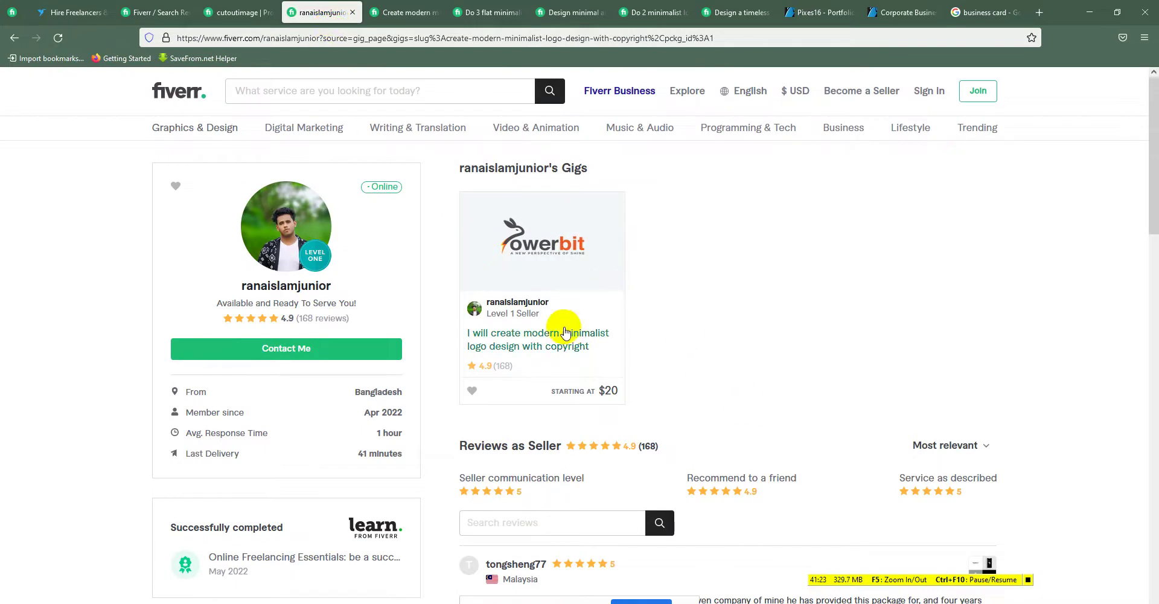
- Open the $20 minimalist logo gig and add 1-day delivery to its $150 Premium package
left_click(590, 260)
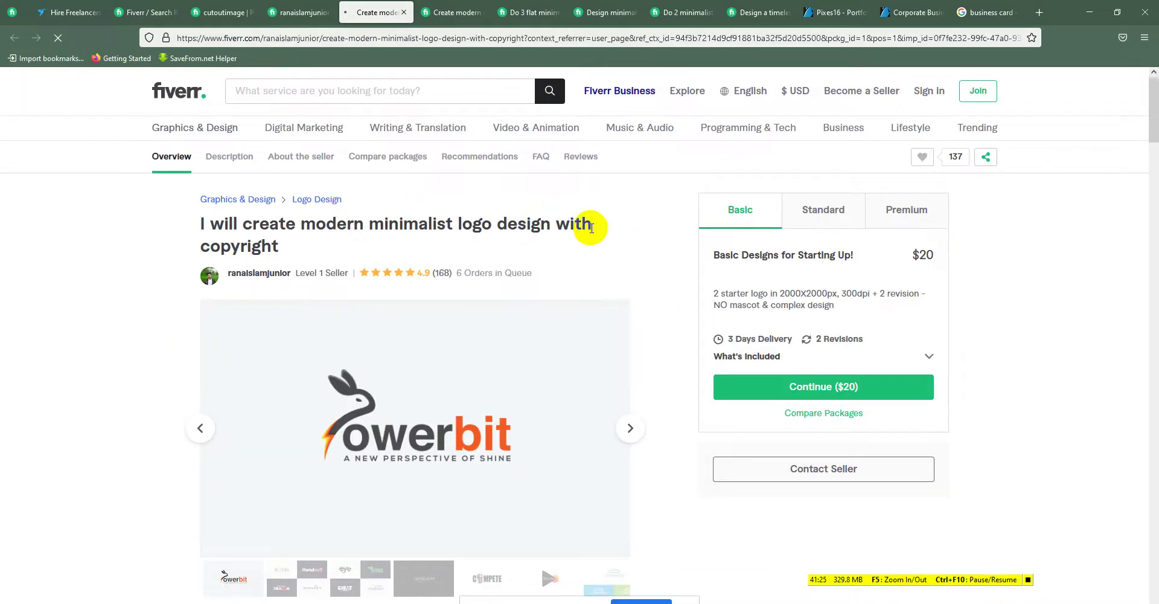
left_click(922, 221)
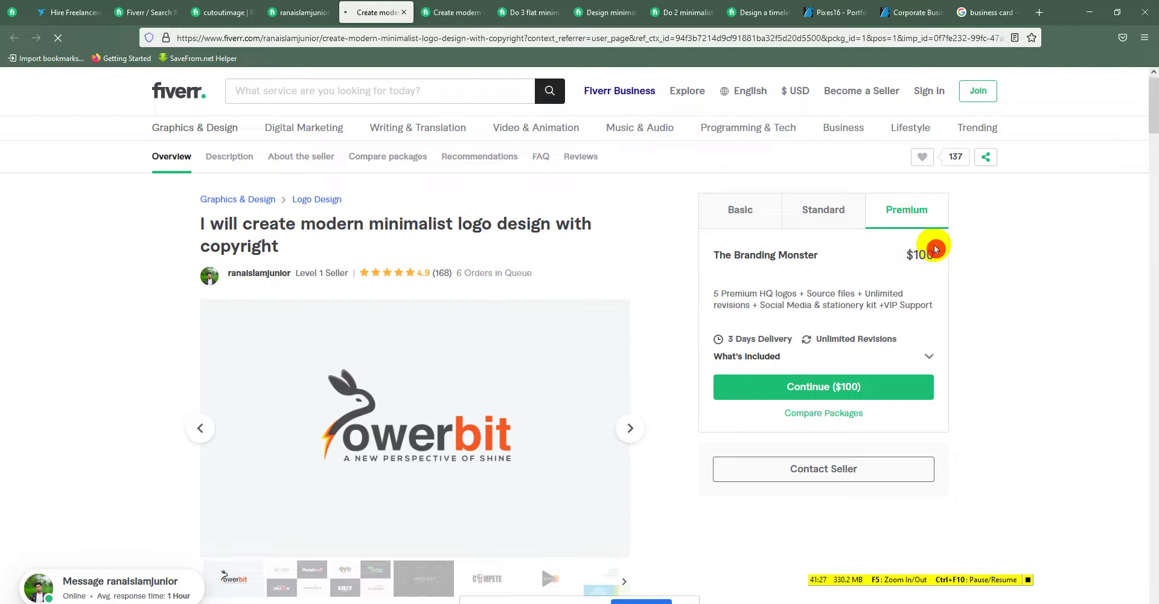
scroll(613, 353, "down", 5)
scroll(591, 367, "down", 5)
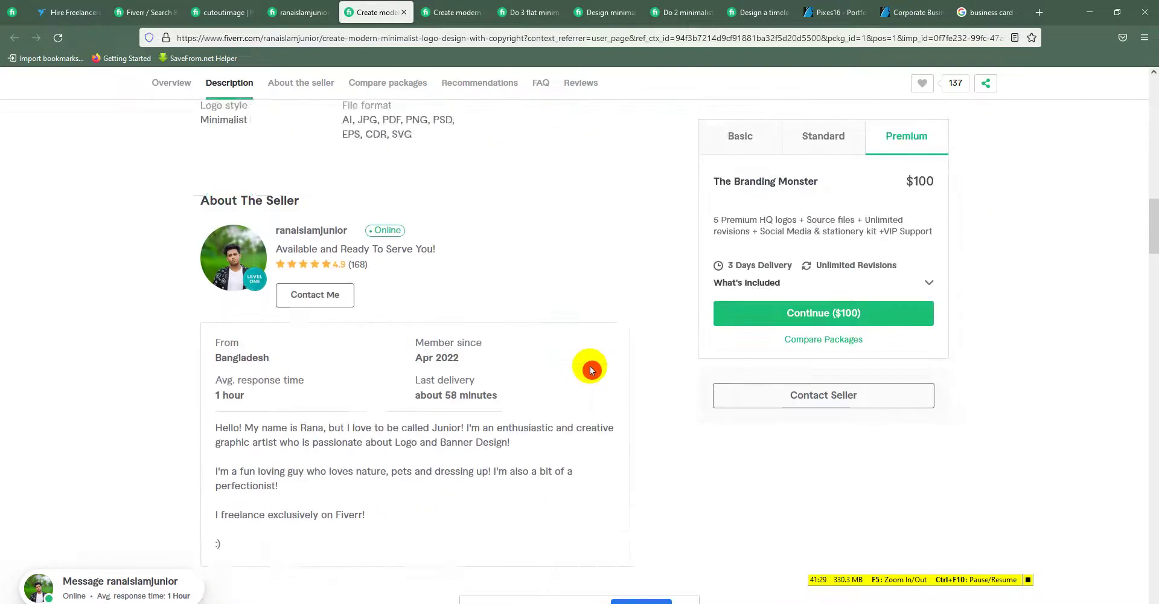
scroll(591, 367, "down", 5)
scroll(591, 367, "down", 2)
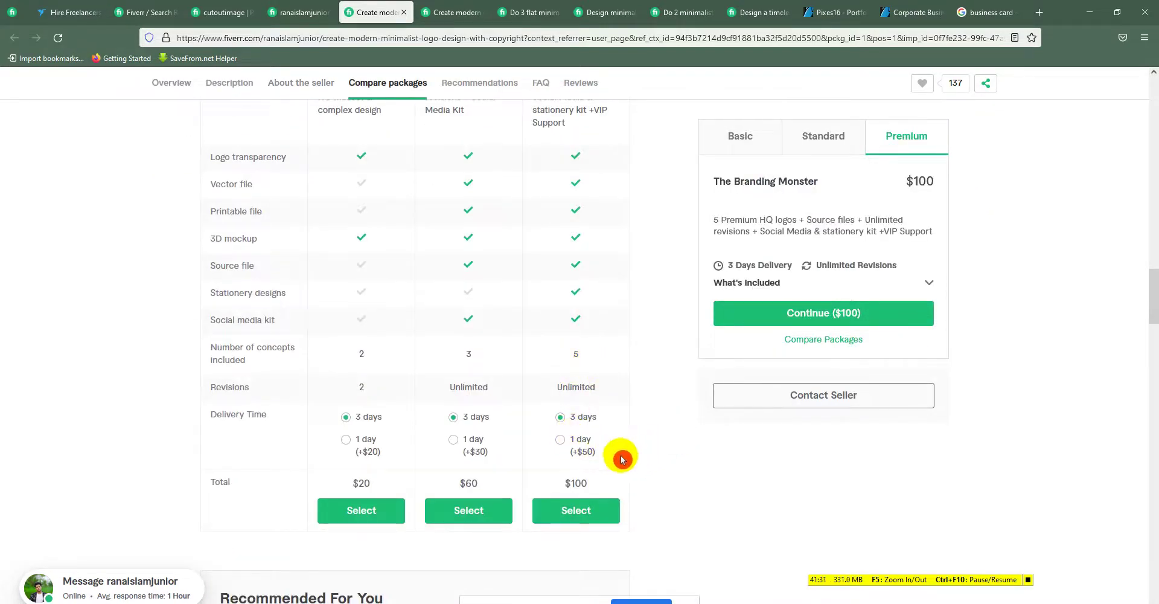
left_click(562, 442)
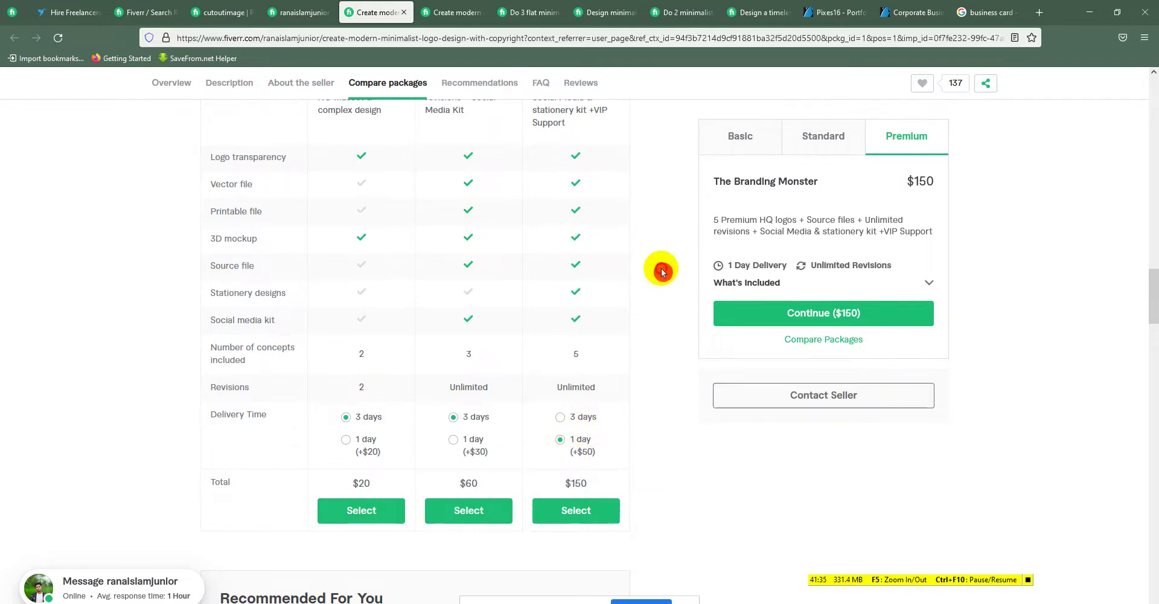
left_click_drag(1155, 283, 1154, 73)
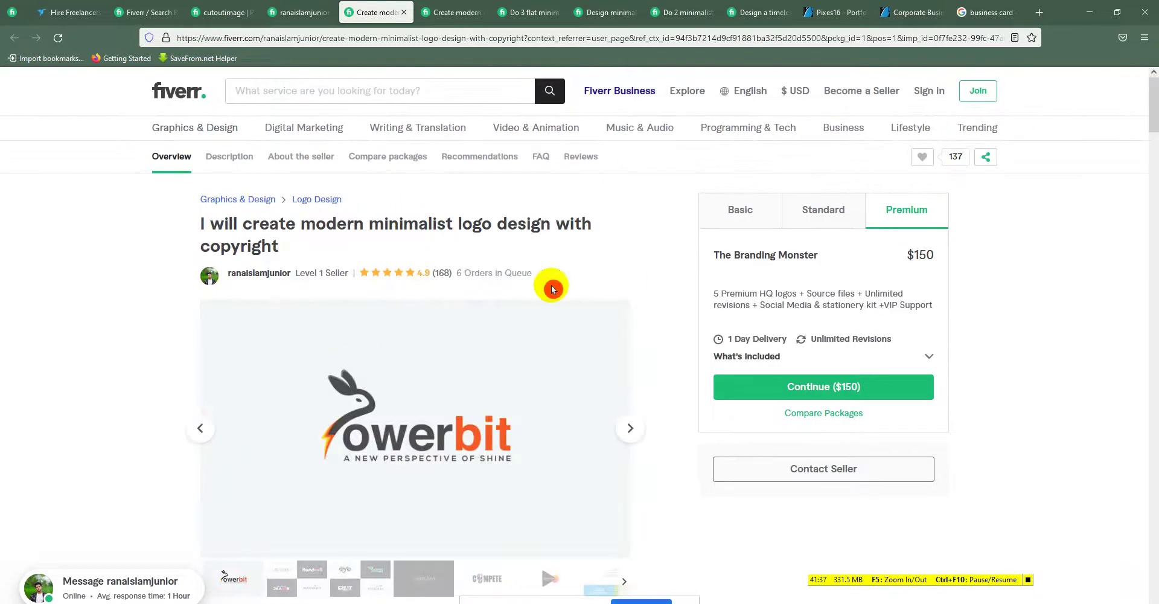
mouse_move(334, 274)
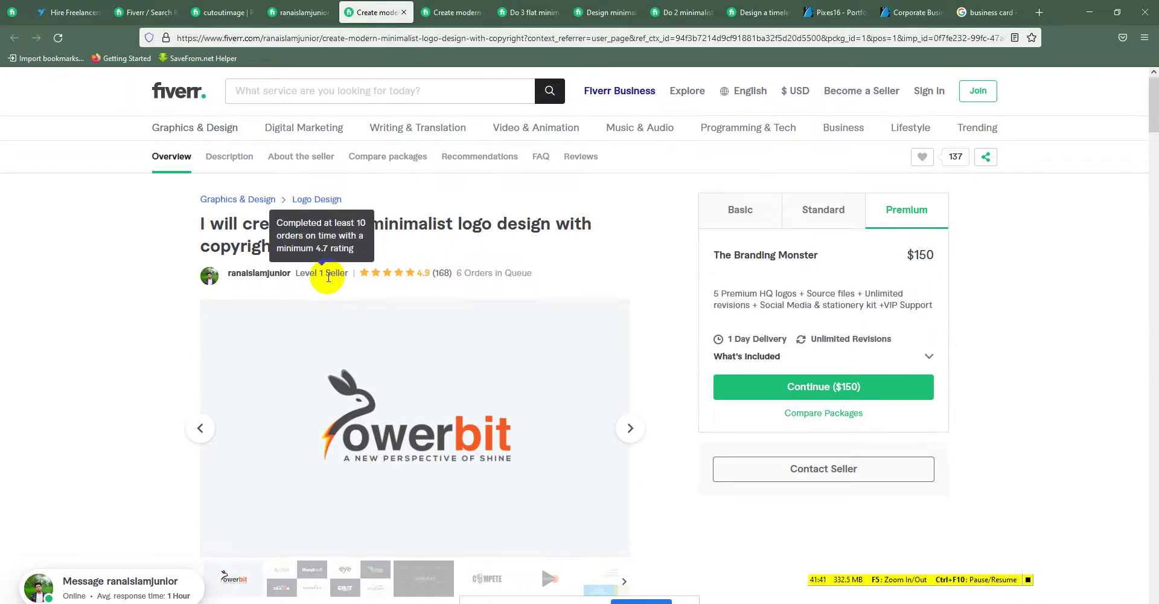
- Return to logo design results and swap the Top Rated Seller filter for New Seller
left_click(155, 10)
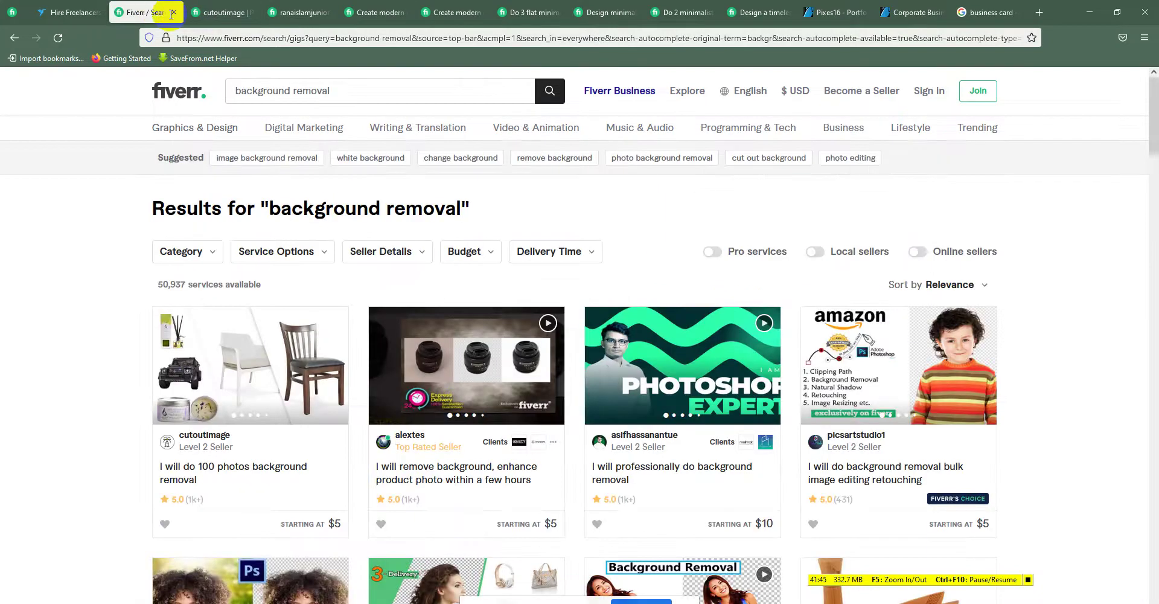
left_click(18, 42)
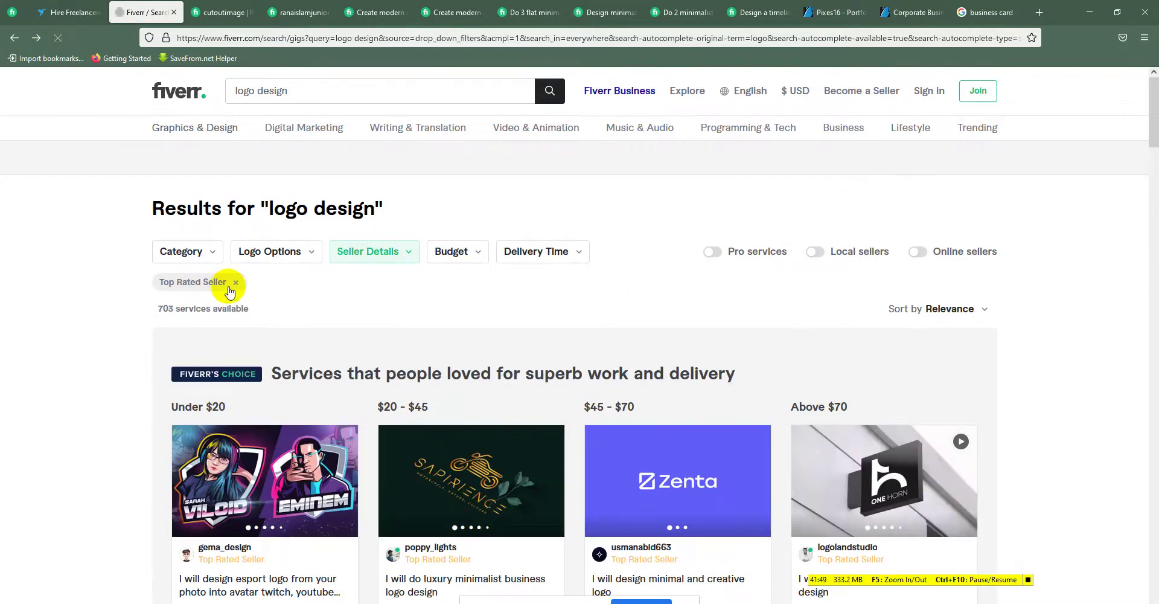
left_click(241, 286)
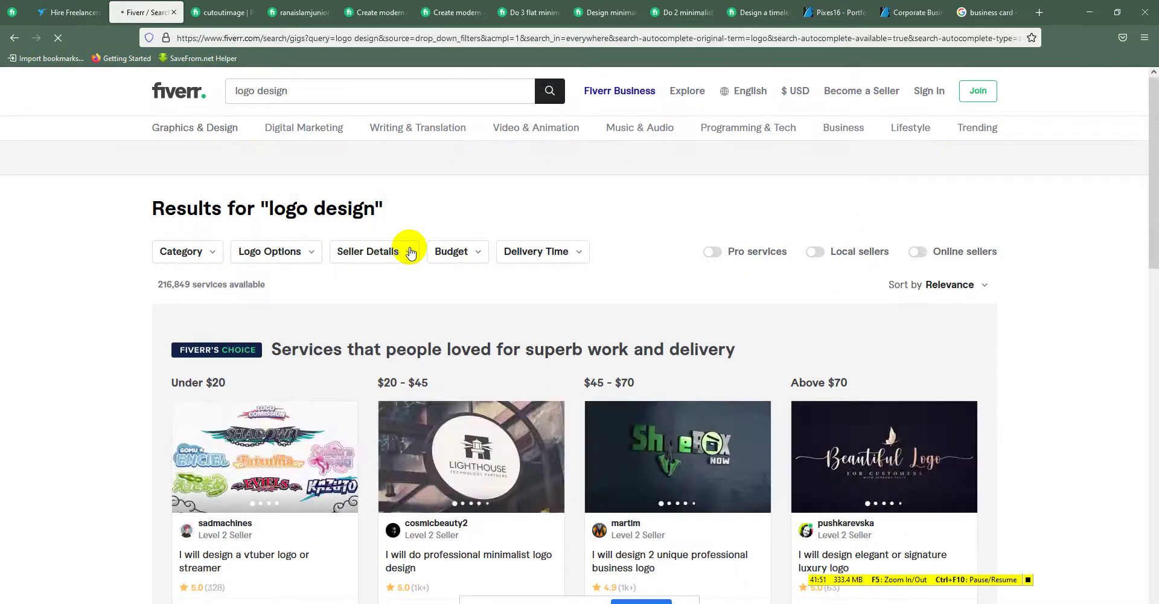
left_click(405, 255)
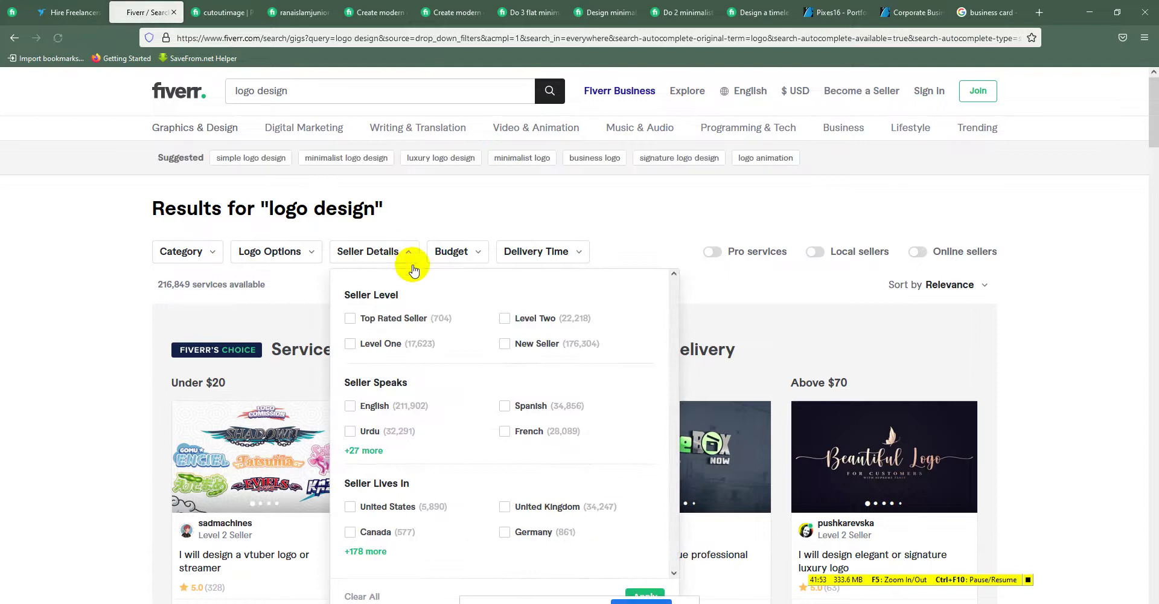
left_click(639, 594)
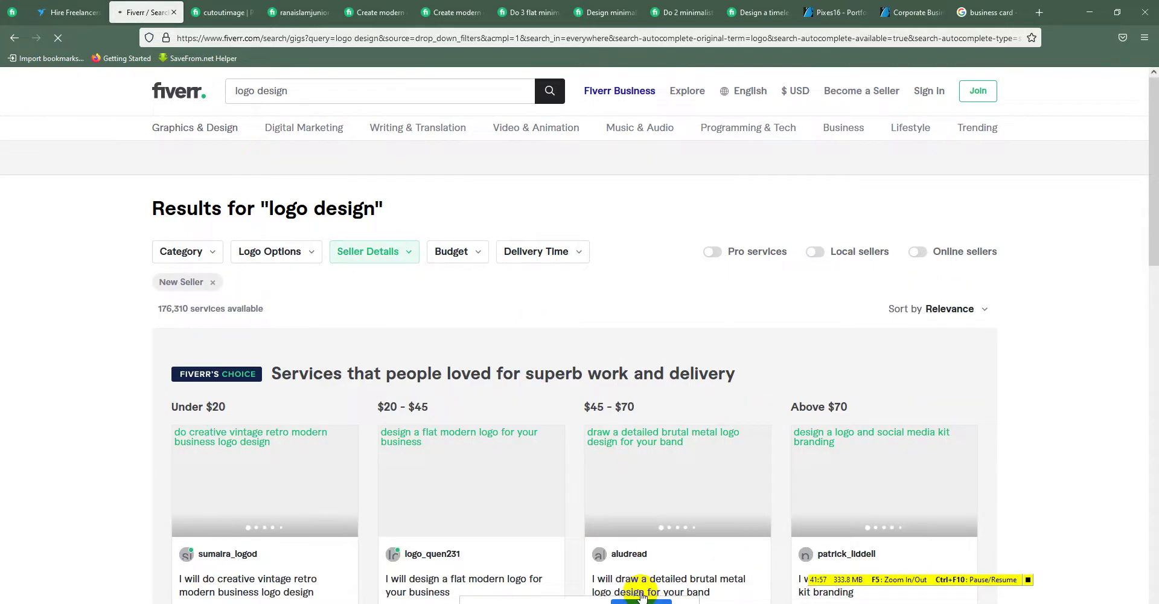
- Open the $105 attention-grabbing minimalist business logo gig in a new tab
scroll(219, 395, "down", 2)
scroll(218, 395, "down", 2)
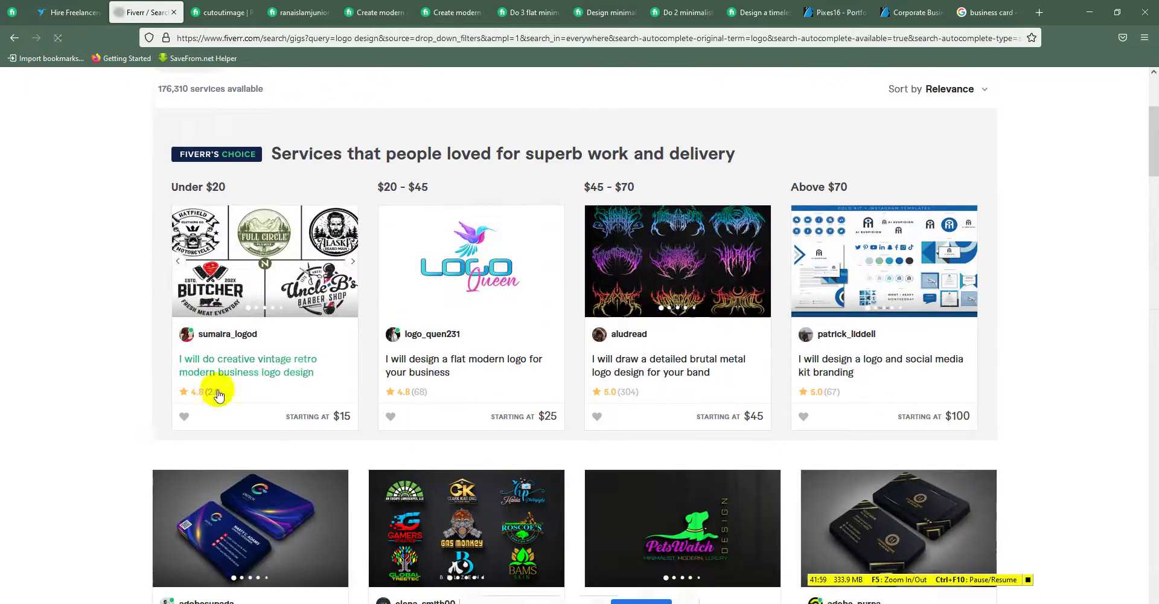
scroll(936, 387, "down", 1)
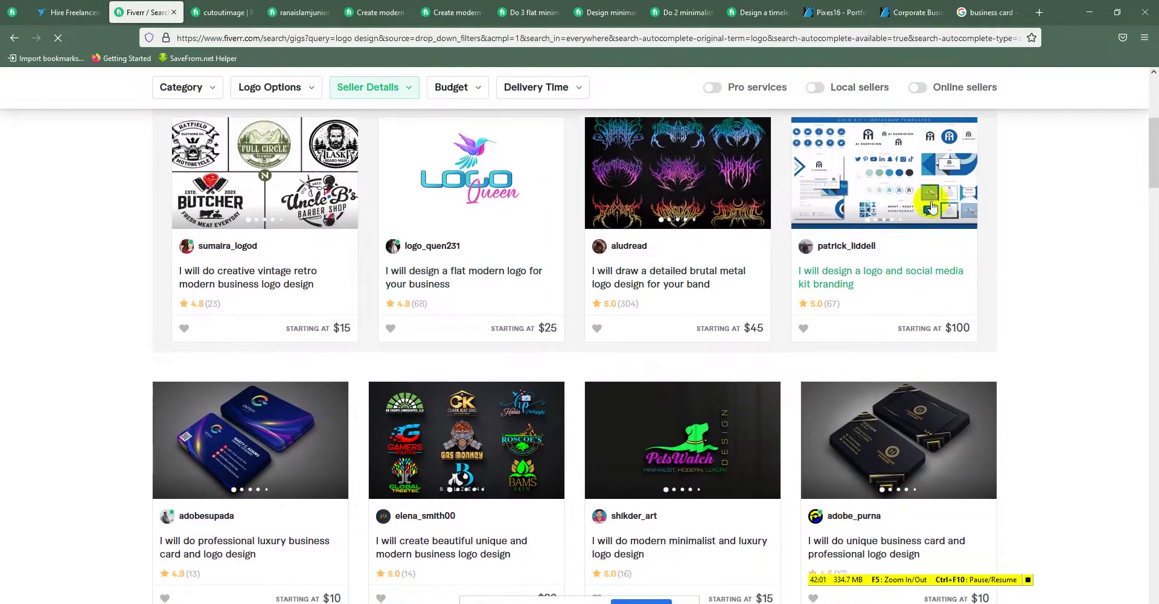
scroll(904, 322, "down", 2)
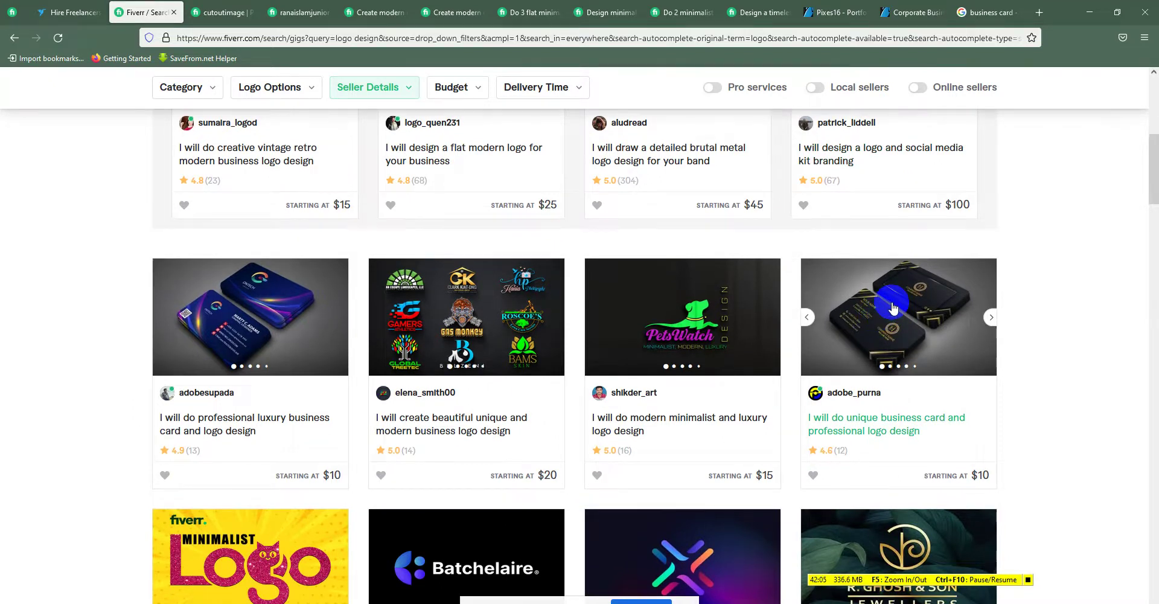
scroll(879, 317, "down", 2)
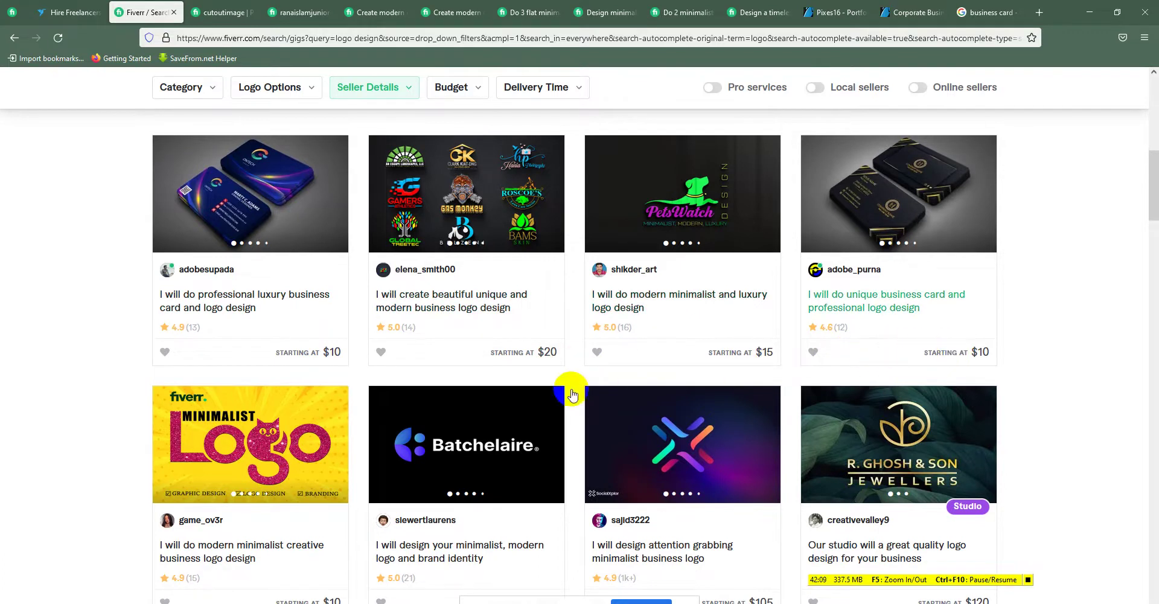
scroll(562, 387, "down", 3)
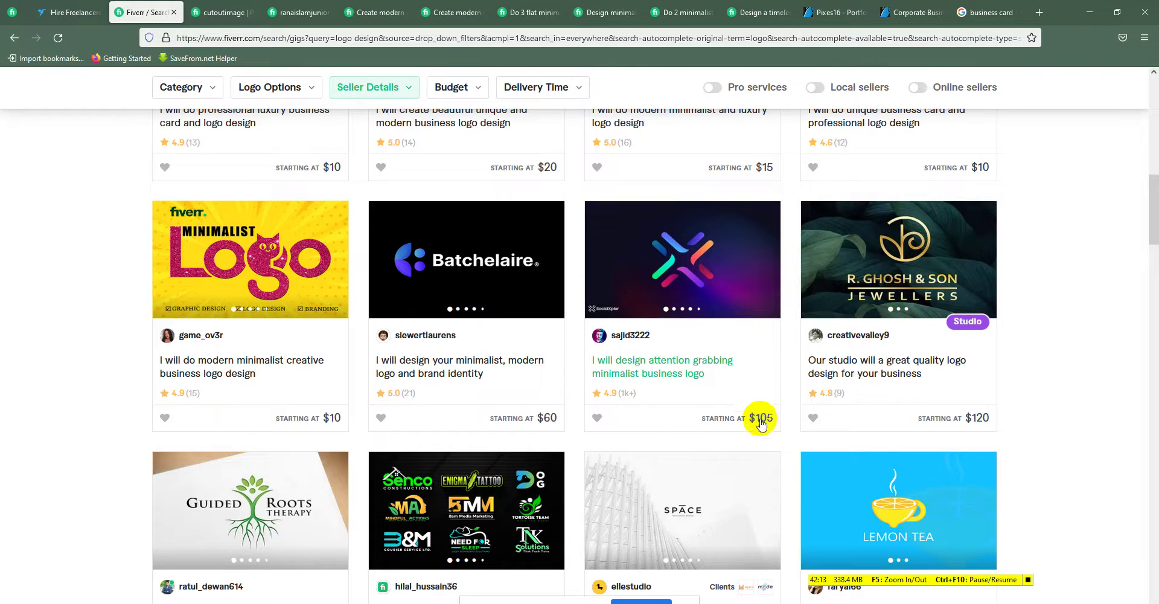
right_click(687, 264)
left_click(702, 274)
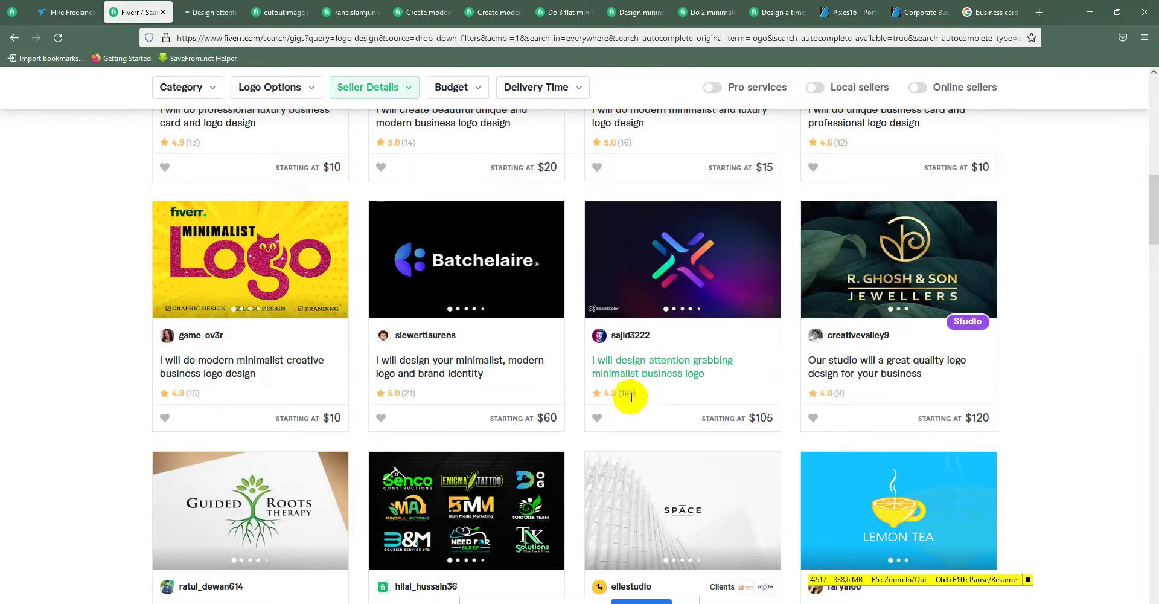
- View the $105 gig's About the Seller section and highlight the seller's review count
left_click(205, 12)
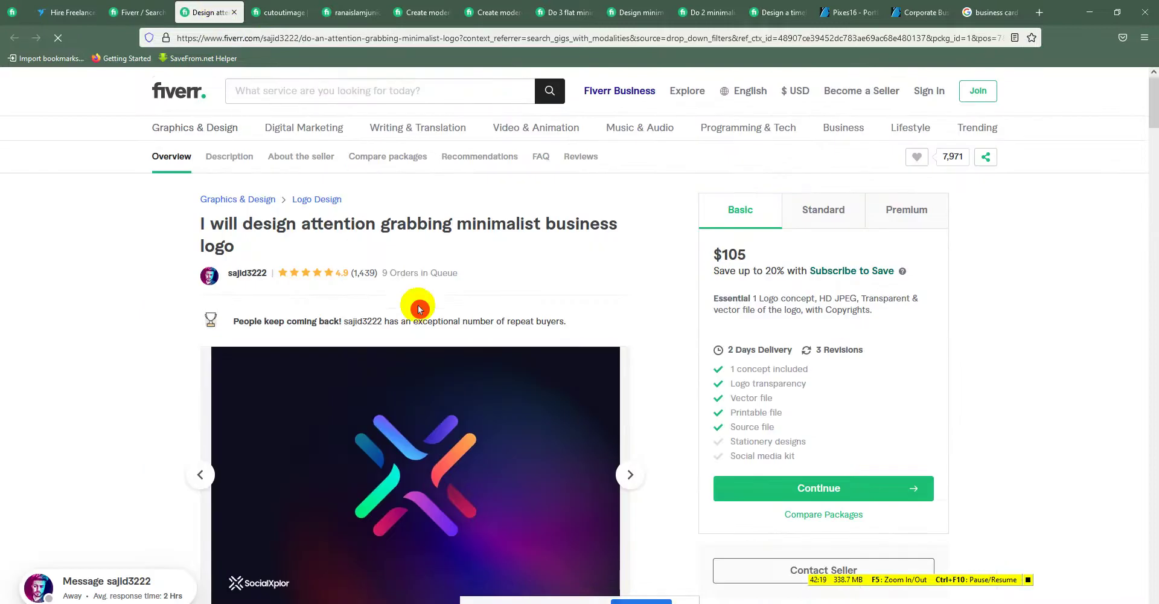
left_click(247, 273)
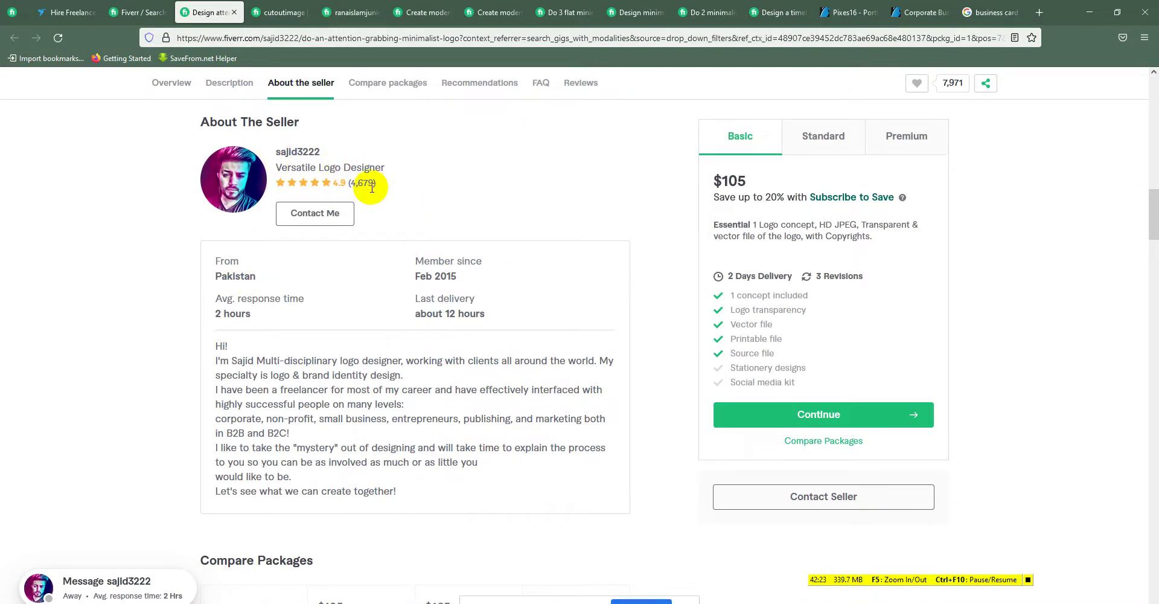
left_click_drag(349, 183, 373, 183)
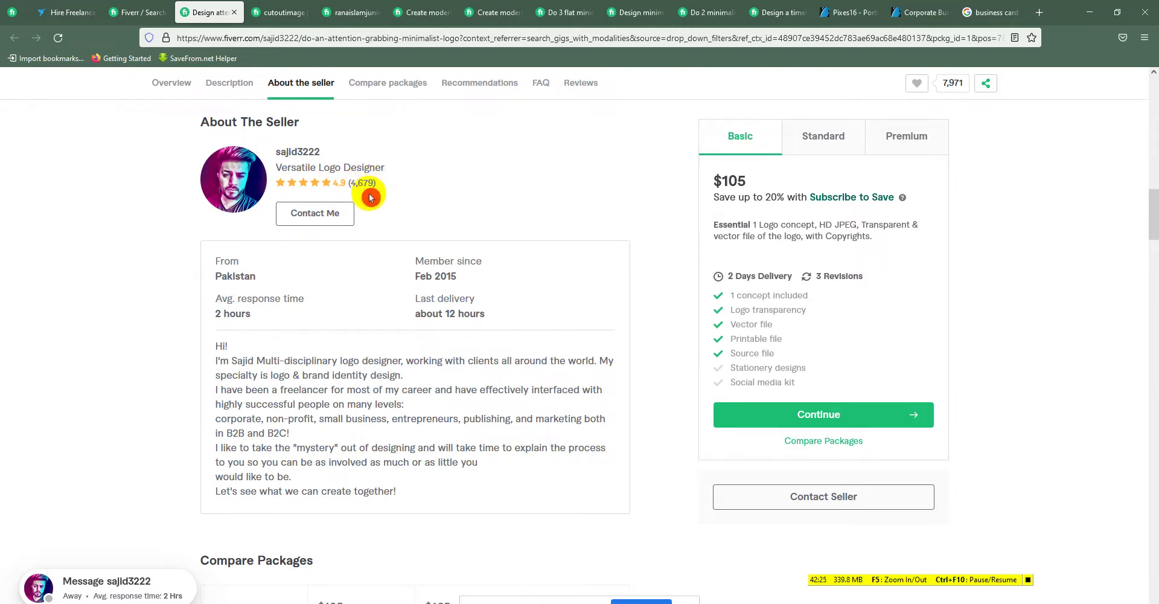
left_click_drag(432, 276, 440, 276)
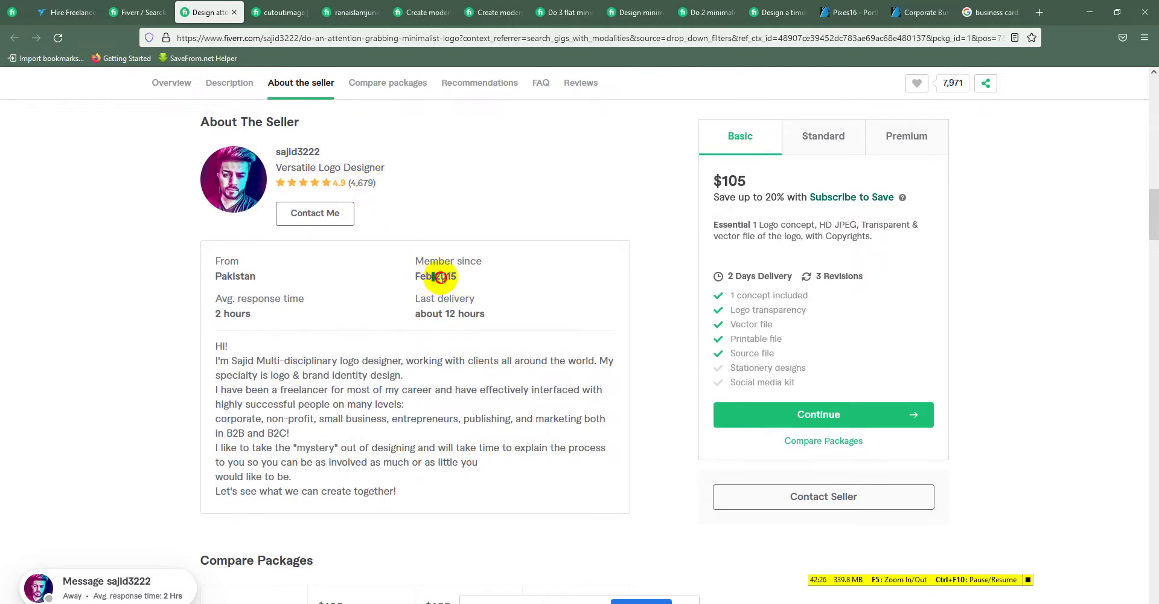
- Open the seller's full profile, scroll through its reviews, and go back to the search results
left_click(313, 157)
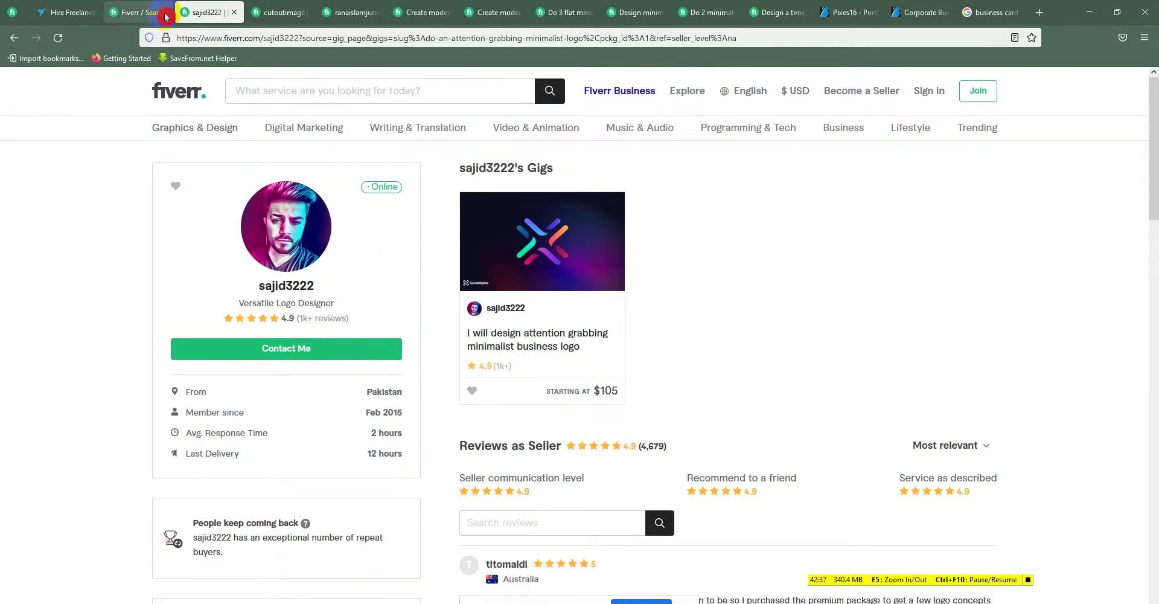
scroll(312, 158, "down", 4)
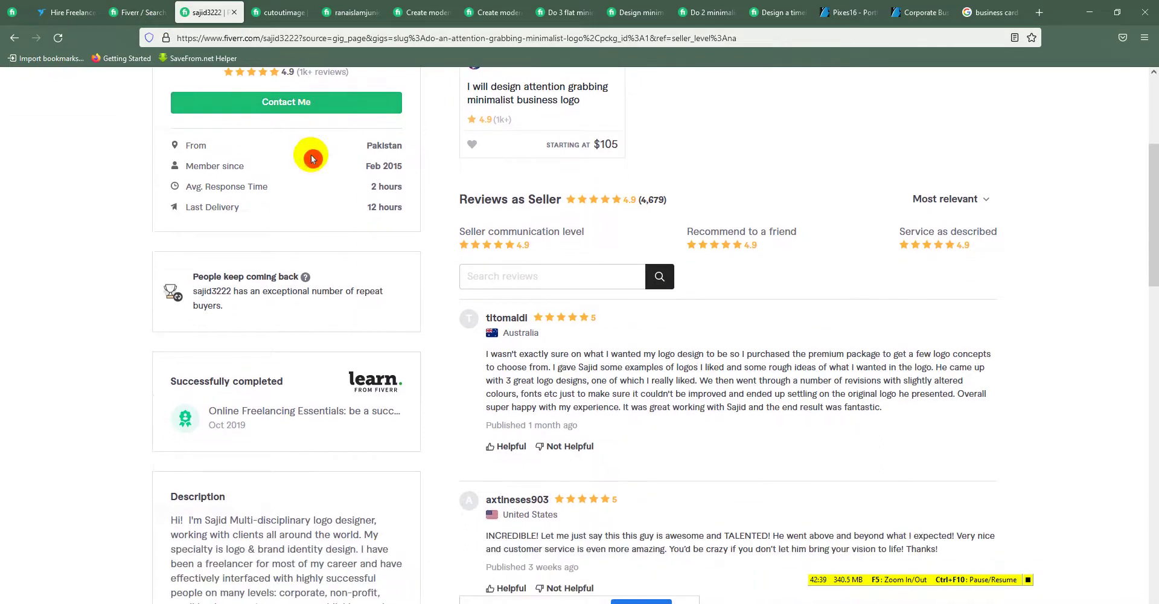
scroll(302, 152, "down", 5)
scroll(294, 150, "down", 5)
scroll(294, 150, "up", 4)
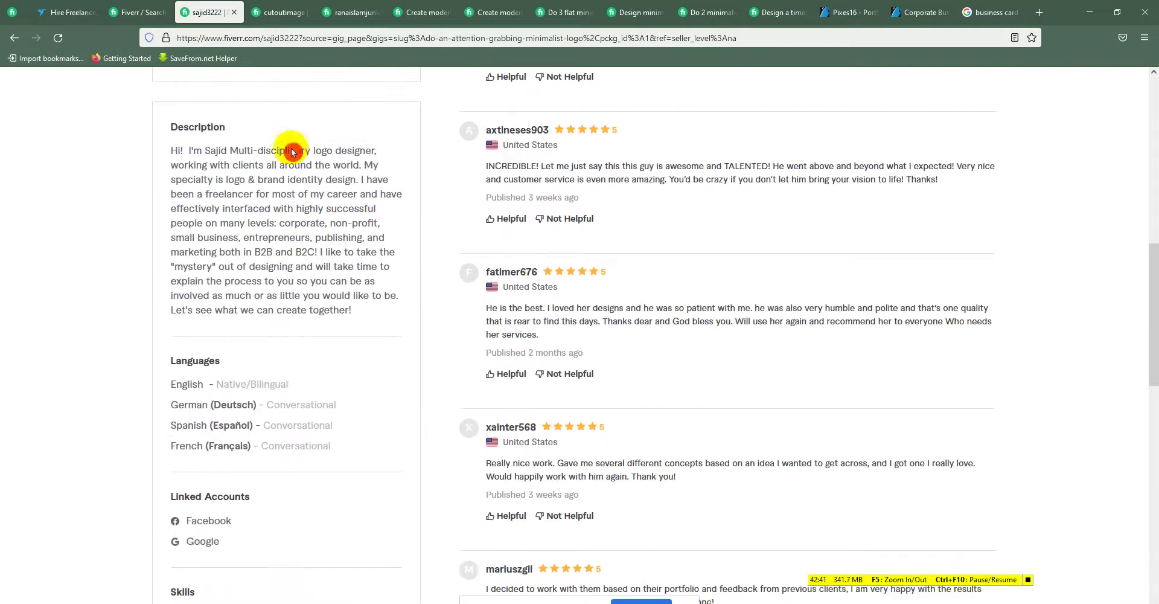
left_click(172, 9)
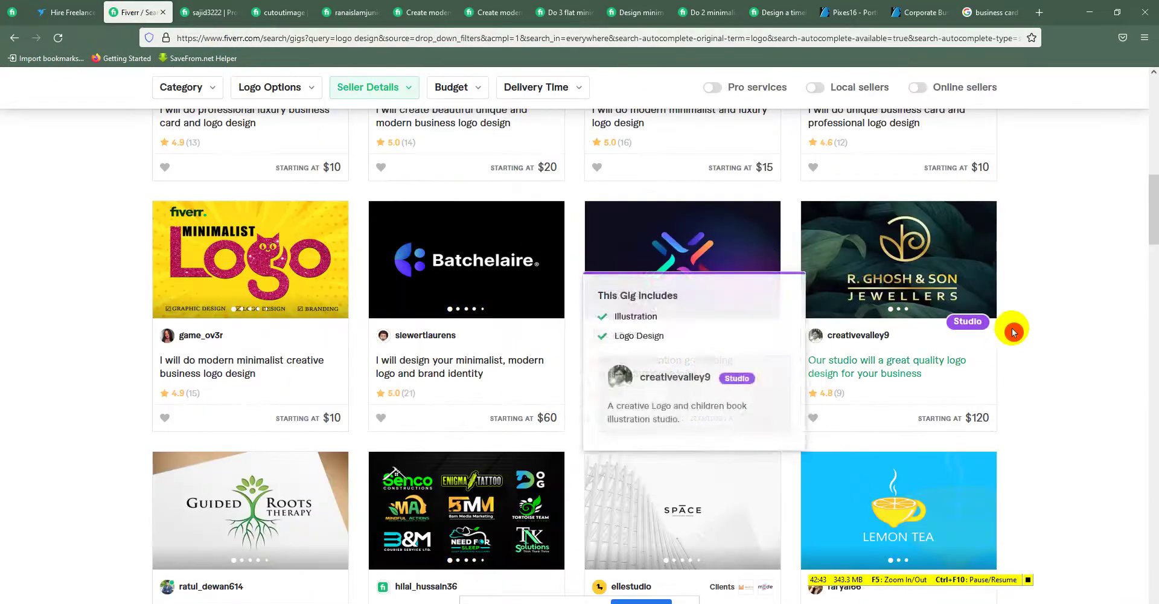
- Open the $120 Studio logo gig (rated 4.8) in its own tab, then keep scrolling the results
scroll(1033, 284, "down", 2)
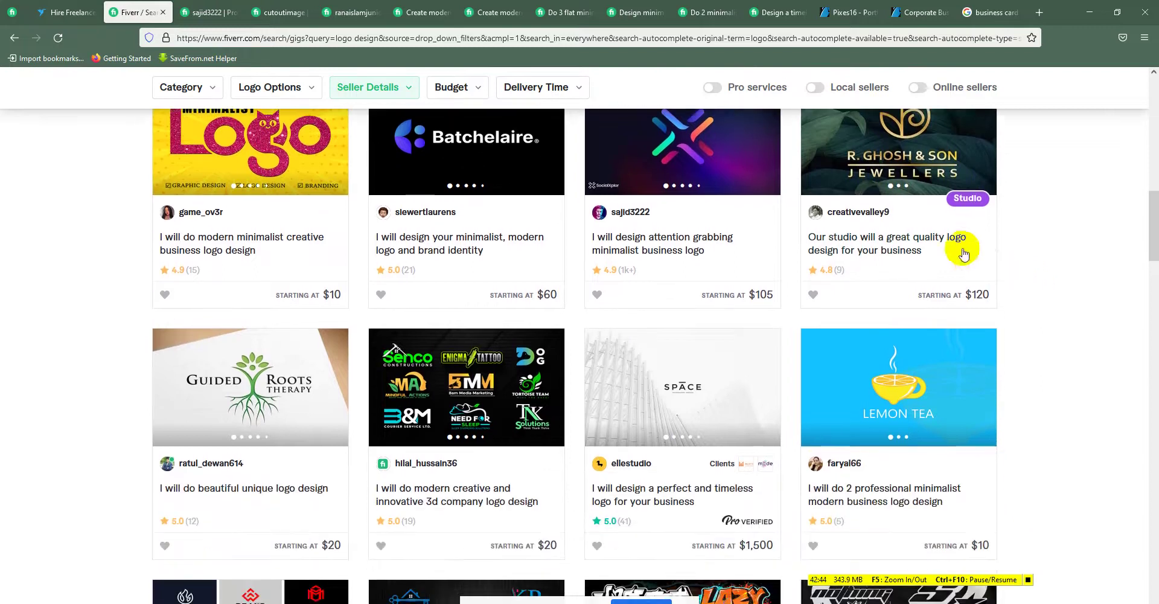
left_click(885, 169)
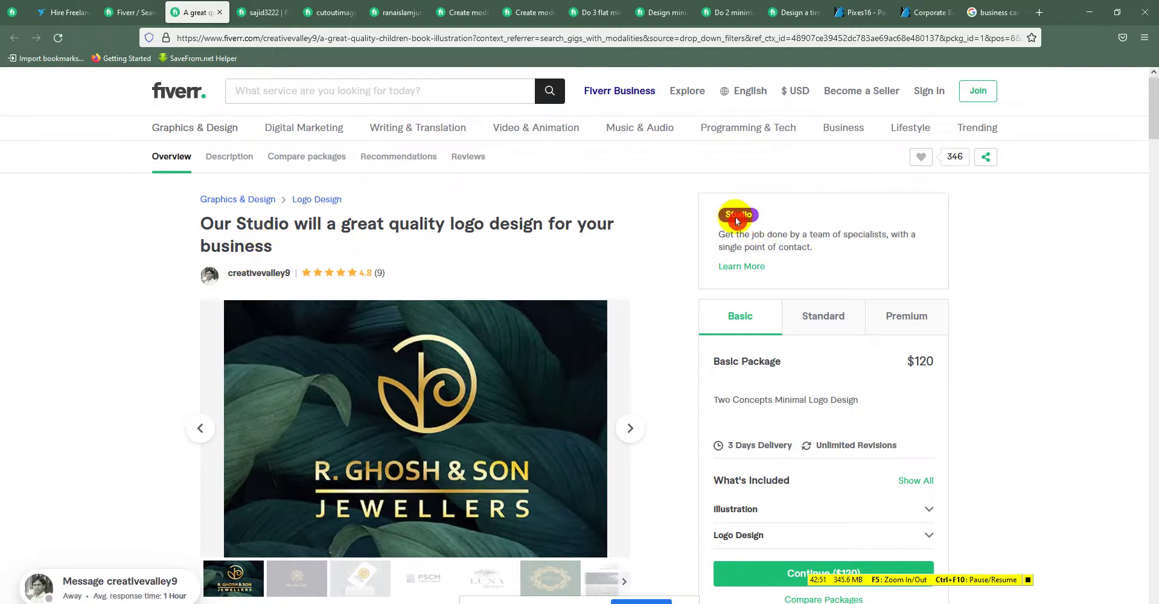
left_click(252, 280)
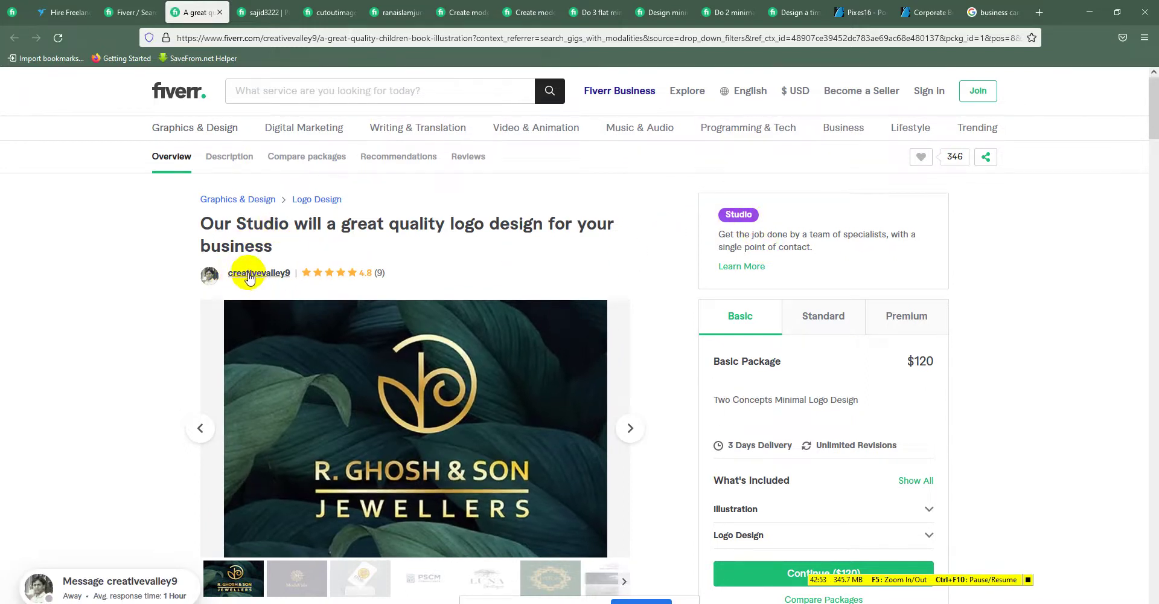
scroll(173, 70, "down", 1)
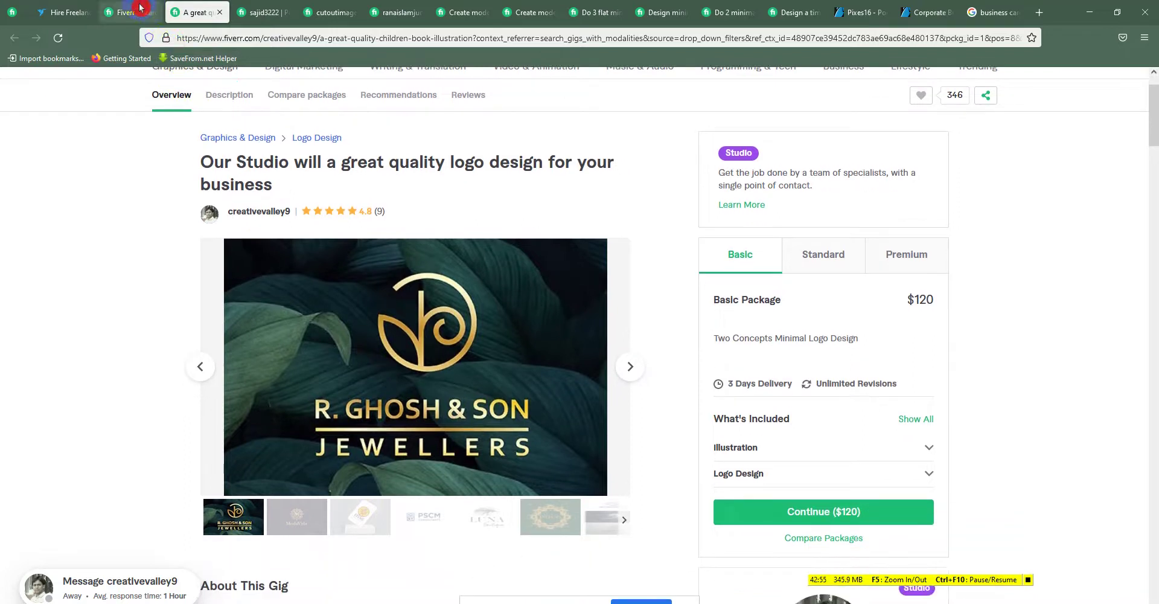
left_click(139, 8)
scroll(833, 415, "down", 1)
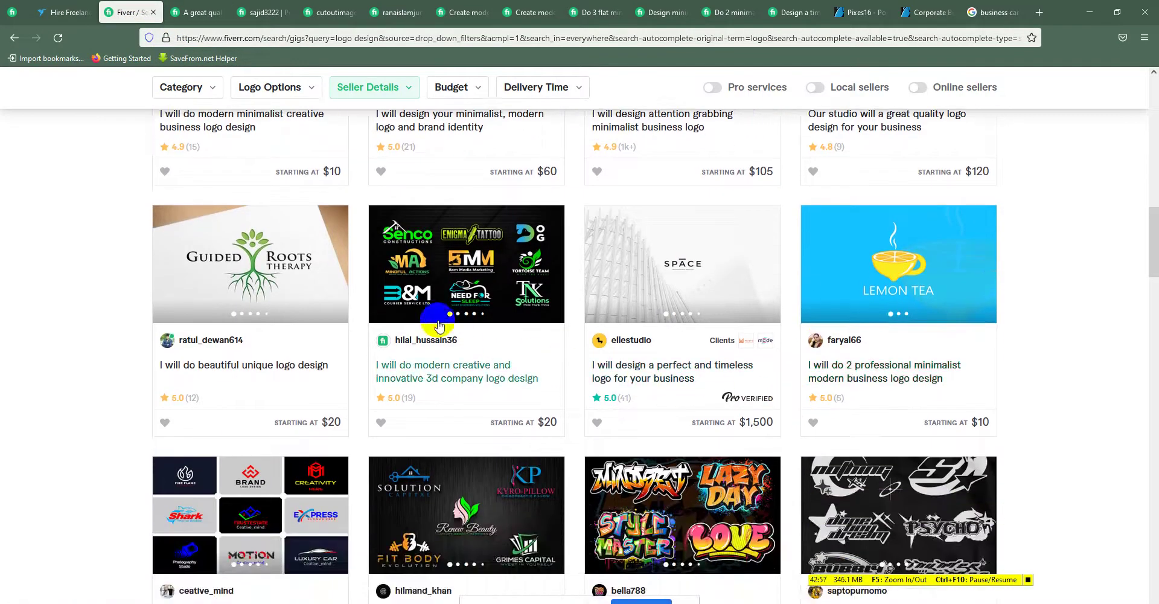
scroll(1131, 274, "down", 1)
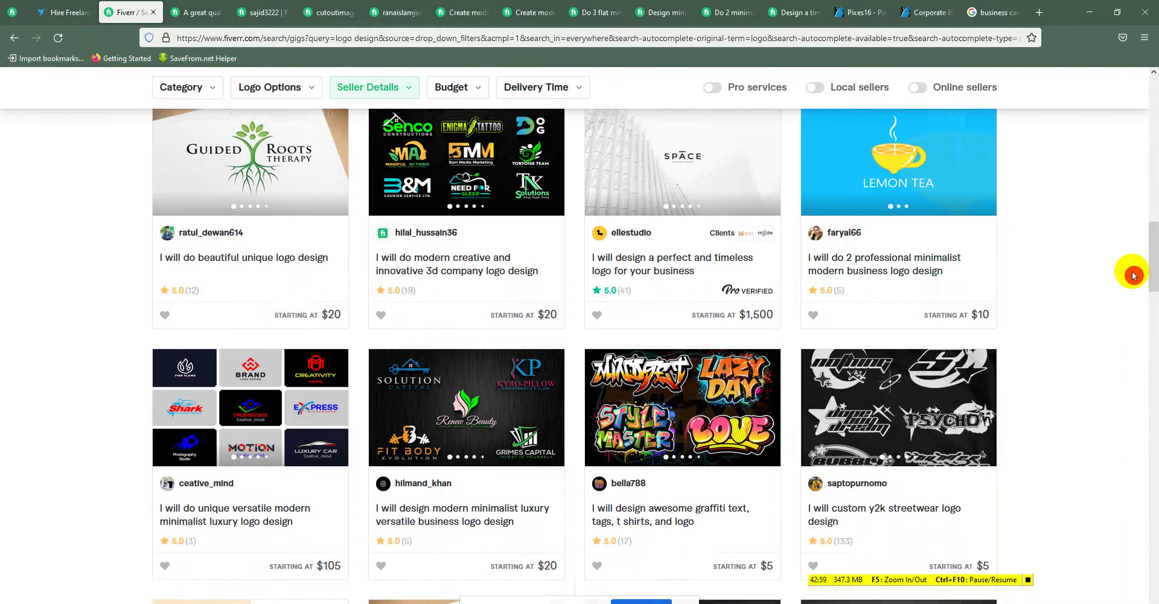
scroll(1155, 264, "down", 2)
scroll(1154, 264, "up", 5)
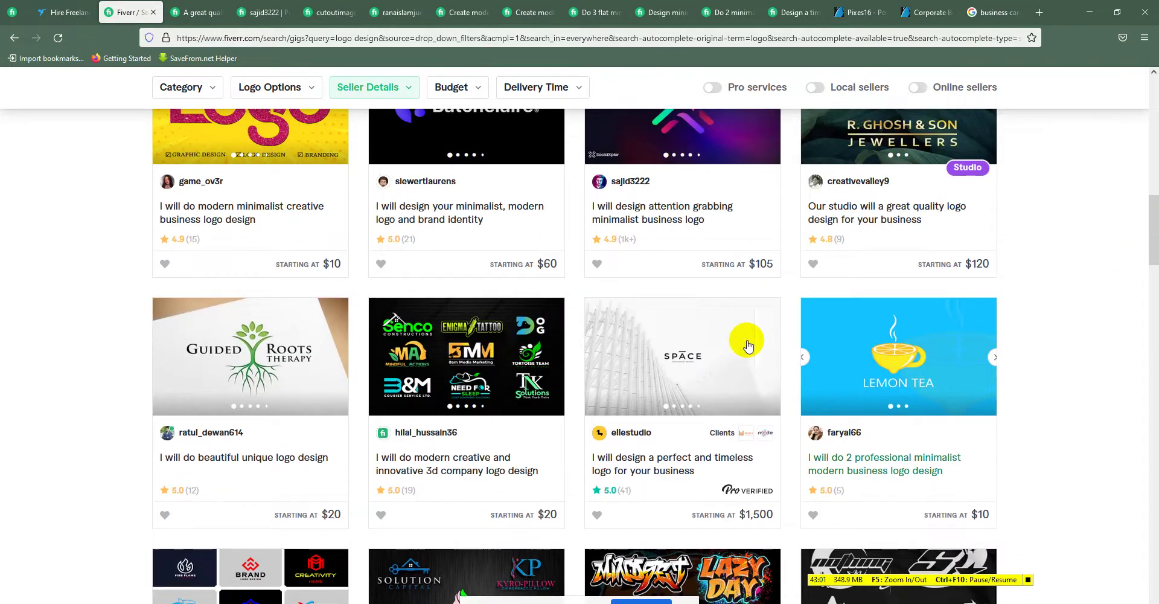
- Open the $1,500 Pro timeless logo gig and compare its Standard and $4,000 Premium tiers
left_click(700, 368)
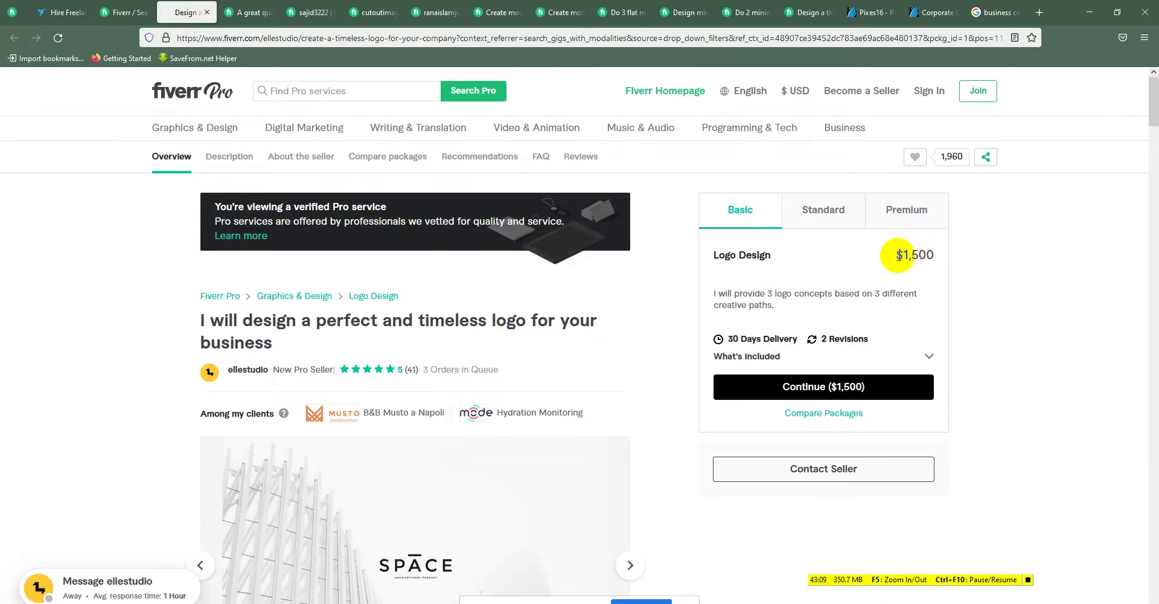
left_click(822, 216)
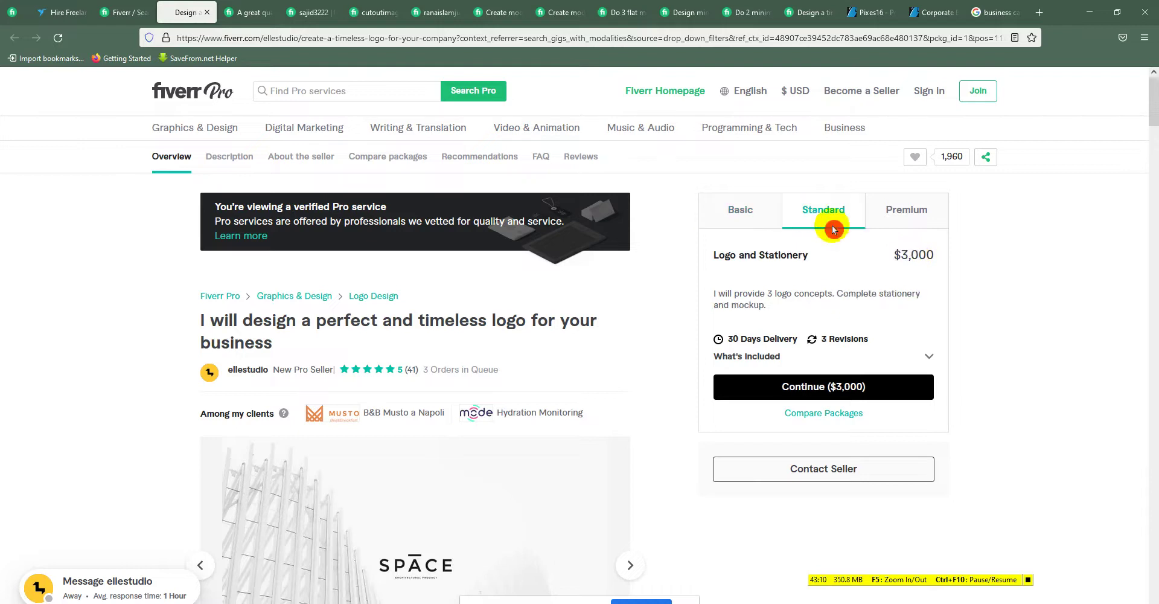
left_click(910, 225)
left_click_drag(1154, 106, 1155, 146)
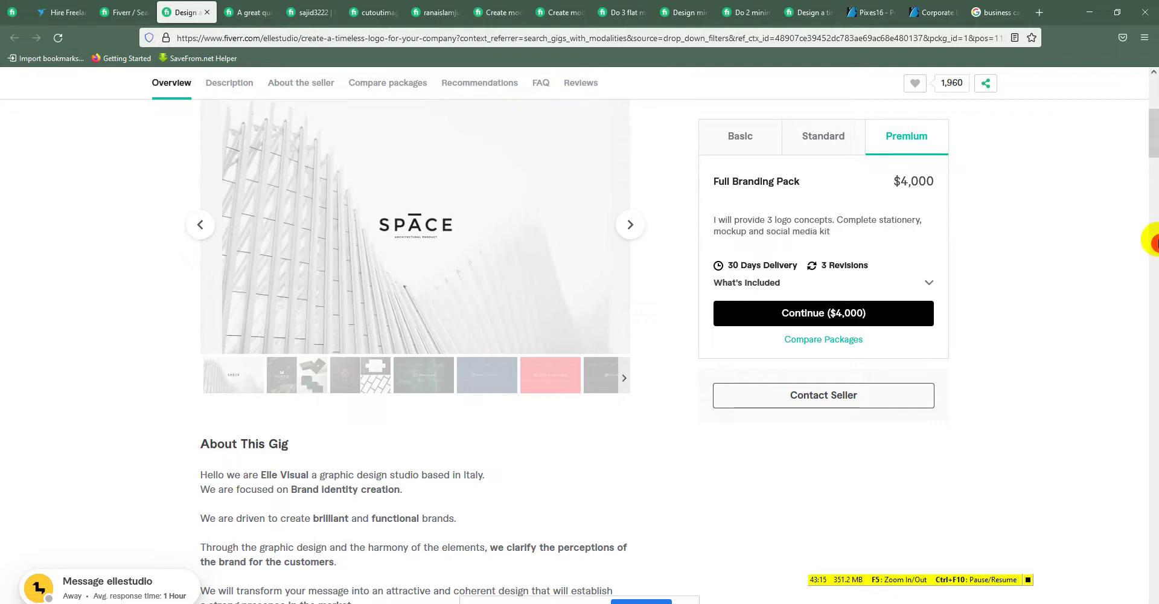
left_click(118, 13)
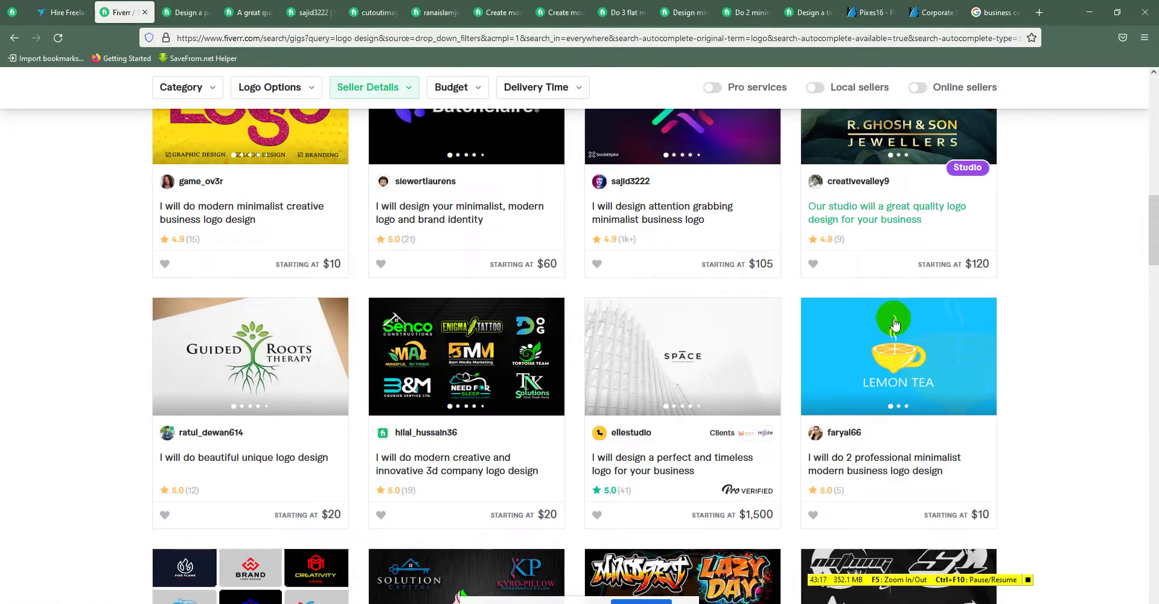
scroll(833, 349, "down", 4)
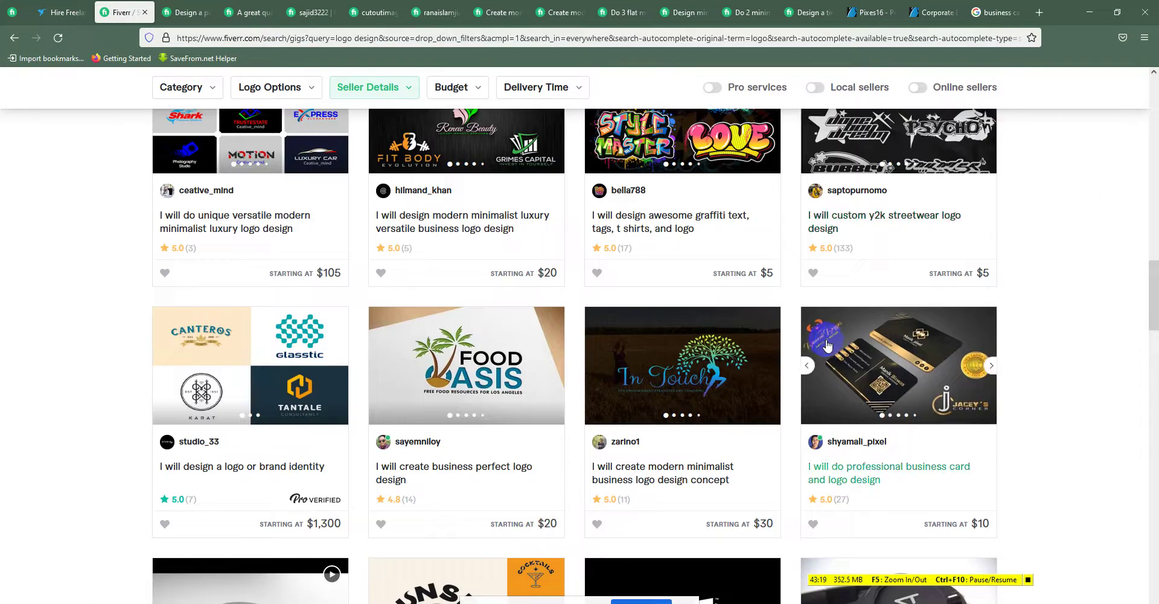
scroll(832, 349, "down", 2)
scroll(792, 337, "down", 3)
scroll(791, 335, "down", 1)
scroll(785, 338, "down", 3)
scroll(783, 339, "down", 1)
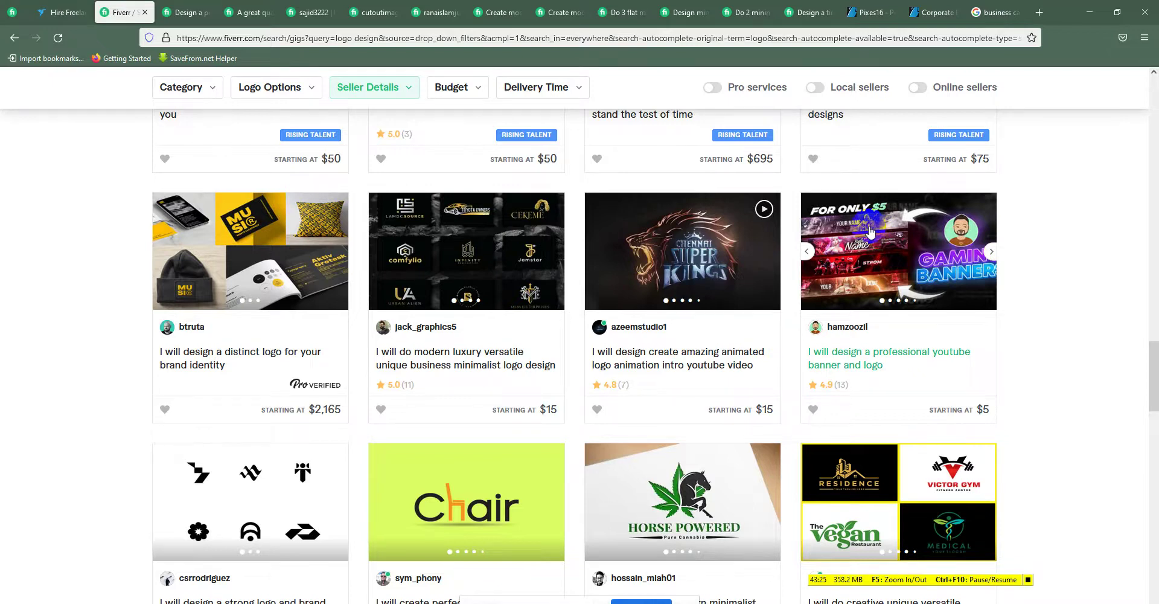
scroll(867, 302, "down", 2)
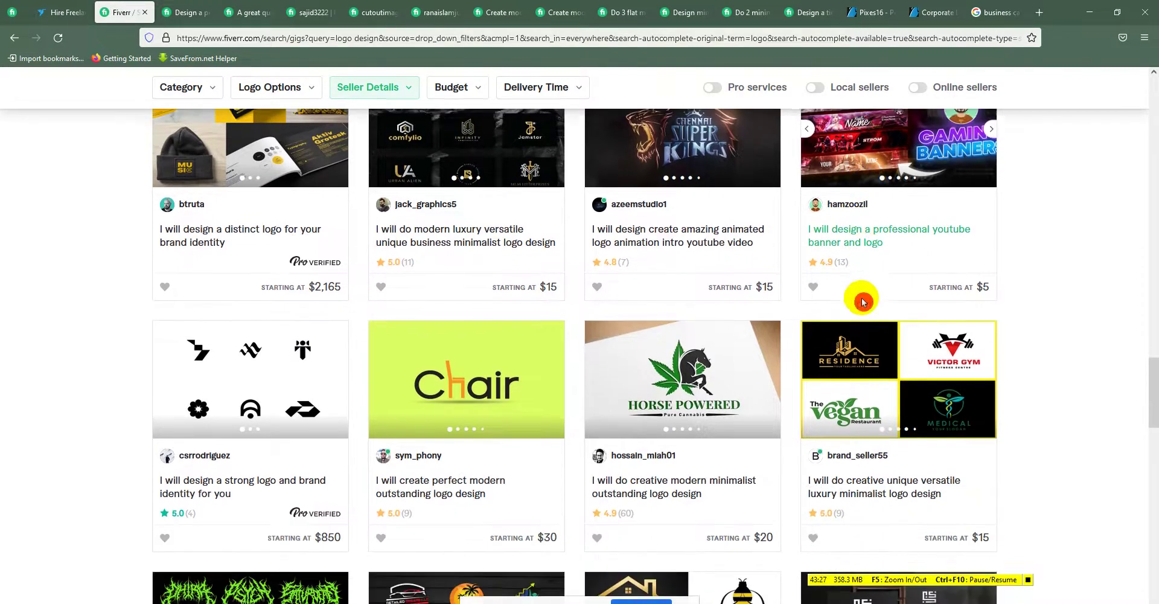
scroll(906, 215, "up", 3)
scroll(815, 290, "down", 6)
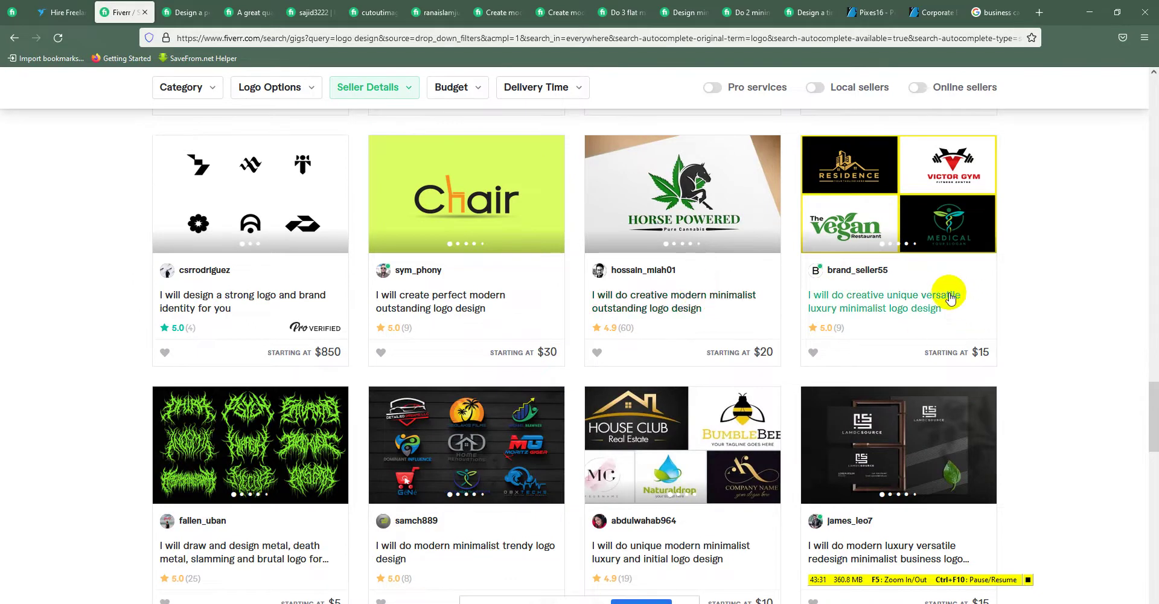
- Compare the Horse Powered logo gig's $20, $60 and $120 packages, then view the Level One seller's profile
left_click(688, 211)
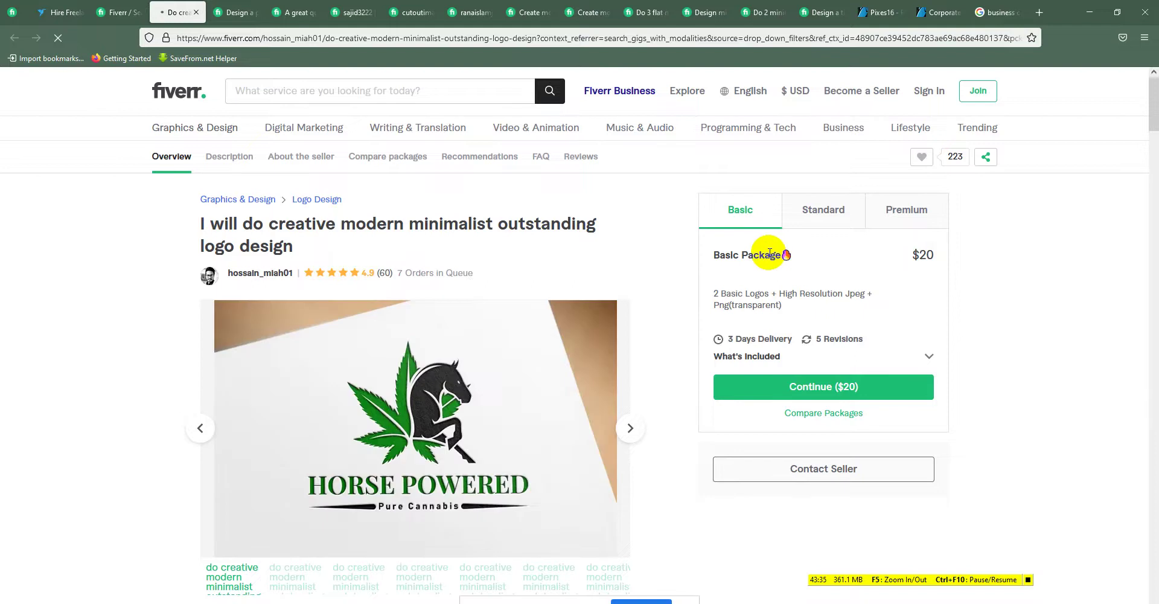
left_click(851, 217)
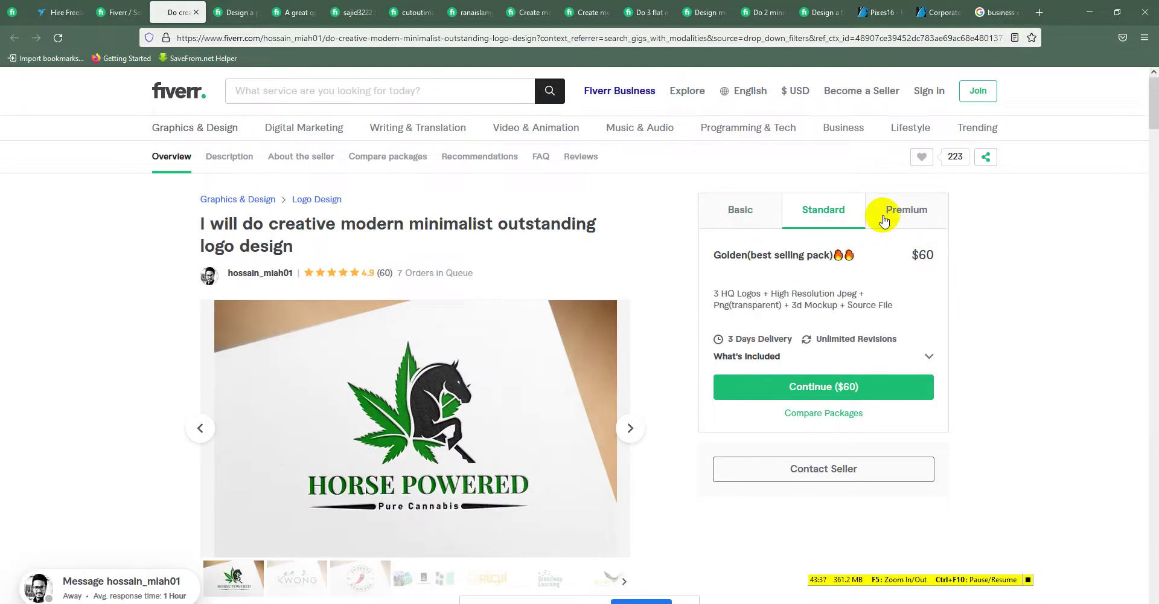
left_click(904, 216)
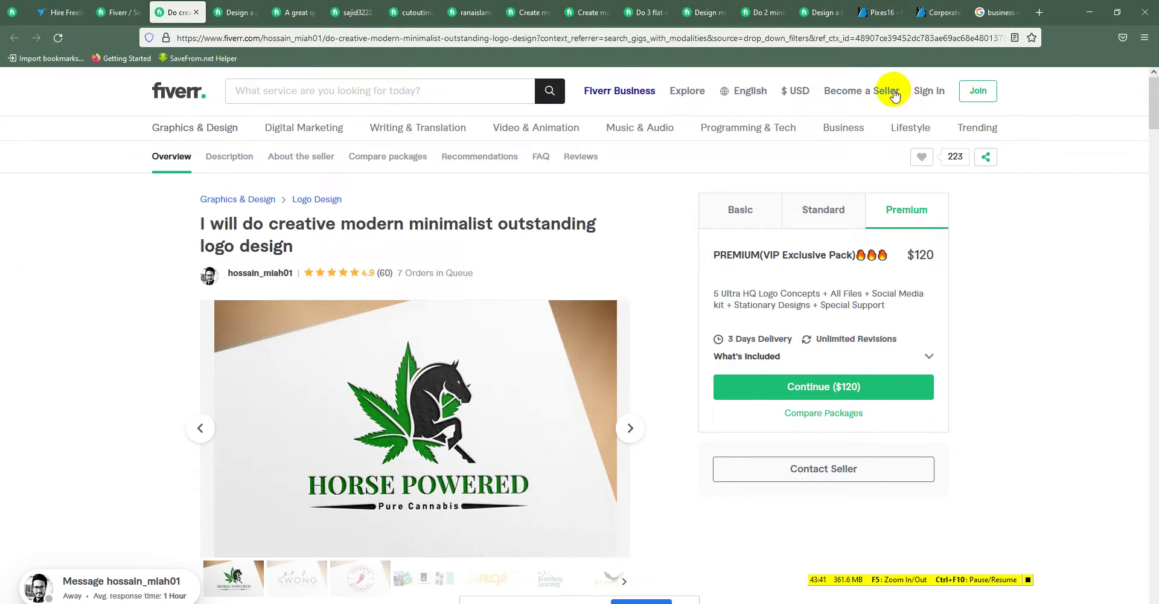
left_click(483, 13)
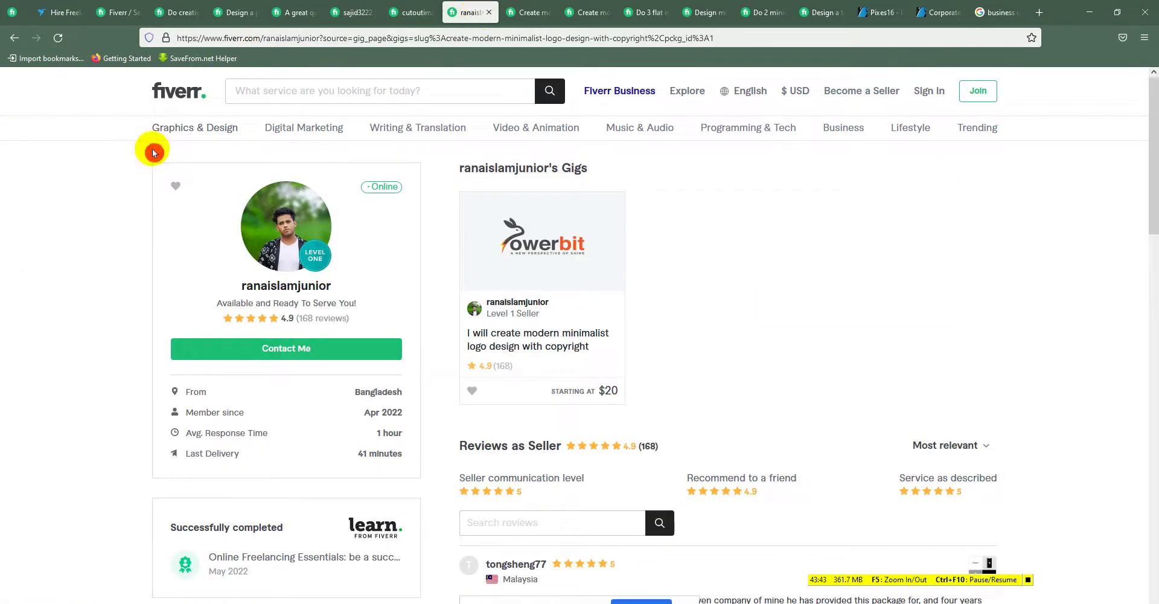
- Bring up the Level Two seller's profile and scroll to the top of its five gigs ($5–$150)
left_click(423, 14)
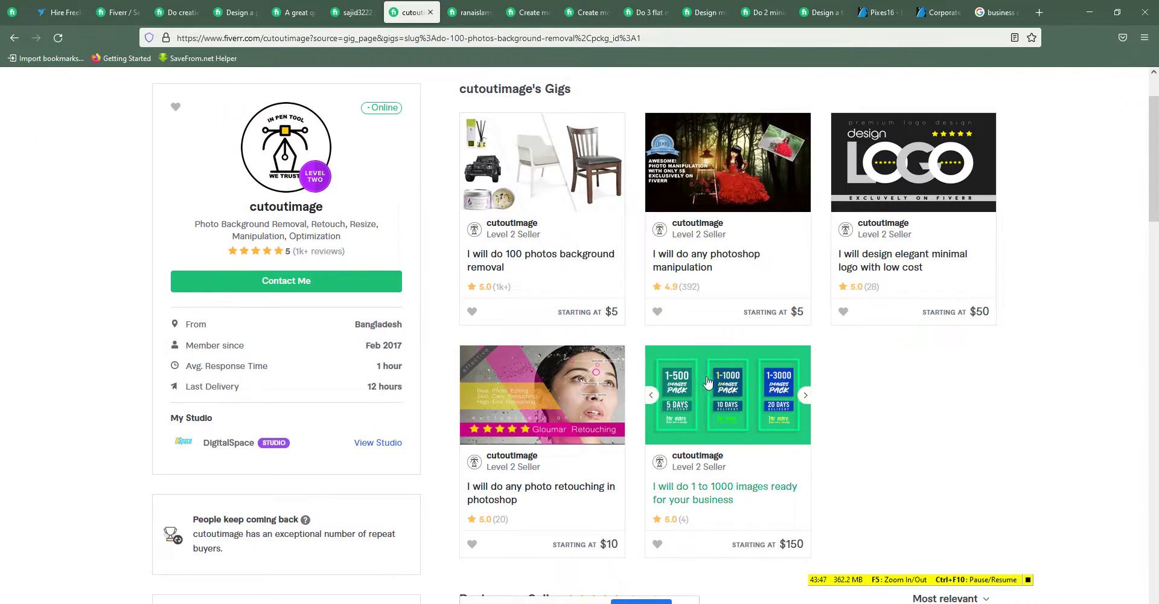
left_click_drag(1154, 228, 1154, 161)
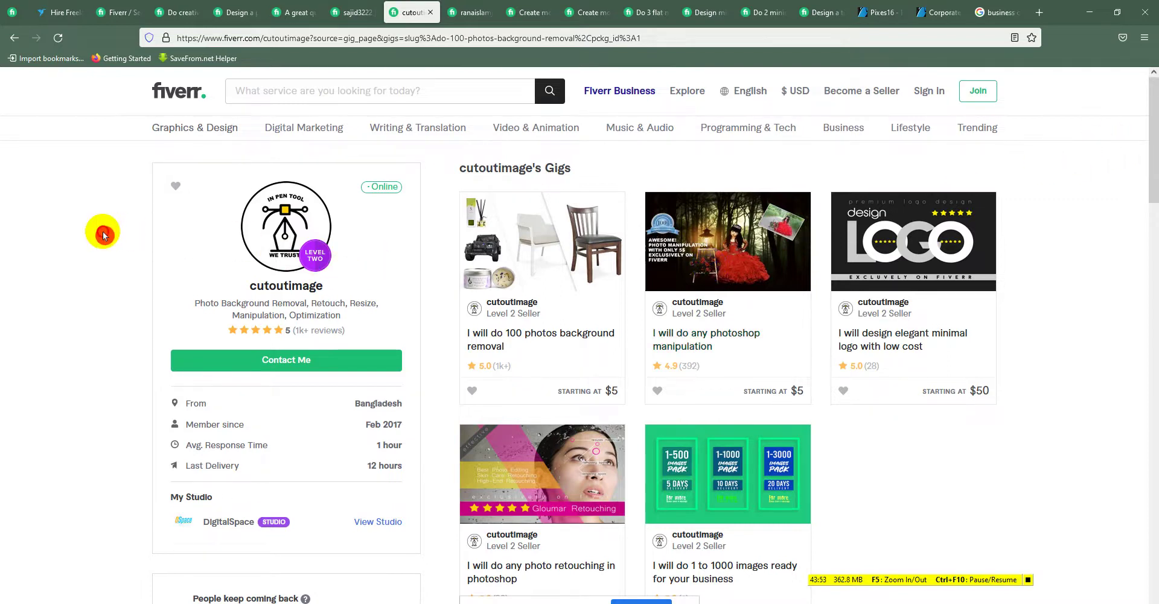
mouse_move(435, 602)
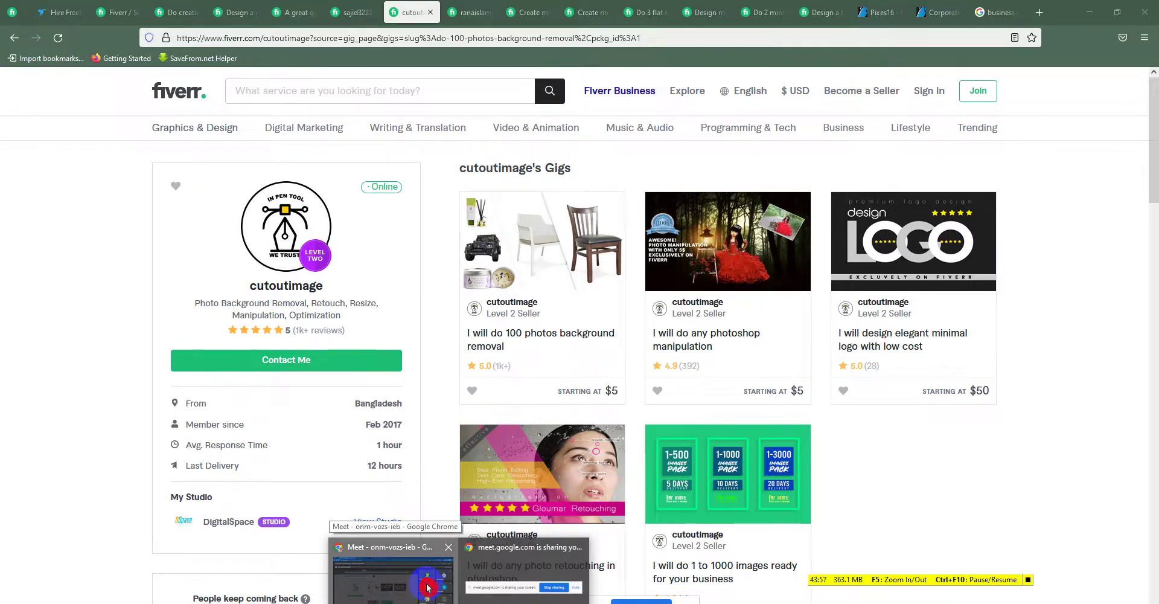
- Return to the Google Meet call and stop presenting the screen
left_click(428, 587)
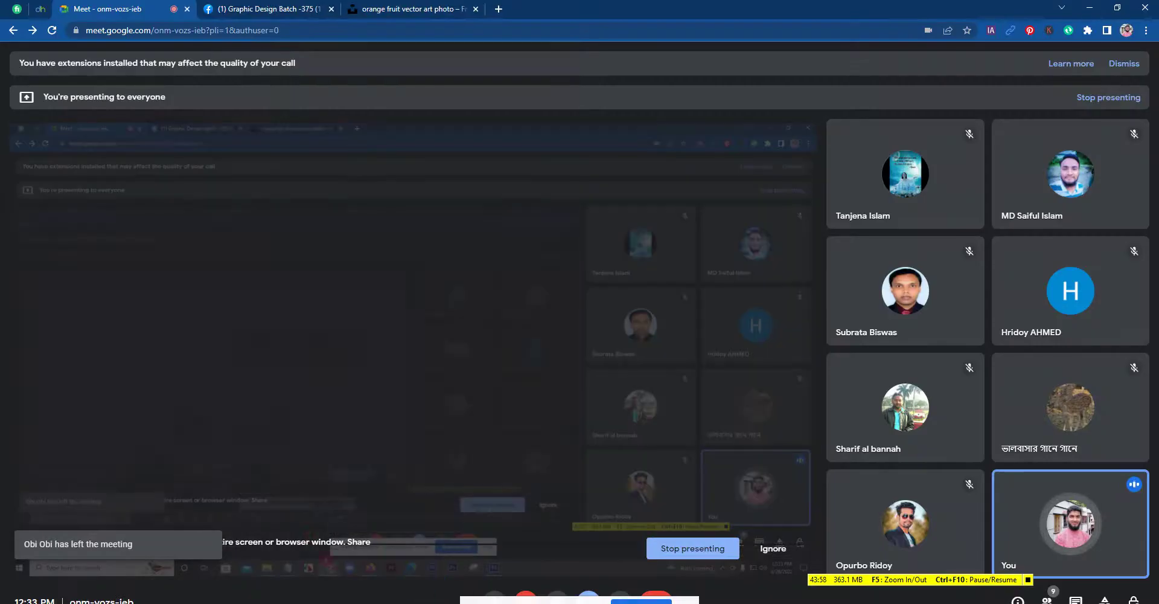
left_click(1106, 98)
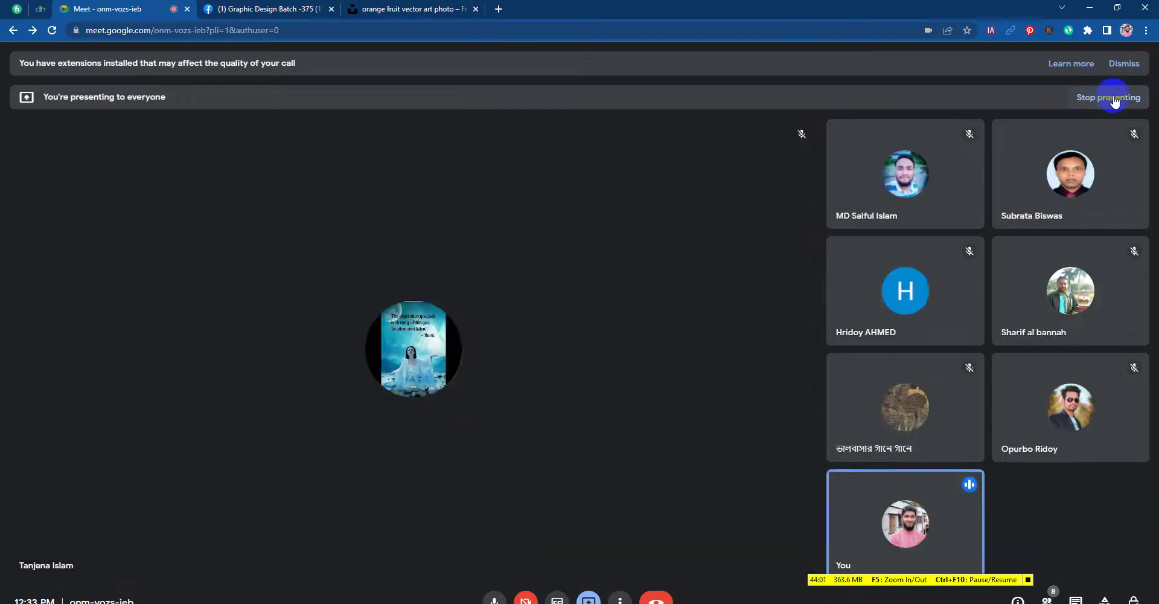